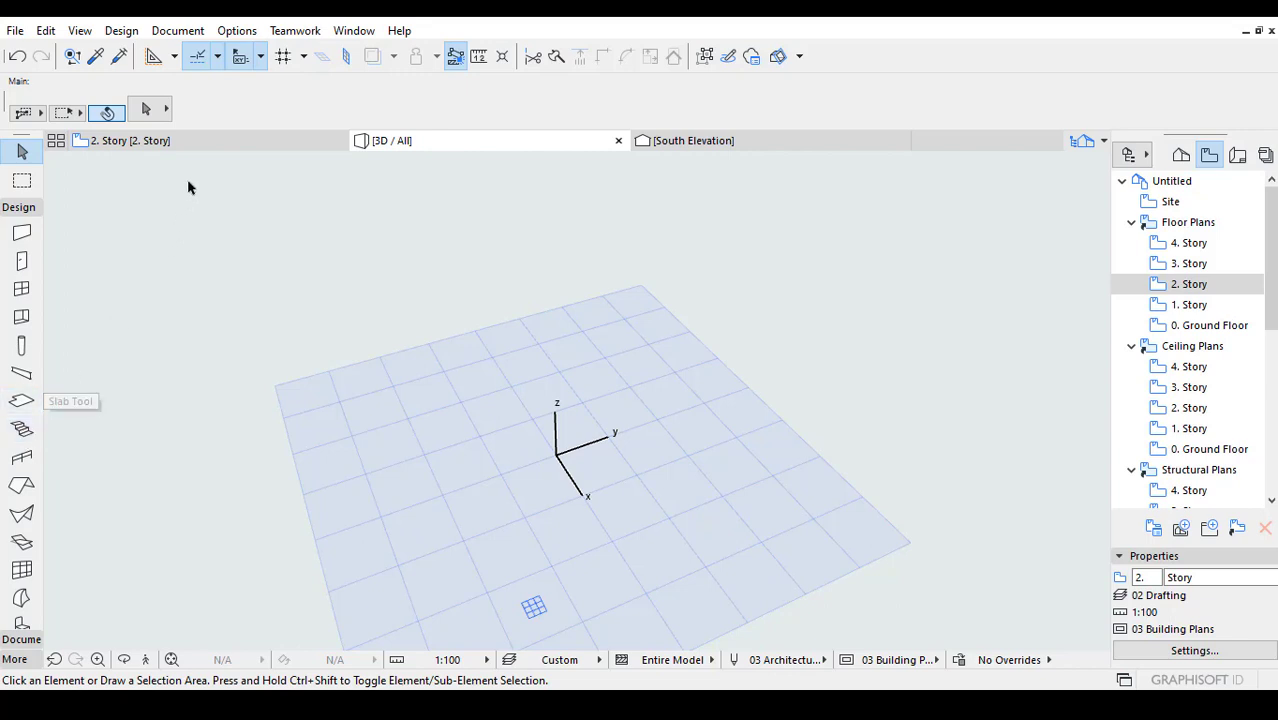
Open the 0. Ground Floor floor plan and start the Stair tool.
double_click(1205, 325)
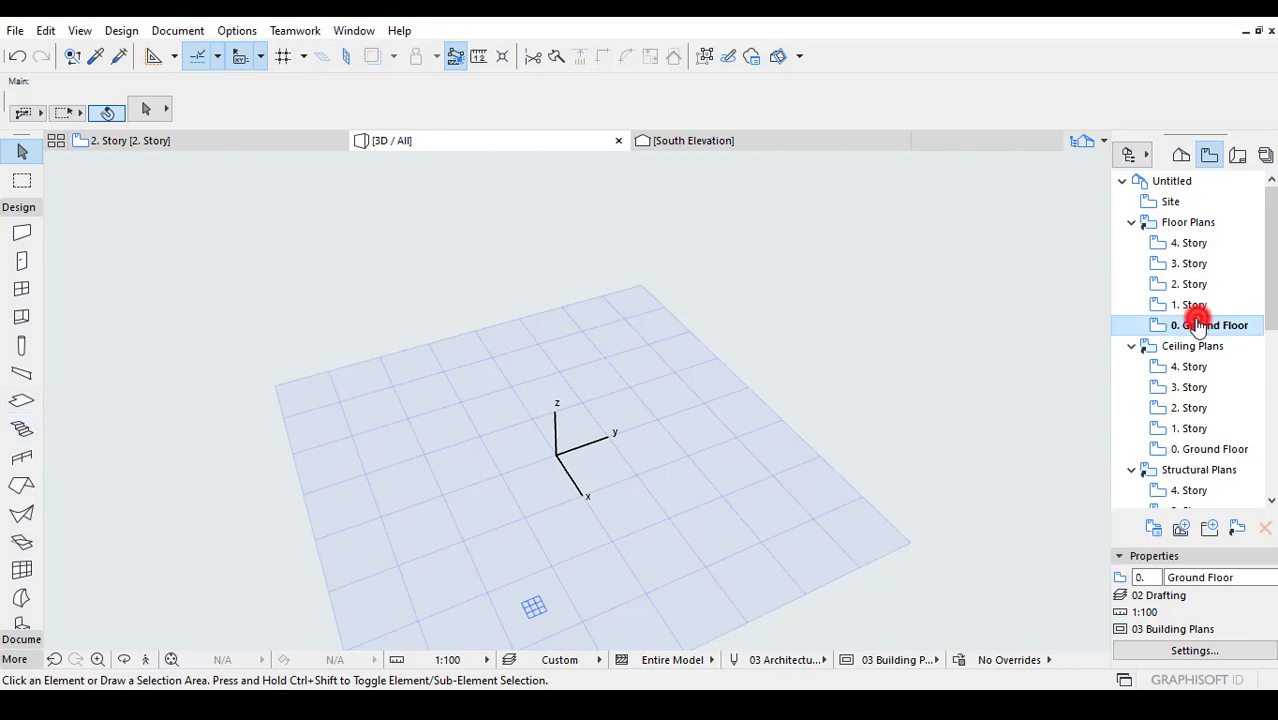
scroll(535, 458, up, 1)
middle_drag(535, 458, 500, 368)
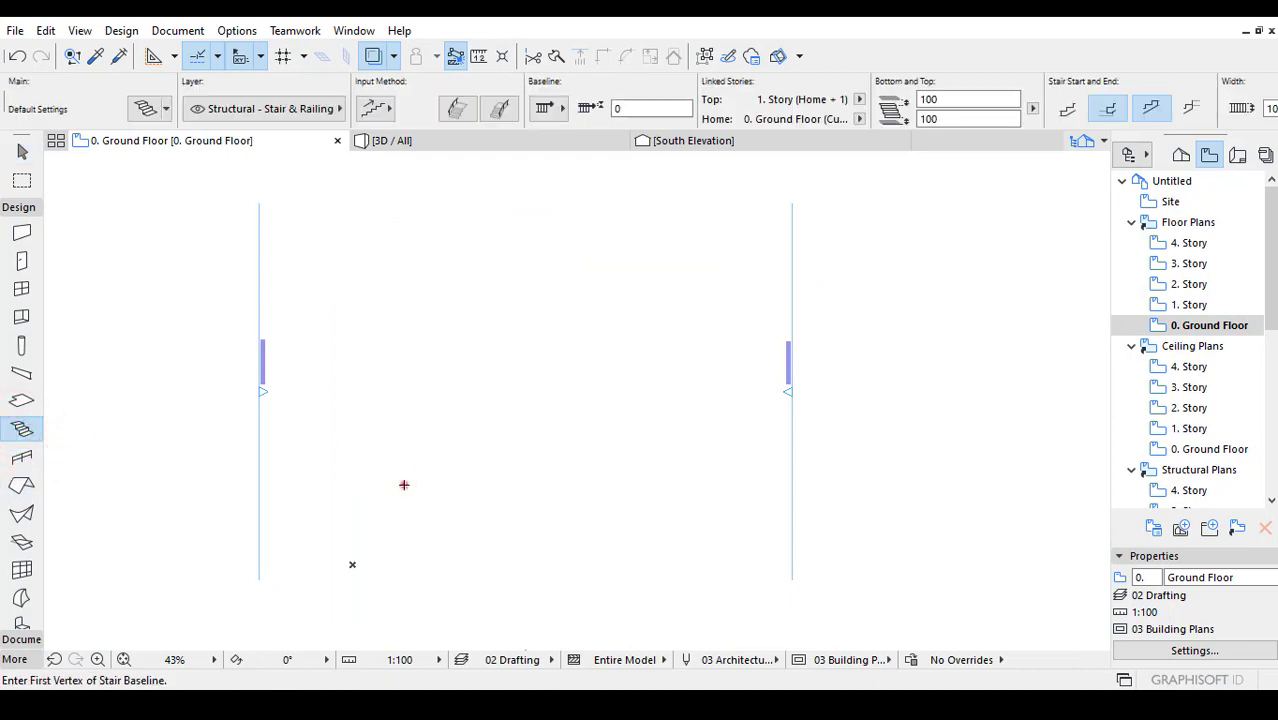
Draw an L-shaped stair in the middle of the plan, its first leg going up and its second about 4420 mm to the right.
click(404, 485)
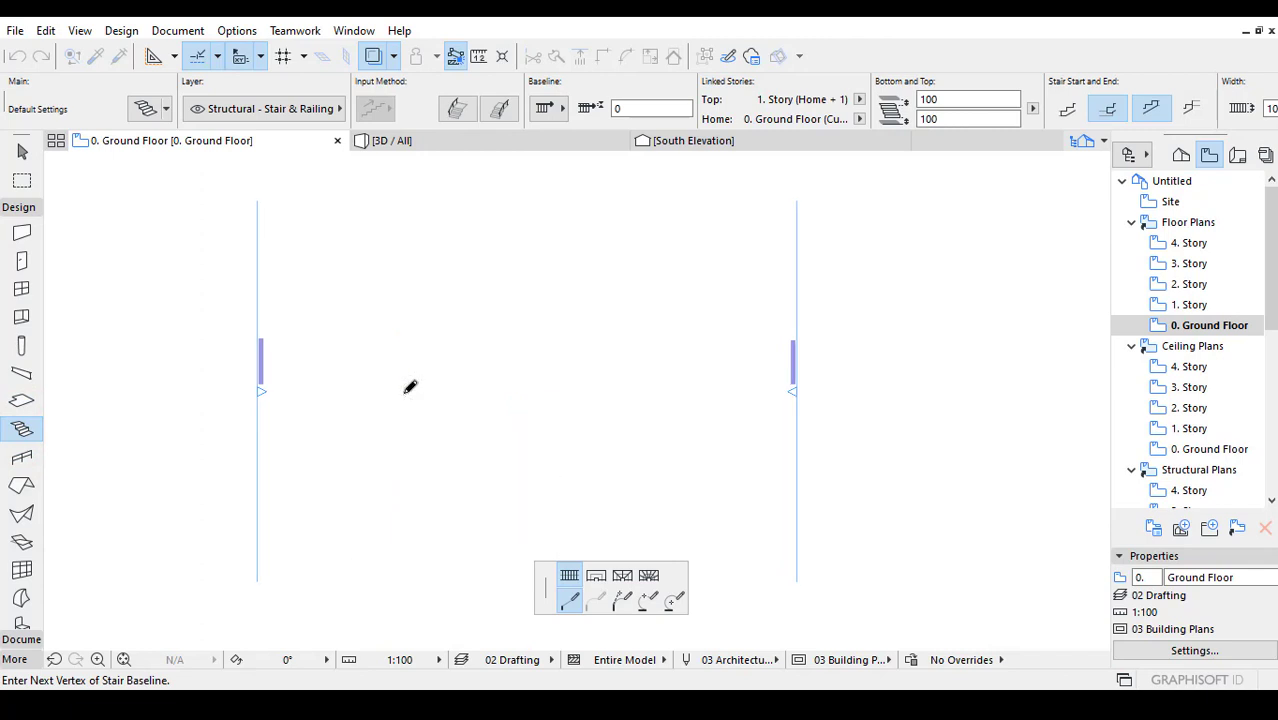
scroll(406, 391, up, 3)
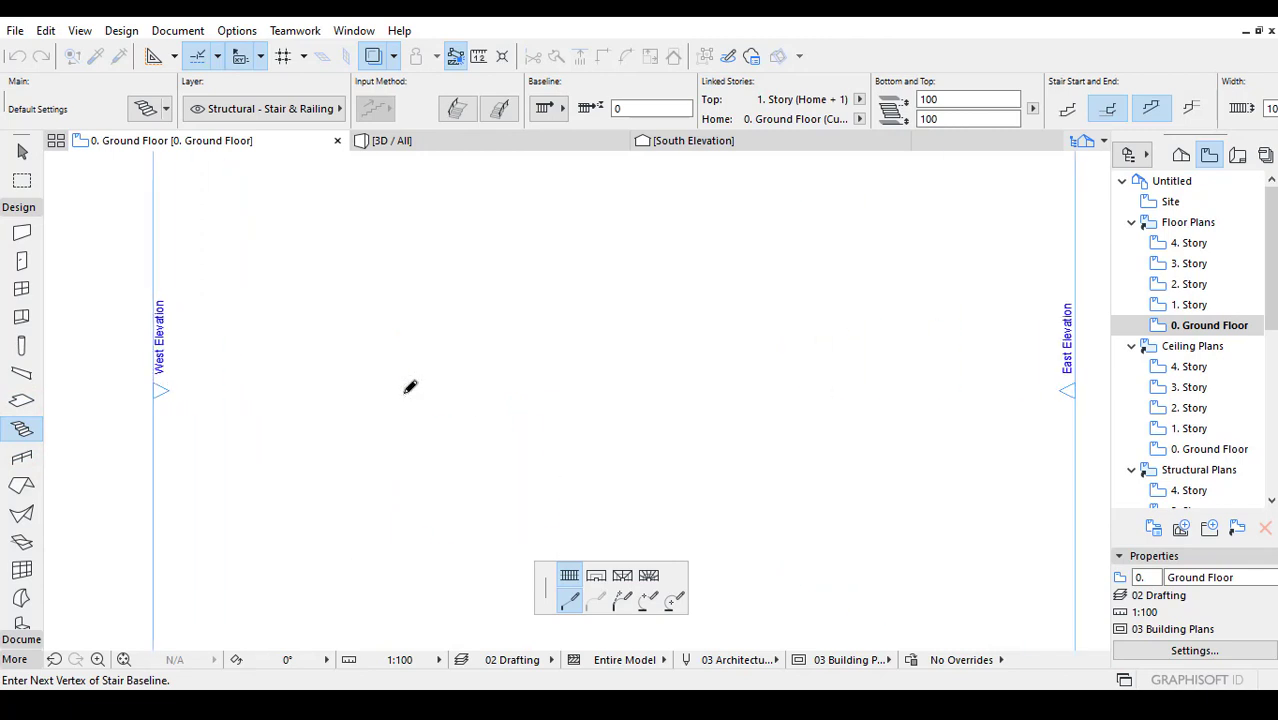
click(404, 445)
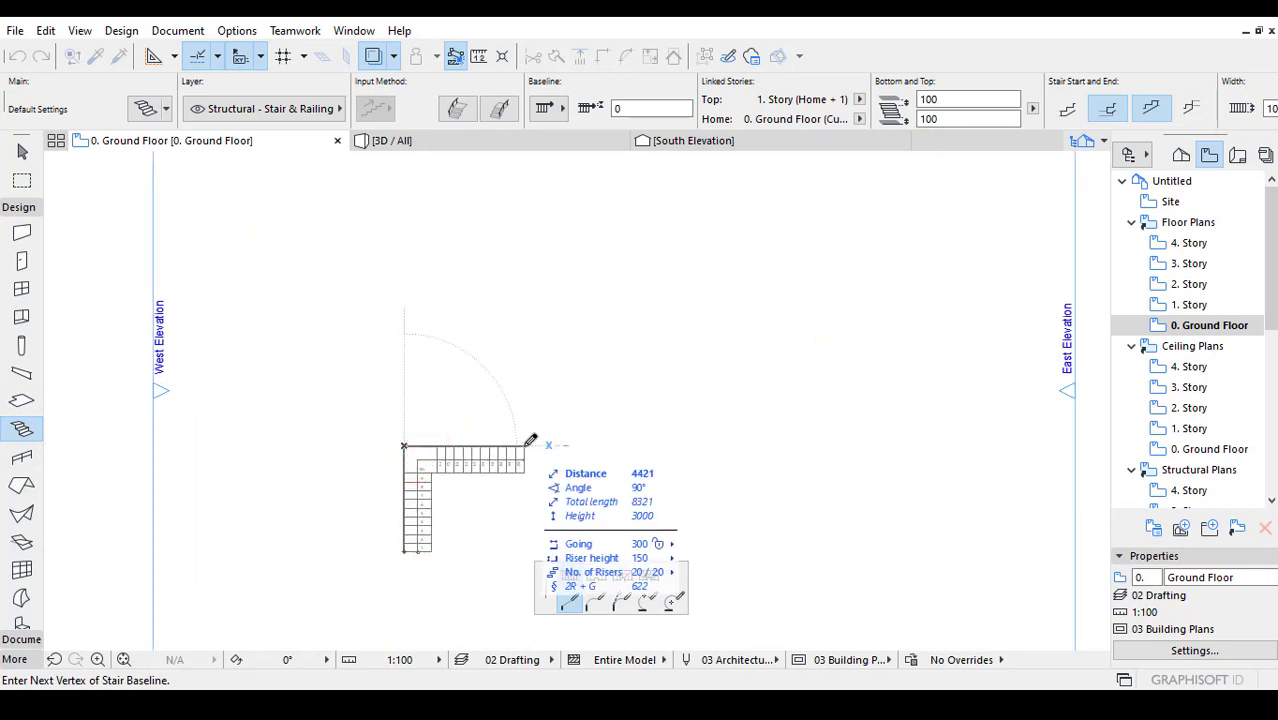
double_click(524, 446)
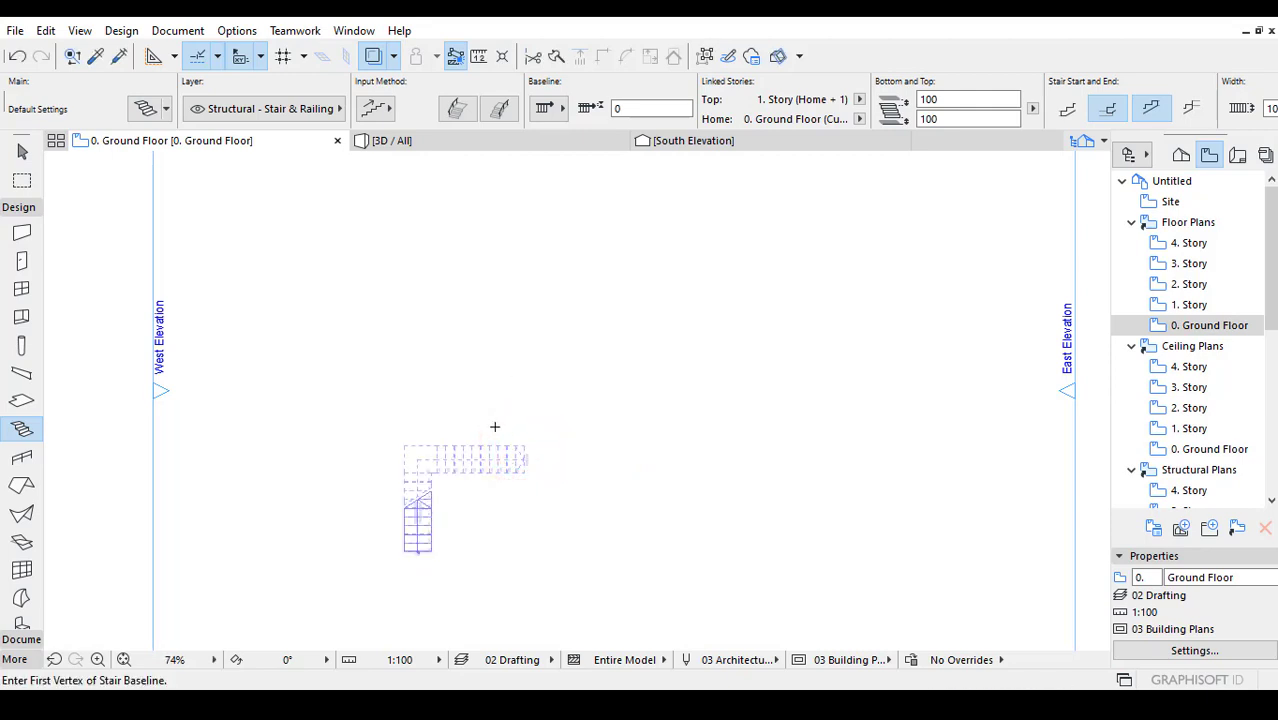
scroll(494, 372, up, 5)
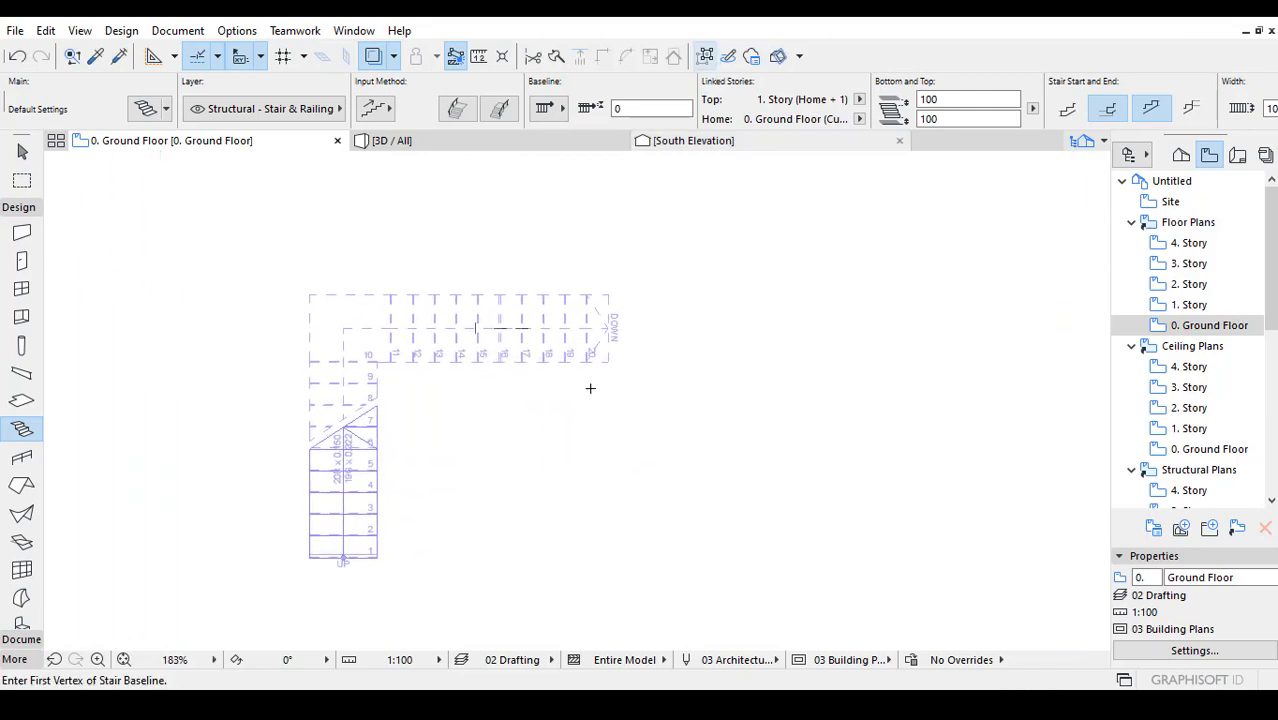
middle_drag(508, 376, 519, 375)
scroll(474, 289, down, 2)
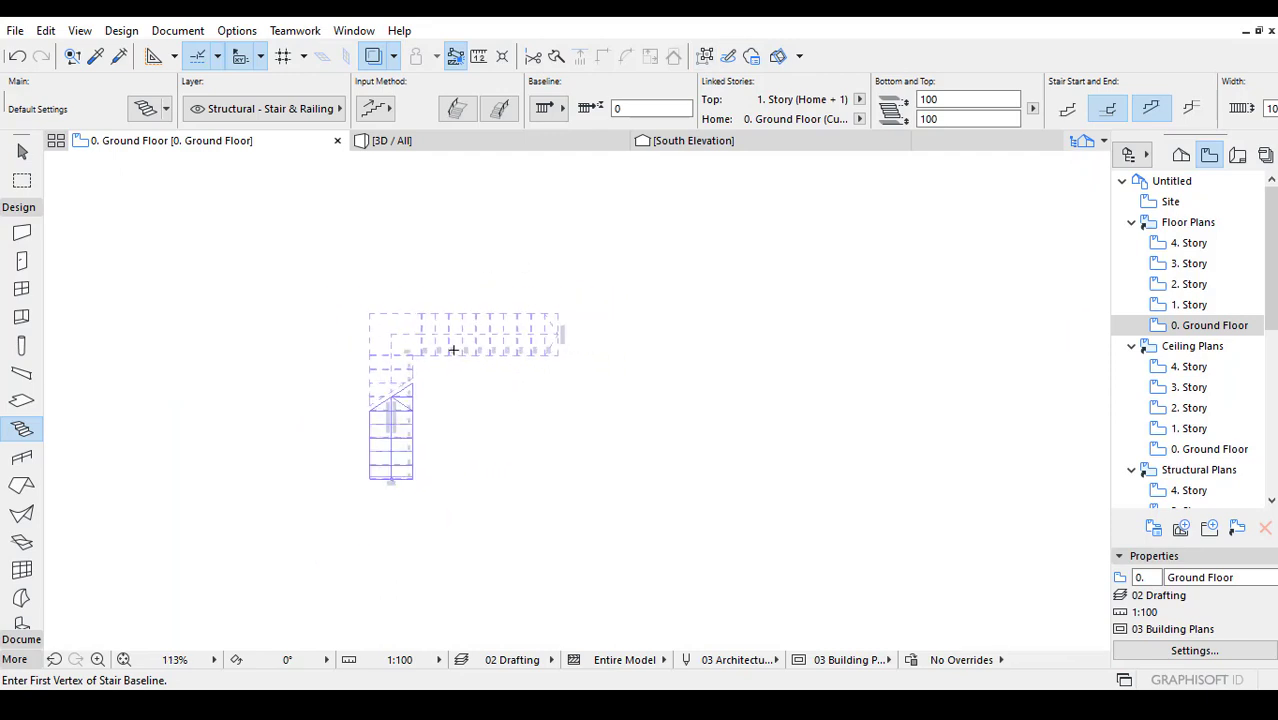
Examine the L-shaped stair in the 3D view.
click(444, 141)
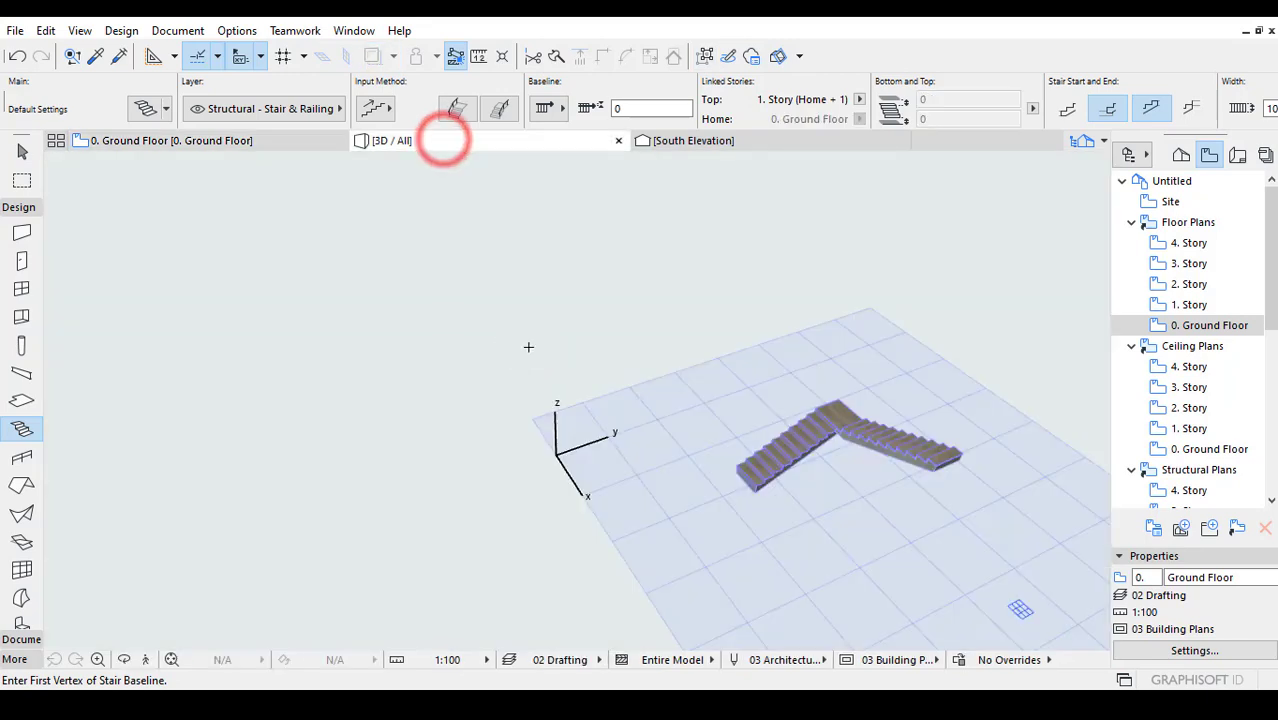
scroll(821, 408, up, 4)
scroll(821, 408, up, 2)
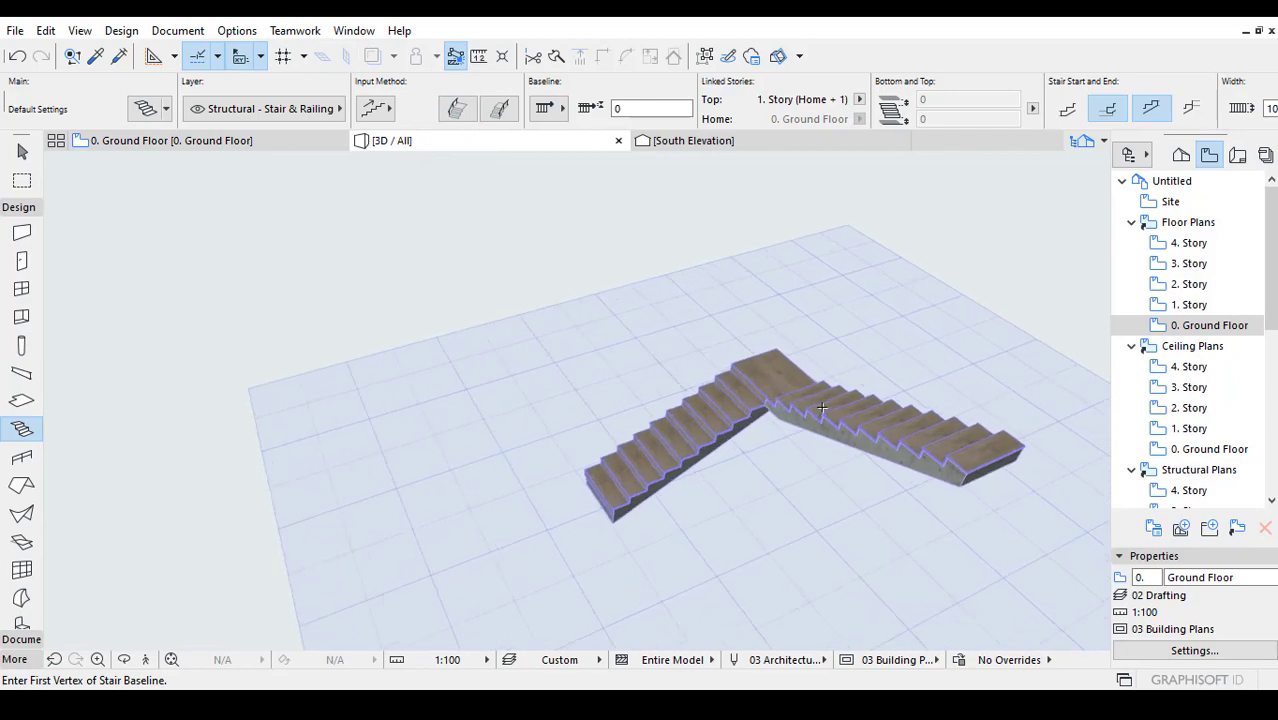
Return to the Ground Floor plan and delete the L-shaped stair.
click(242, 140)
scroll(444, 323, up, 1)
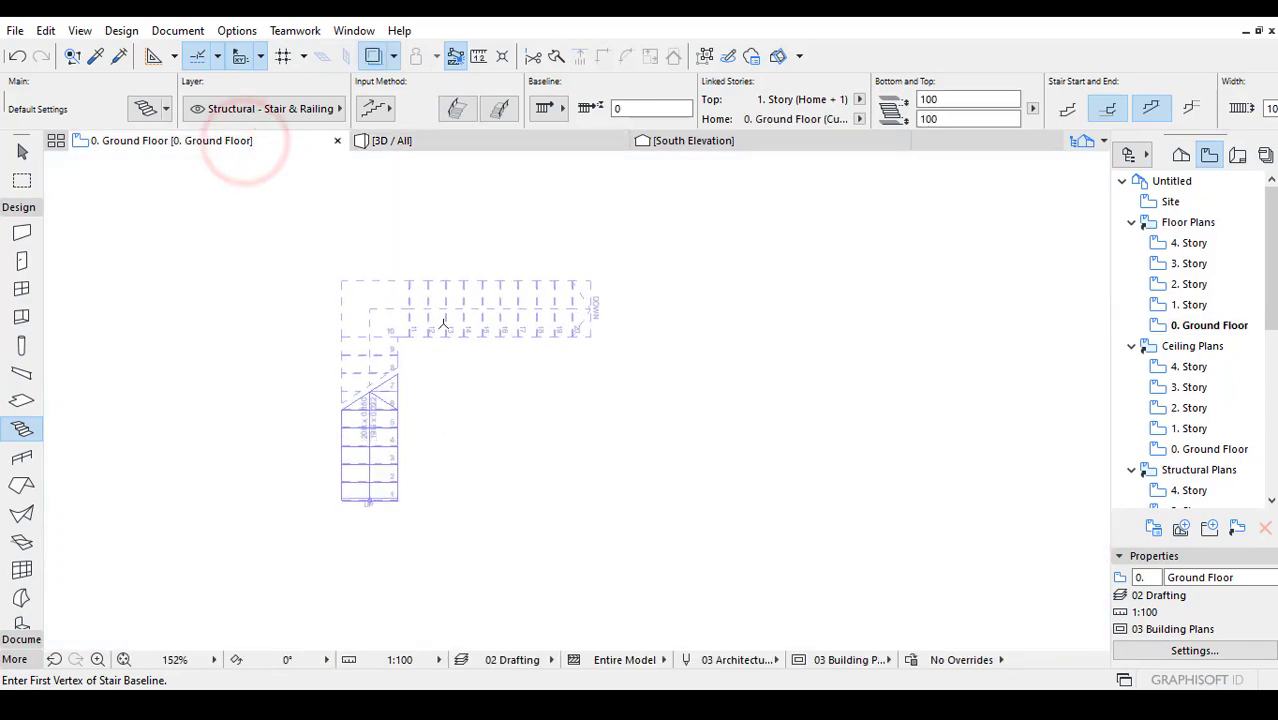
key(Escape)
click(443, 321)
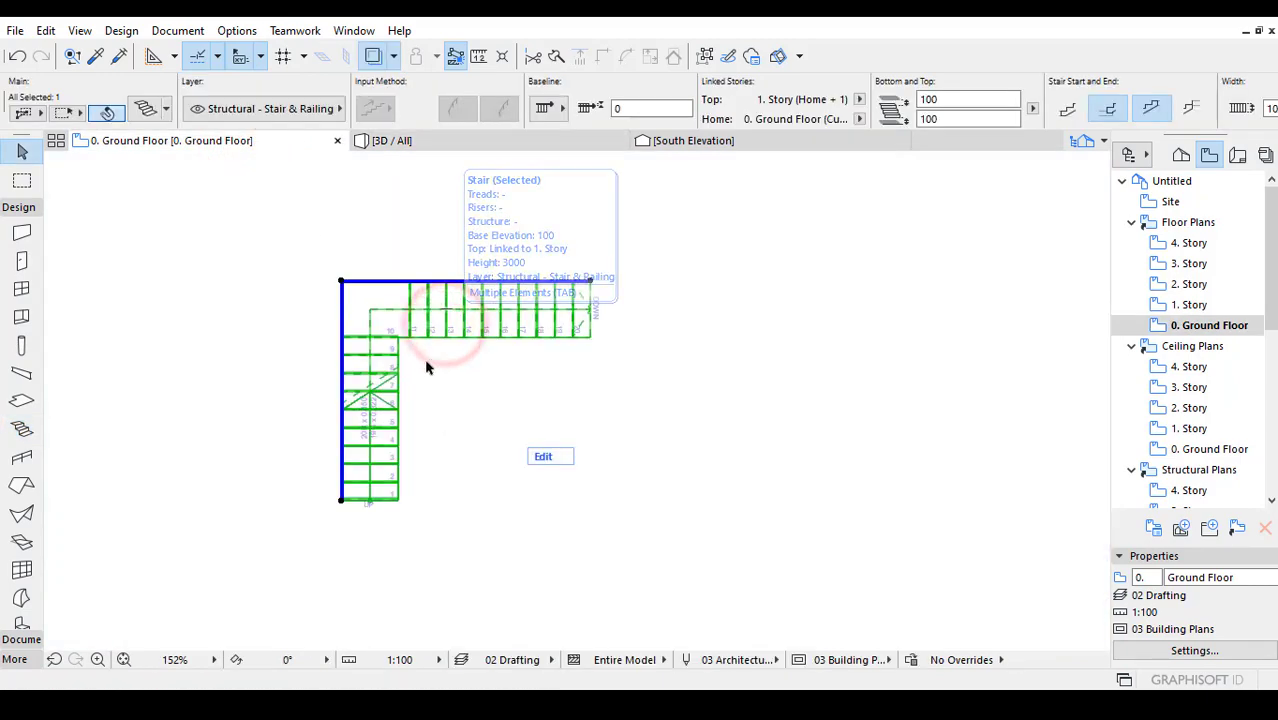
click(463, 349)
click(442, 322)
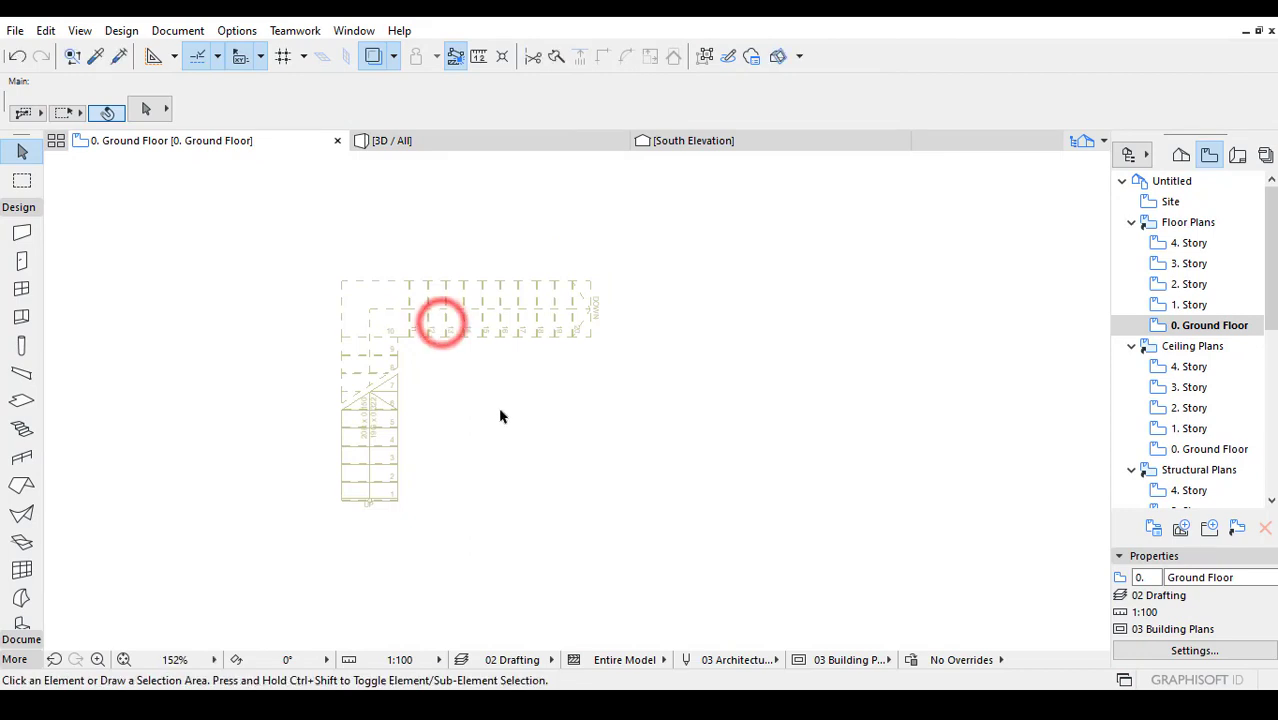
drag(498, 411, 278, 240)
click(22, 428)
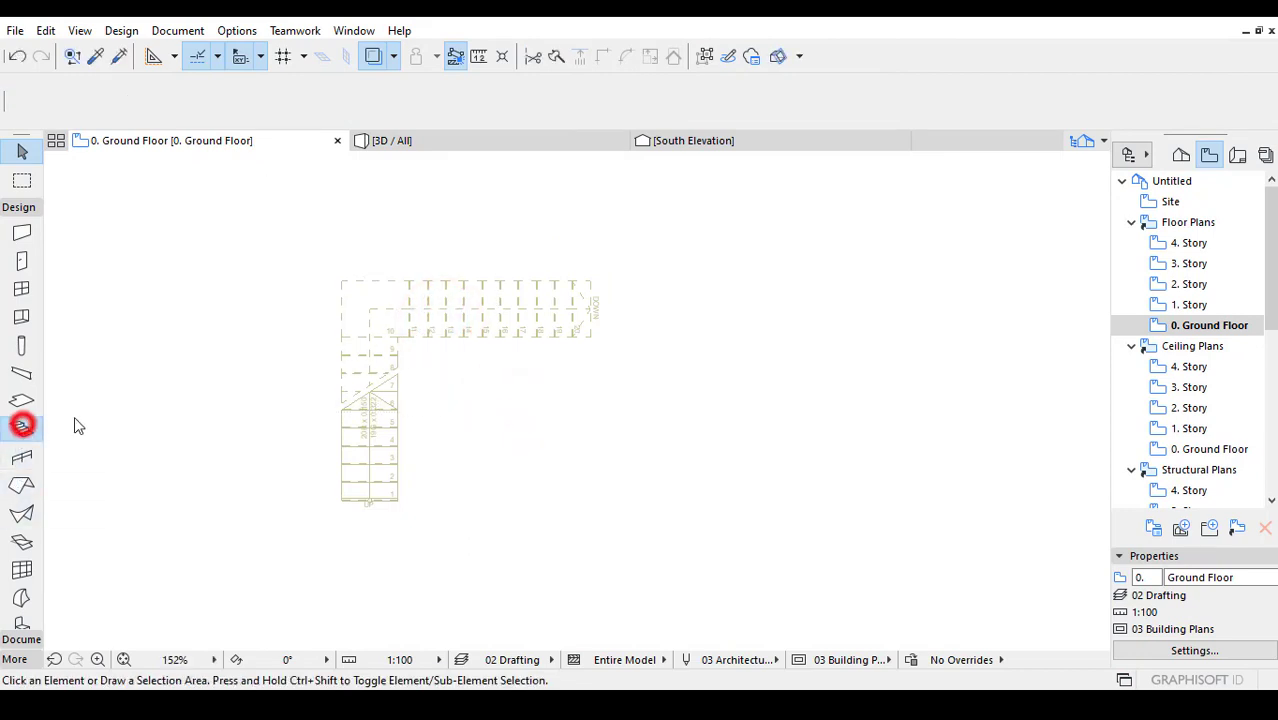
key(Escape)
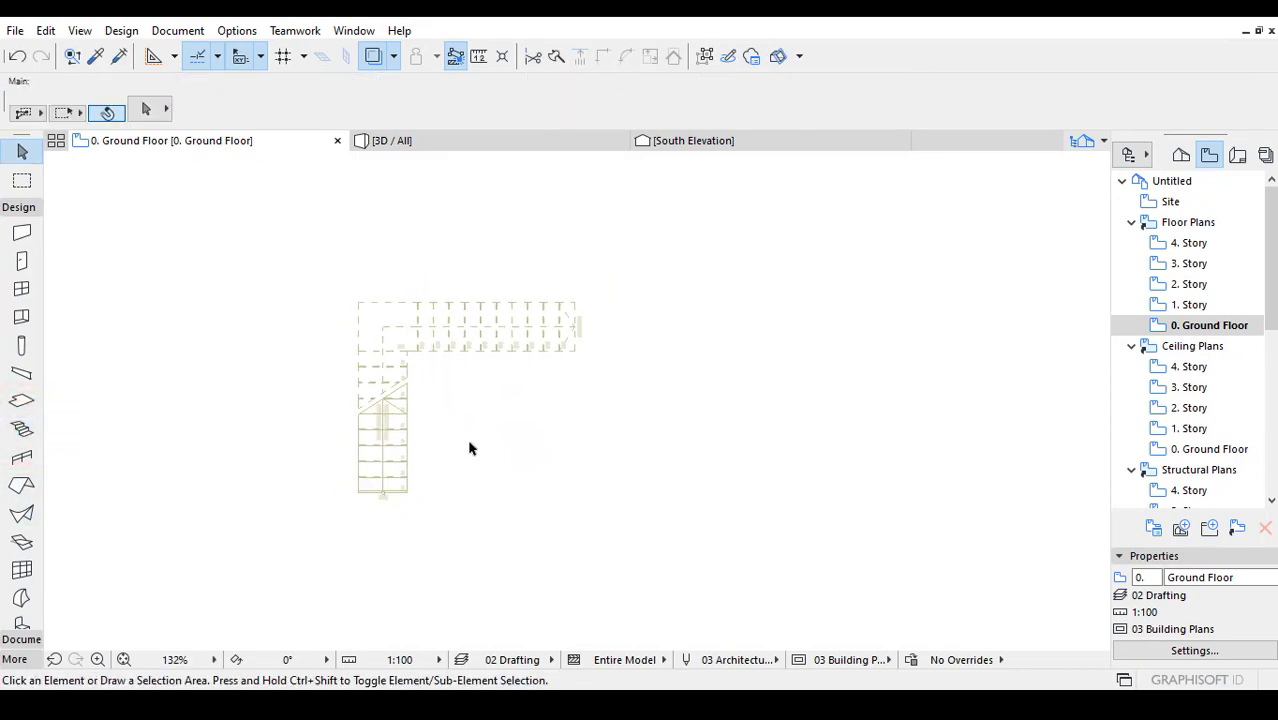
scroll(466, 440, down, 1)
Start a new stair and draw its first flight straight up the plan at 90°.
click(14, 430)
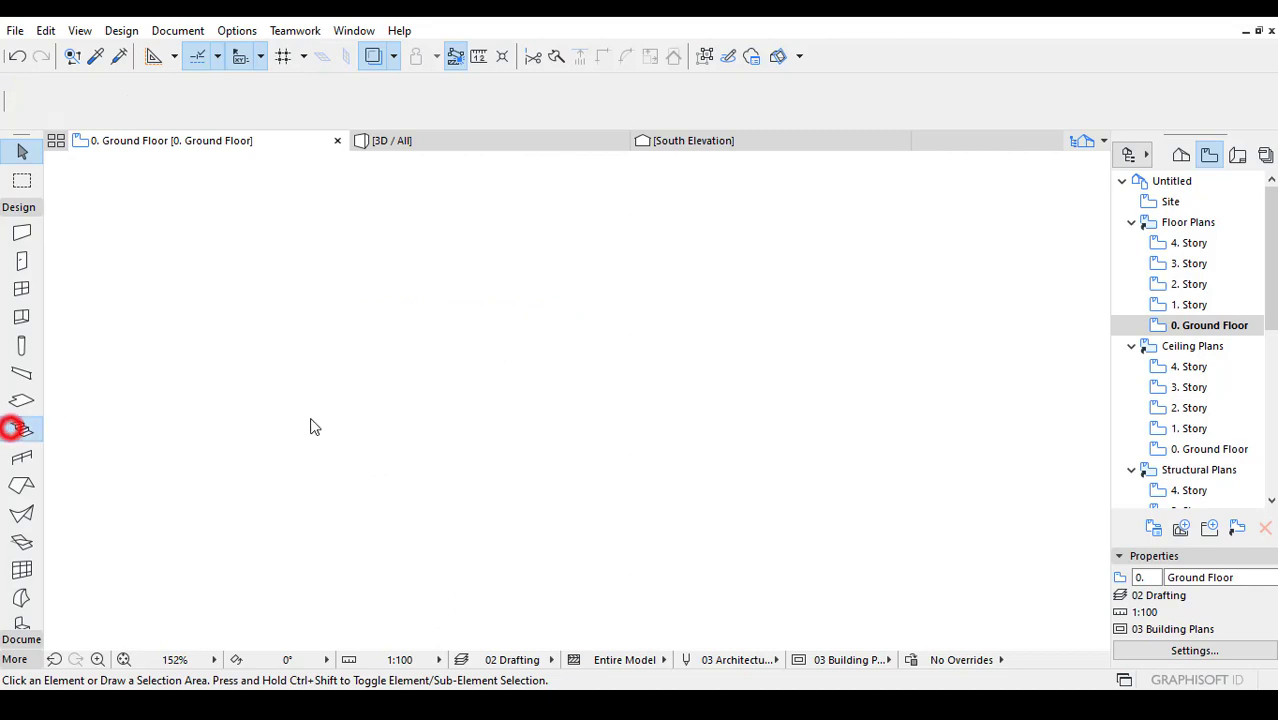
click(319, 461)
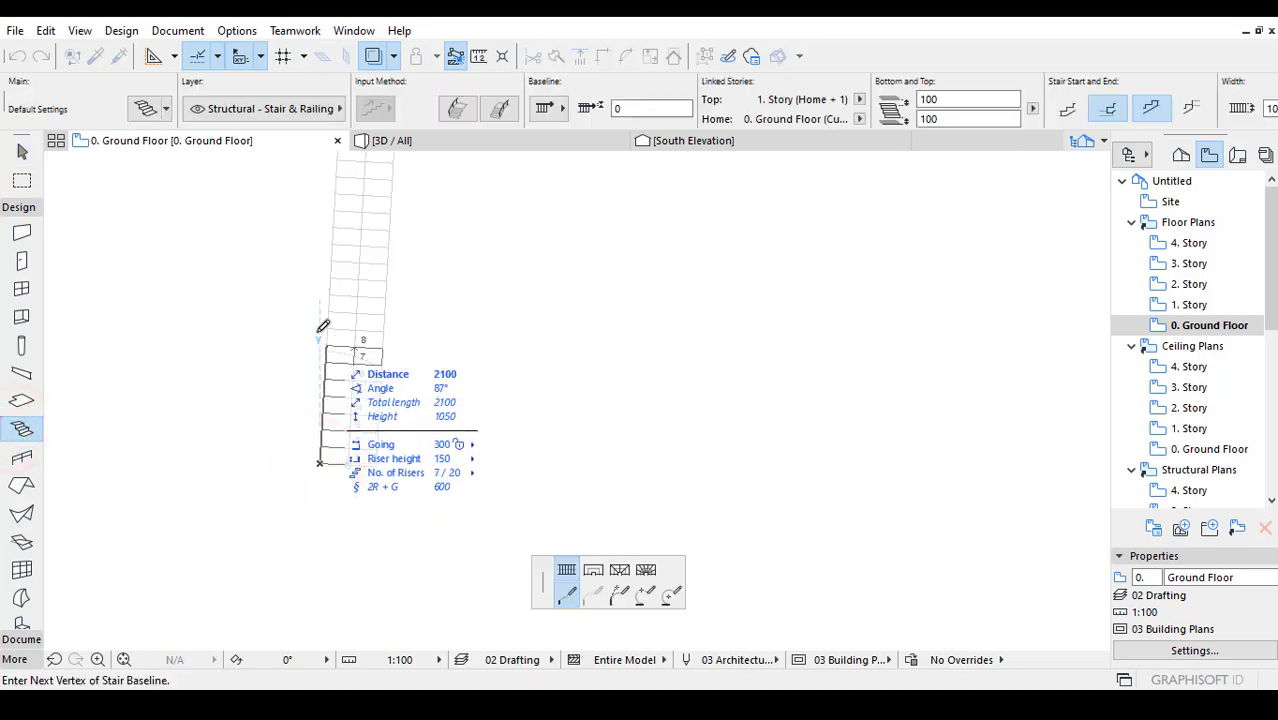
click(319, 324)
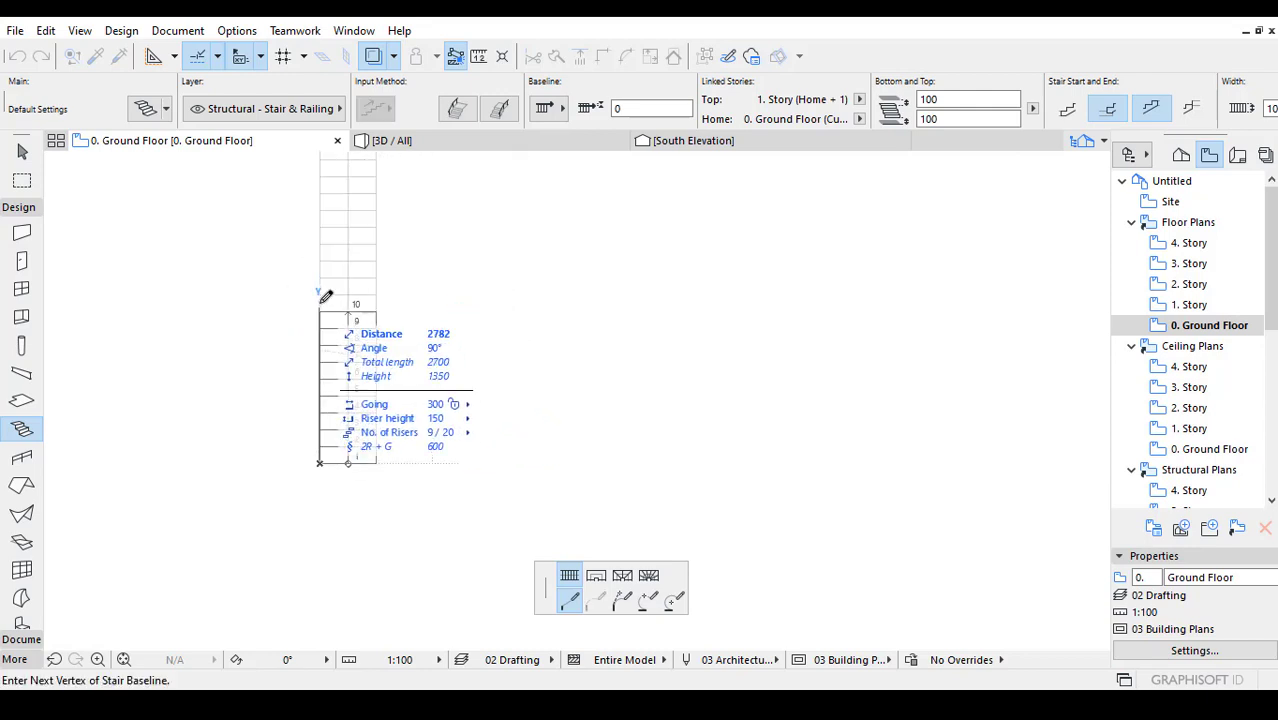
click(320, 286)
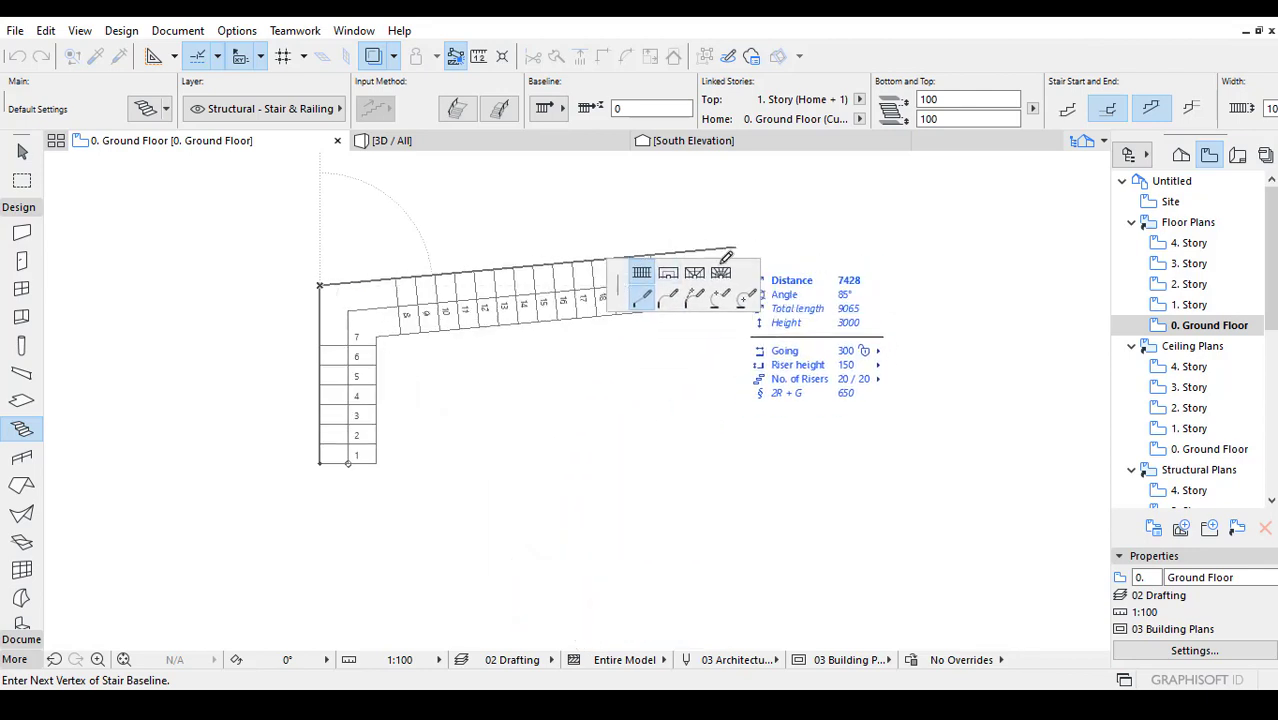
Switch the stair segment type to Landing and draw a horizontal landing to the right of the first flight's upper end.
click(619, 300)
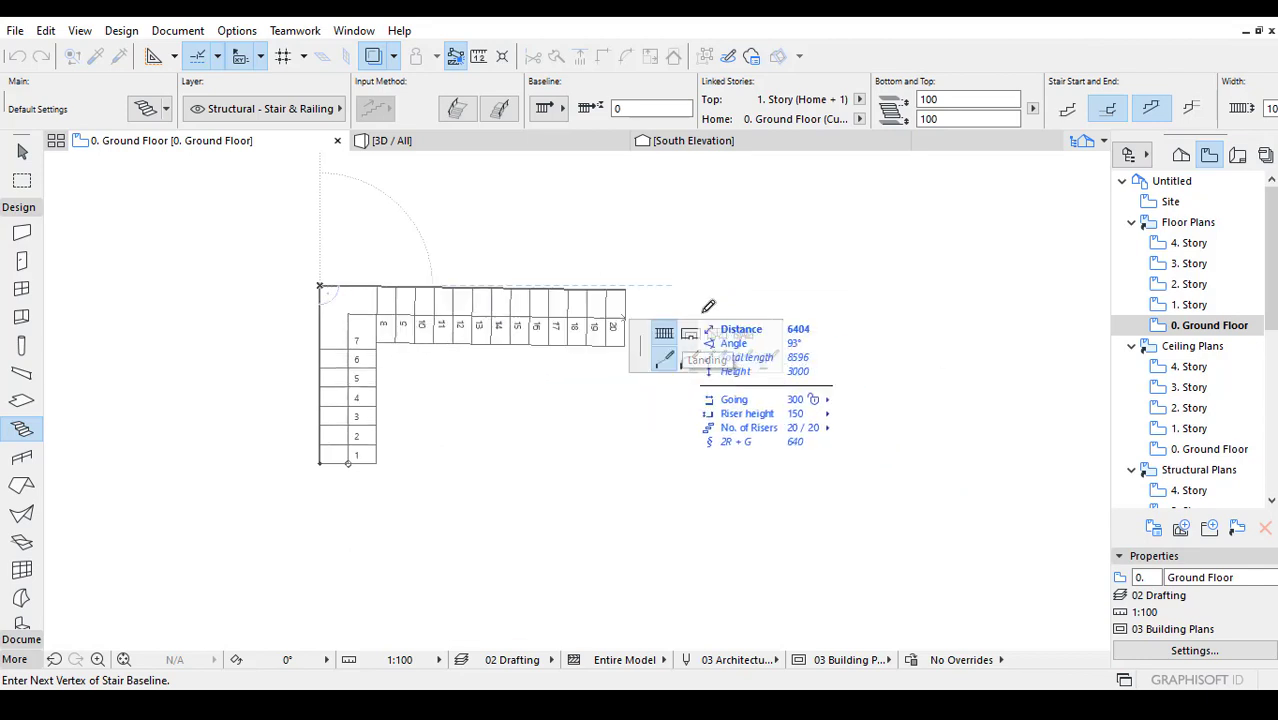
click(692, 337)
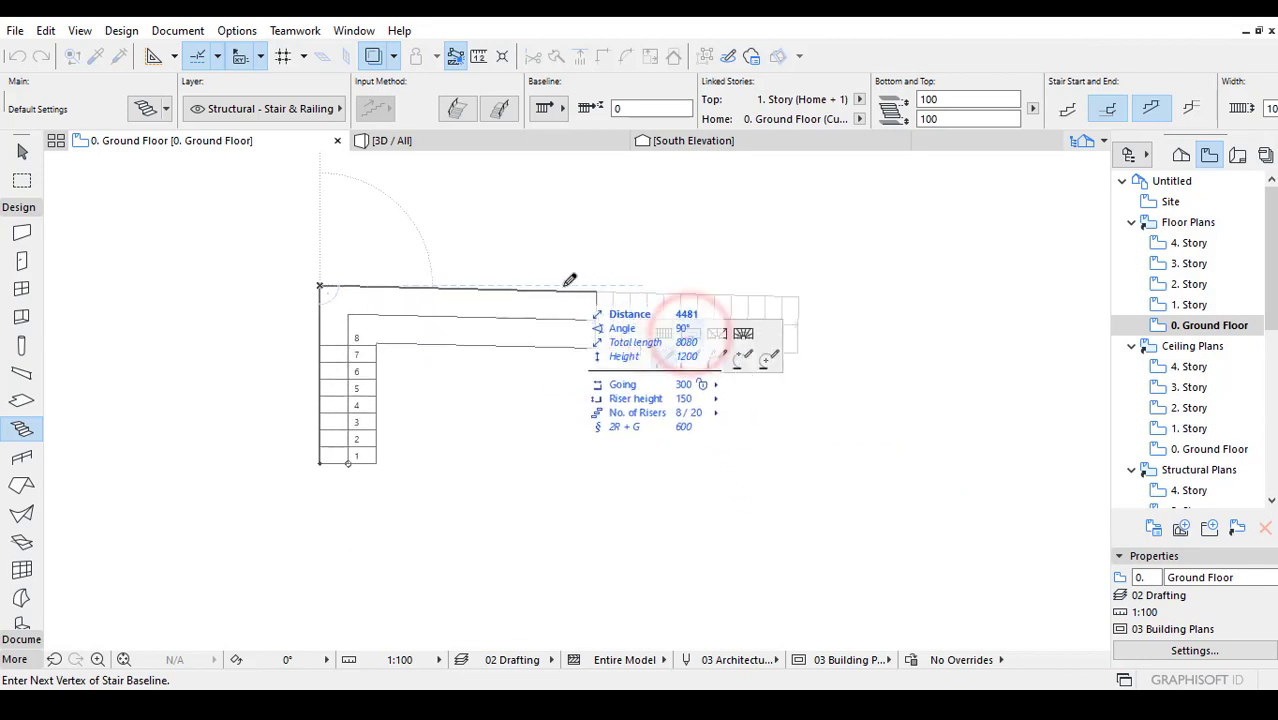
click(521, 286)
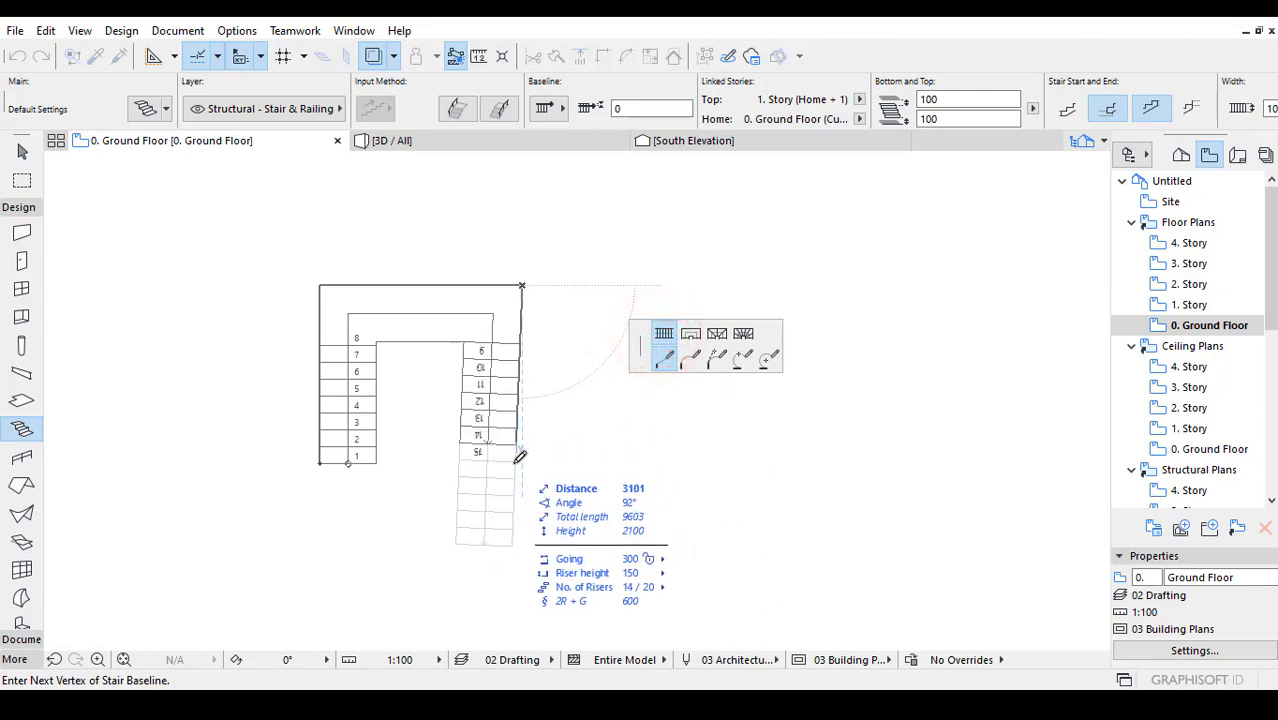
Draw the second flight straight down from the landing's far corner and complete the U-shaped stair.
click(517, 464)
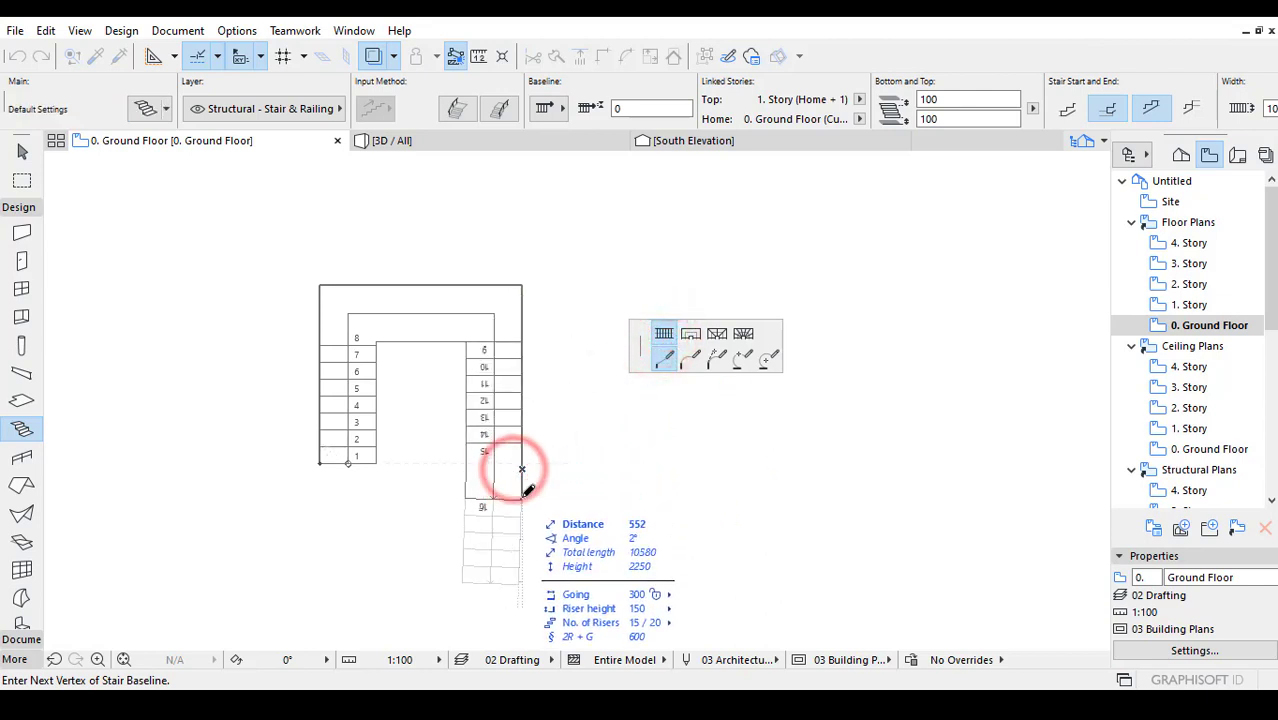
click(521, 465)
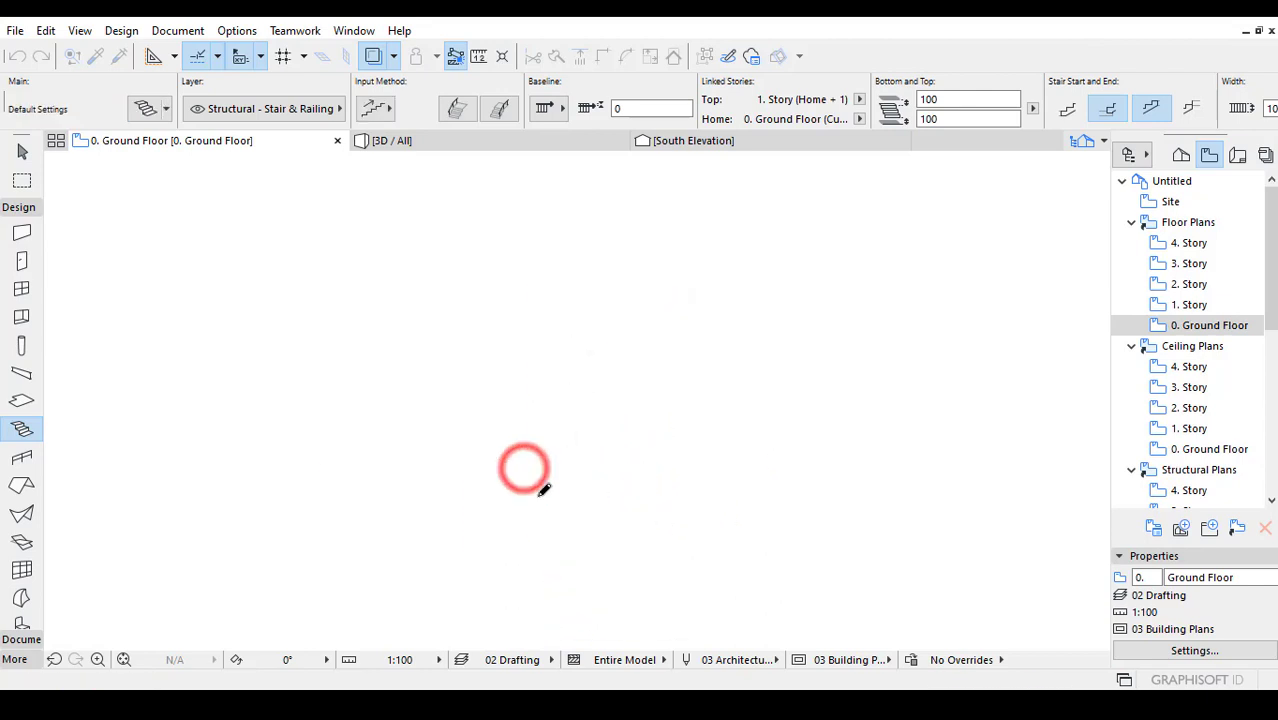
scroll(462, 450, up, 2)
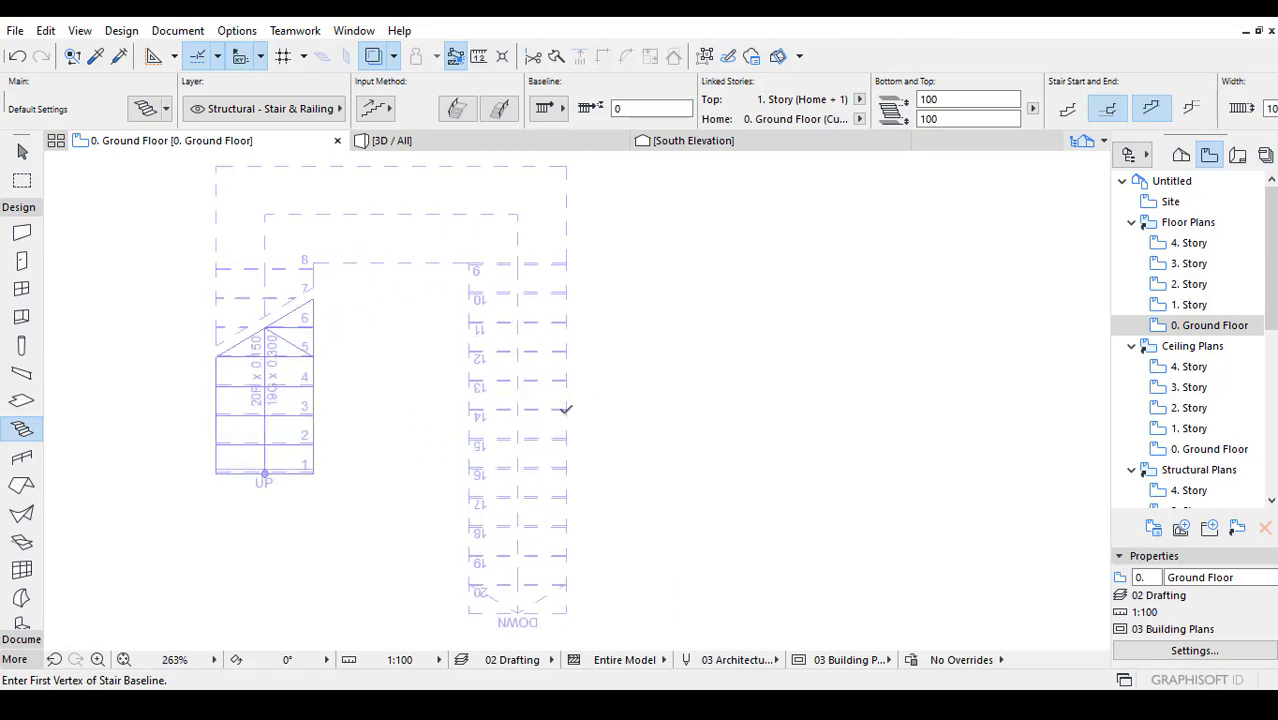
Examine the U-shaped stair and its landing from several angles in the 3D view.
middle_drag(585, 424, 609, 442)
click(463, 141)
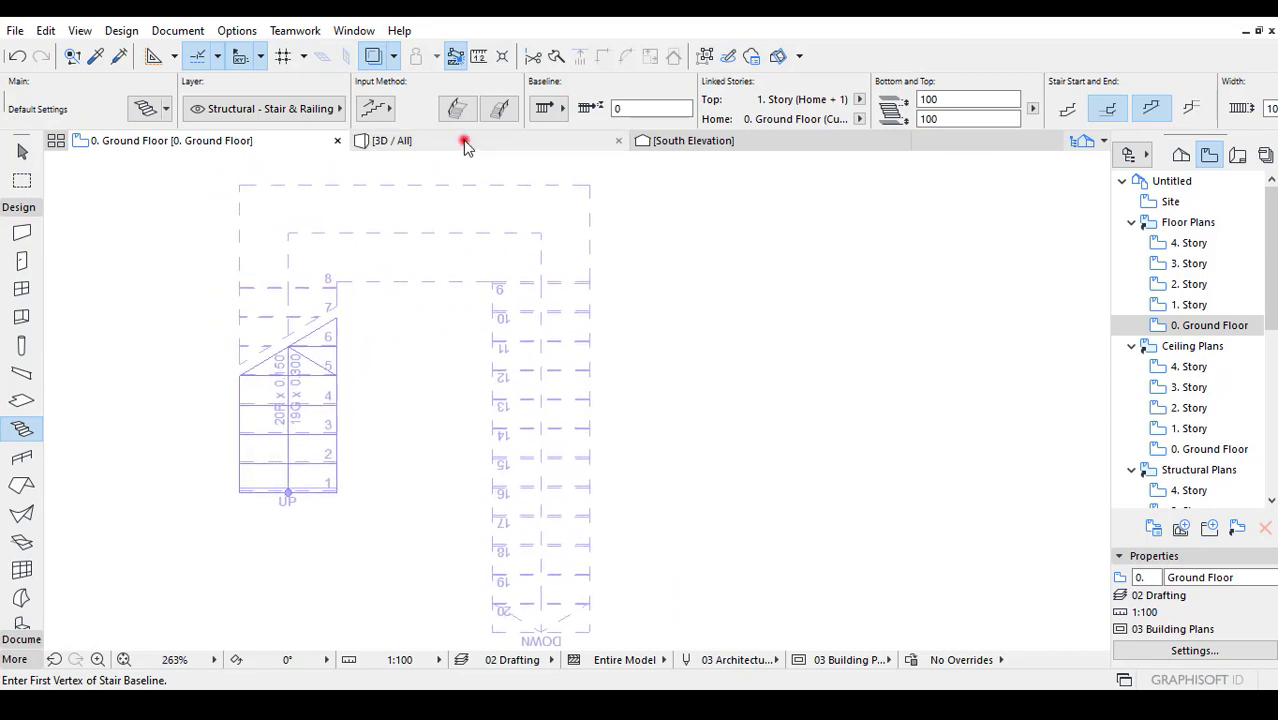
shift+middle_drag(761, 478, 745, 440)
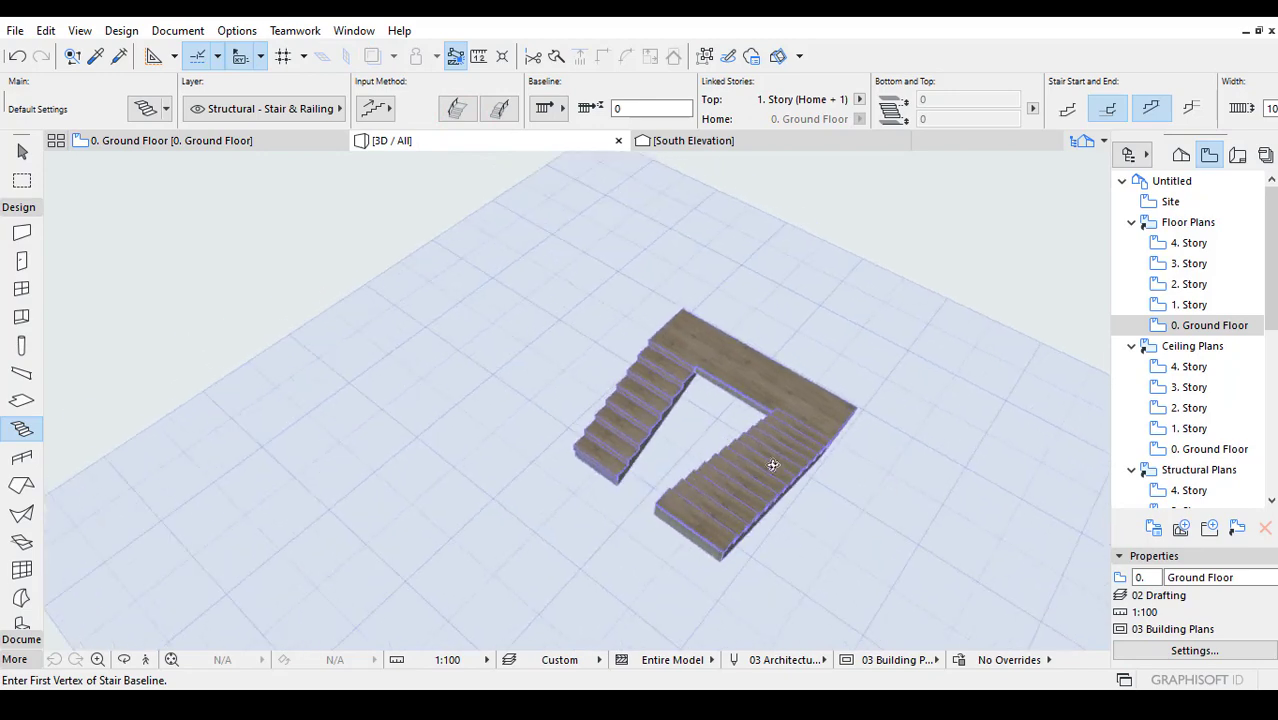
scroll(742, 436, up, 5)
shift+middle_drag(700, 372, 478, 393)
In the Ground Floor plan, lengthen the U-shaped stair's first flight by moving its starting baseline node straight down.
click(283, 140)
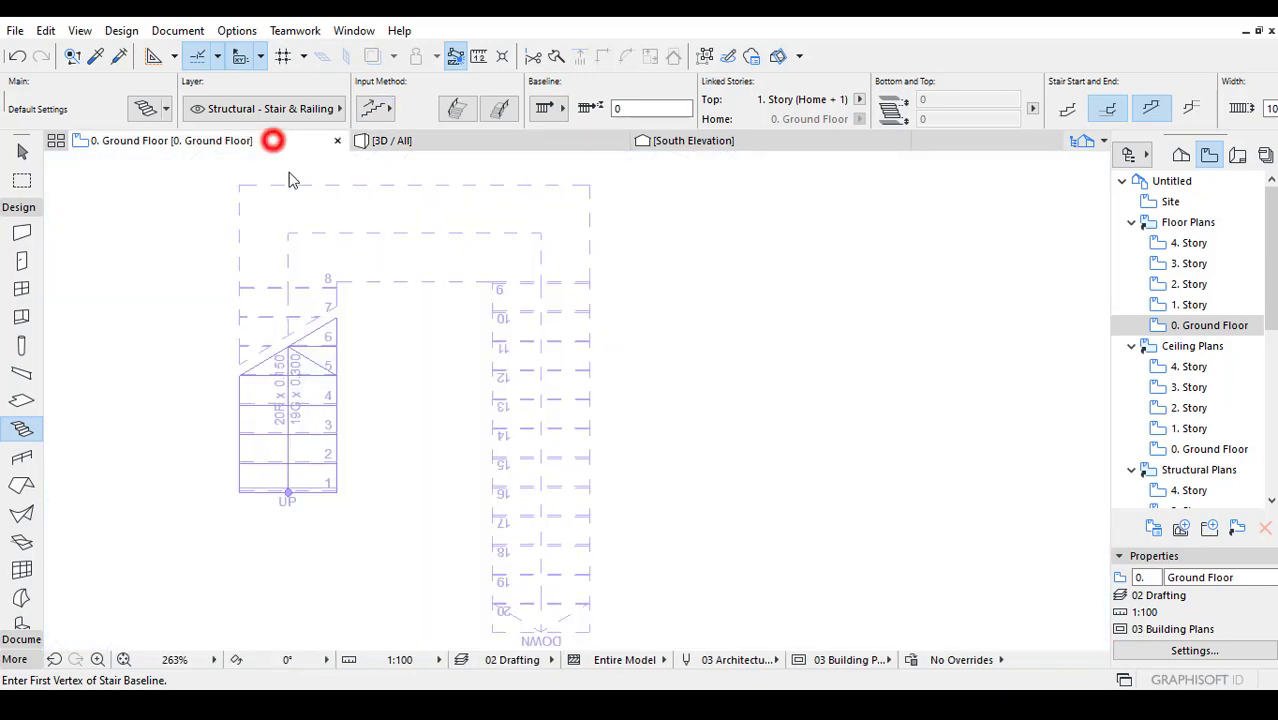
scroll(321, 442, down, 3)
scroll(321, 442, up, 5)
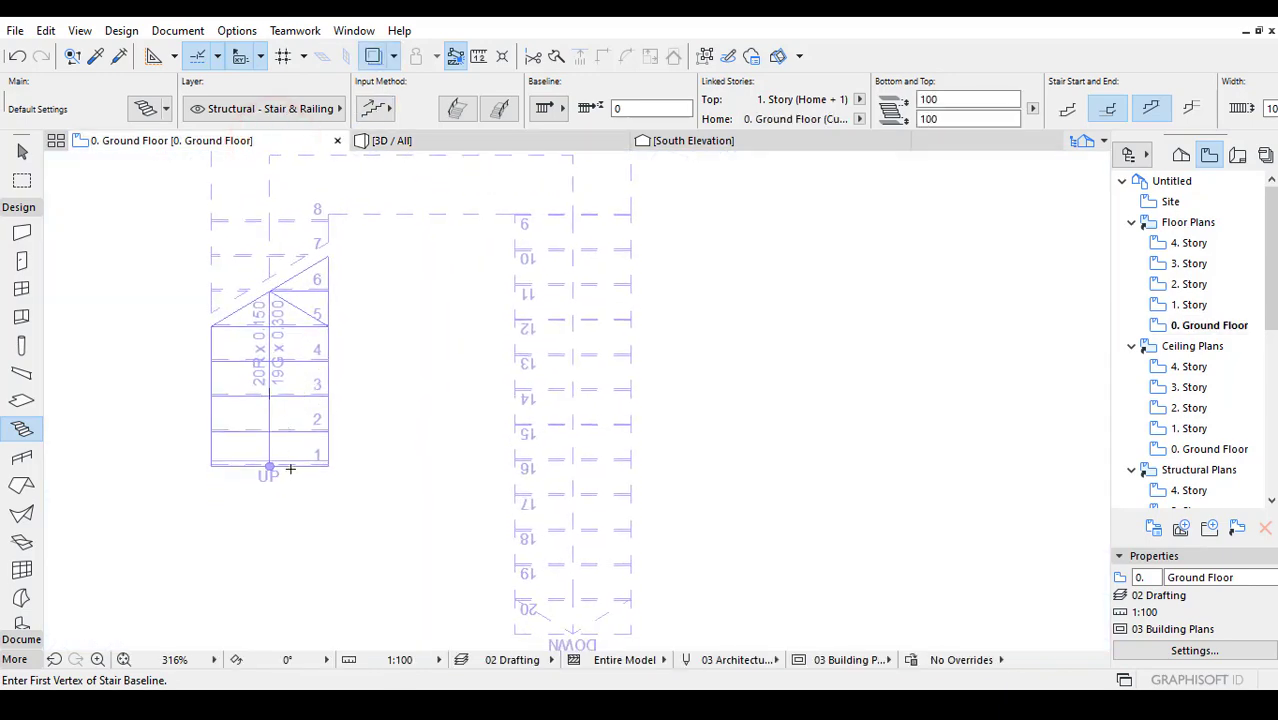
scroll(362, 467, down, 3)
scroll(337, 468, up, 3)
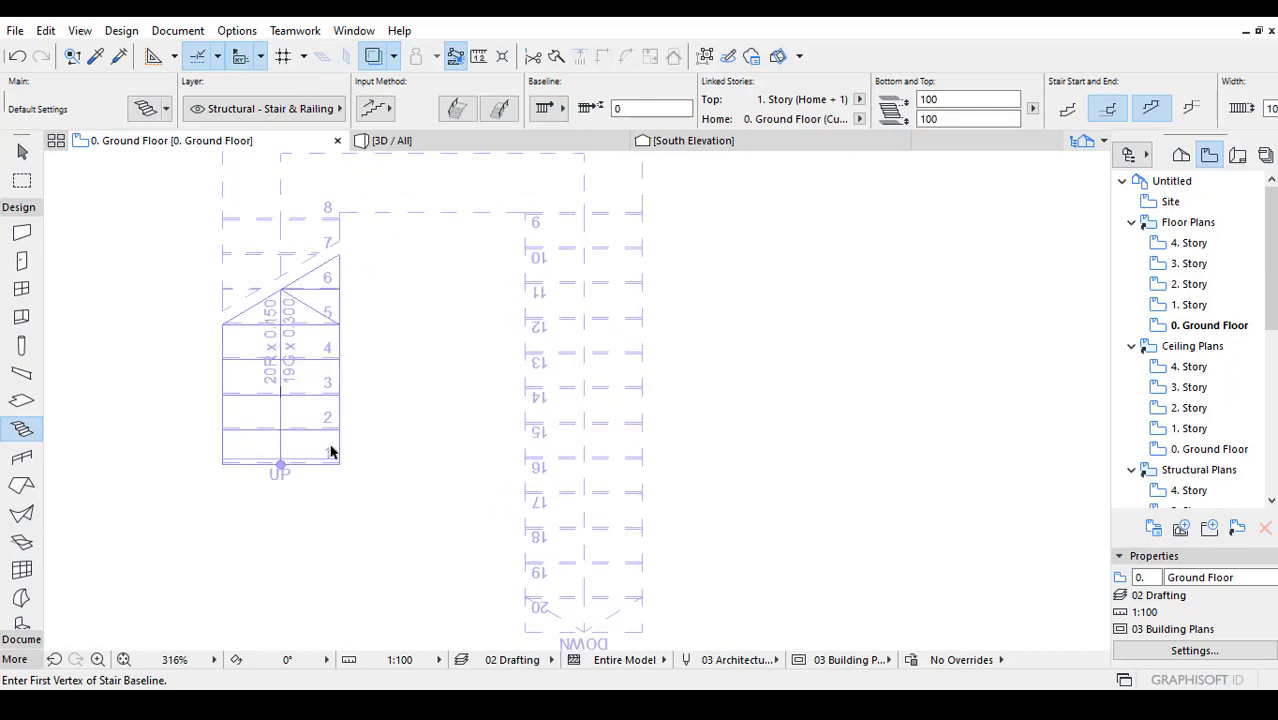
shift+click(330, 445)
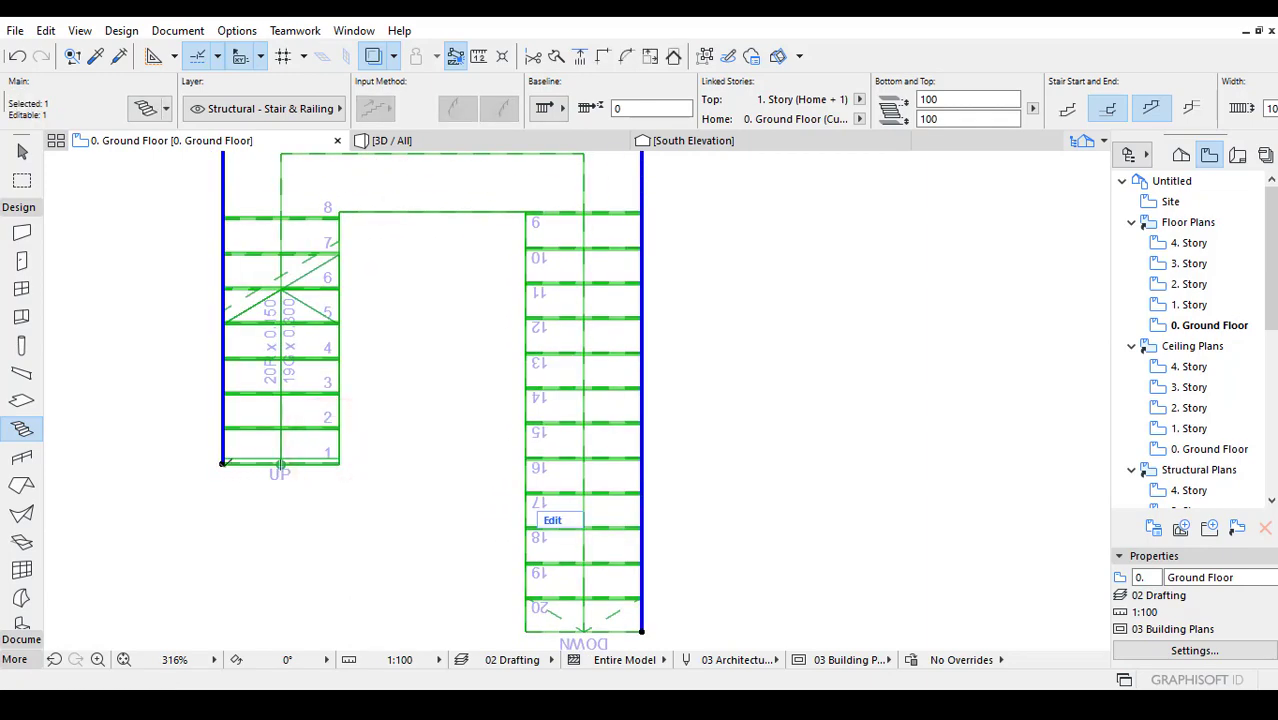
click(223, 465)
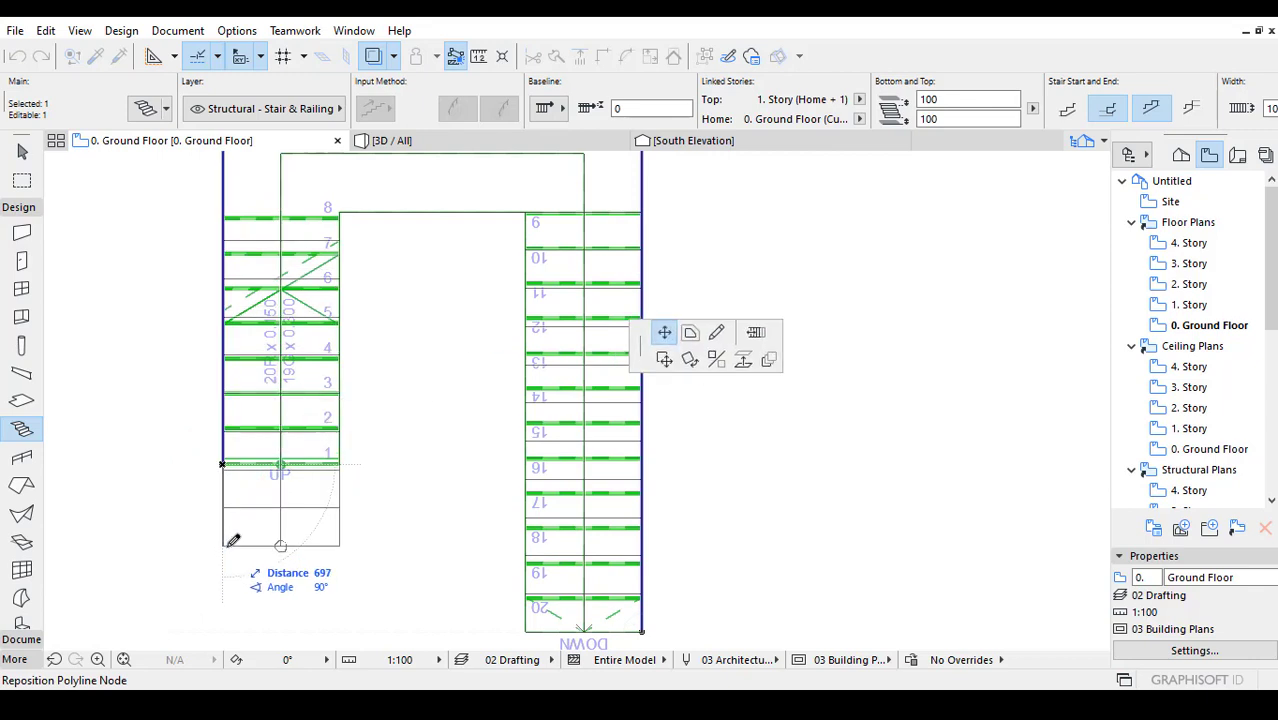
click(225, 556)
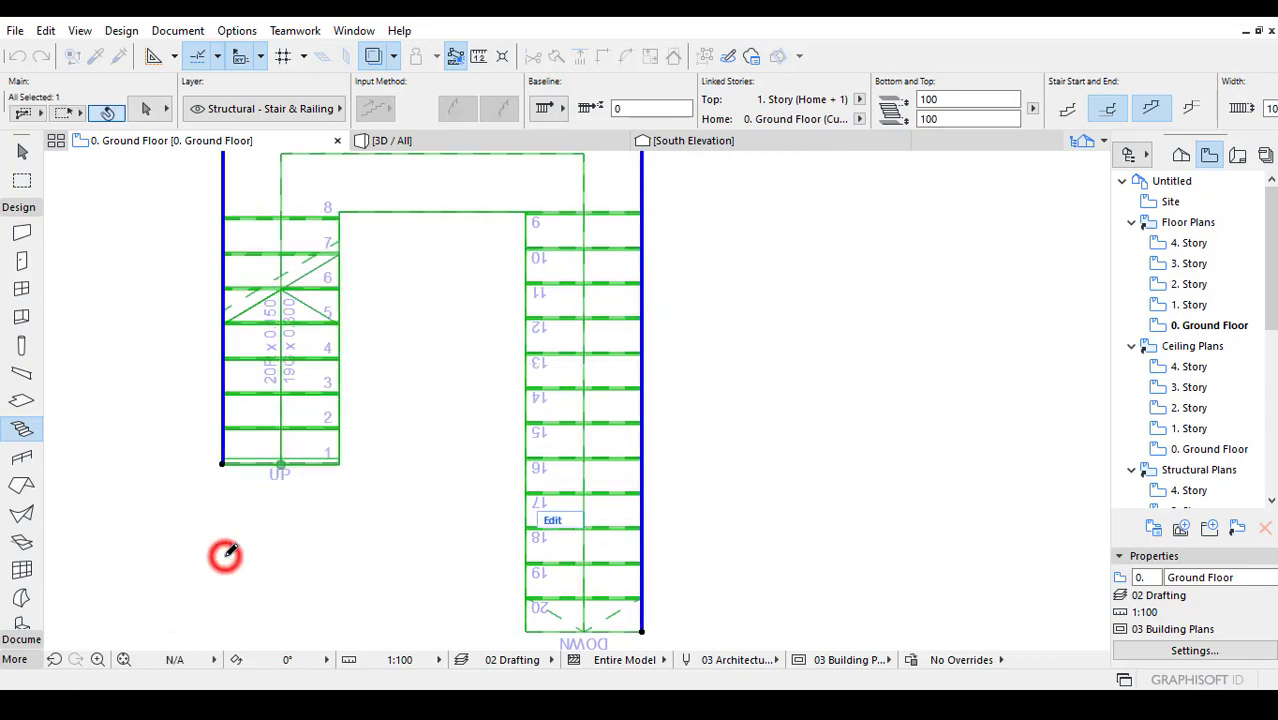
Shorten the second flight by moving its end baseline node straight up to about the level of the first flight's start.
scroll(394, 409, down, 3)
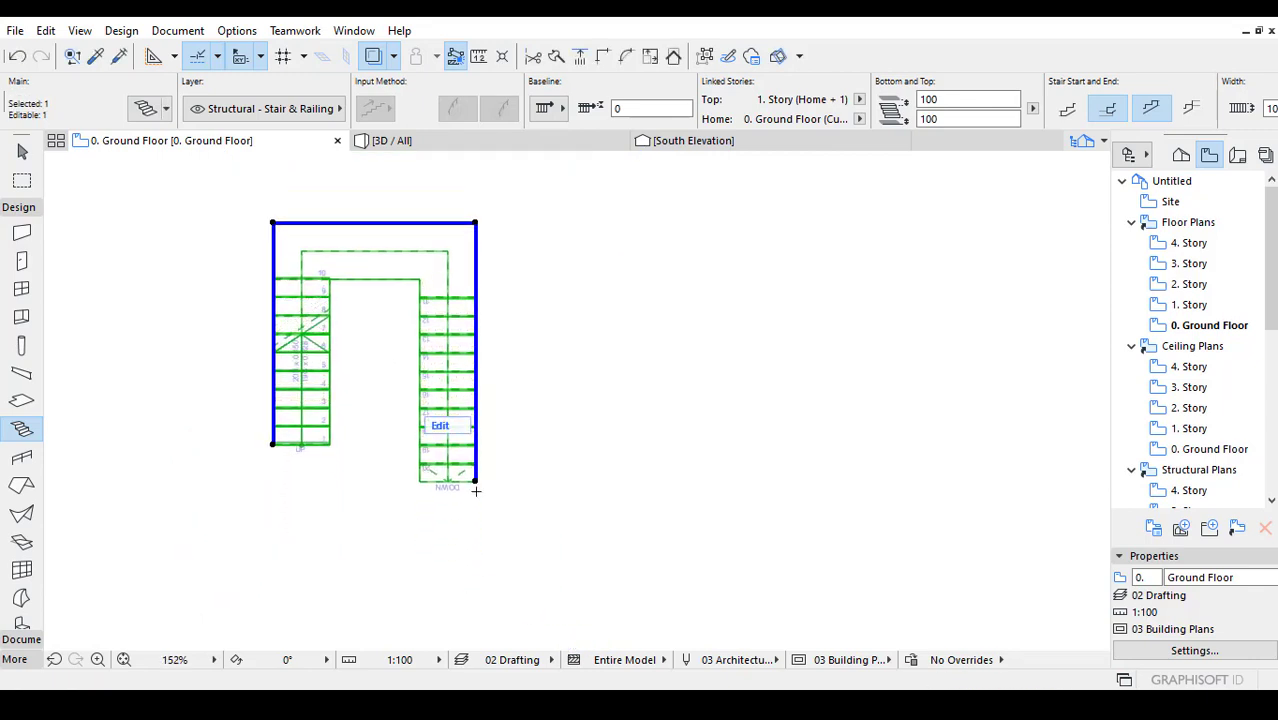
click(476, 482)
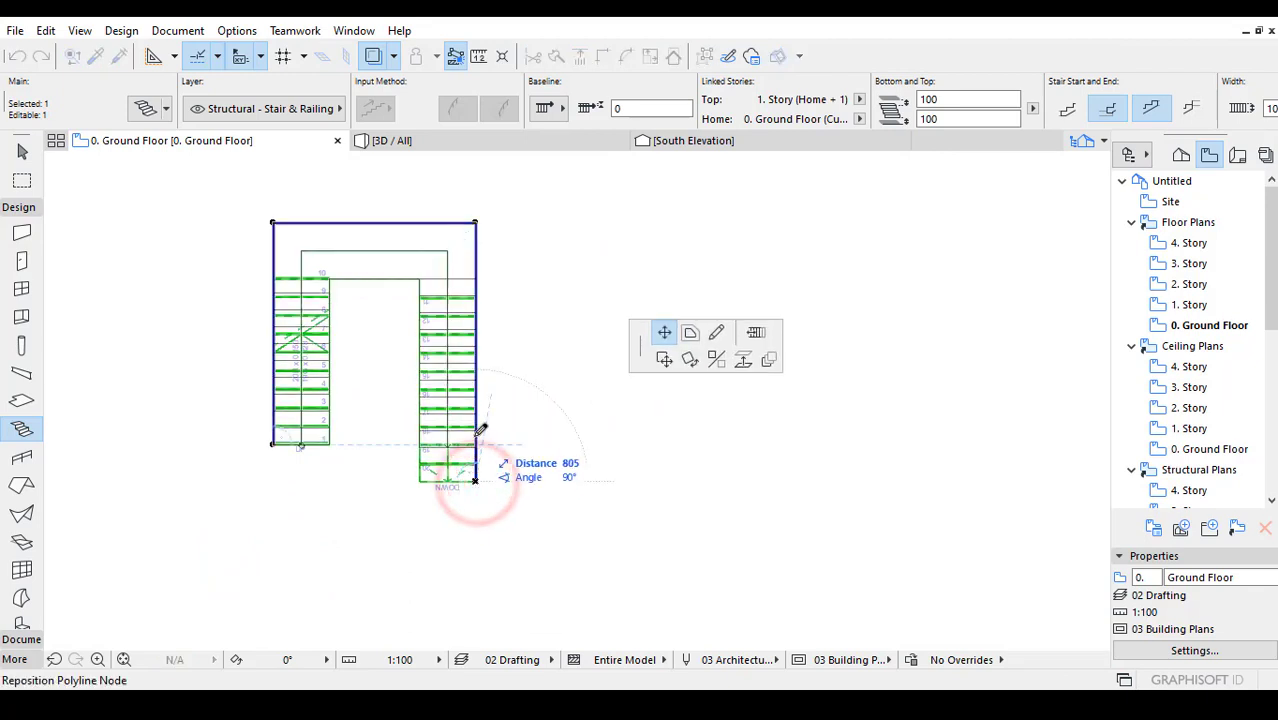
click(475, 436)
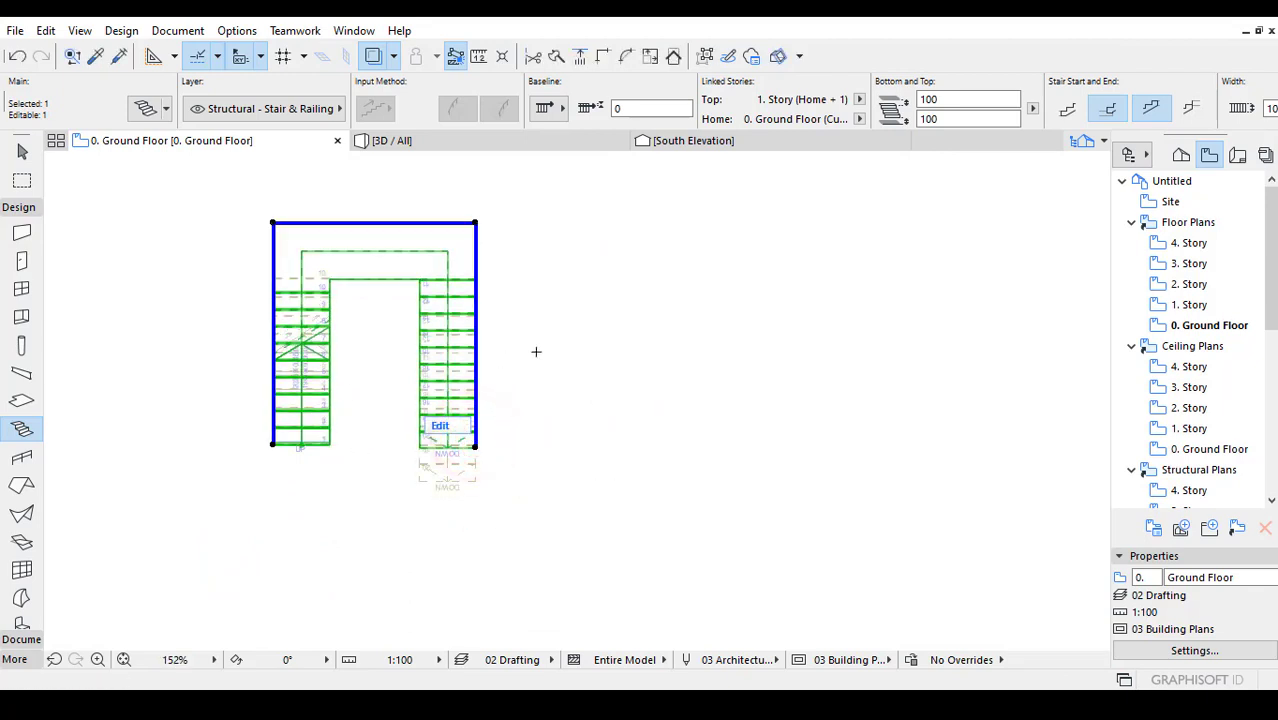
In the 3D view, curve the landing's straight outer baseline edge outward into an arc.
click(445, 144)
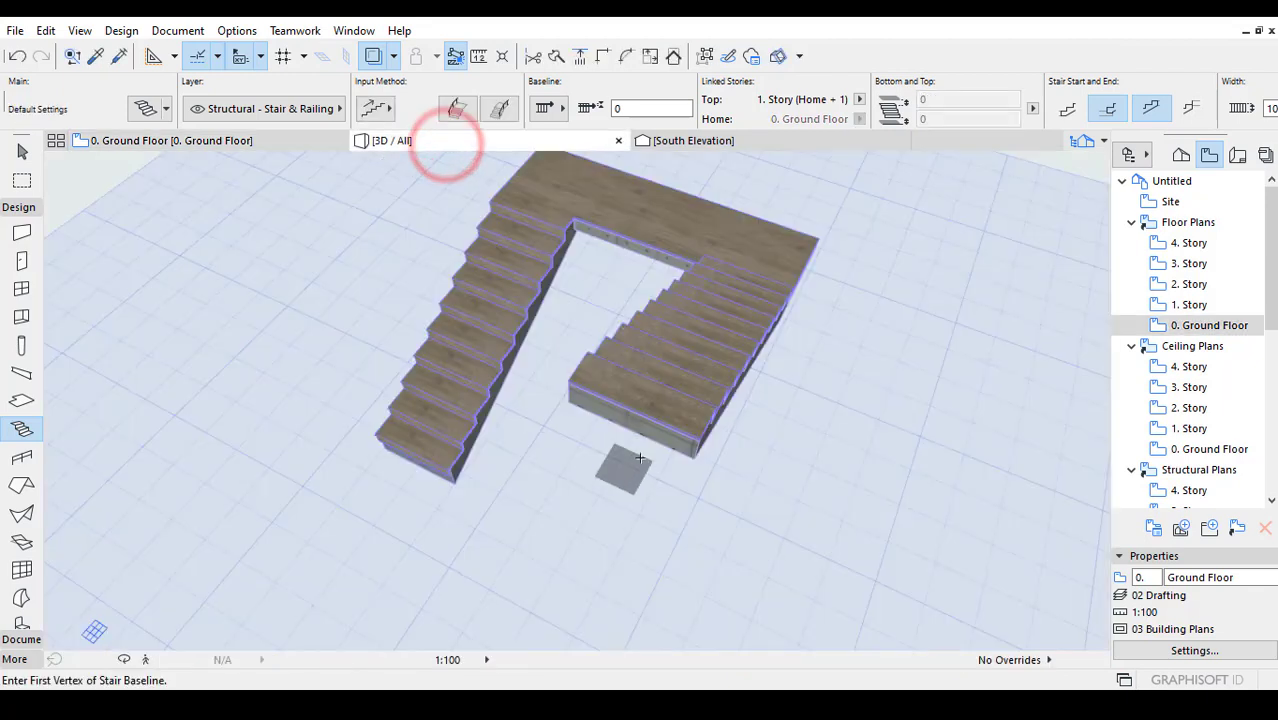
shift+middle_drag(629, 440, 622, 505)
middle_drag(610, 297, 600, 305)
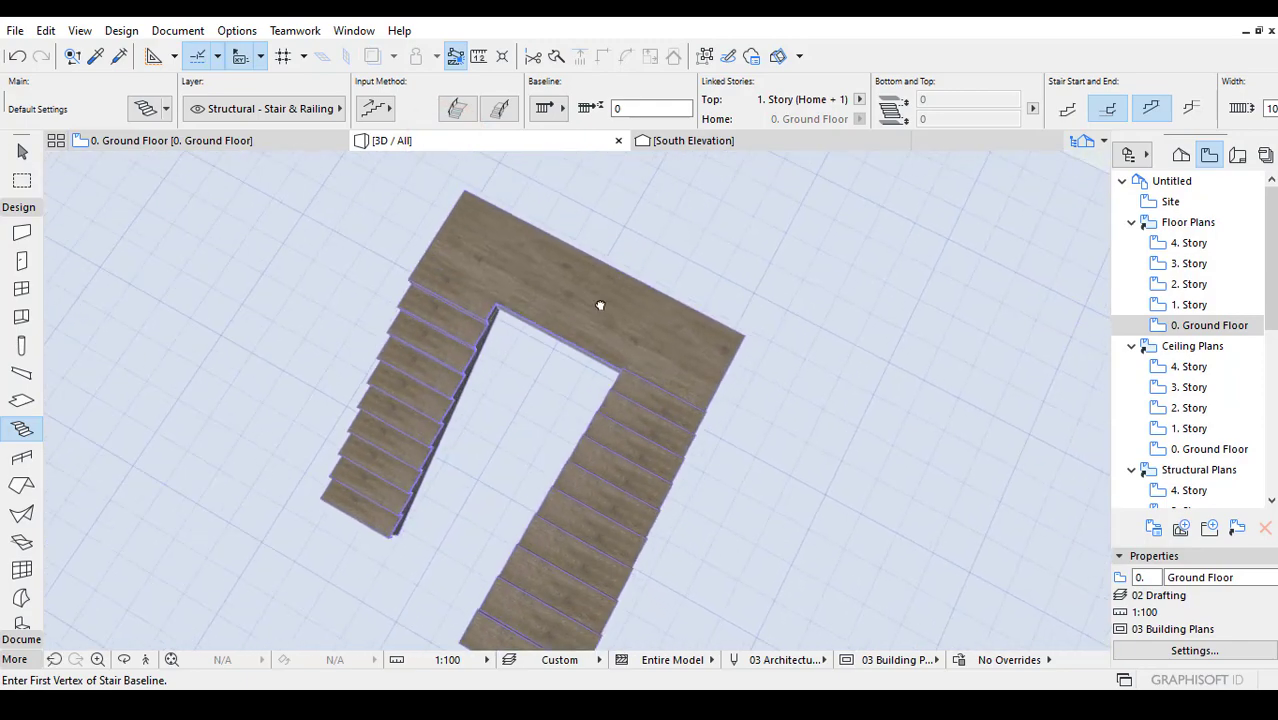
click(610, 264)
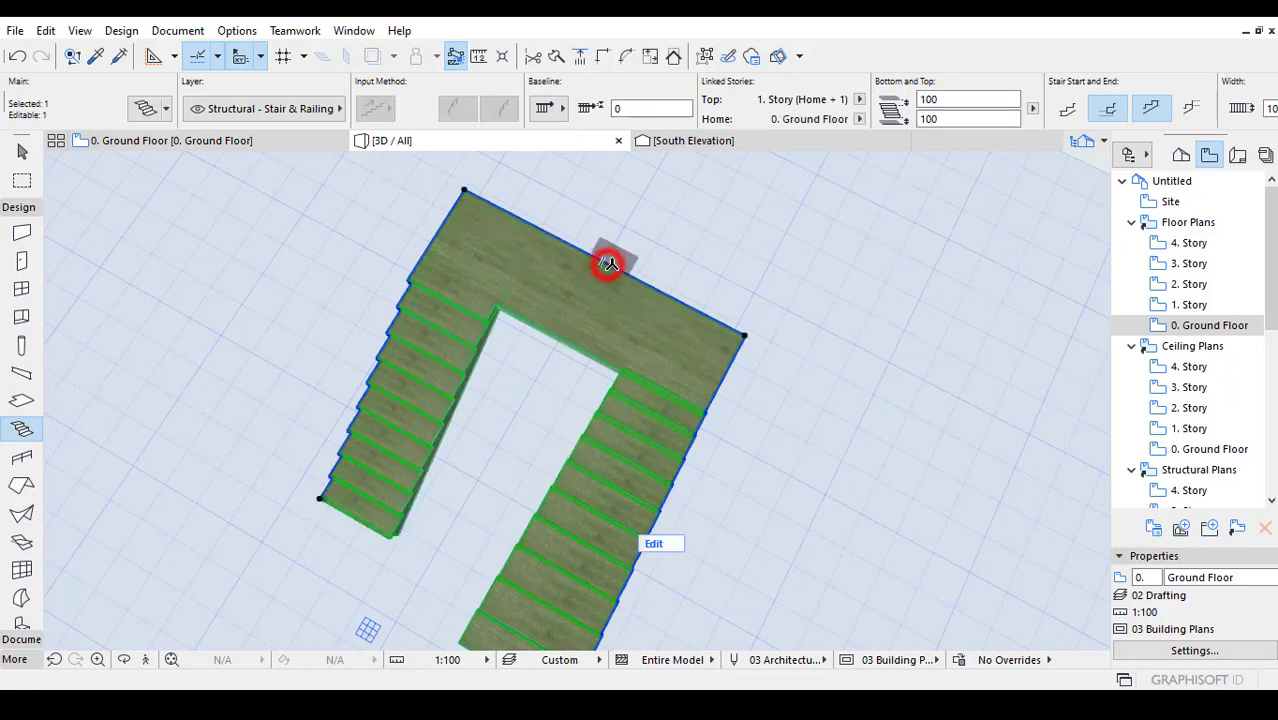
click(616, 270)
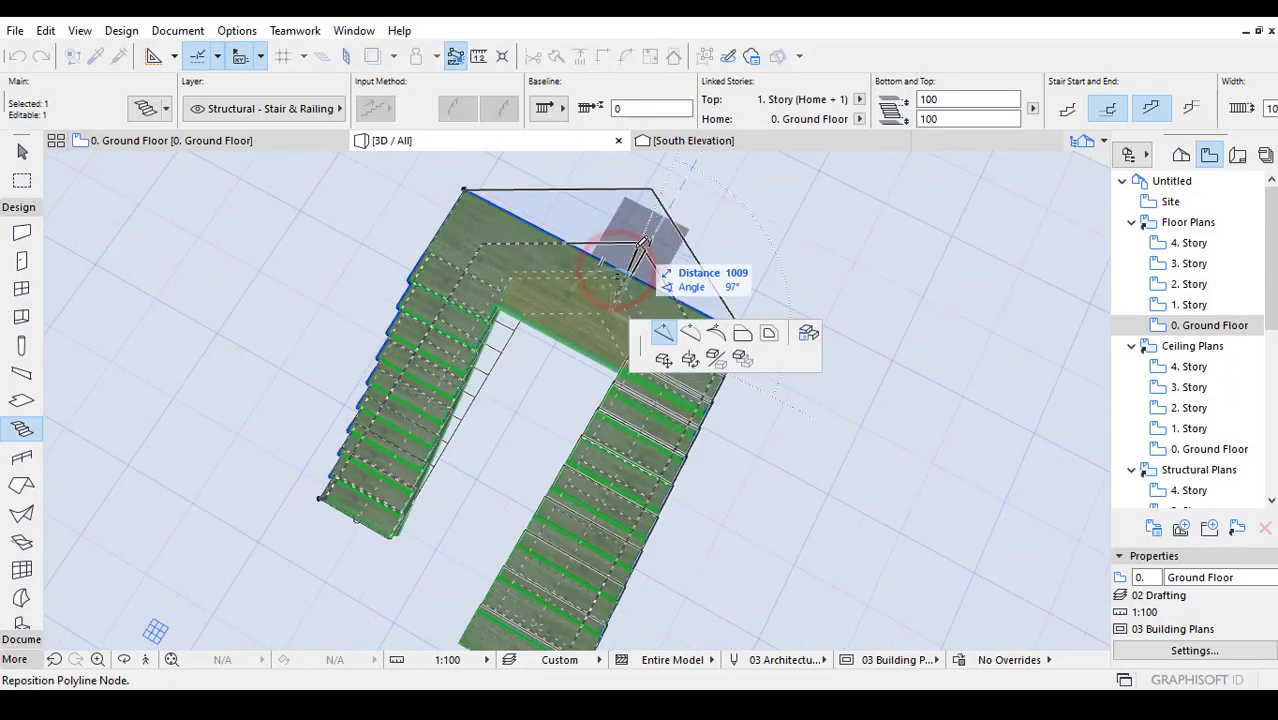
click(689, 335)
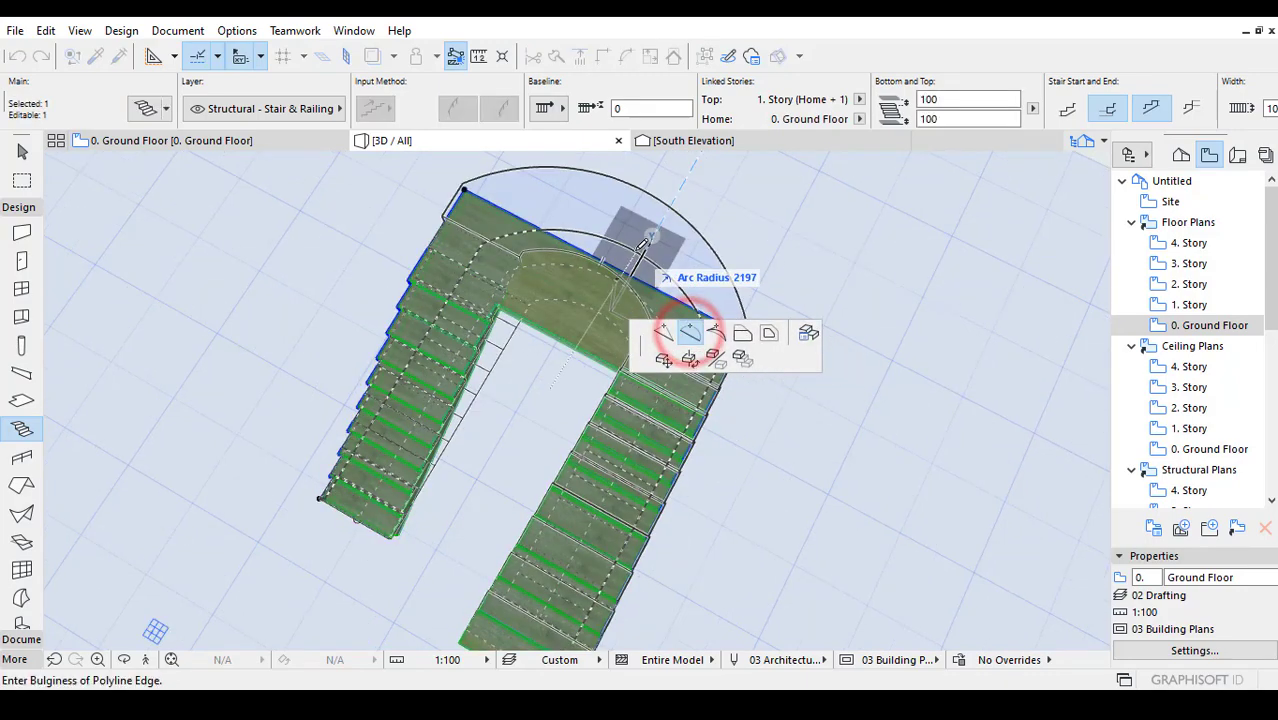
click(627, 270)
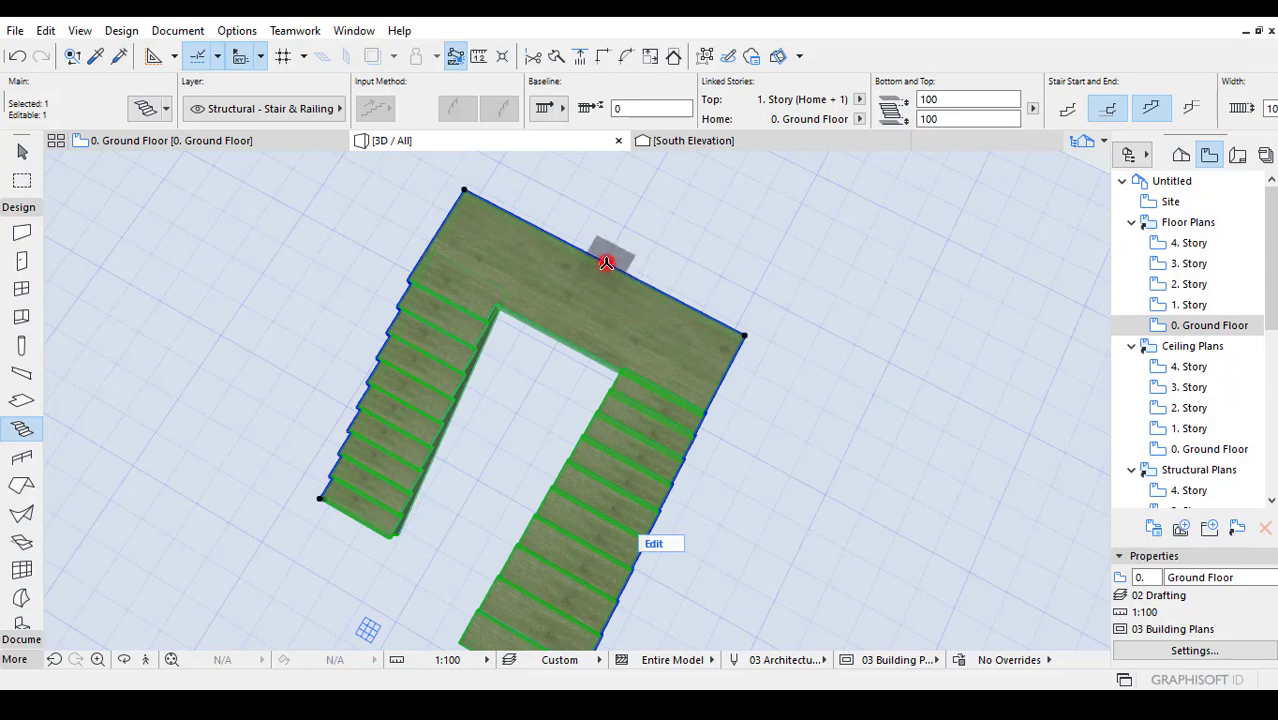
click(606, 262)
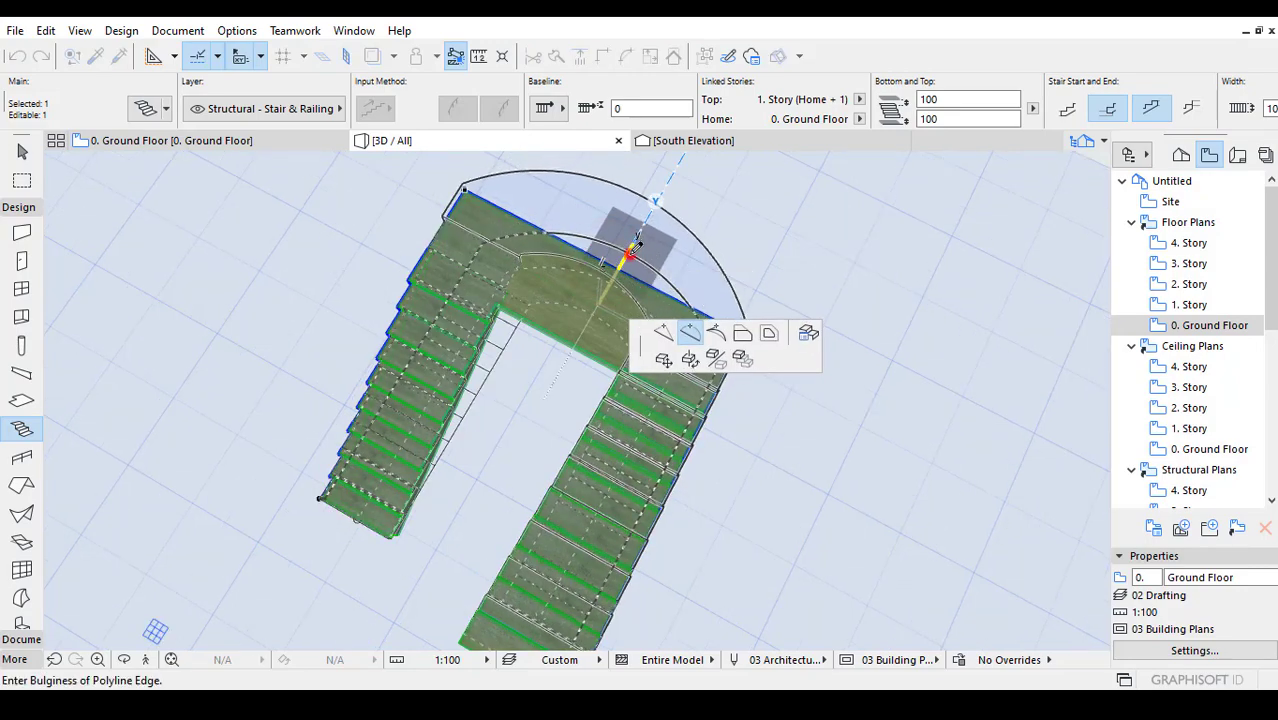
click(630, 250)
In the Ground Floor plan, curve the first flight's outer baseline edge outward with an arc radius of about 7630.
shift+middle_drag(630, 250, 722, 459)
shift+middle_drag(484, 452, 490, 420)
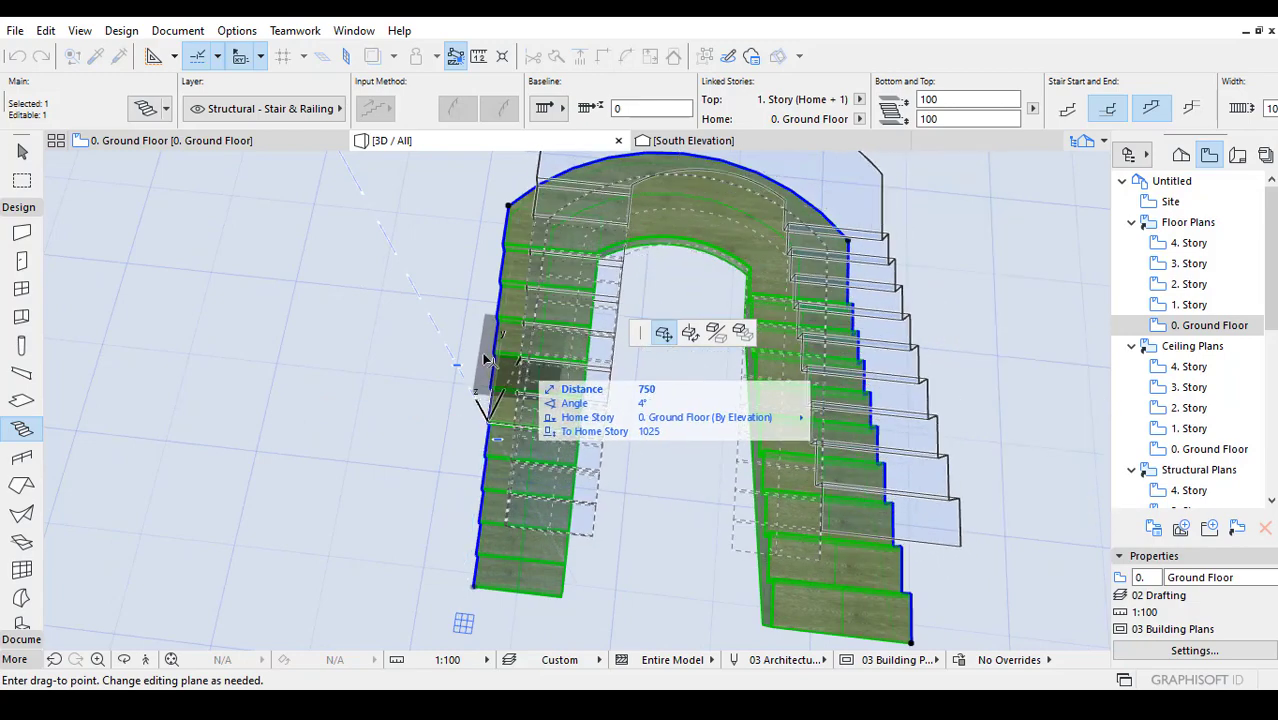
click(279, 143)
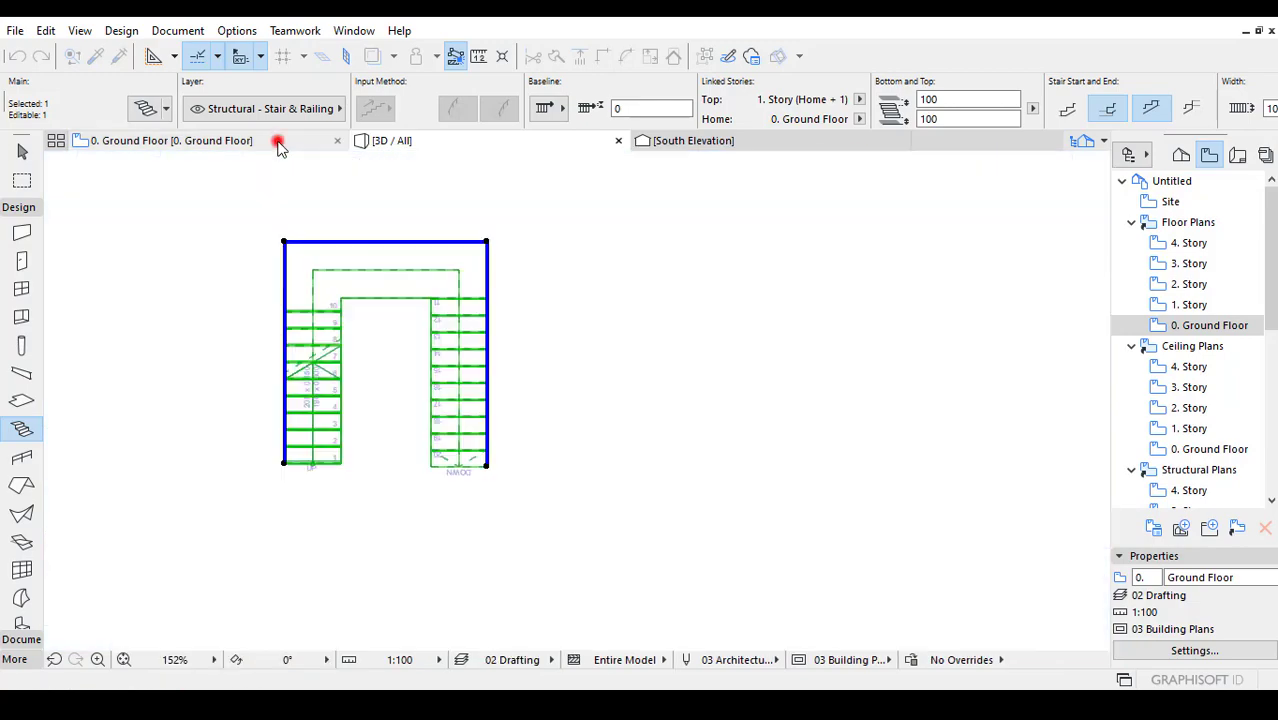
click(289, 330)
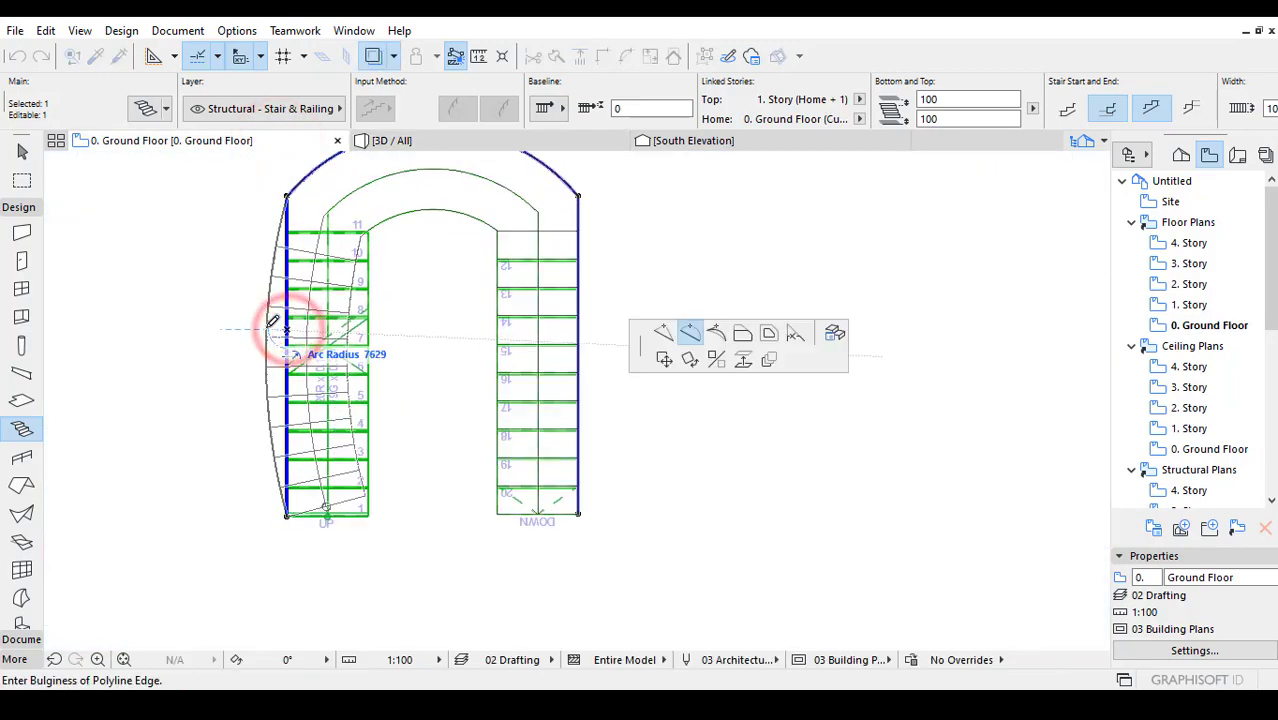
click(266, 324)
Curve the second flight's outer baseline edge outward to mirror the first, and check the curved stair in the 3D view.
middle_drag(673, 377, 694, 434)
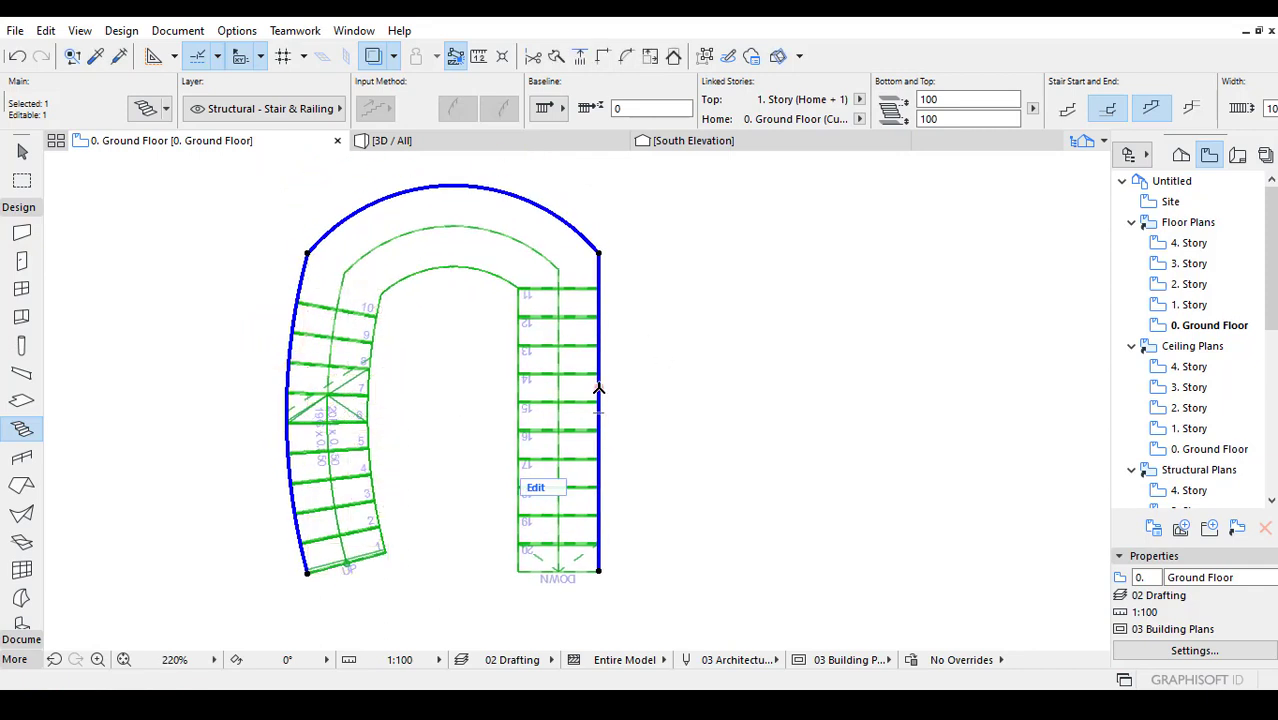
click(598, 388)
click(625, 388)
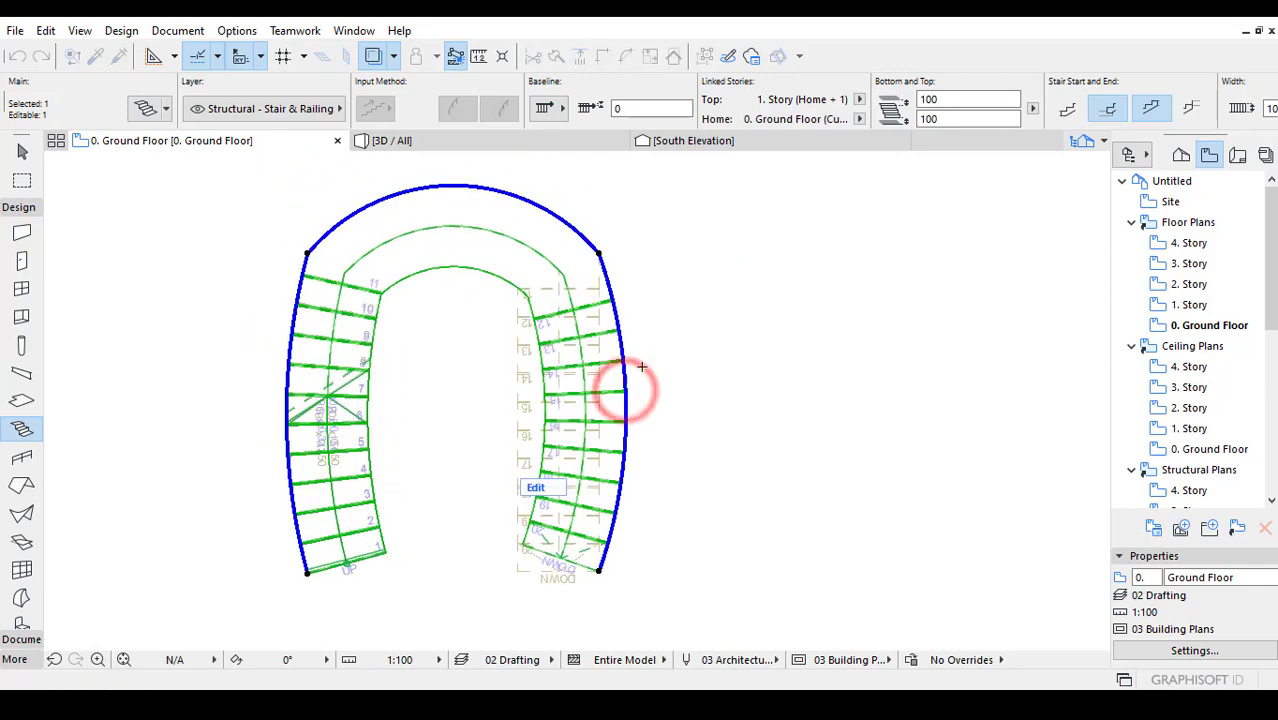
click(419, 141)
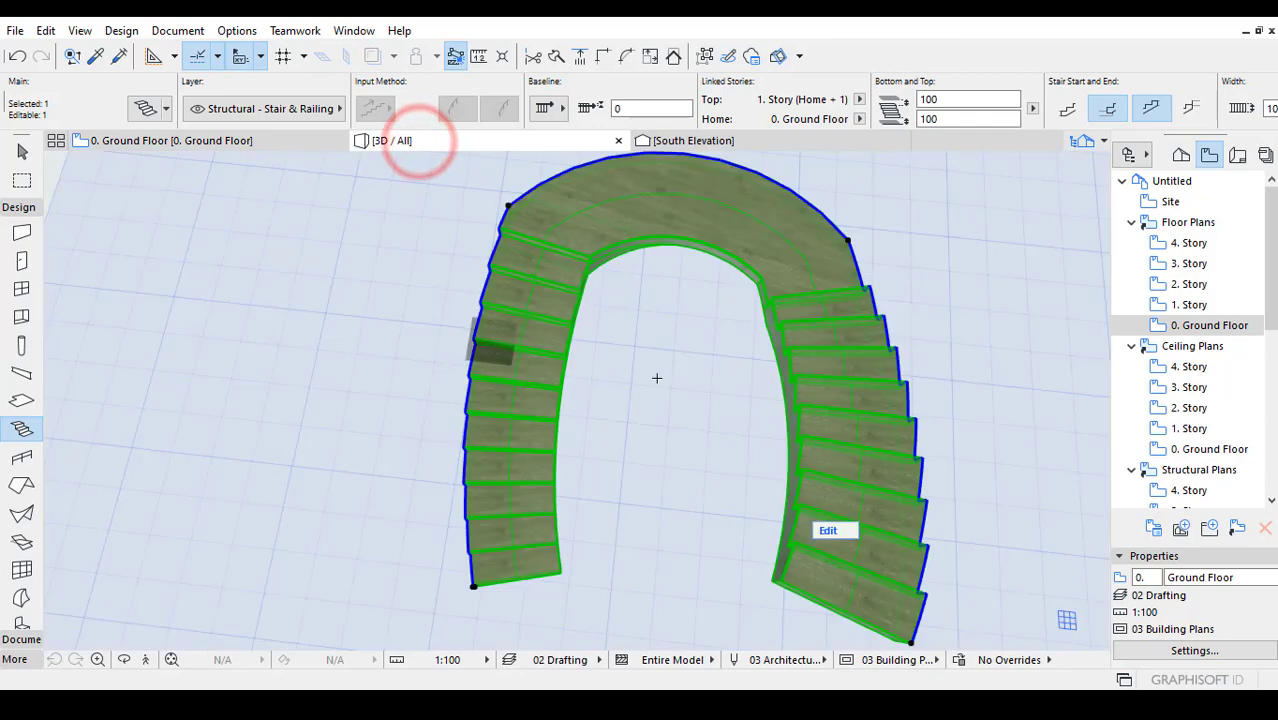
shift+middle_drag(919, 371, 520, 476)
click(198, 142)
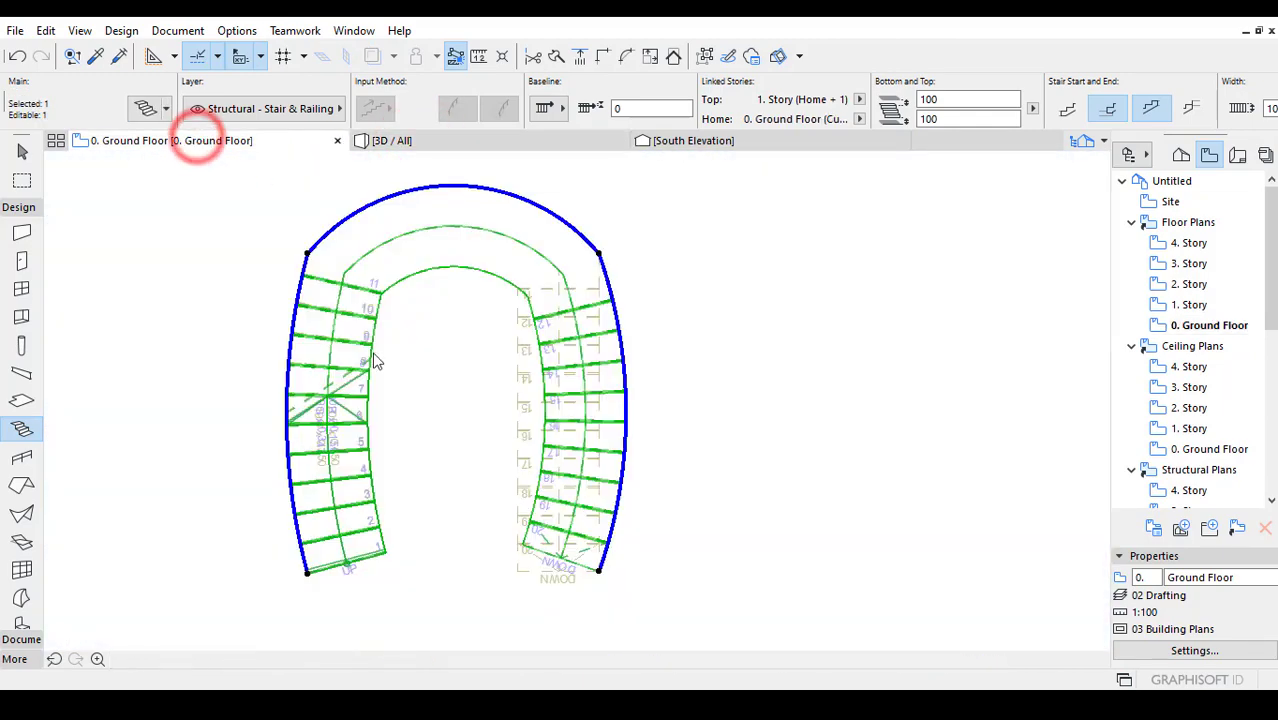
scroll(373, 406, up, 4)
scroll(373, 406, down, 3)
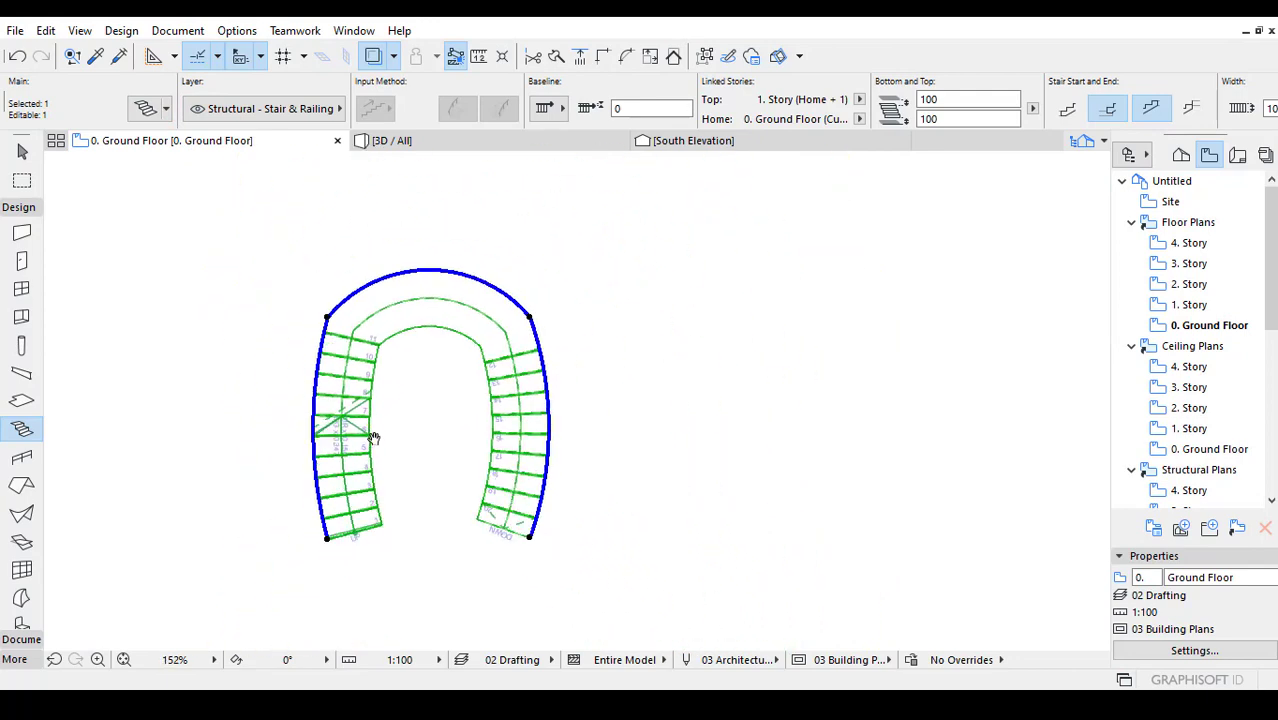
scroll(362, 427, up, 2)
click(368, 427)
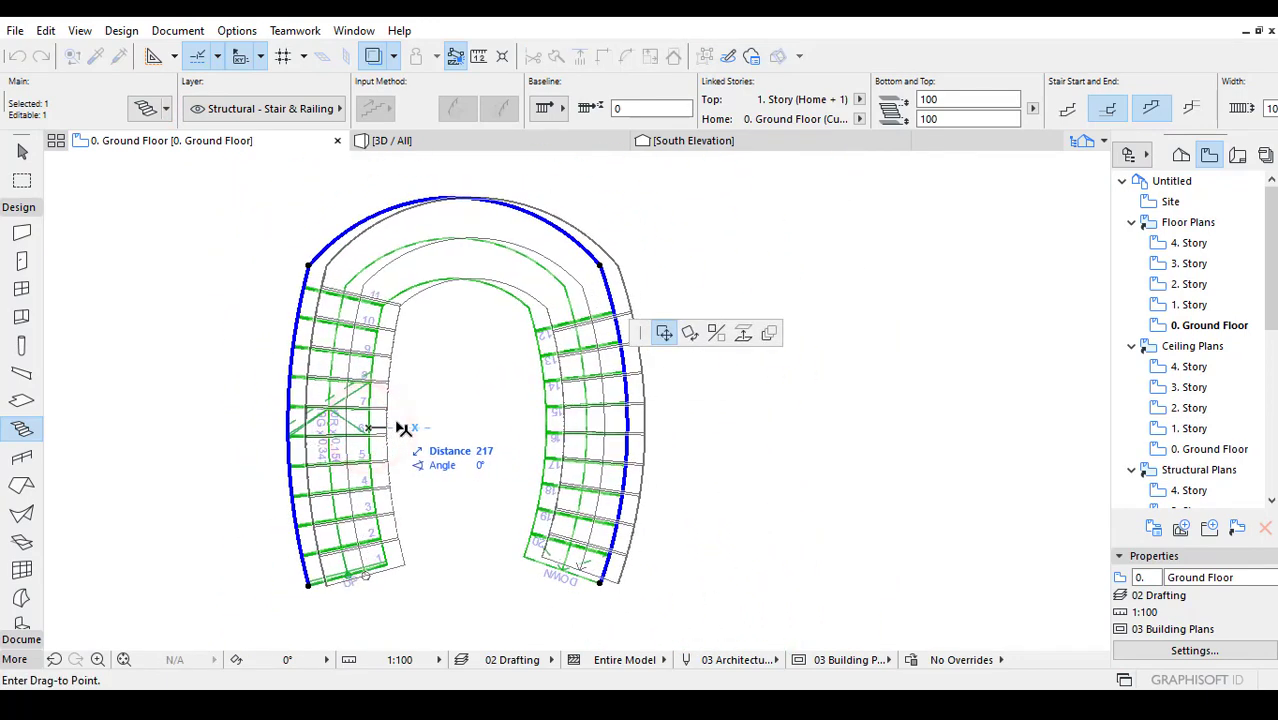
click(367, 423)
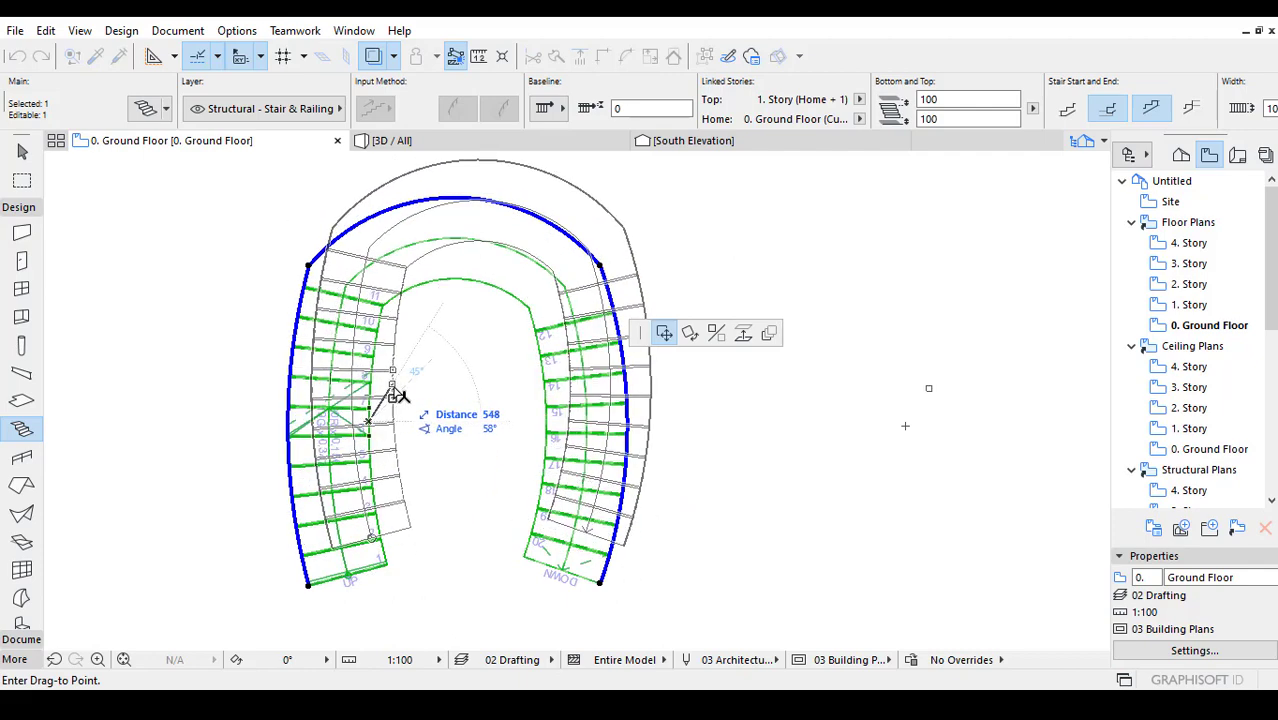
click(366, 405)
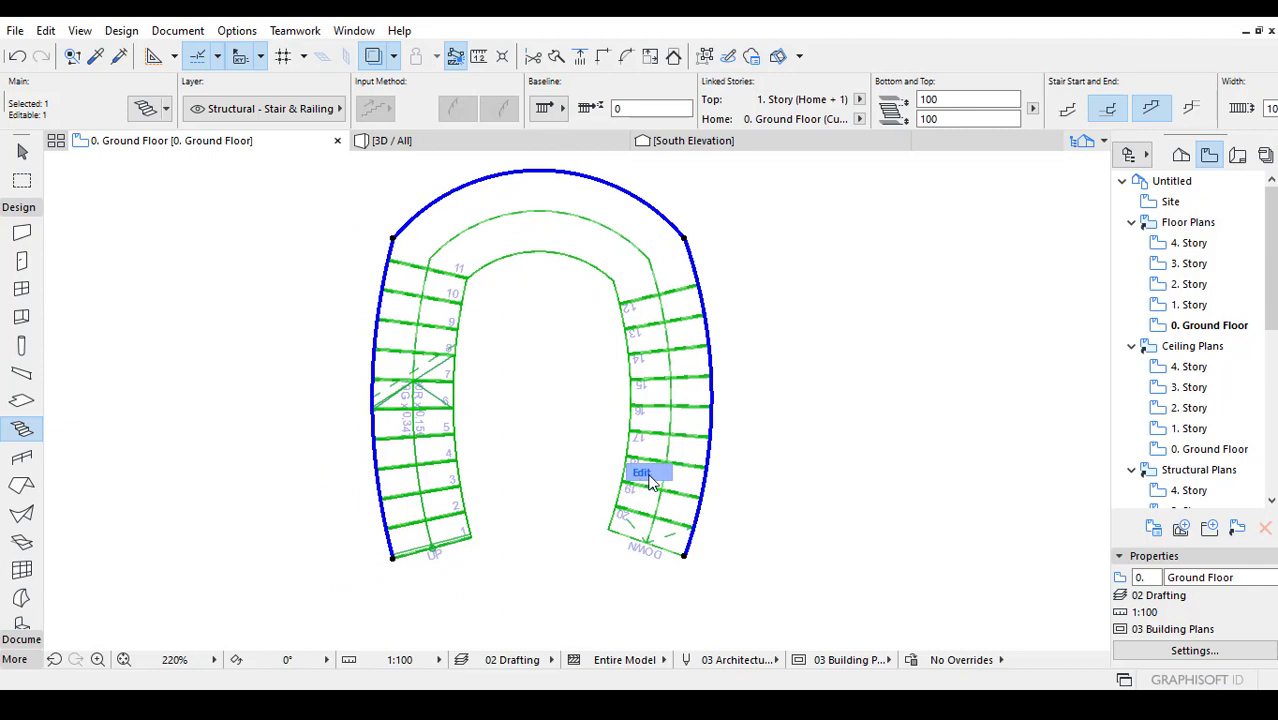
Enter the stair's edit mode and curve the inner boundaries of both flights slightly toward the central opening.
click(648, 476)
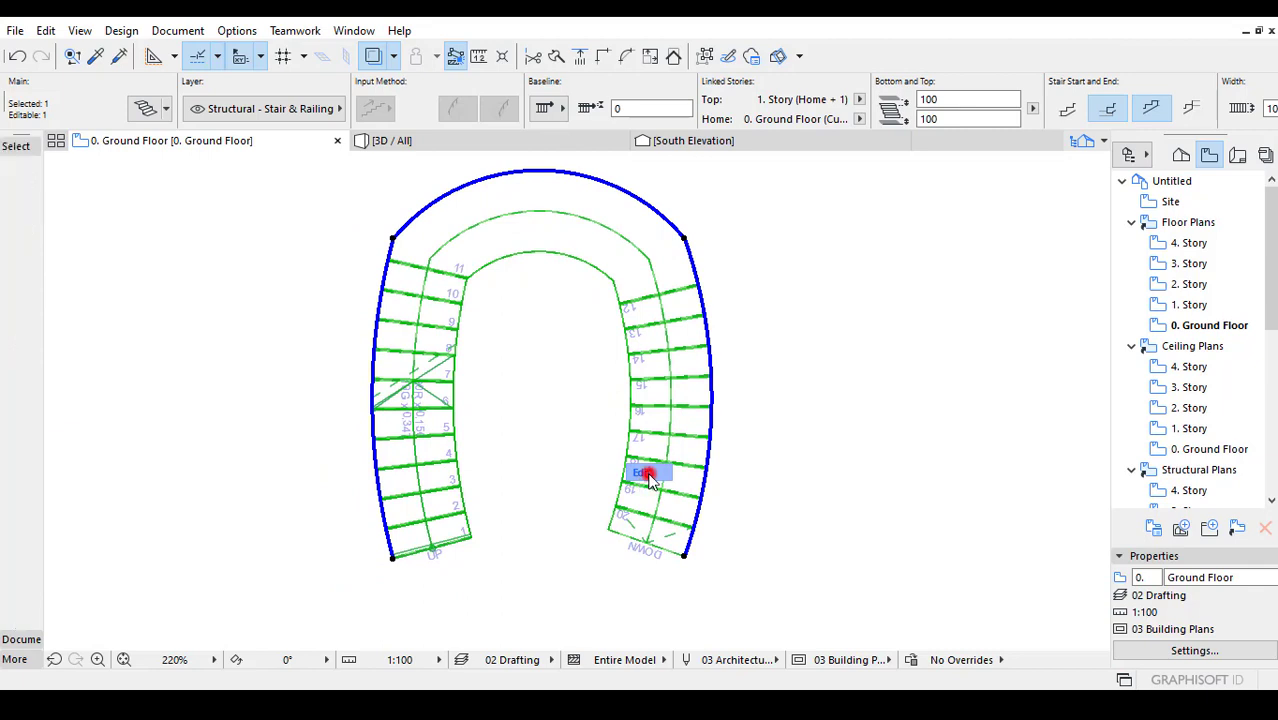
click(458, 404)
click(455, 400)
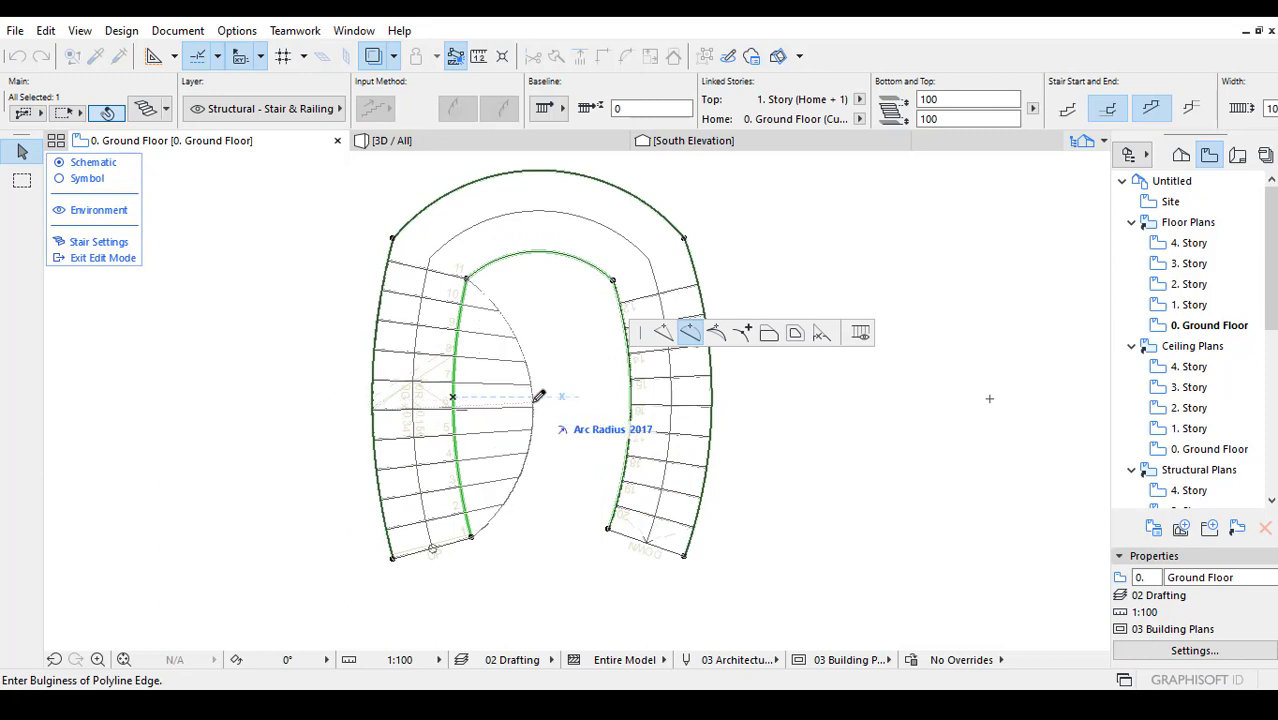
click(477, 408)
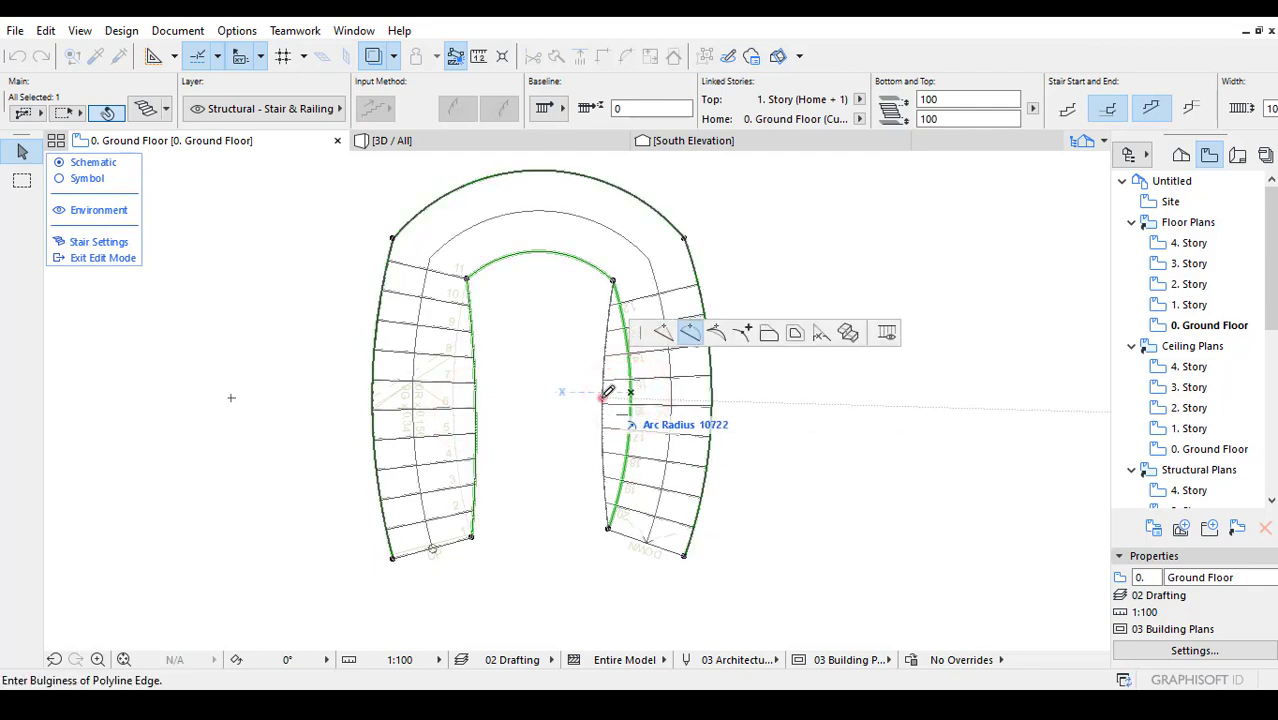
click(602, 397)
Curve the landing's inner boundary toward the opening, bulge its outer boundary slightly outward, and exit the stair's edit mode.
middle_drag(623, 349, 582, 448)
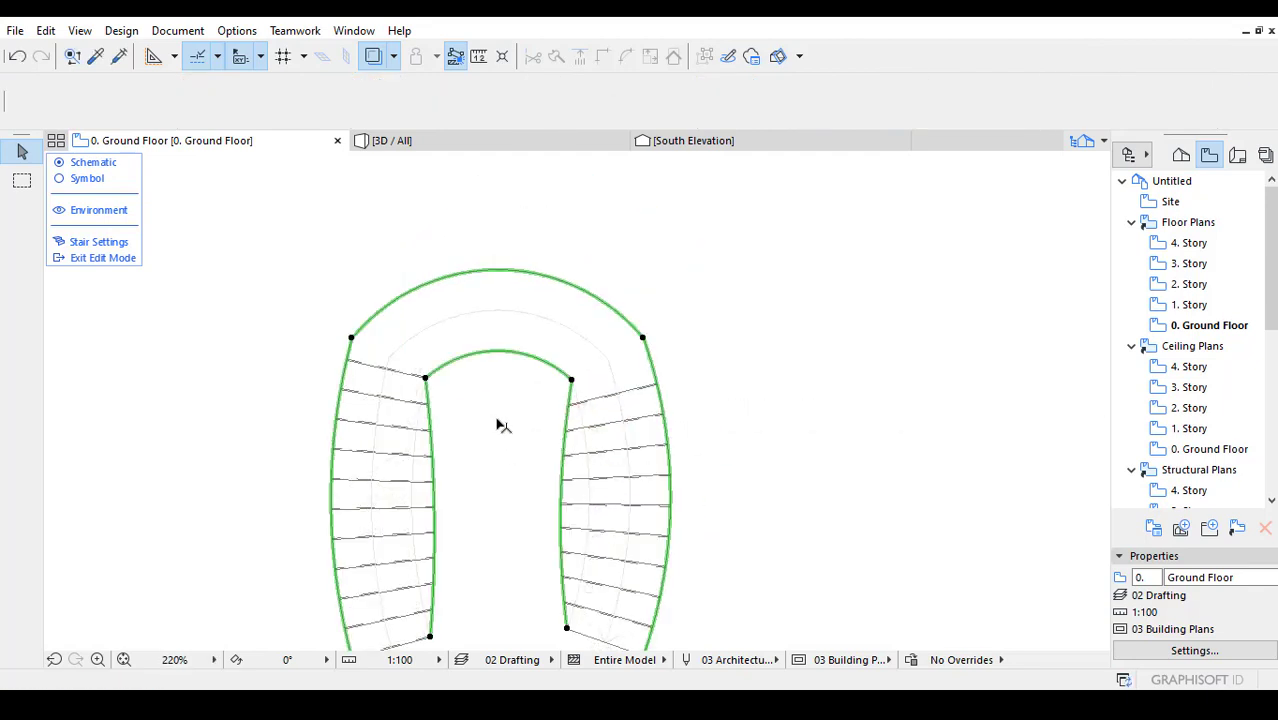
click(495, 271)
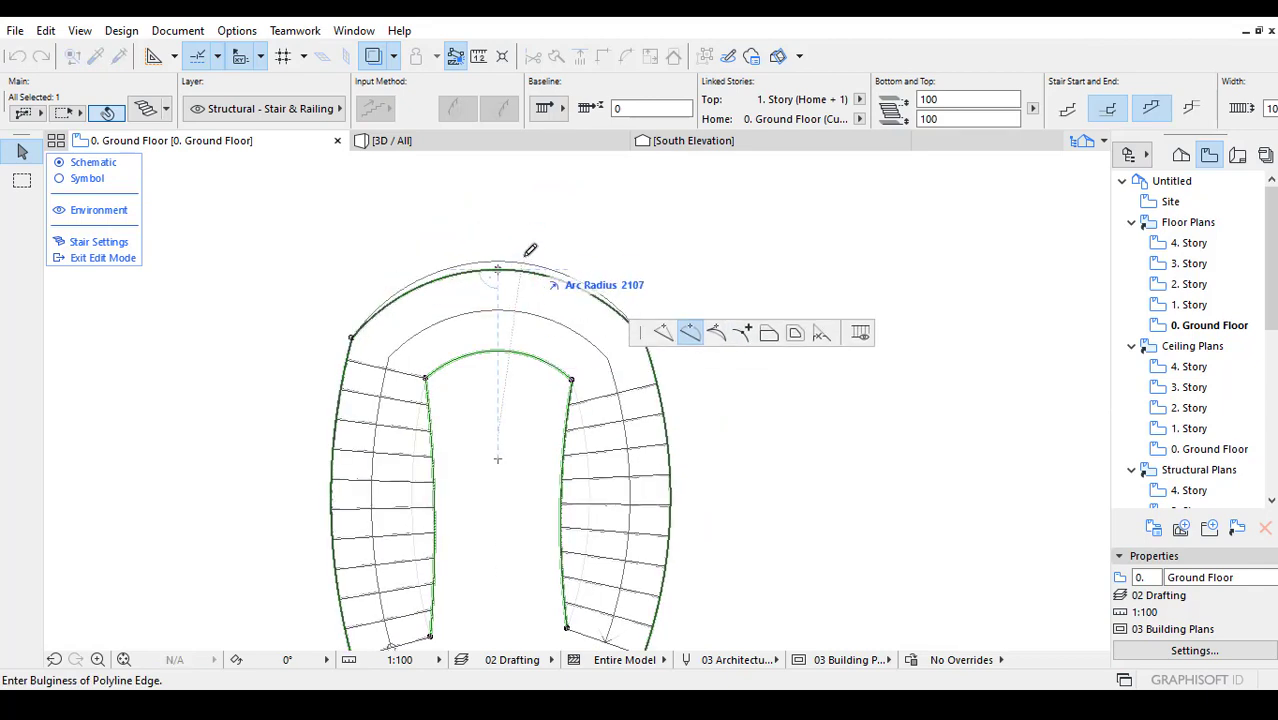
click(532, 225)
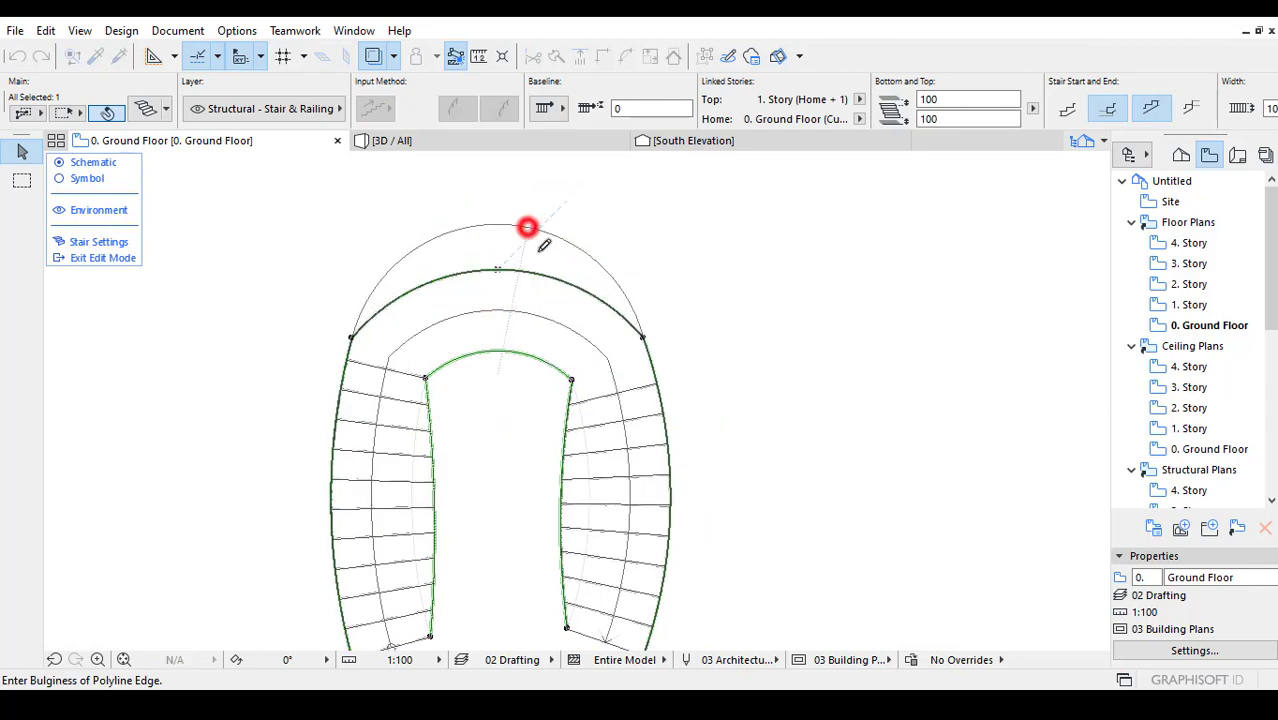
click(502, 385)
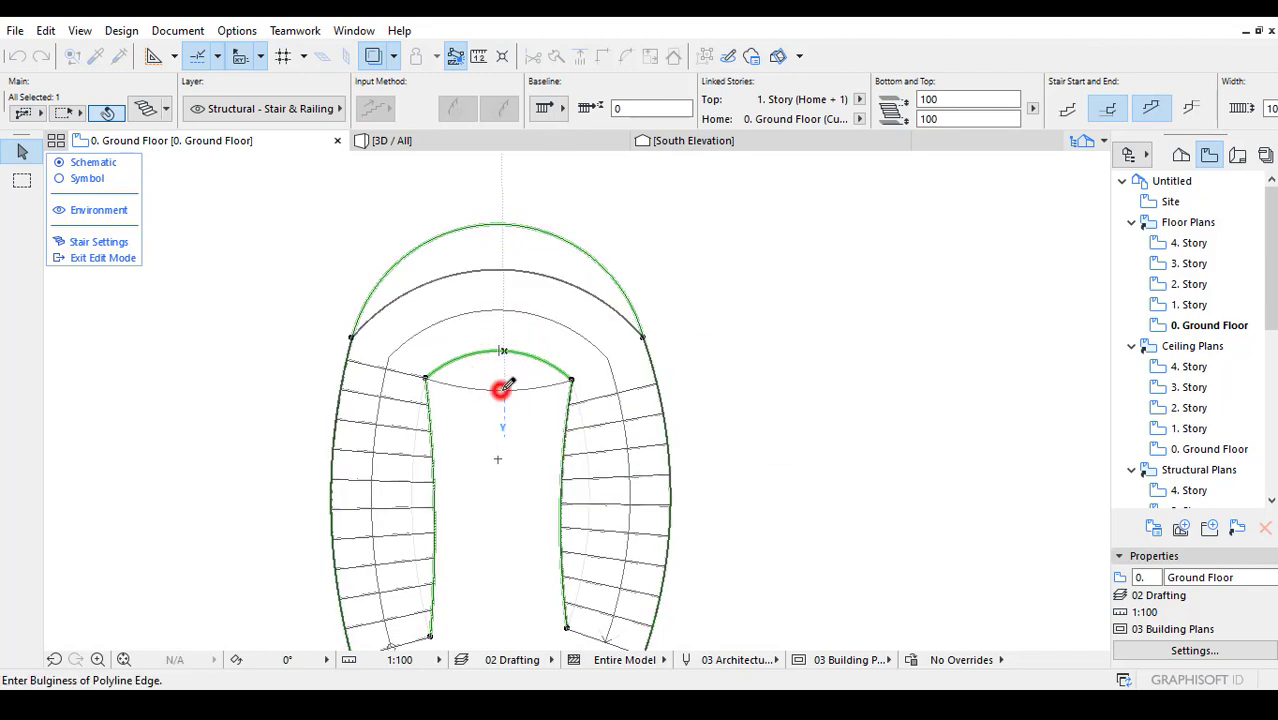
click(508, 228)
click(508, 265)
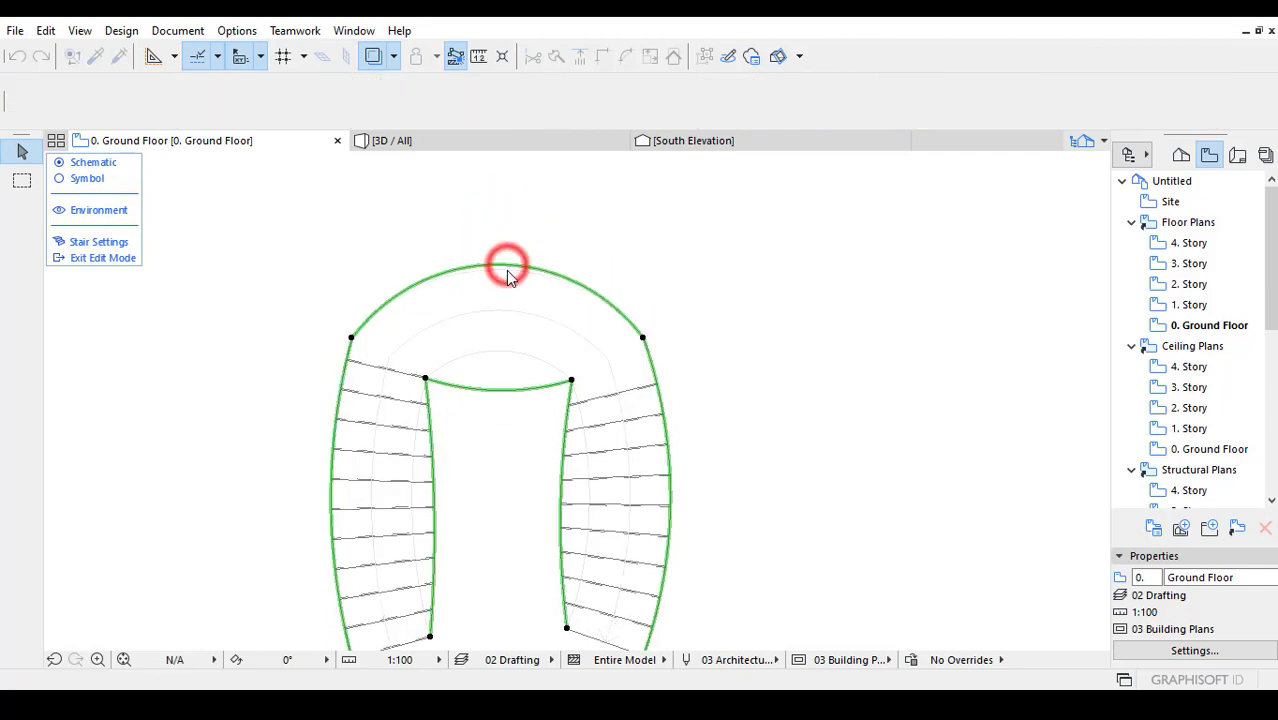
click(105, 258)
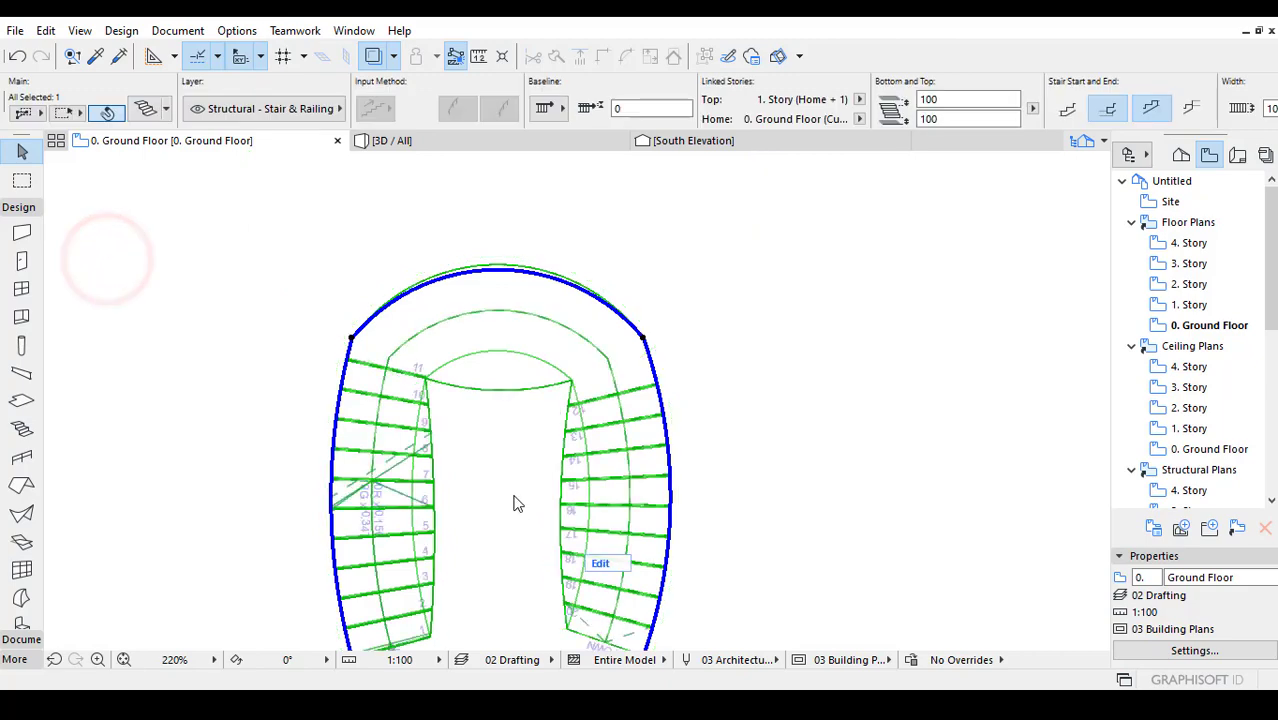
In the 3D view, straighten the landing's curved inner edge between the two flights.
click(433, 142)
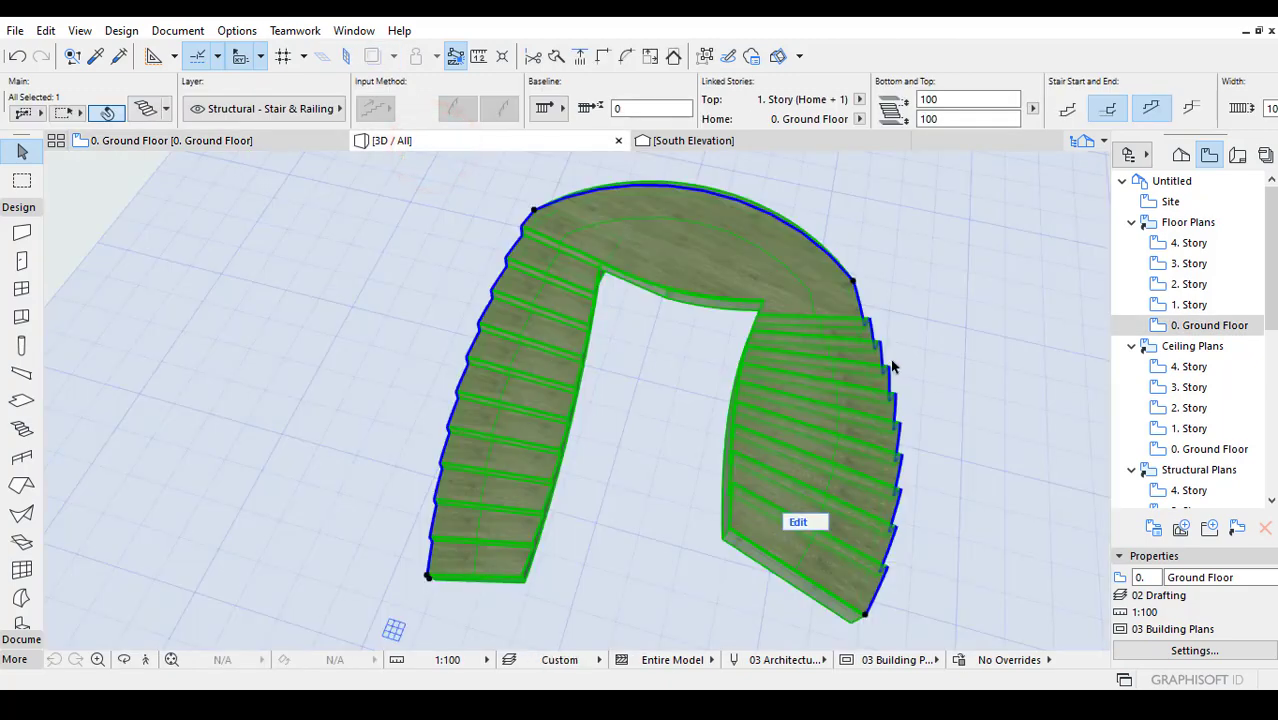
shift+middle_drag(892, 367, 656, 368)
scroll(635, 353, up, 2)
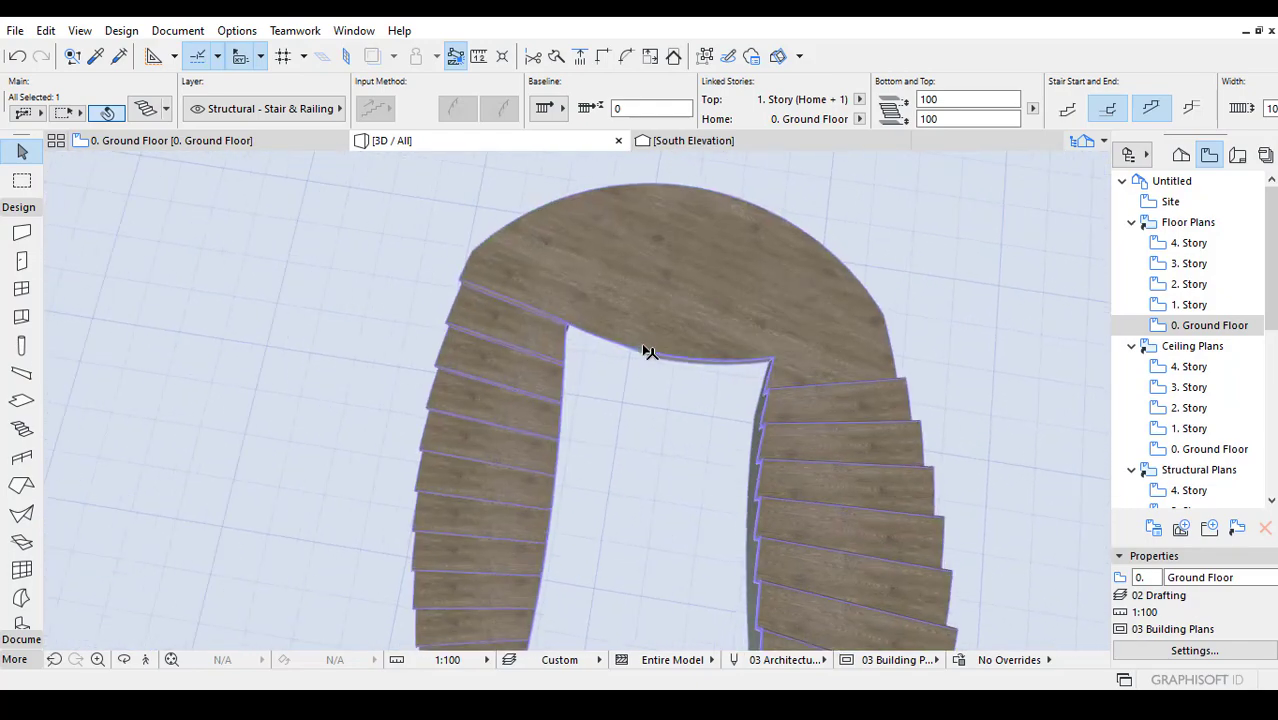
click(636, 353)
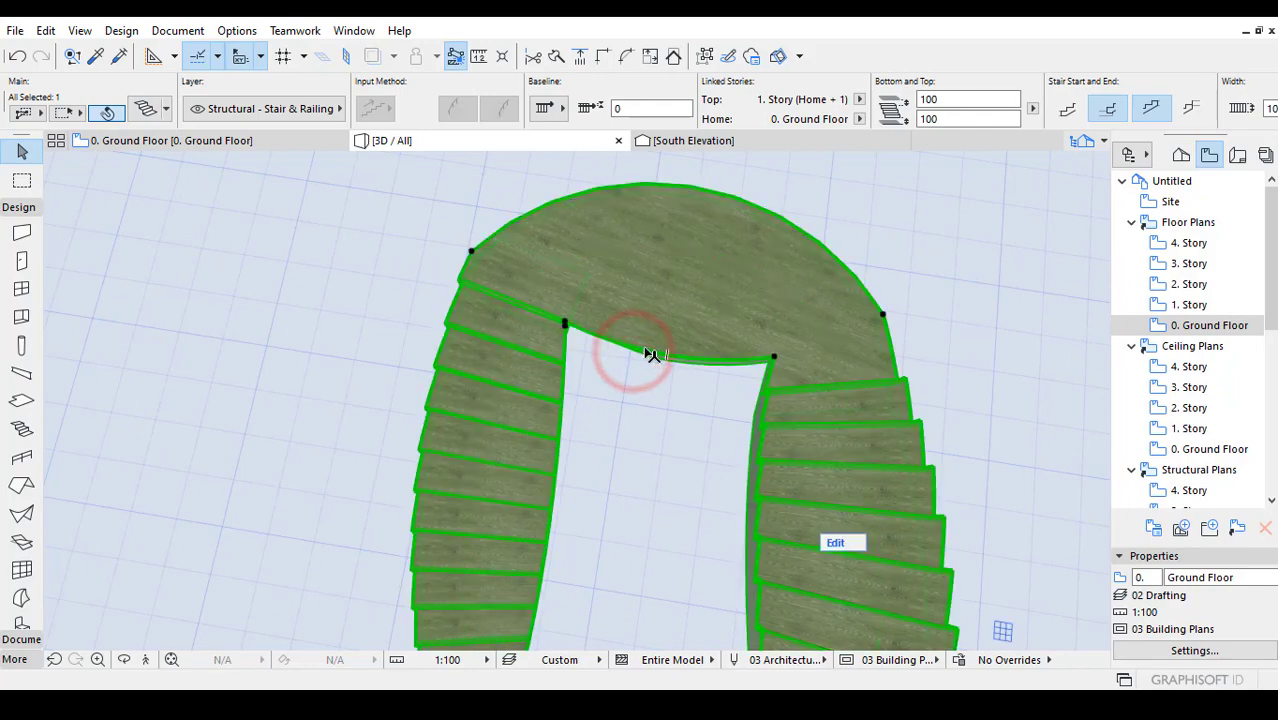
click(684, 357)
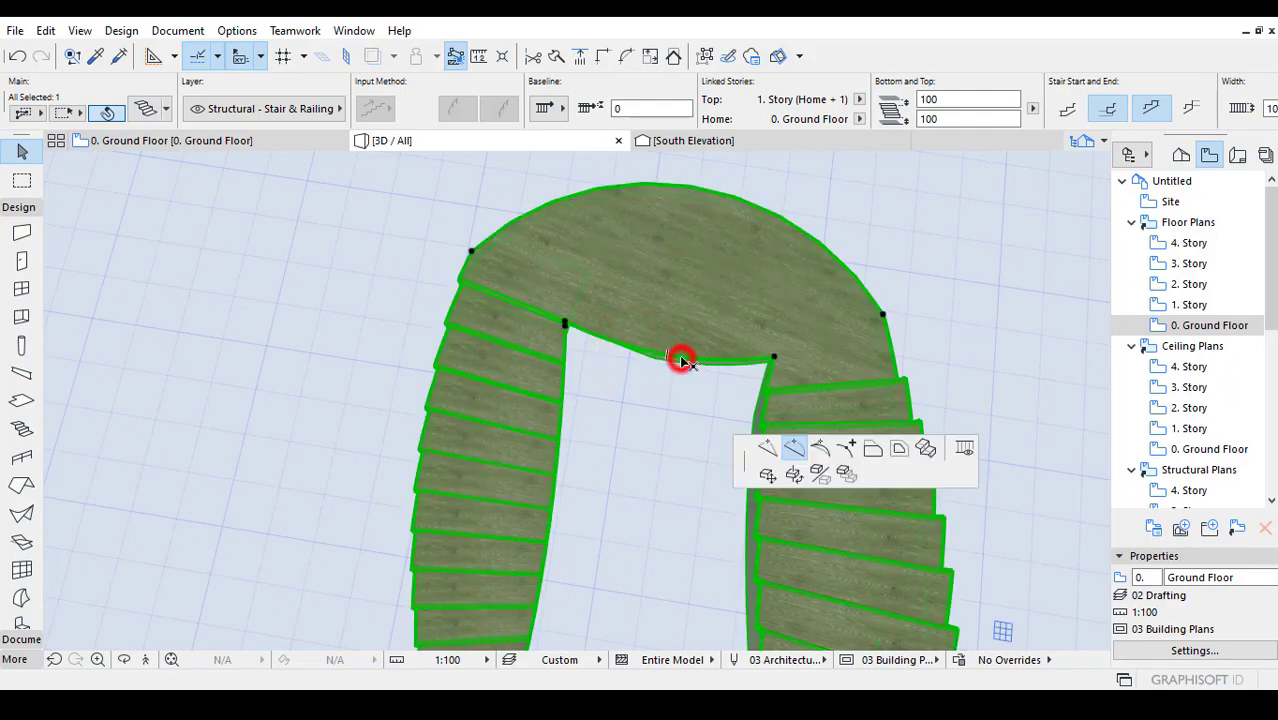
click(762, 448)
click(702, 347)
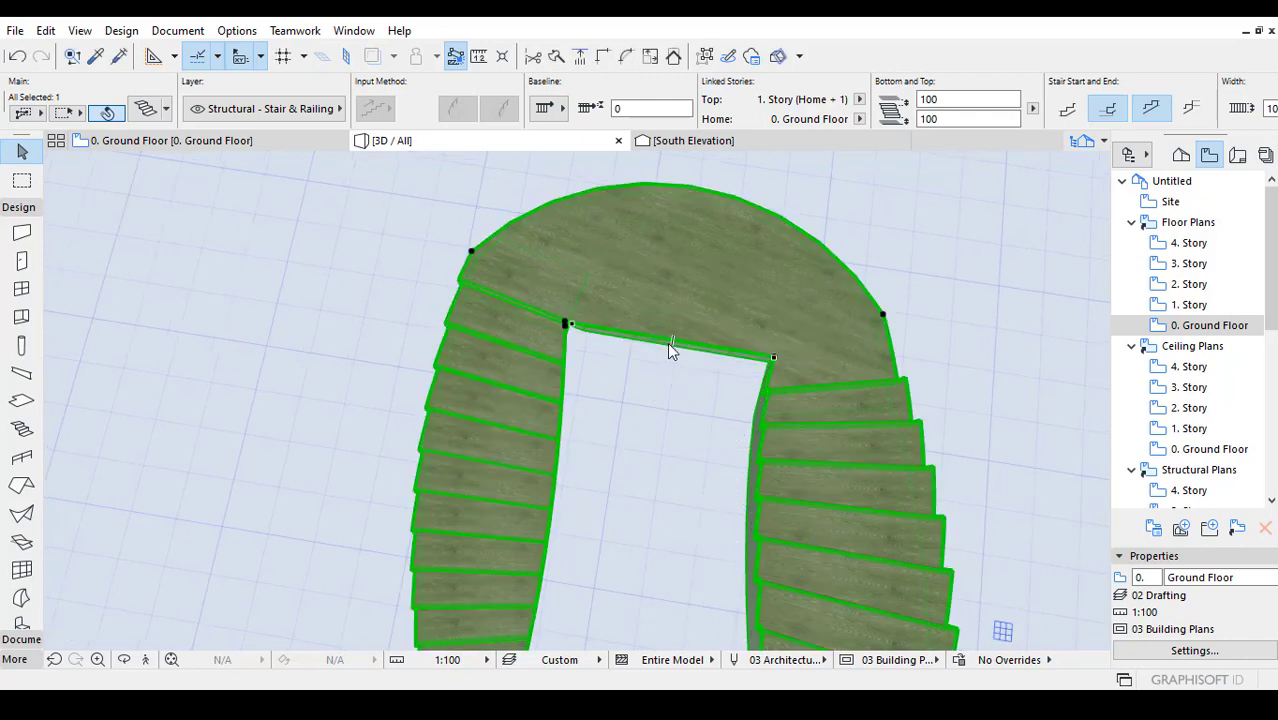
Undo the straightening of the landing's inner edge and insert a node near the middle of that curved edge.
key(ctrl+z)
click(684, 361)
click(762, 448)
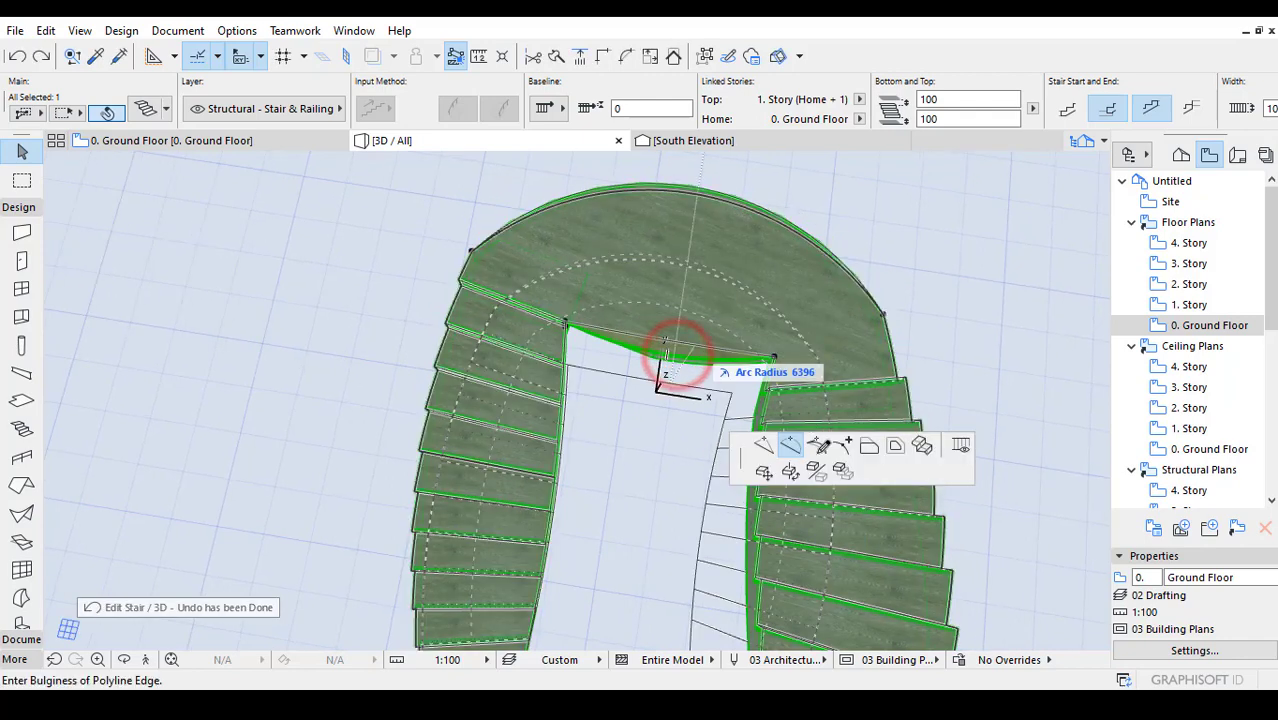
click(783, 402)
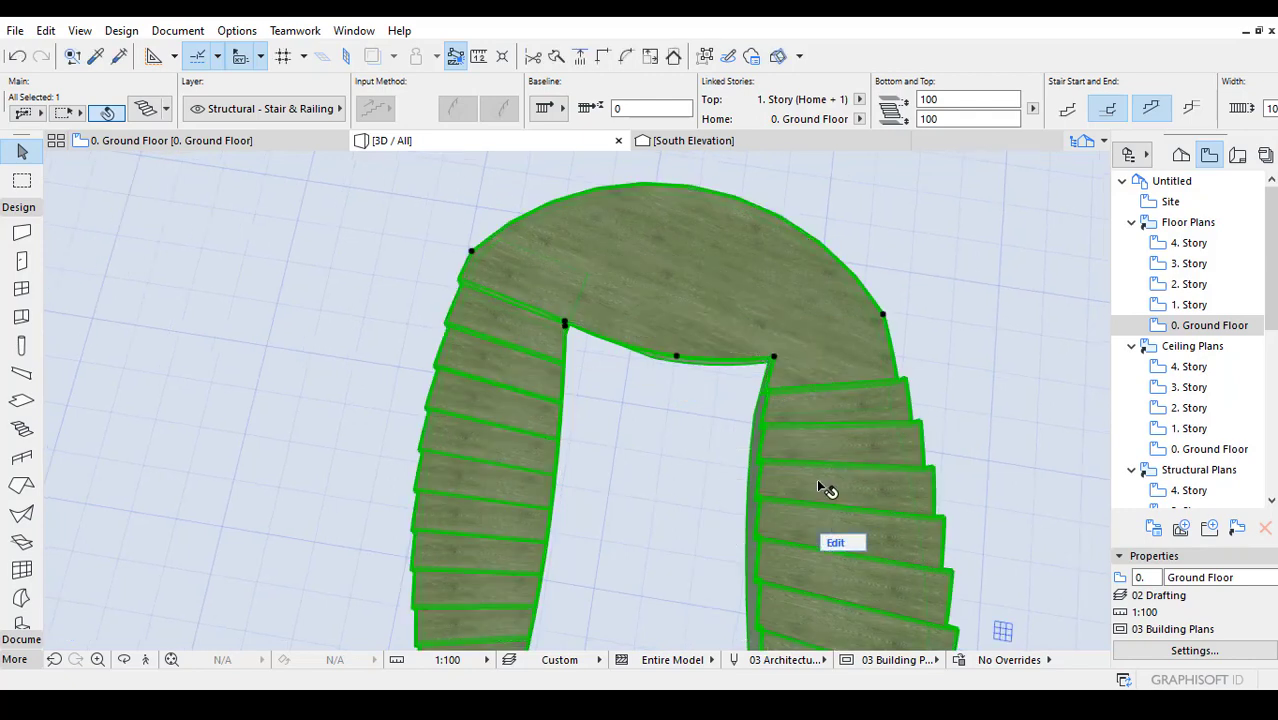
Curve the two halves of the landing's inner edge in opposite directions, one into the landing and one toward the opening, and inspect the stair.
click(710, 364)
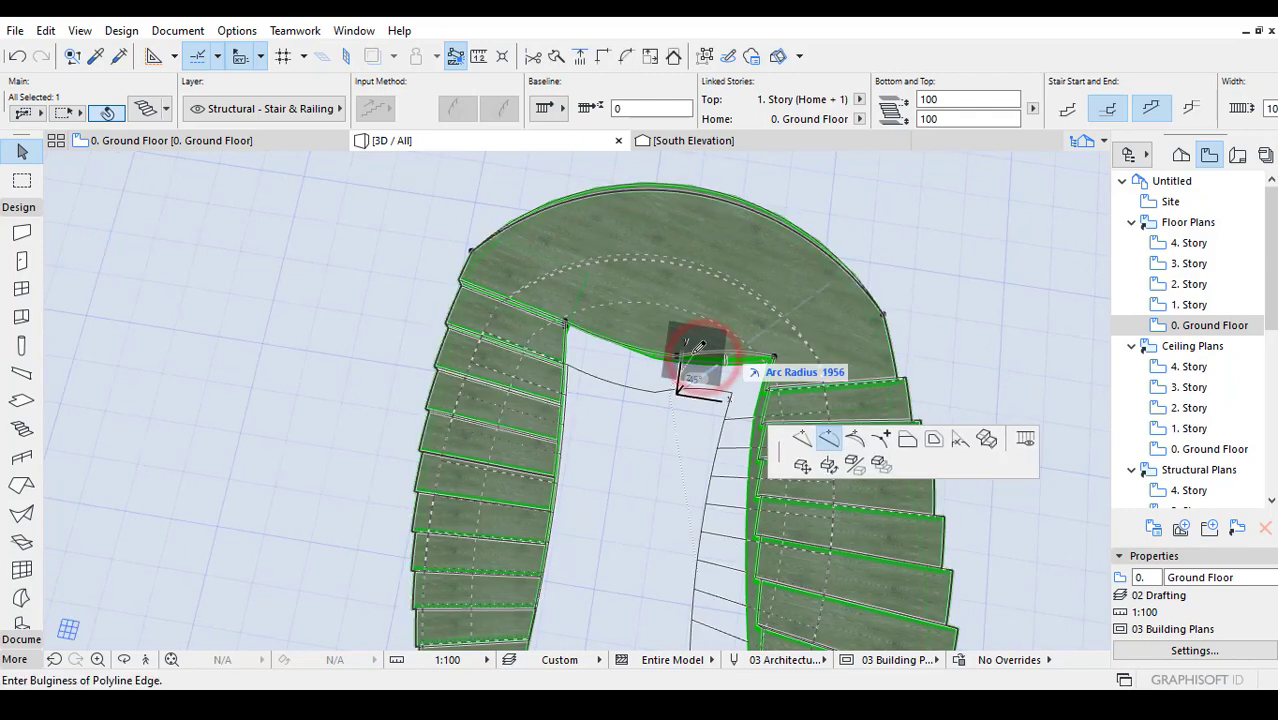
click(724, 358)
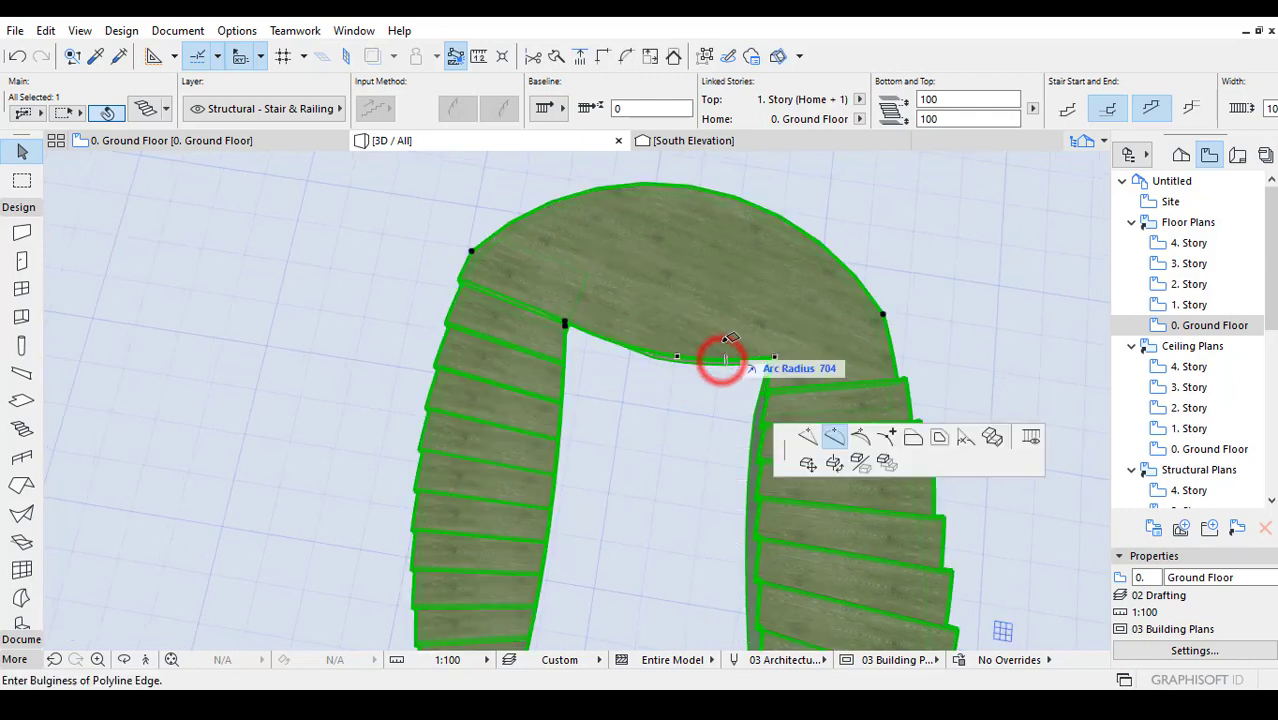
click(712, 360)
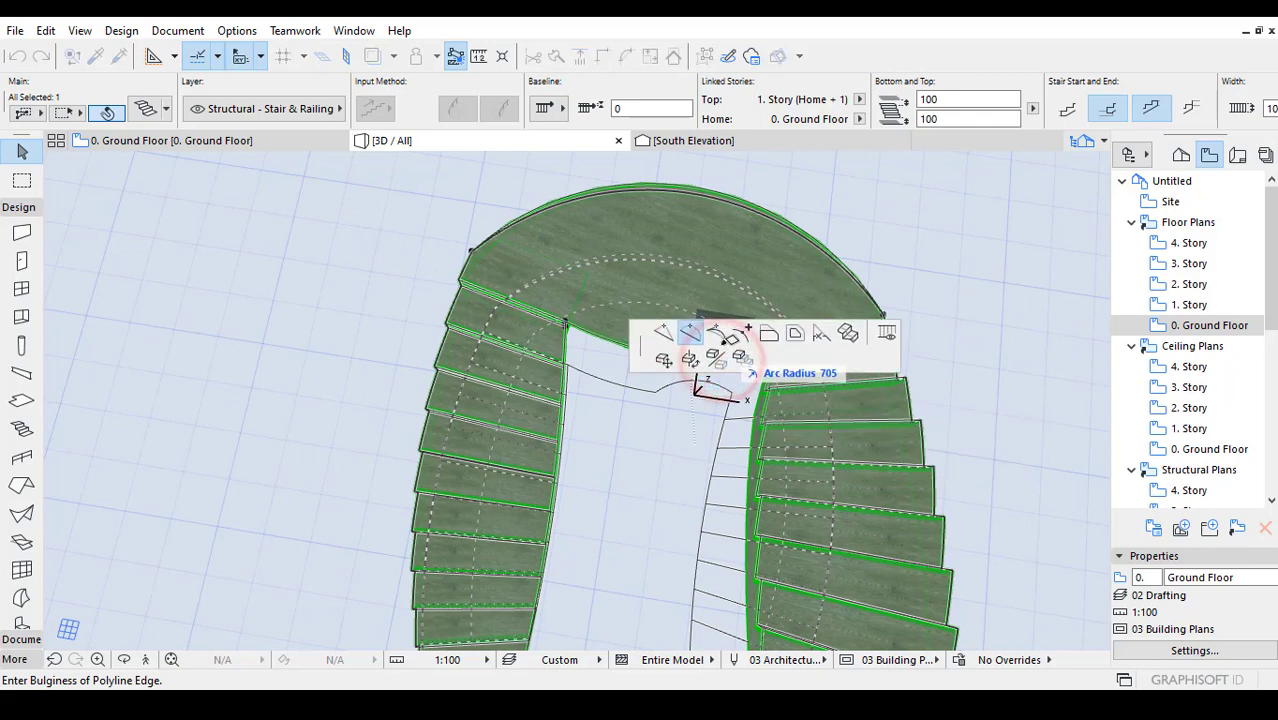
click(635, 343)
click(723, 352)
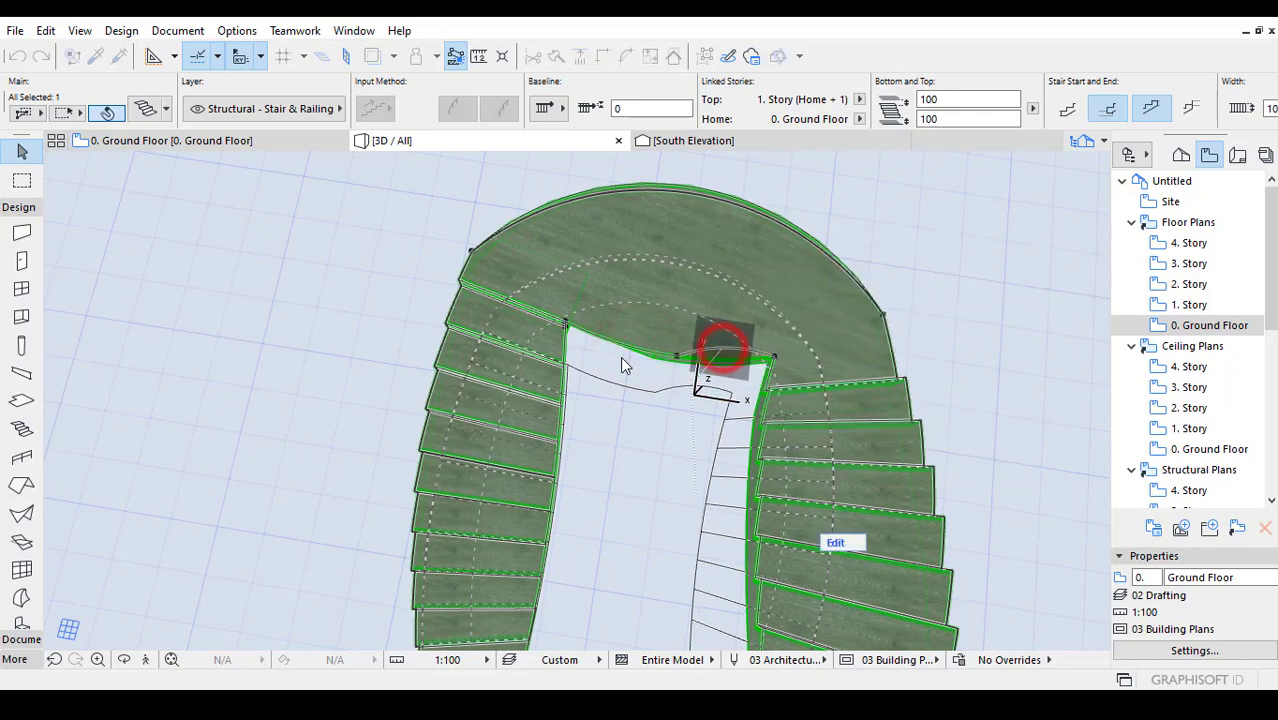
click(624, 347)
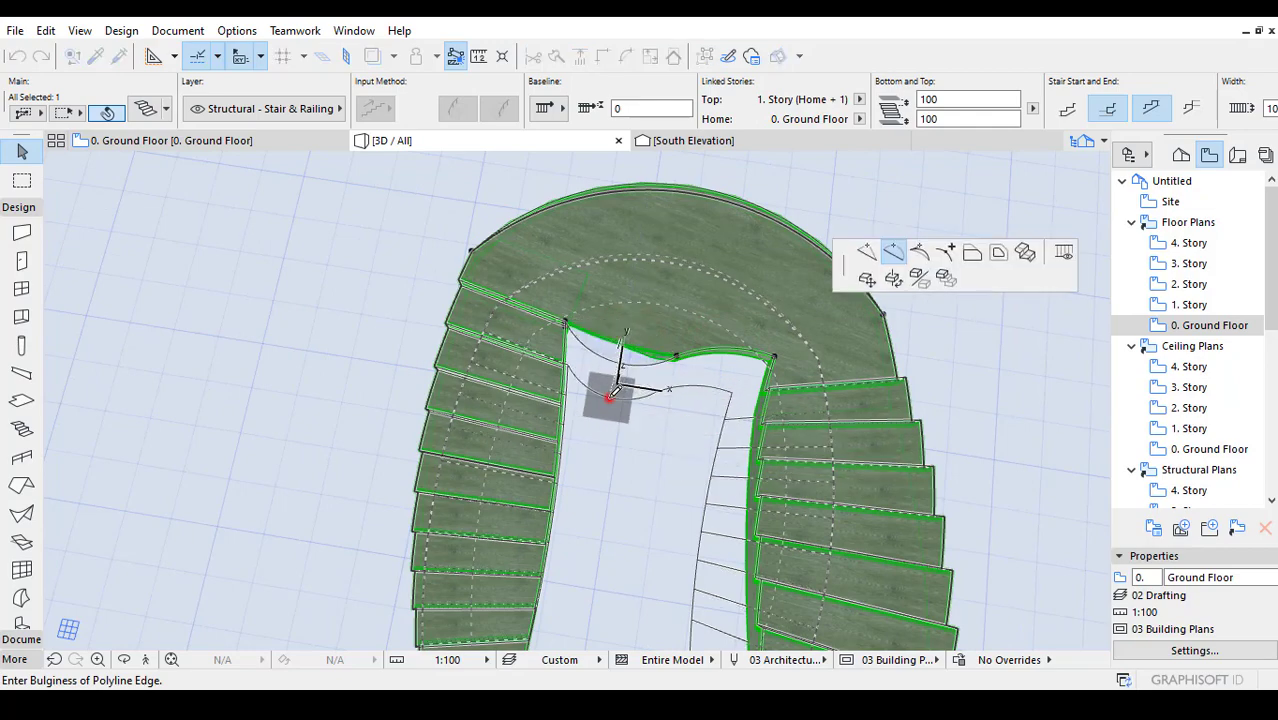
click(609, 397)
shift+middle_drag(680, 386, 604, 388)
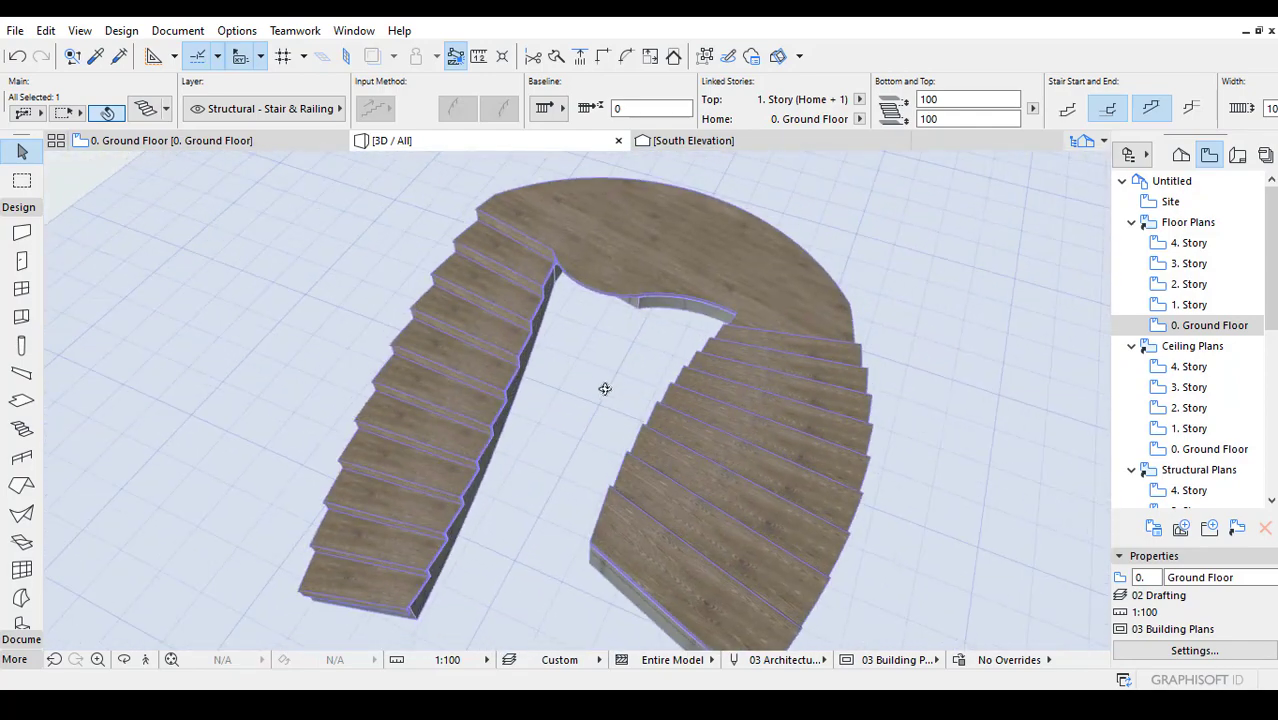
Return to the Ground Floor plan and deselect the stair, leaving empty drawing space beyond it.
click(260, 141)
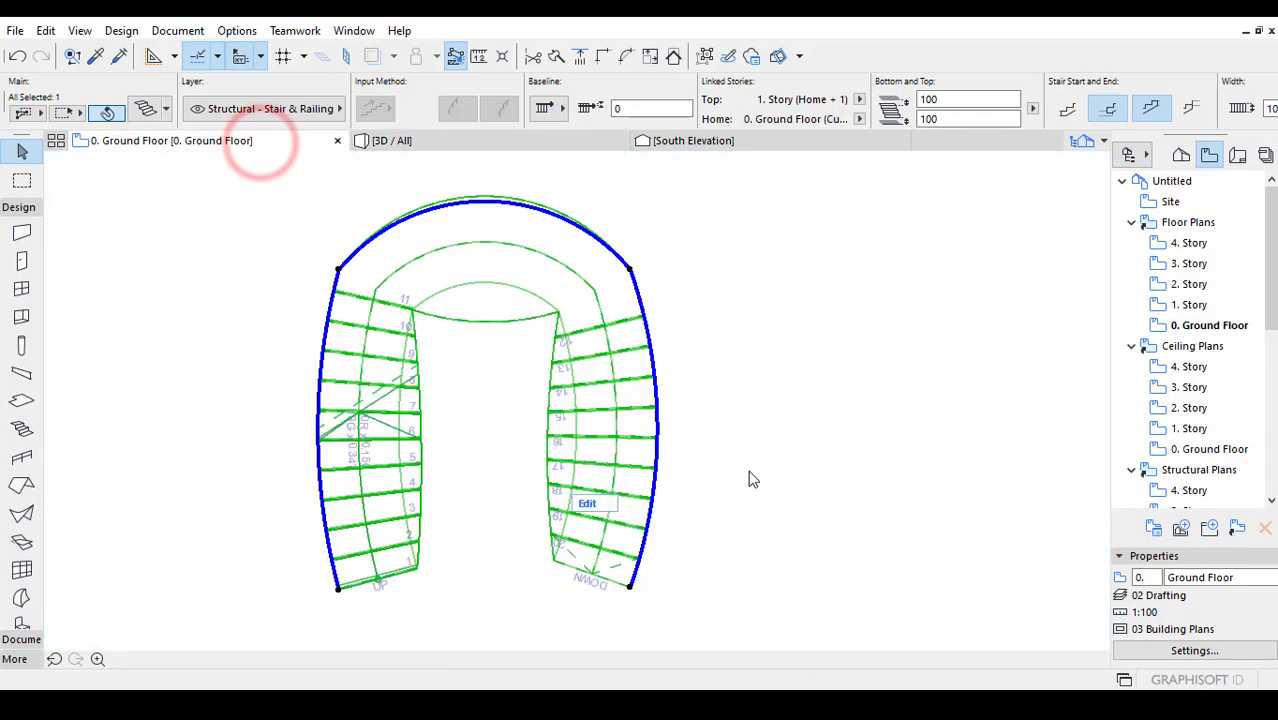
click(659, 368)
scroll(680, 400, down, 5)
scroll(560, 360, up, 2)
scroll(506, 380, down, 2)
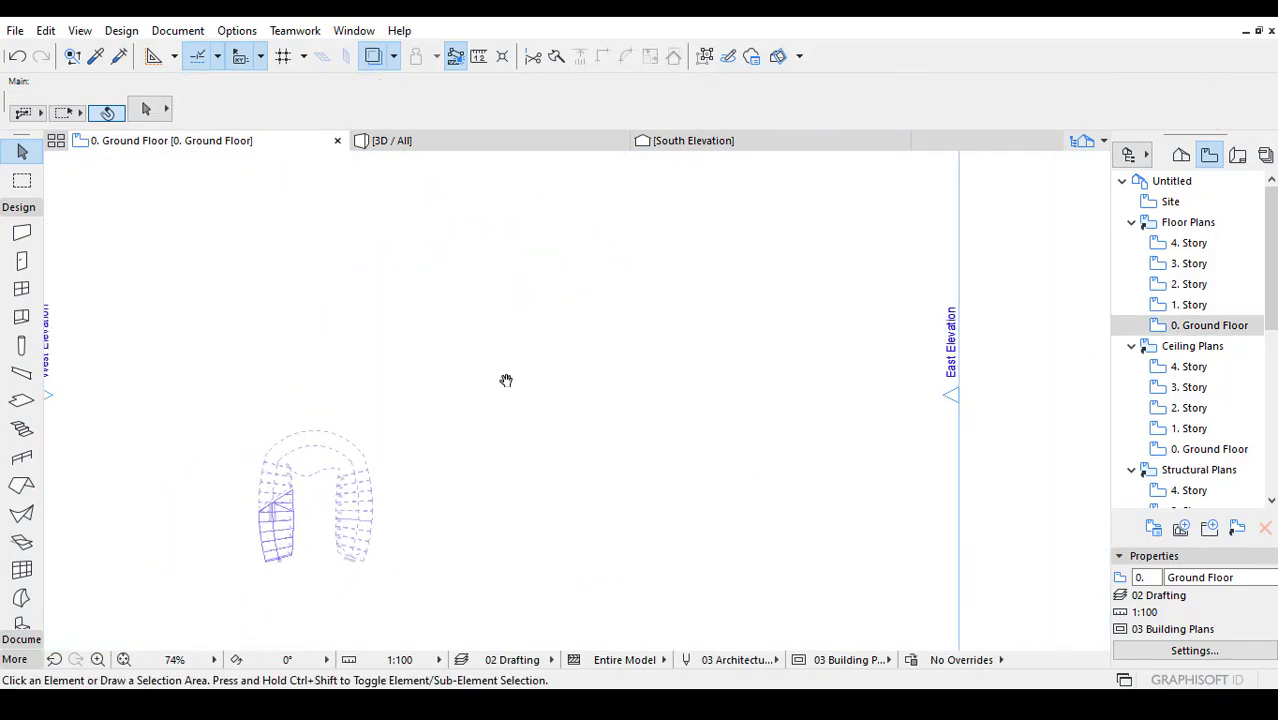
scroll(422, 422, down, 3)
scroll(405, 351, up, 3)
middle_drag(485, 348, 482, 402)
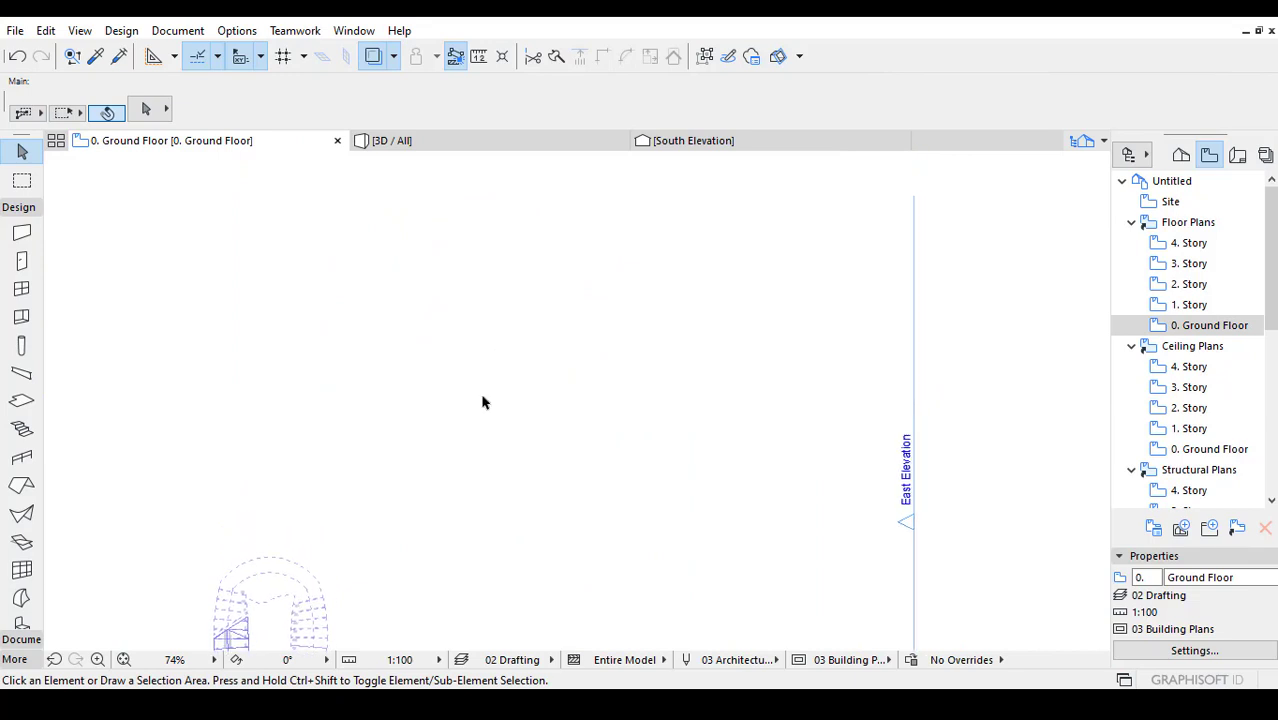
scroll(490, 380, up, 1)
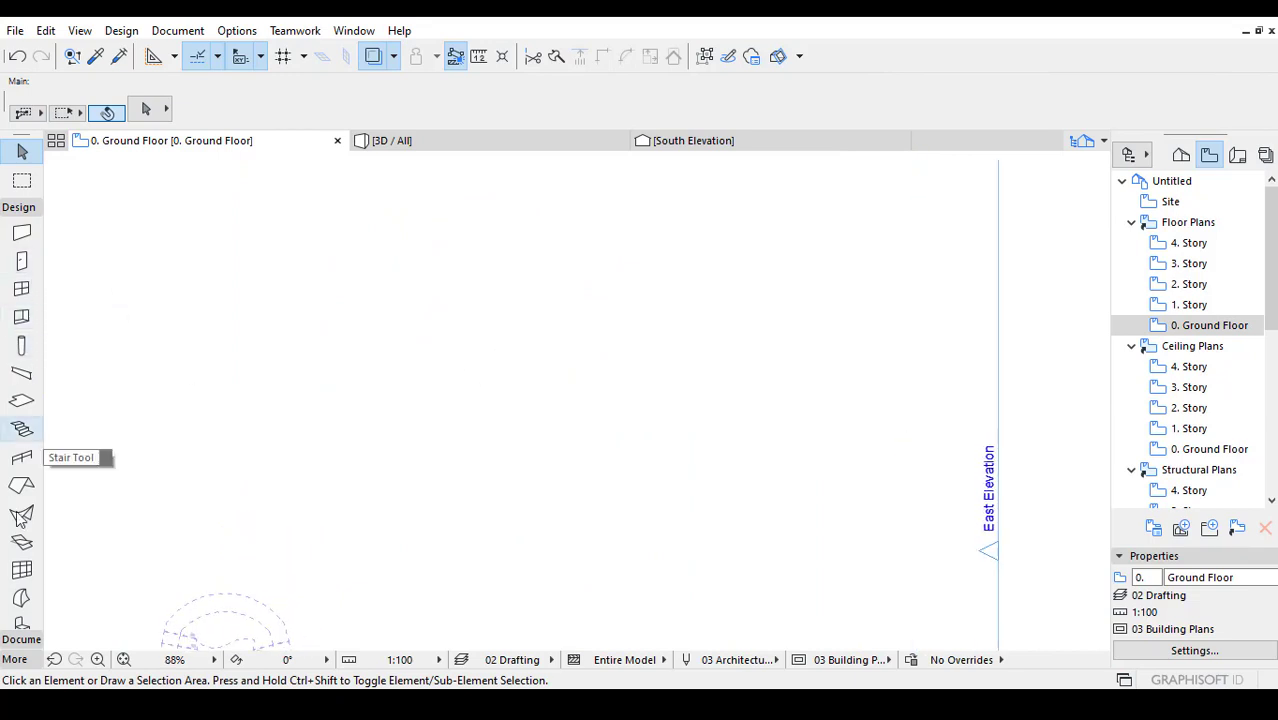
Draw a closed, irregular four-sided outline of connected walls in the empty area northeast of the curved stair.
click(20, 639)
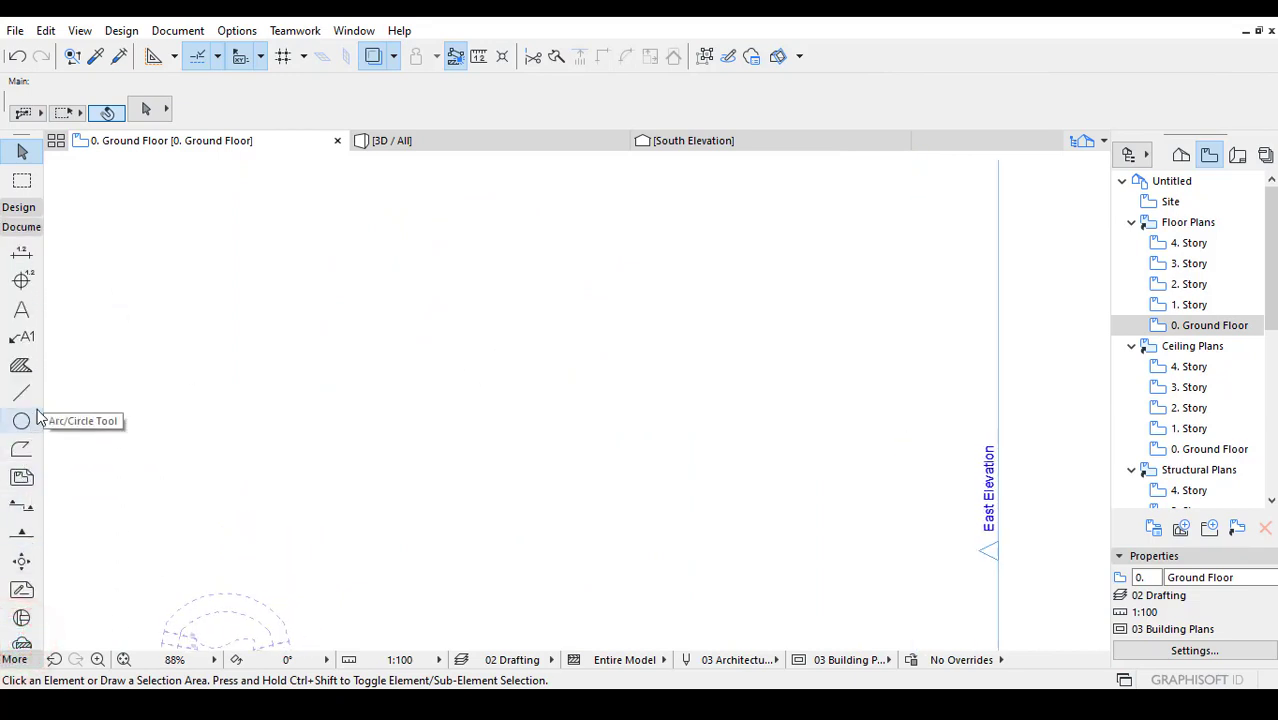
click(18, 207)
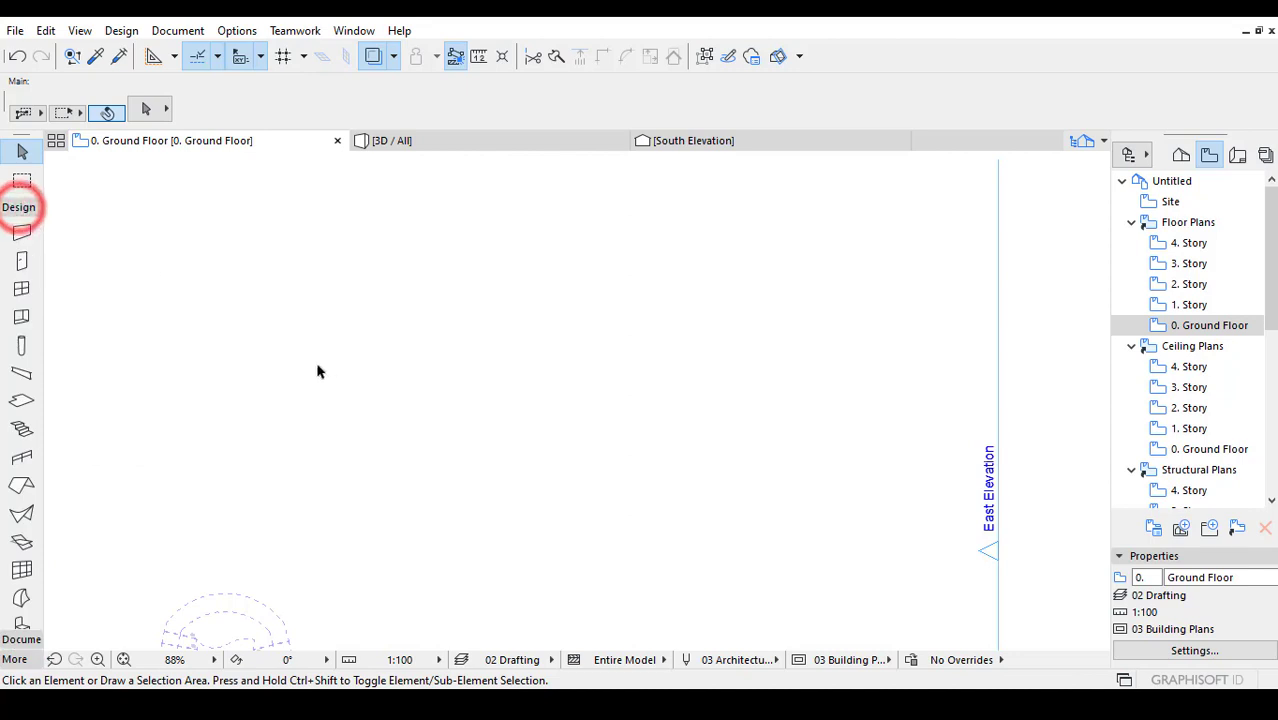
click(22, 232)
click(362, 401)
click(508, 250)
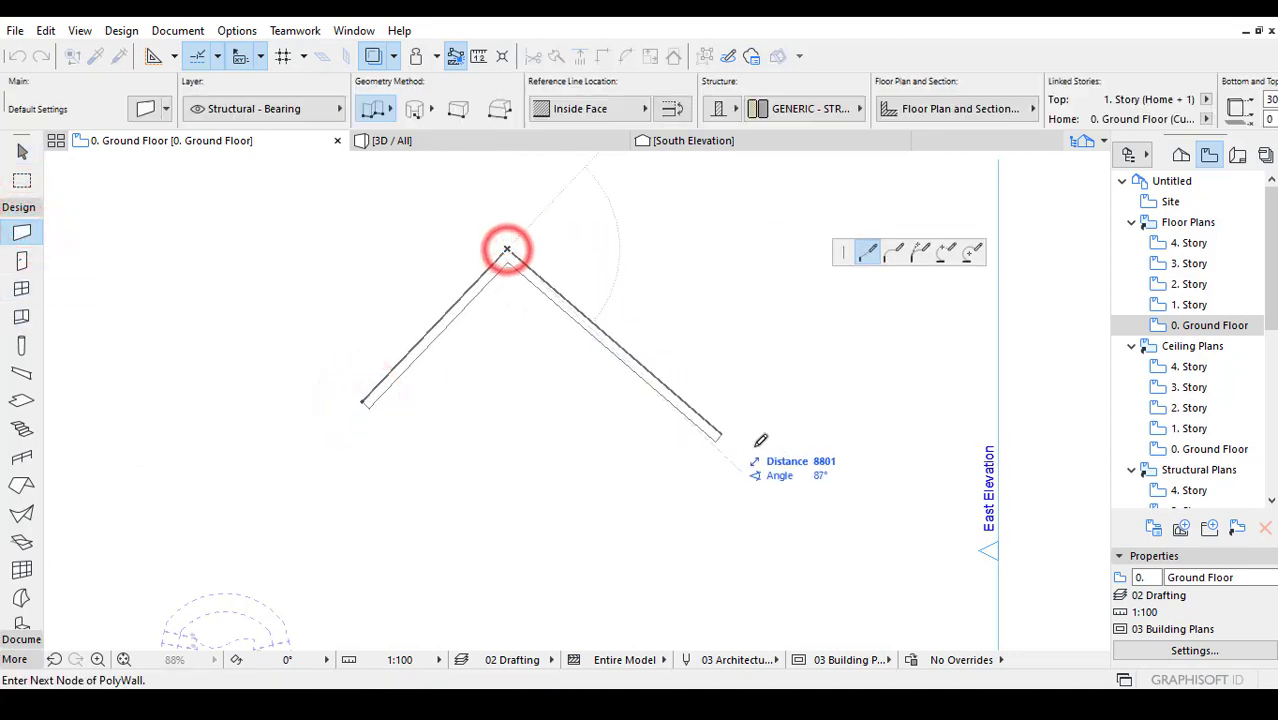
click(785, 415)
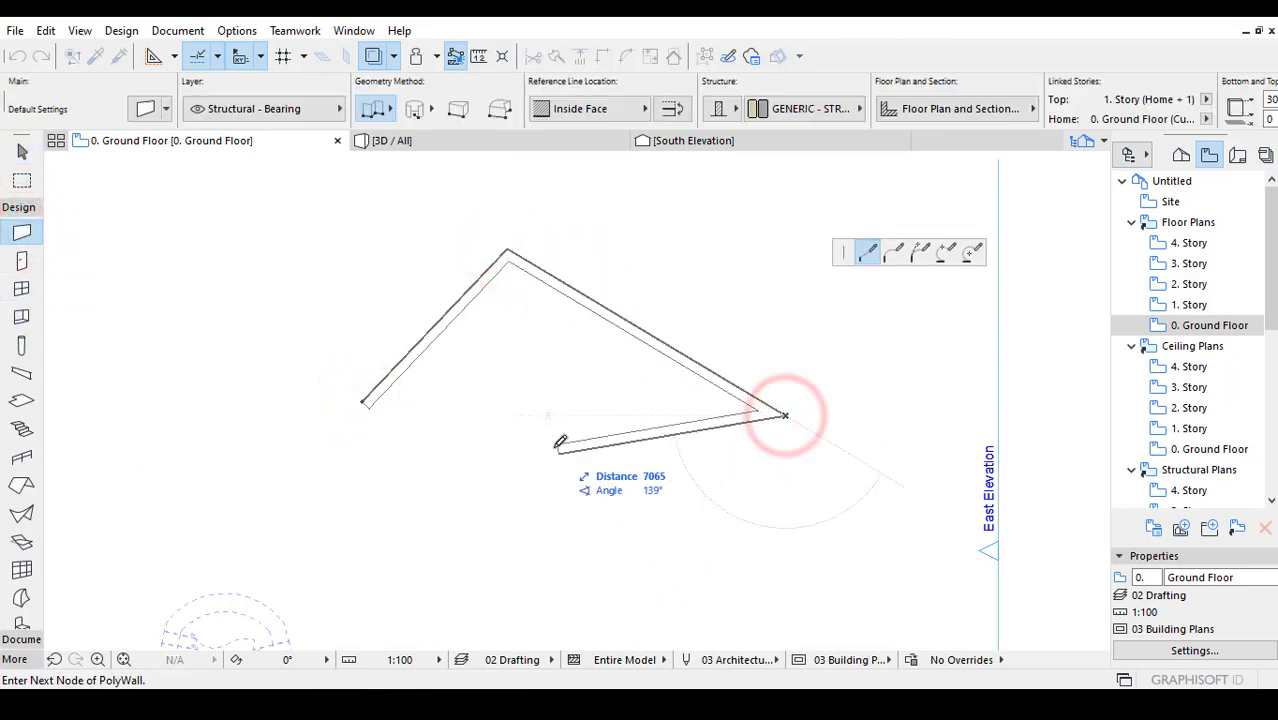
click(527, 640)
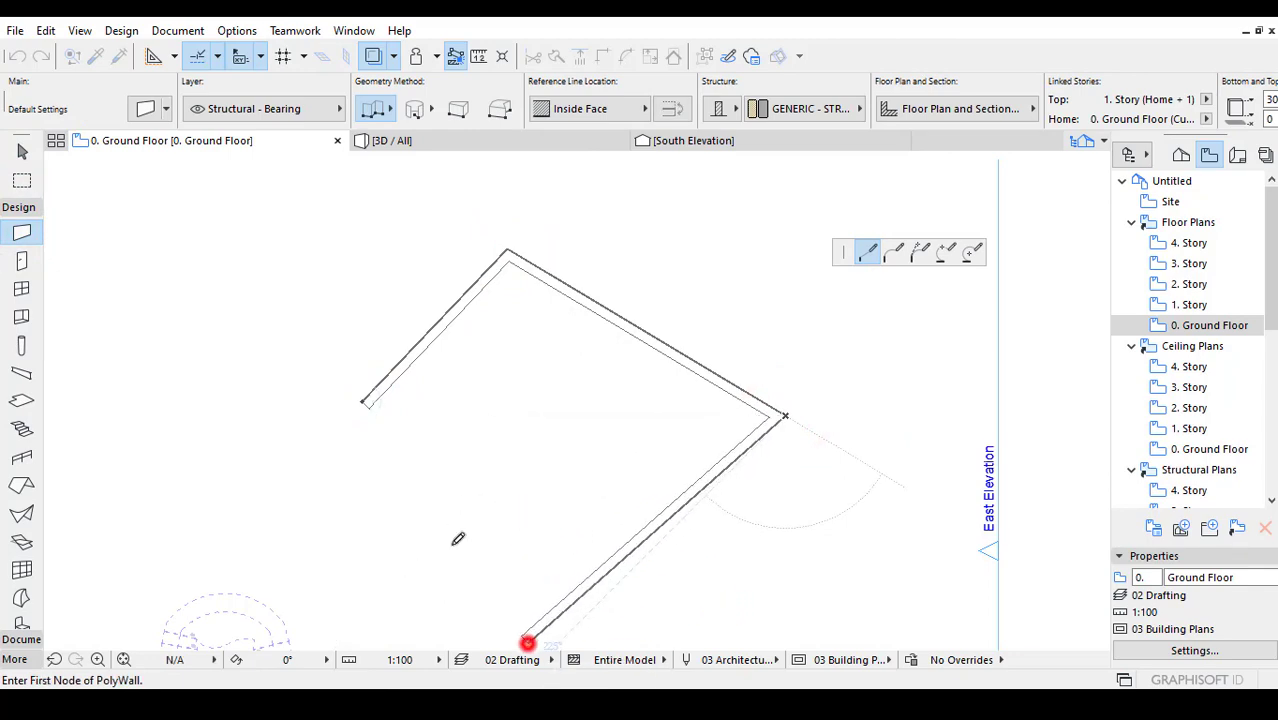
click(362, 401)
scroll(625, 330, down, 3)
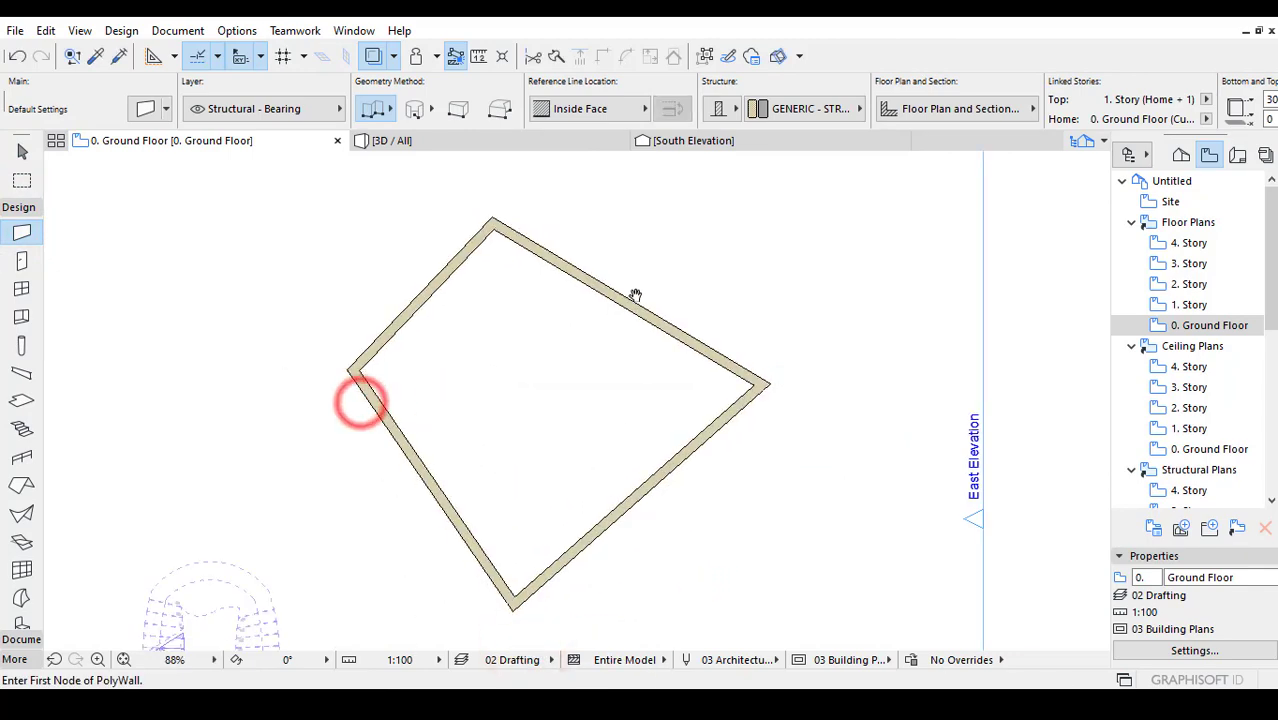
key(Escape)
scroll(465, 317, up, 3)
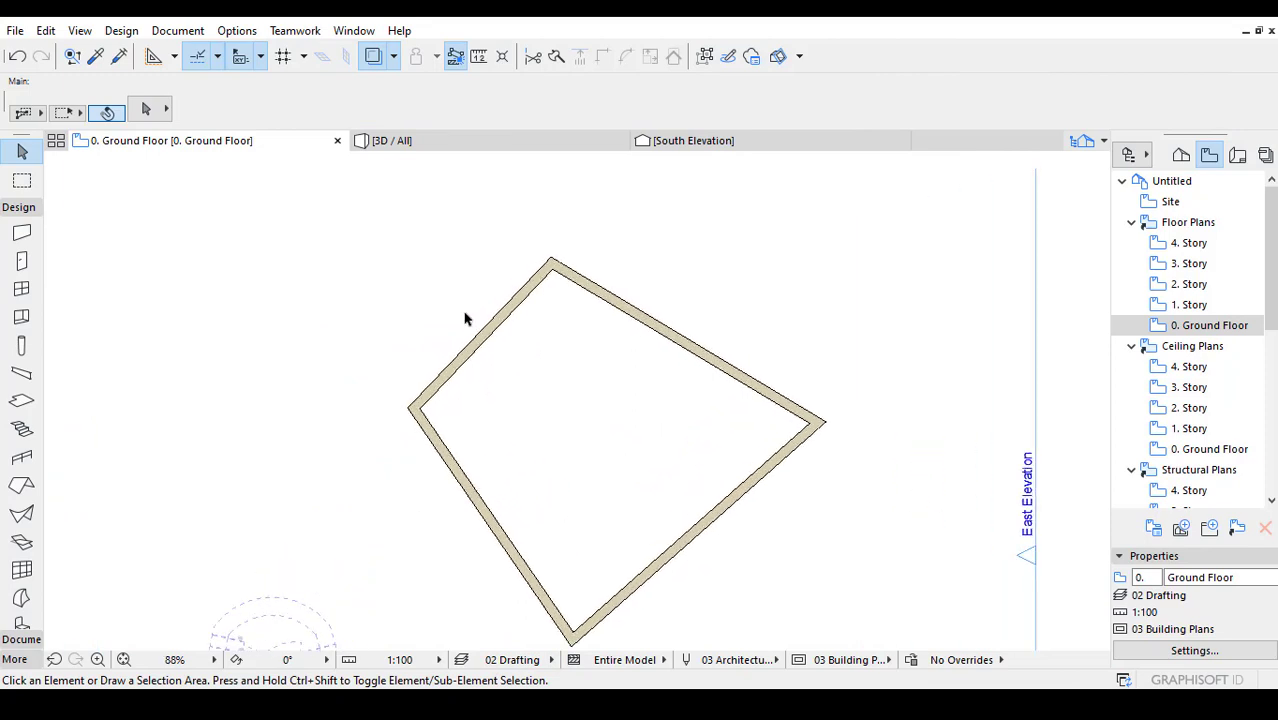
scroll(634, 363, up, 2)
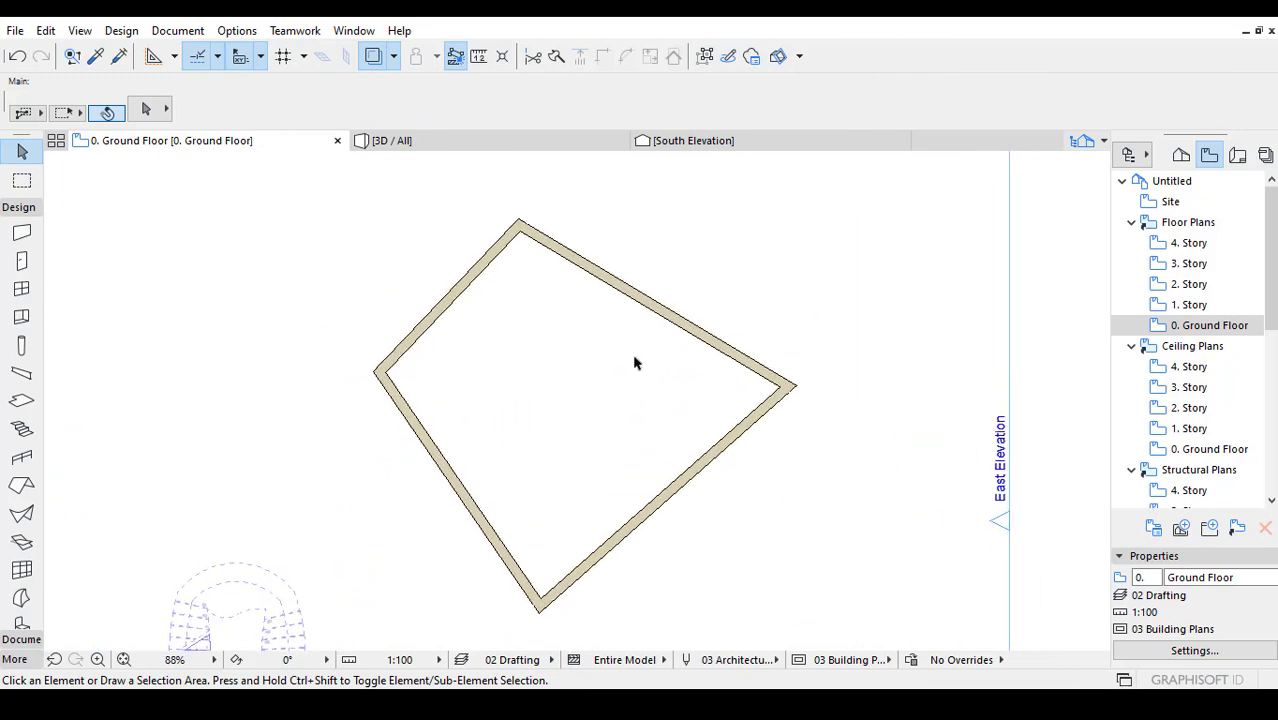
Generate stairs along the walls' outer faces with Magic Wand: one wrapping the west corner with a landing, one straight along the northeast wall.
click(28, 432)
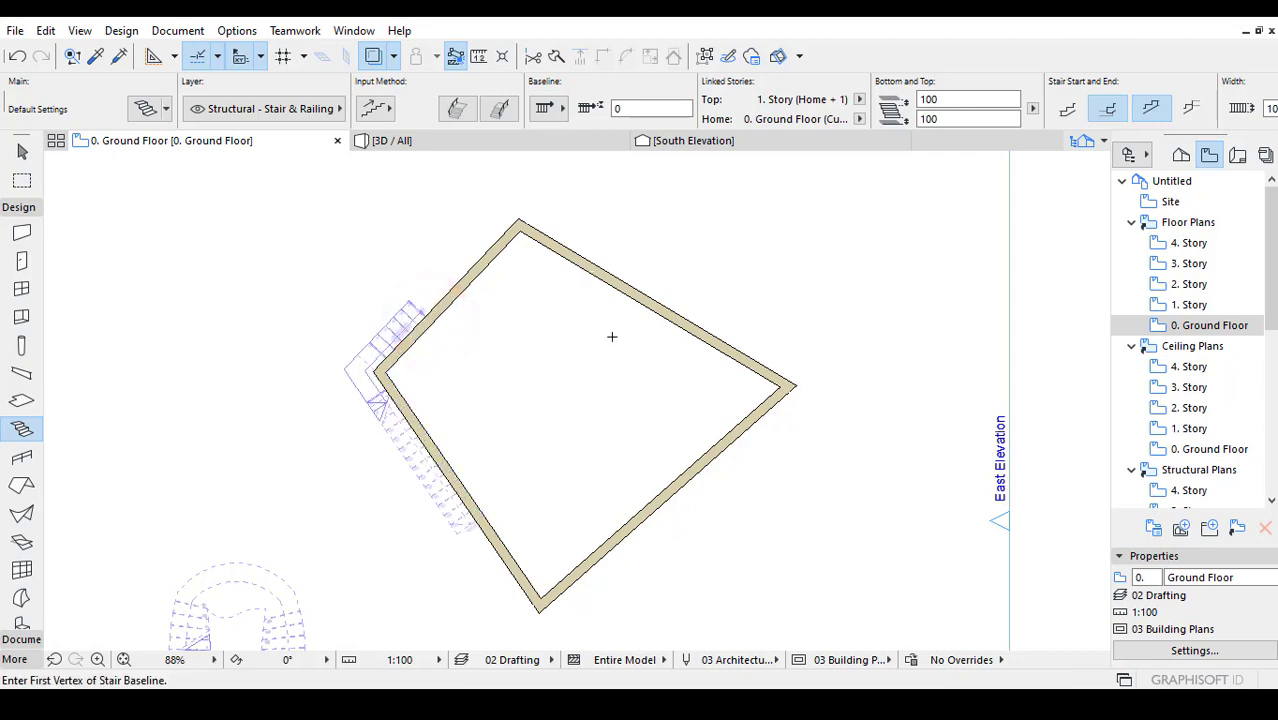
middle_drag(612, 337, 648, 322)
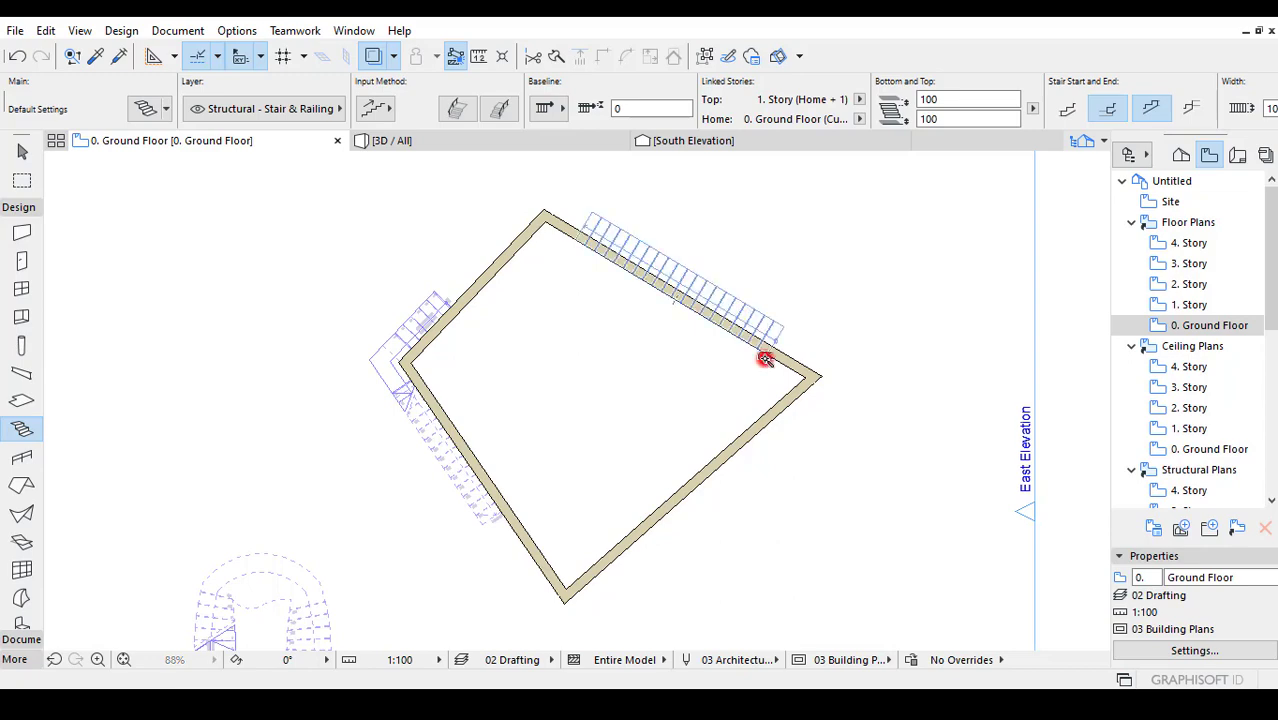
scroll(600, 390, down, 3)
key(Escape)
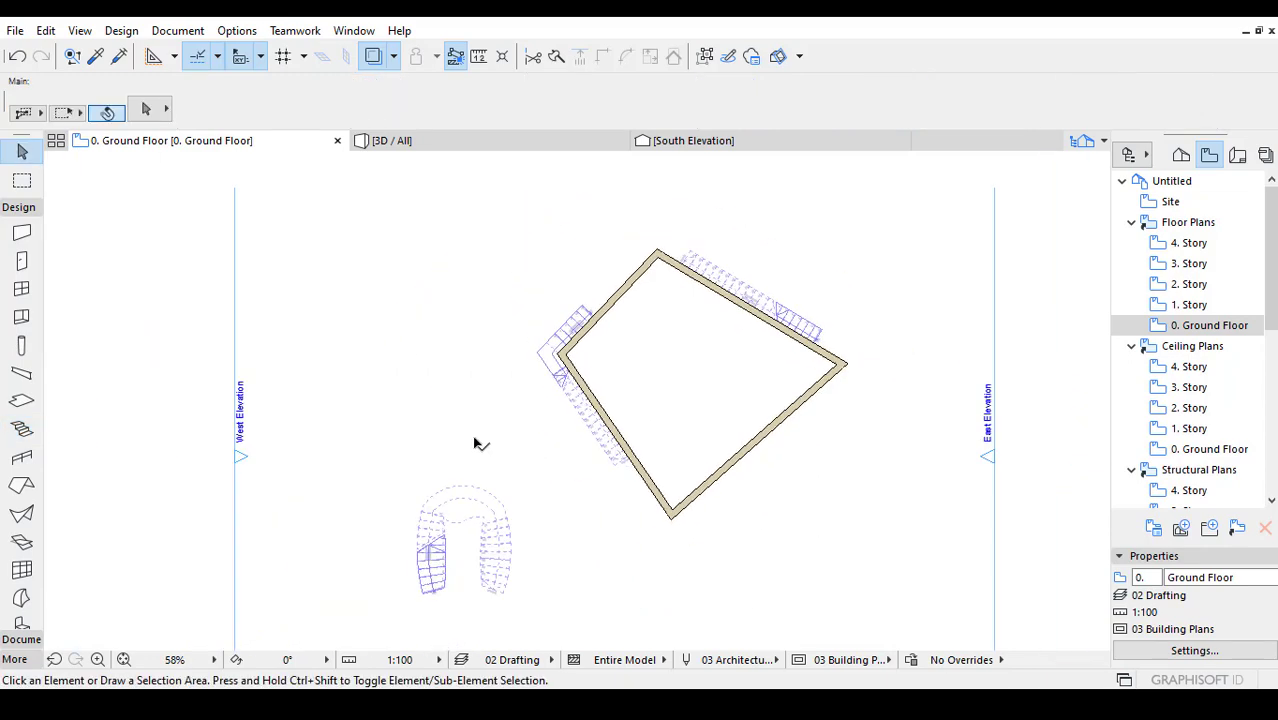
Start a polyline in the free space south of the walls, drawing its first segment as a three-point arc bulging toward the northeast.
scroll(562, 402, down, 2)
scroll(588, 405, up, 3)
middle_drag(588, 405, 488, 402)
scroll(488, 402, down, 3)
middle_drag(624, 429, 662, 462)
scroll(166, 445, down, 2)
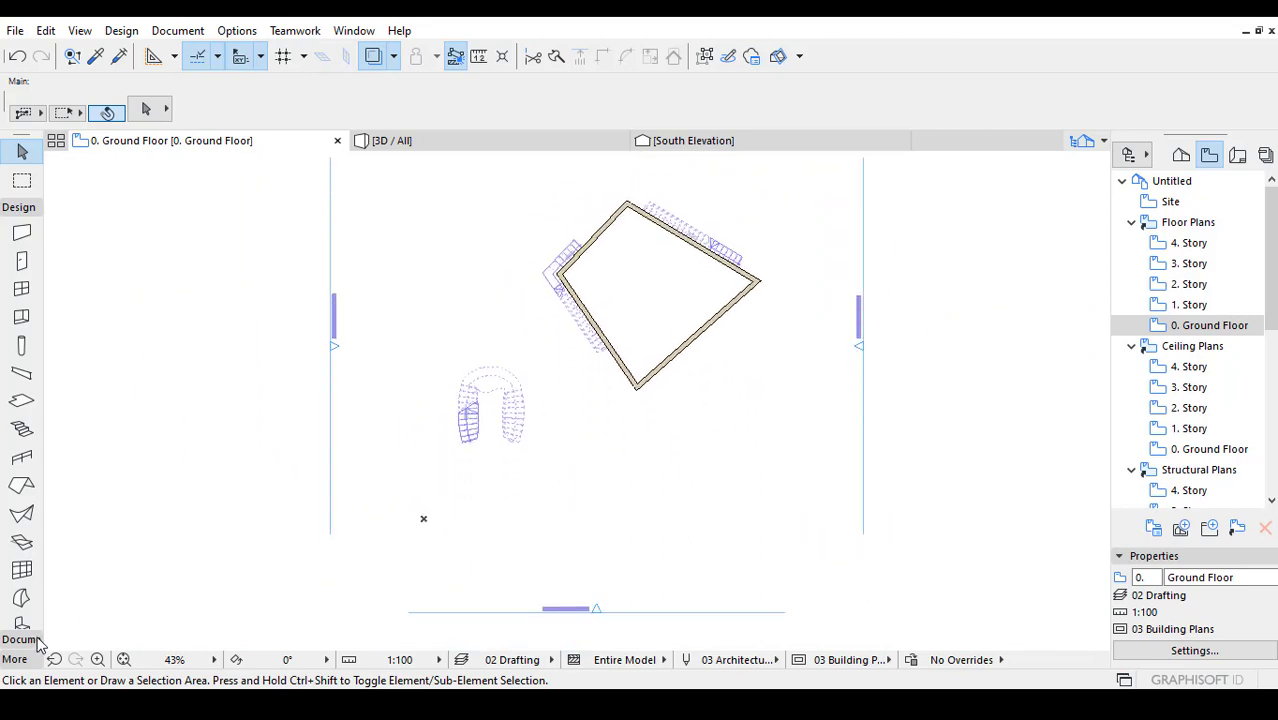
click(30, 640)
click(21, 452)
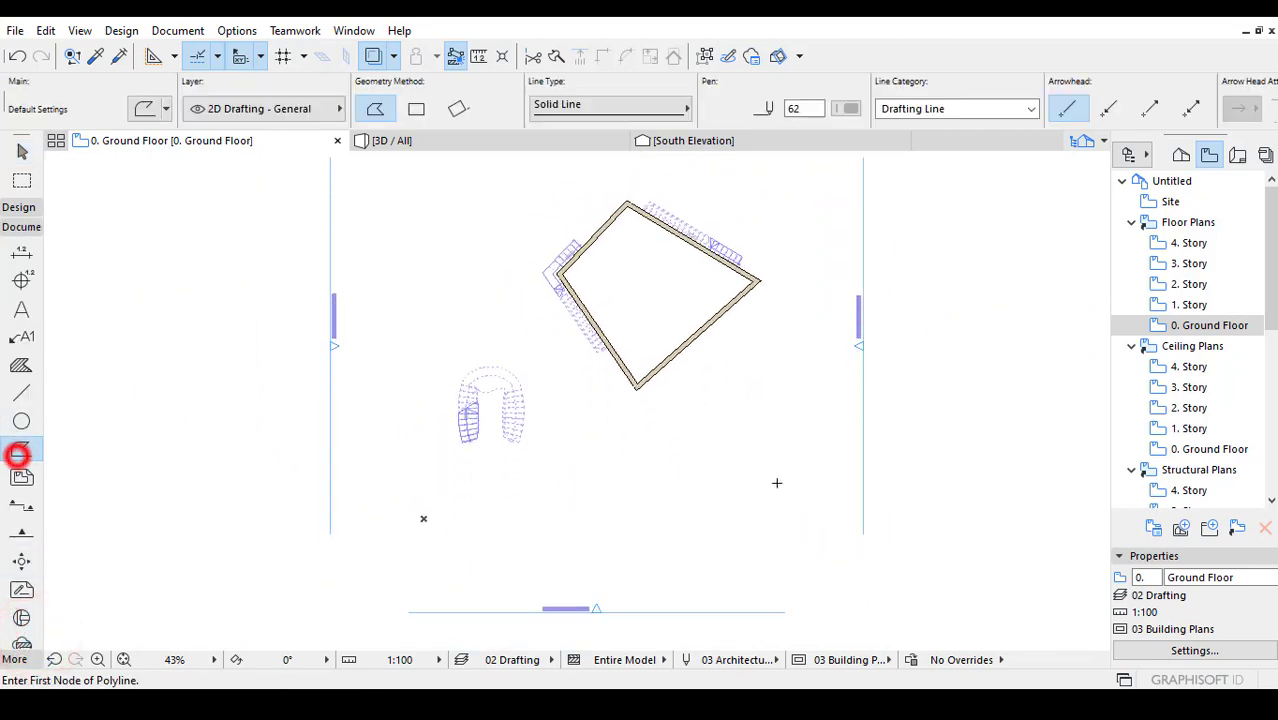
scroll(689, 503, up, 5)
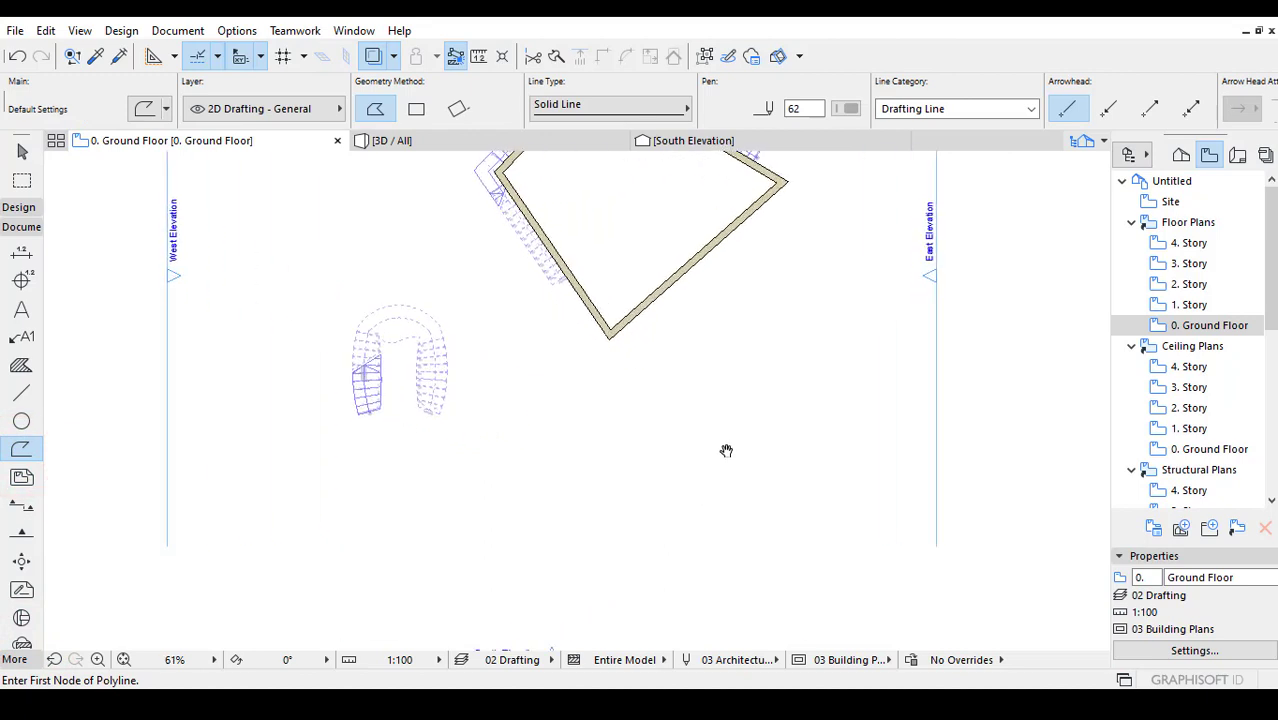
click(487, 379)
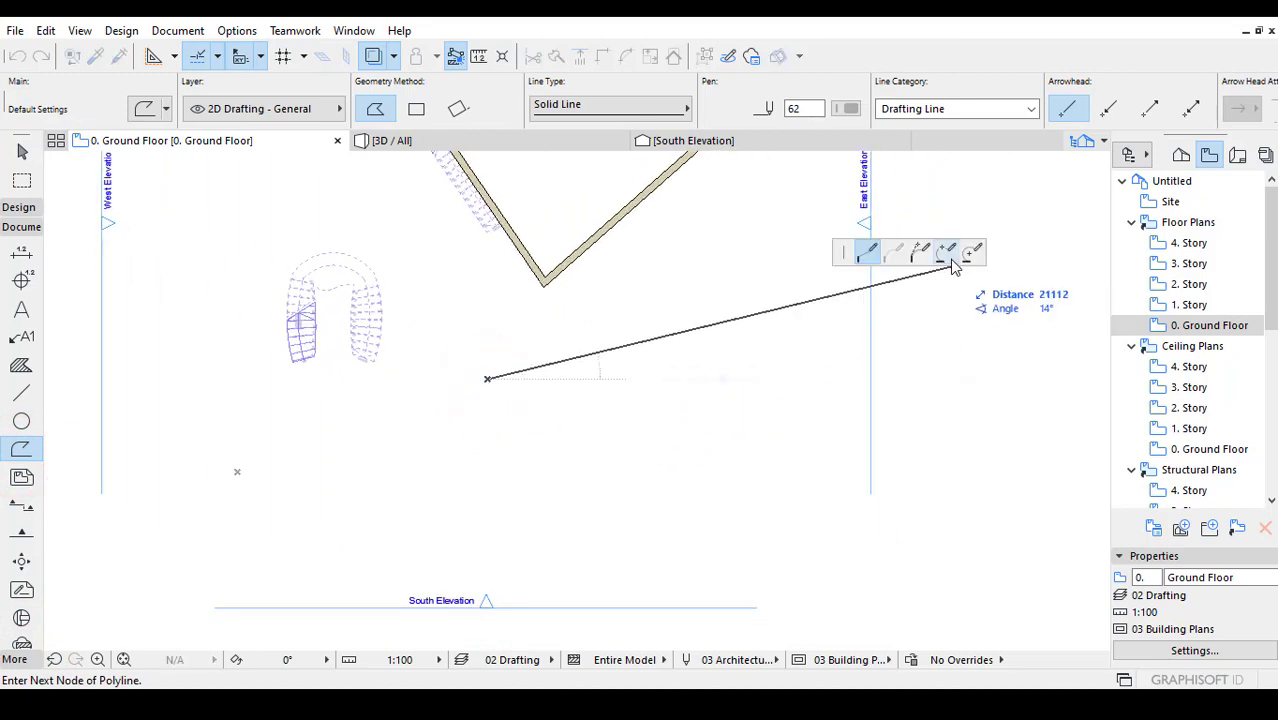
click(945, 253)
click(557, 391)
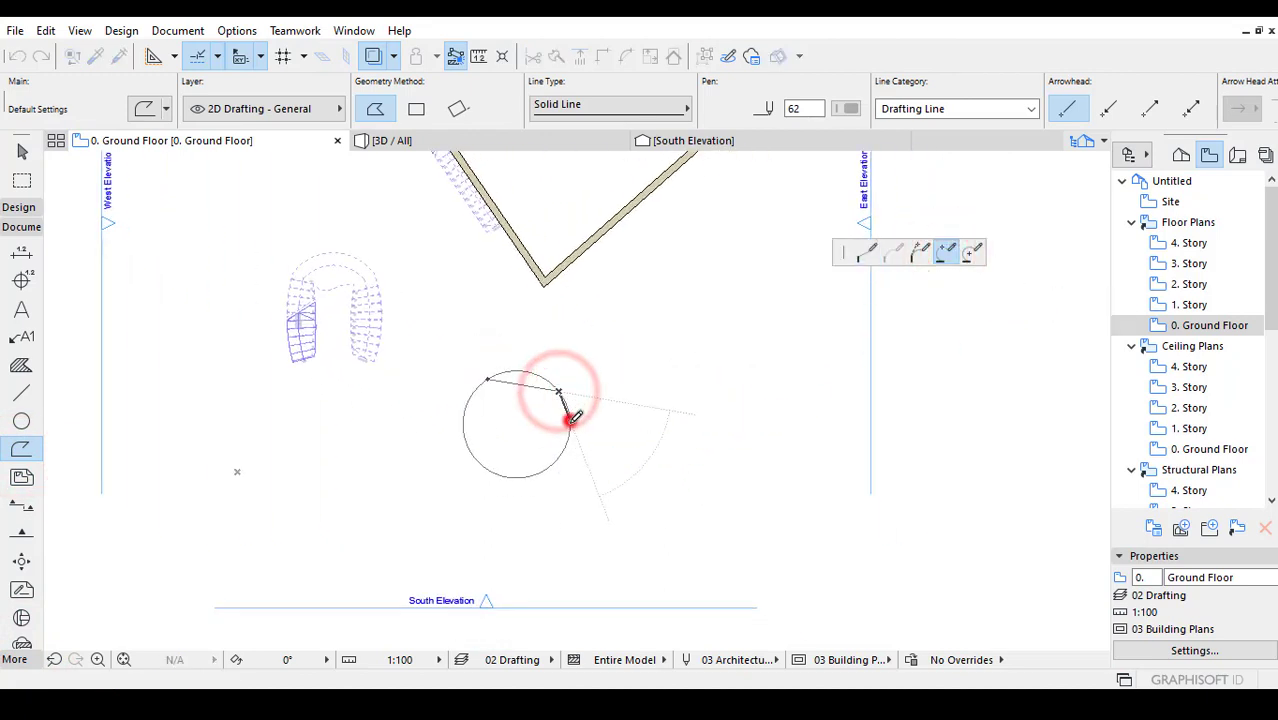
click(569, 421)
click(572, 436)
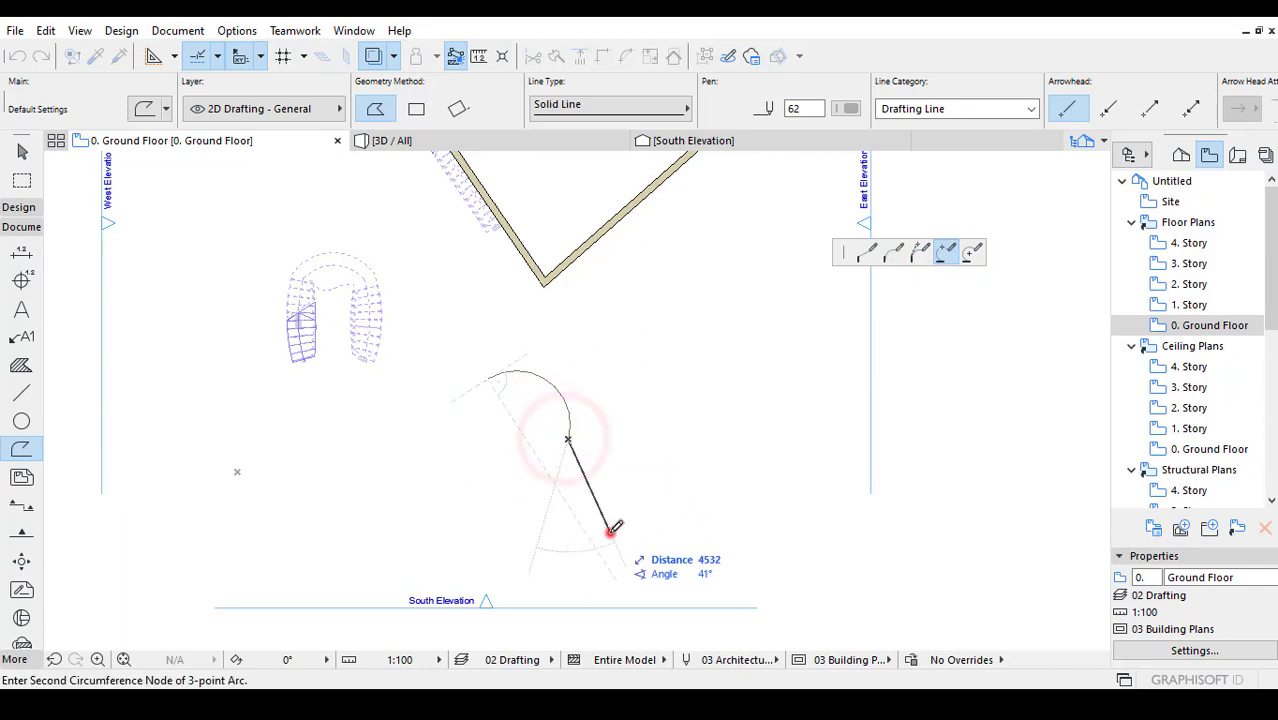
Add a larger three-point arc curving the opposite way and finish the S-shaped polyline.
click(609, 531)
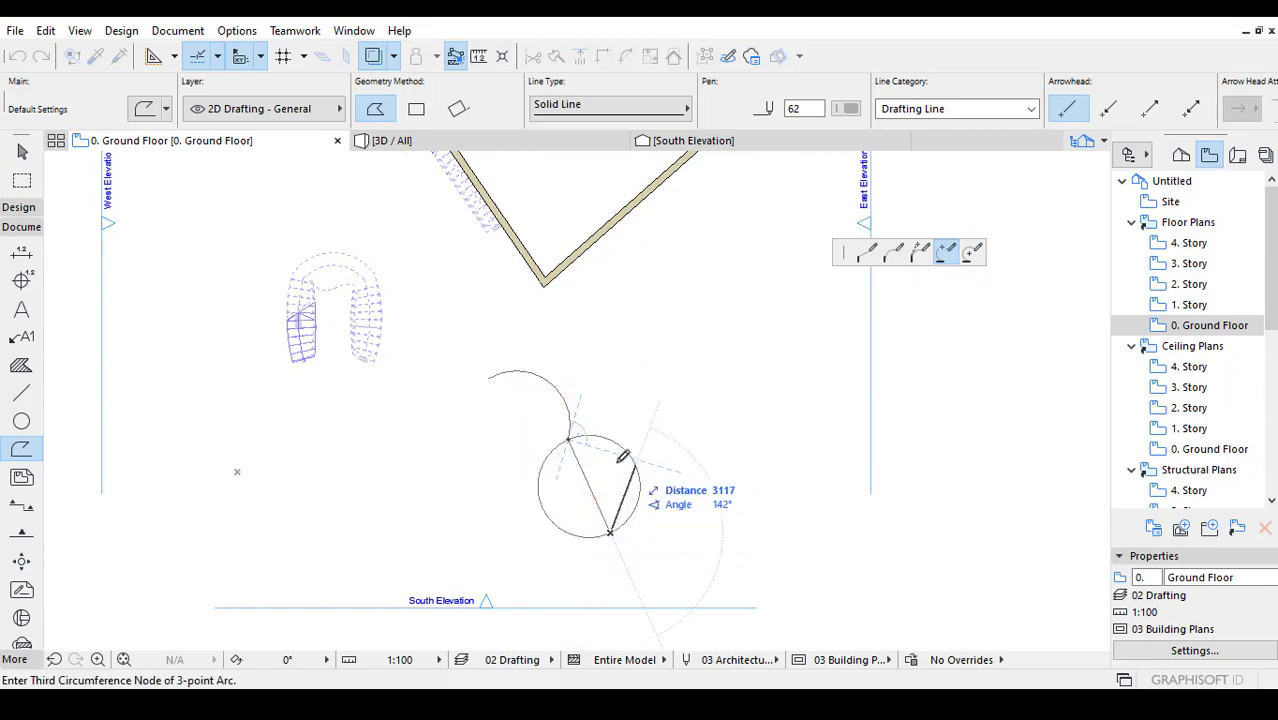
click(715, 459)
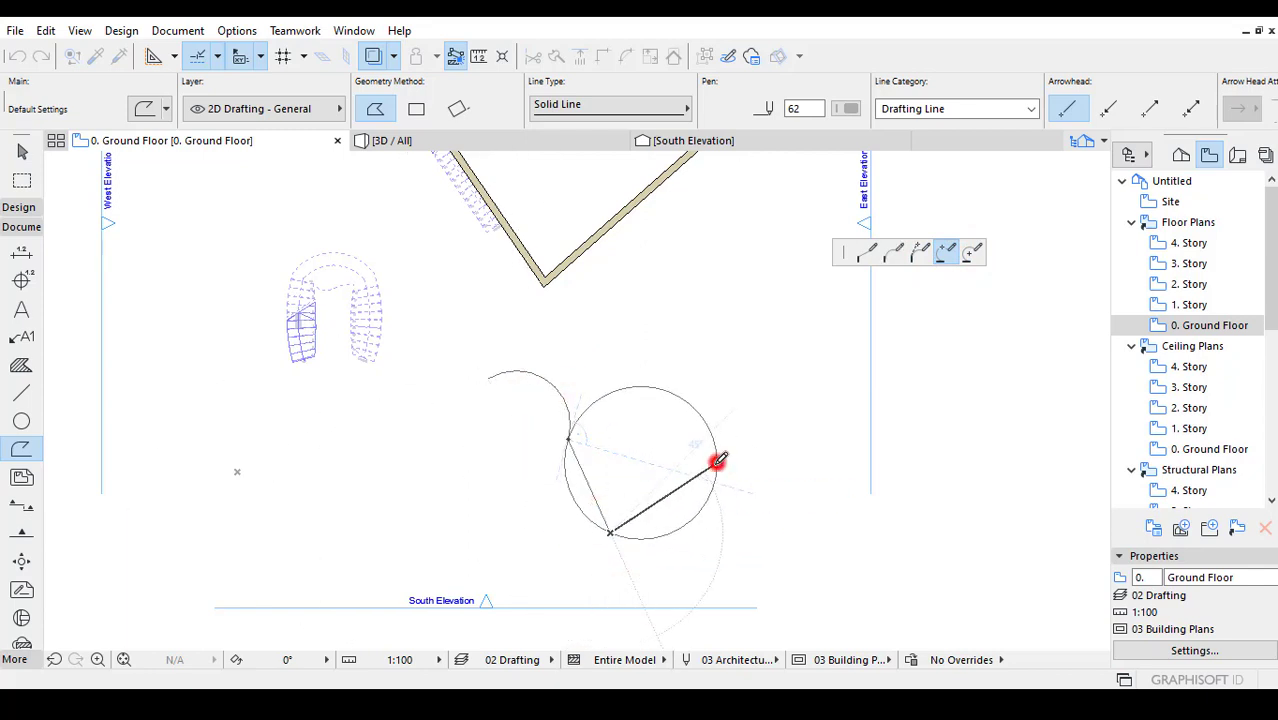
click(652, 517)
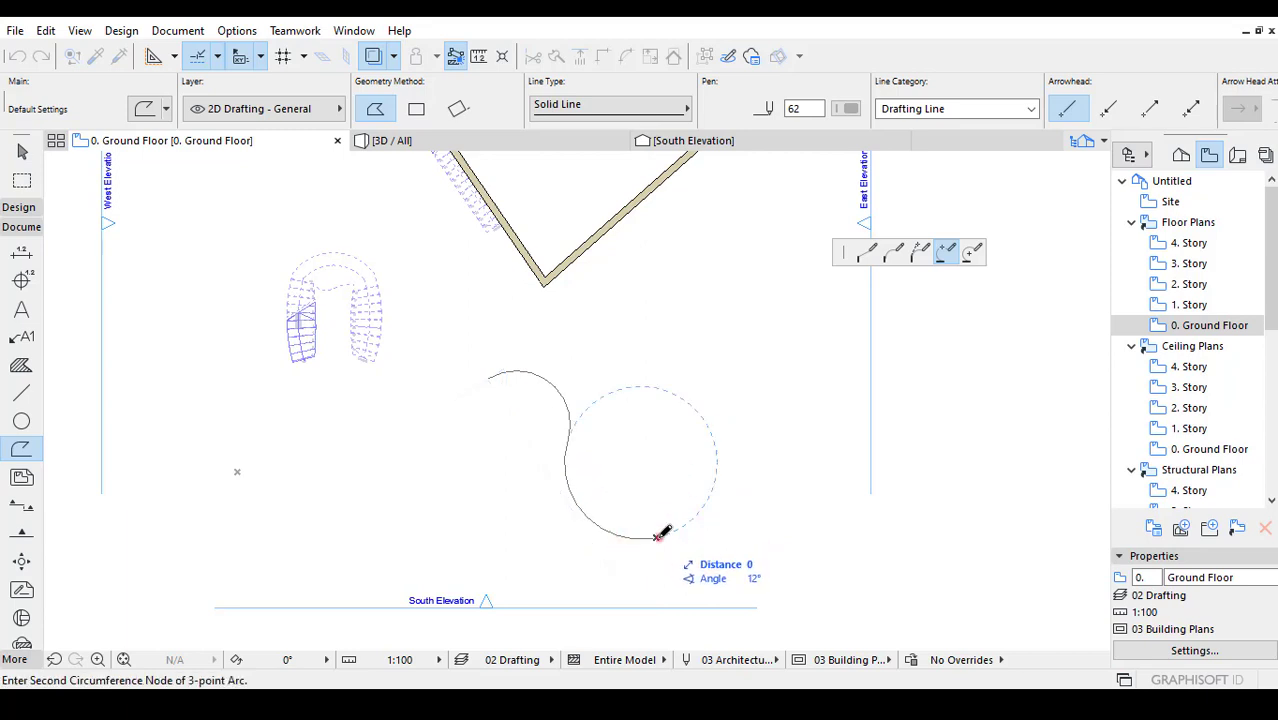
click(657, 537)
key(Escape)
scroll(593, 371, up, 3)
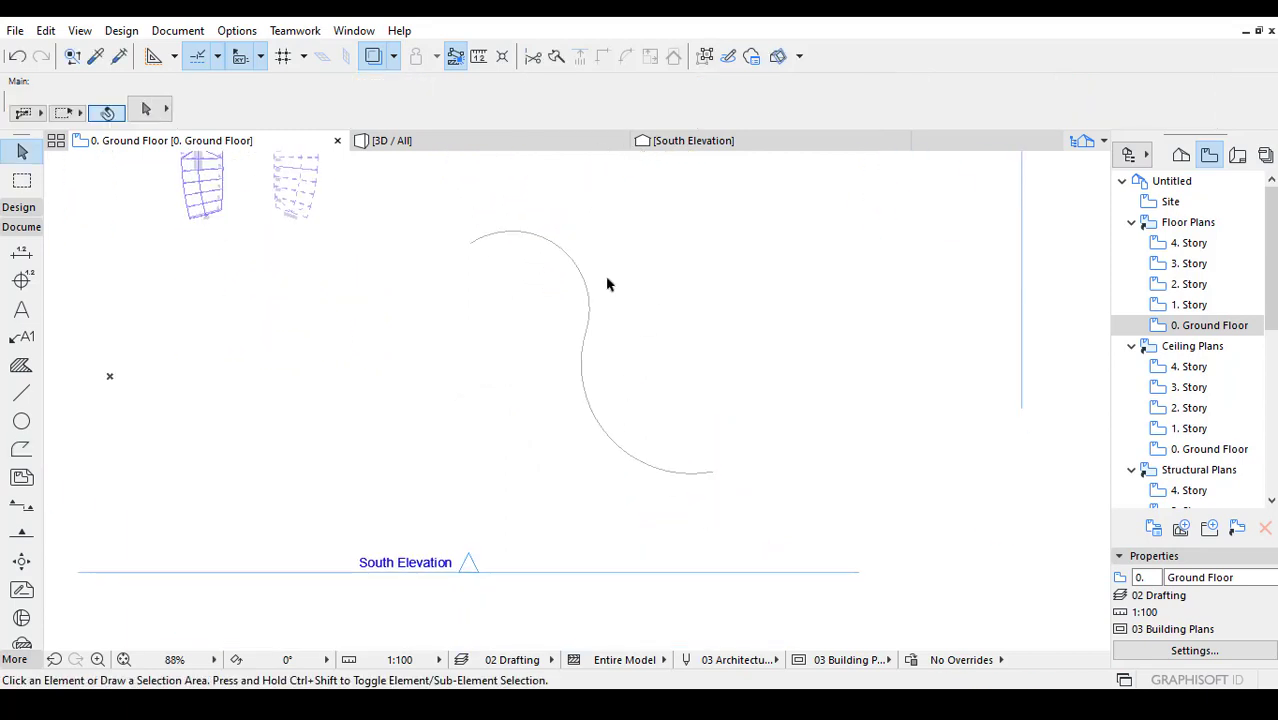
Generate a stair along the southwest side of the S-shaped polyline with the Stair tool and Magic Wand.
click(18, 207)
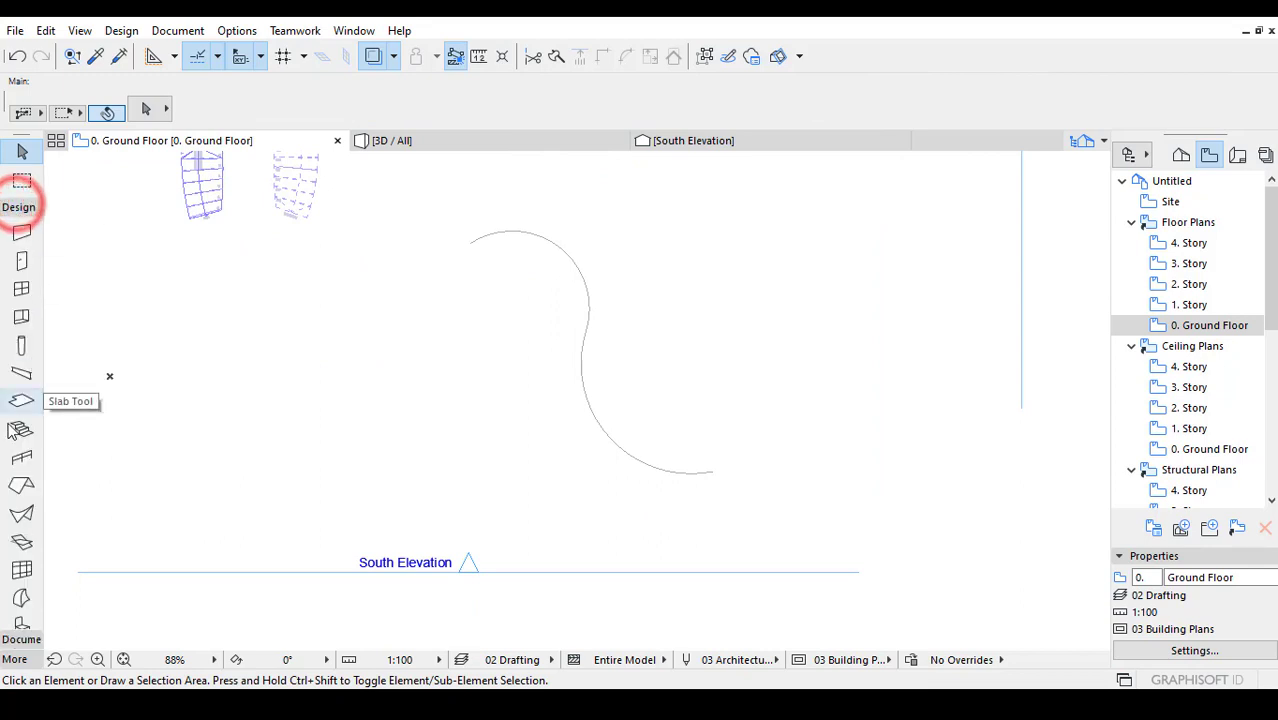
click(22, 430)
mouse_move(585, 330)
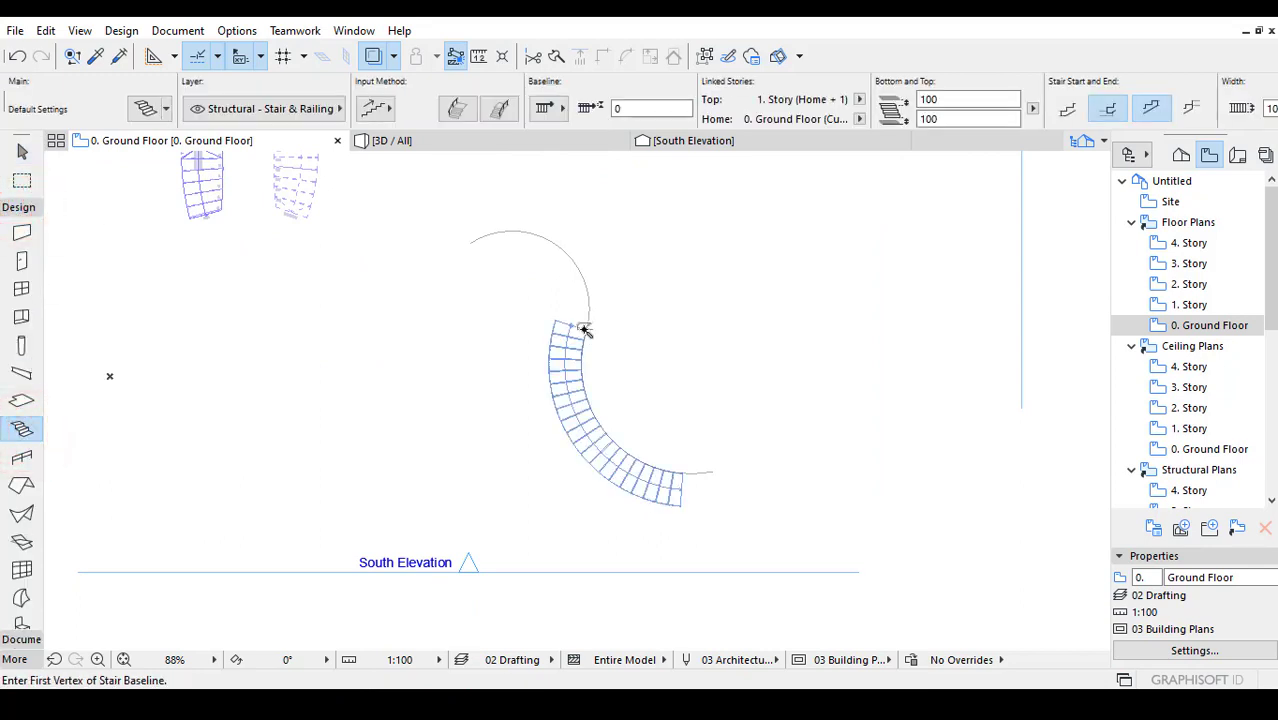
click(546, 242)
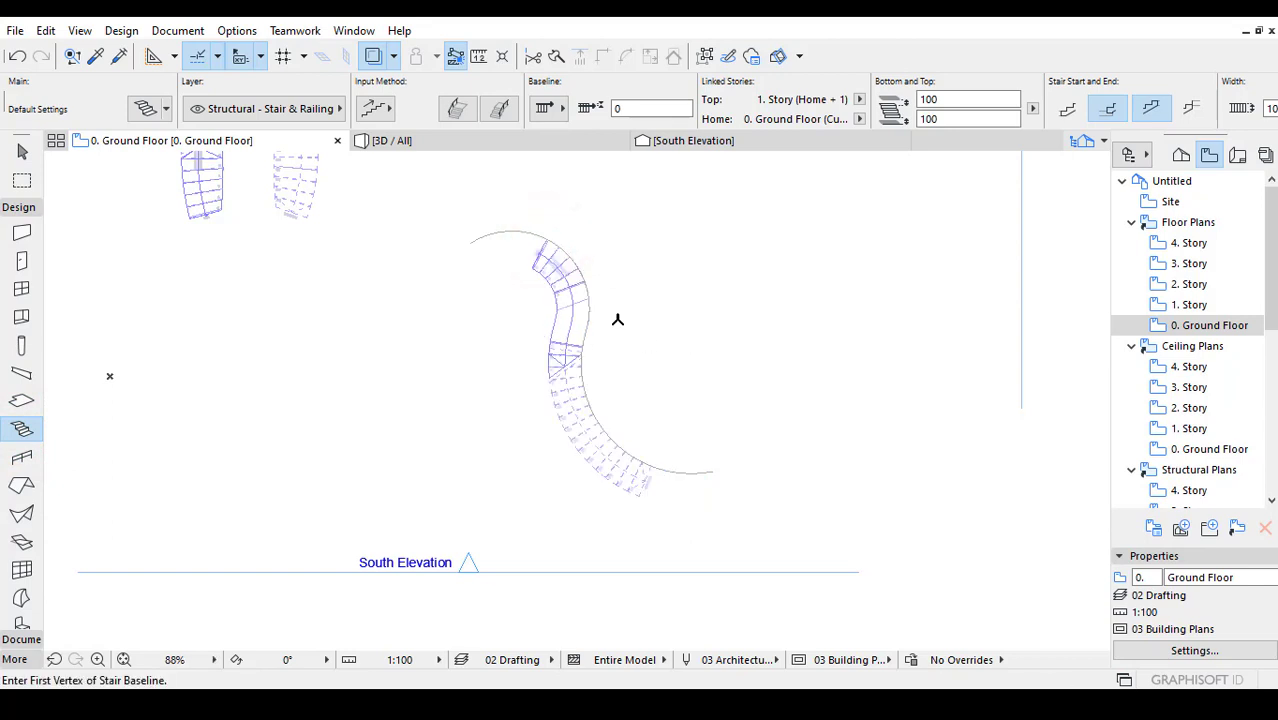
scroll(653, 320, up, 3)
key(Escape)
scroll(625, 360, down, 3)
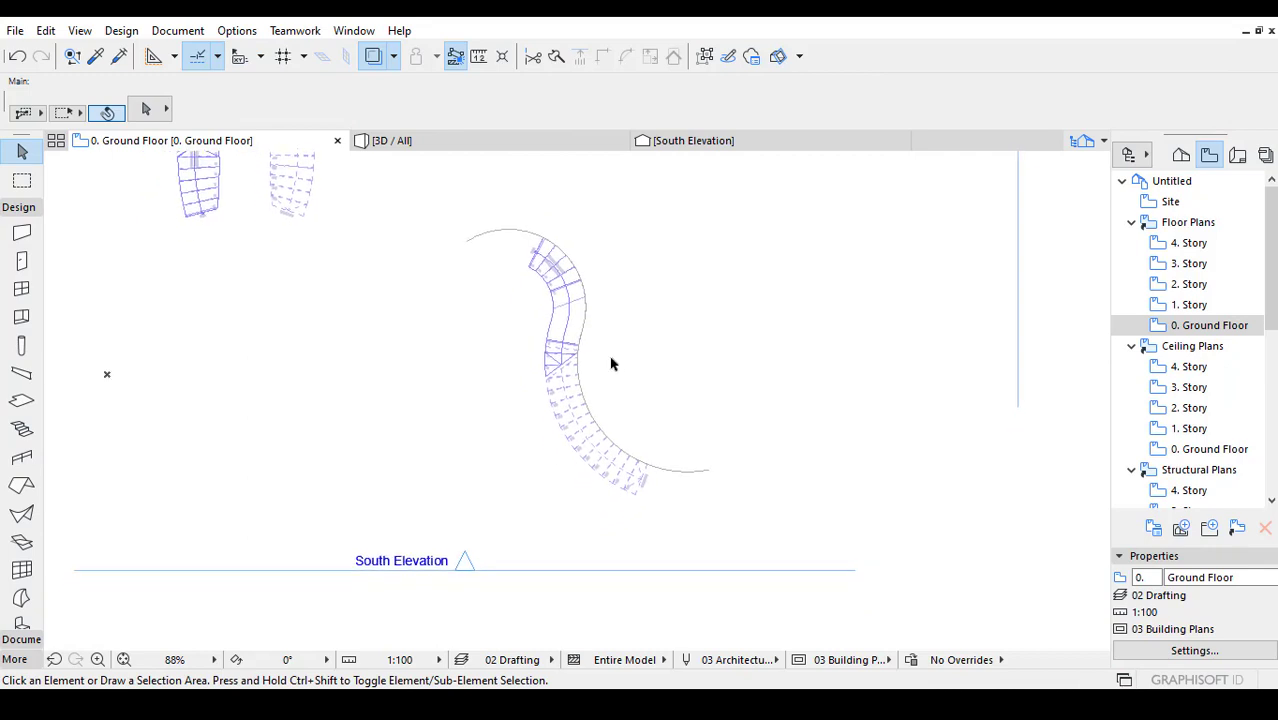
Show only the S-shaped stair in 3D, fit and orbit it, and return to the ground floor plan.
scroll(545, 340, up, 2)
click(578, 339)
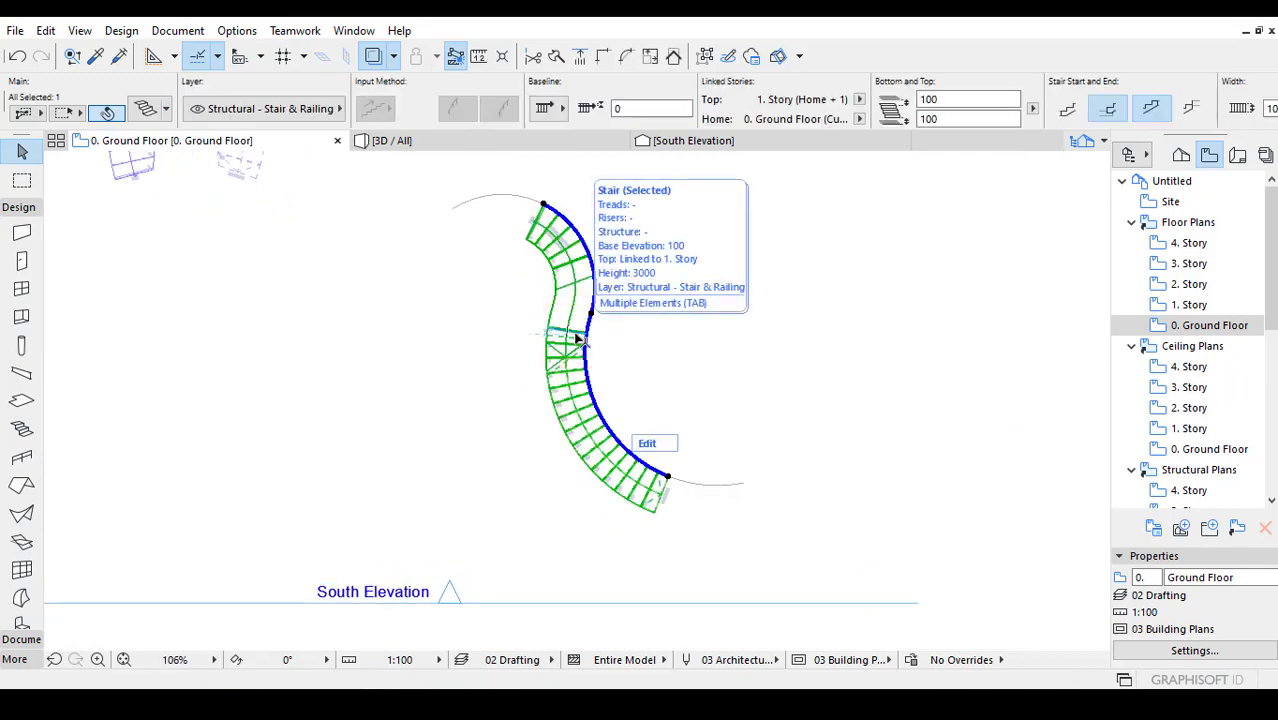
key(F5)
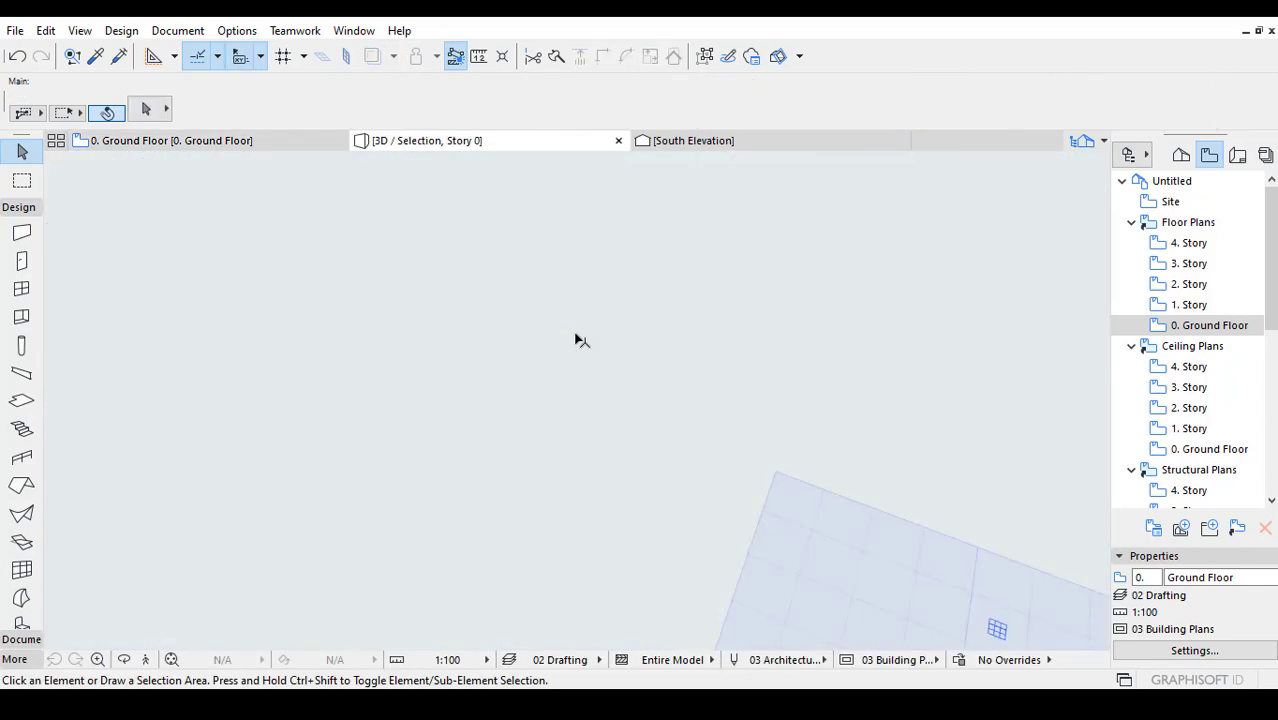
click(171, 659)
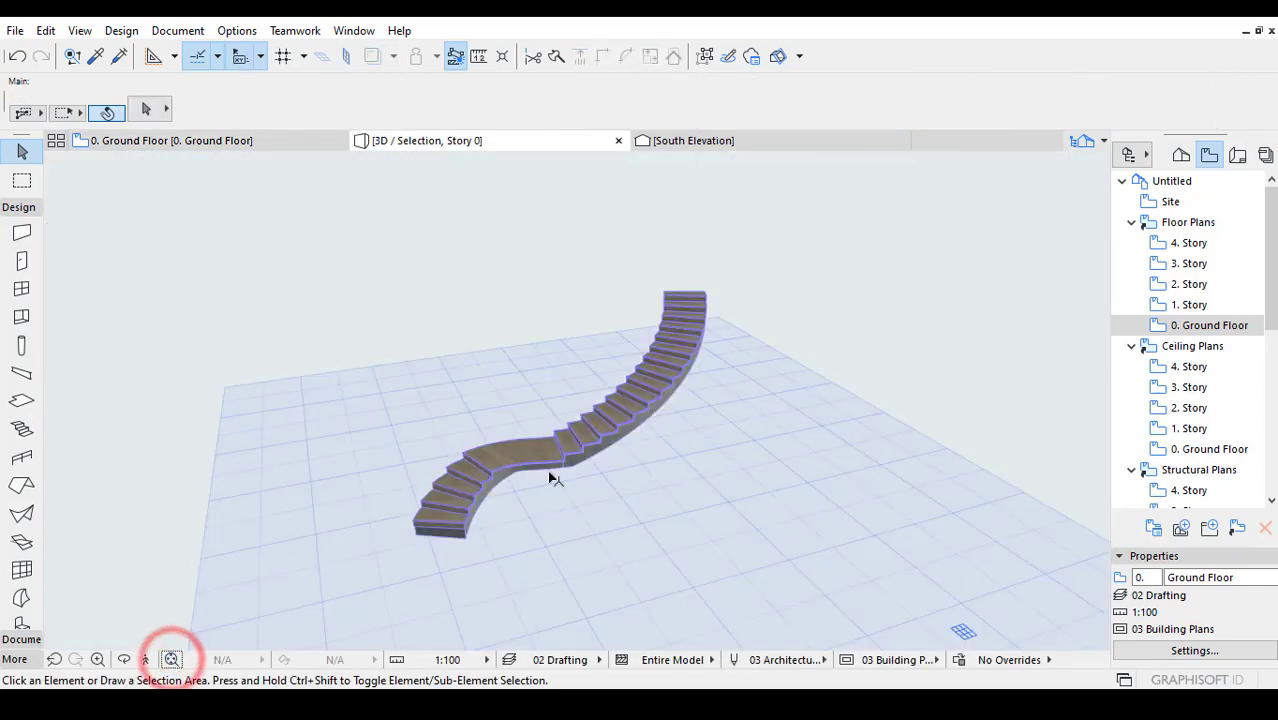
shift+middle_drag(549, 478, 796, 421)
click(232, 140)
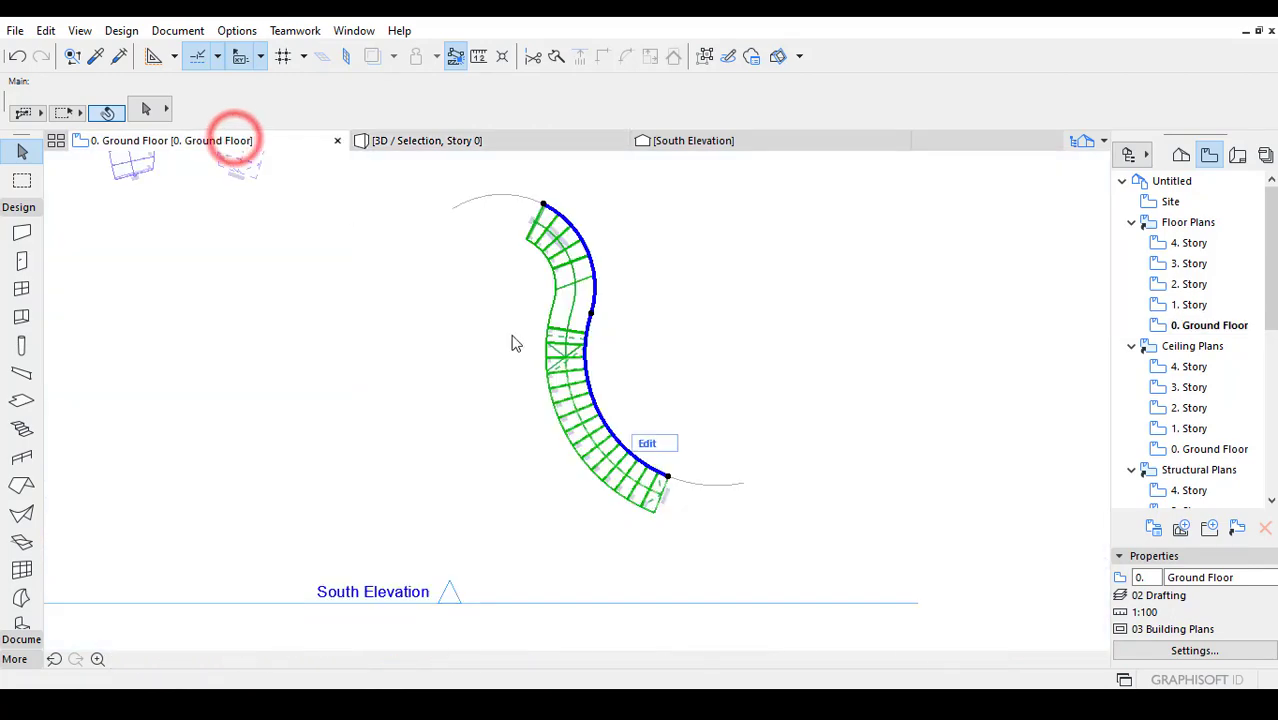
Examine the S-shaped stair, the stairs along the walls and the U-shaped stair in the ground floor plan.
scroll(438, 379, down, 4)
scroll(442, 291, up, 4)
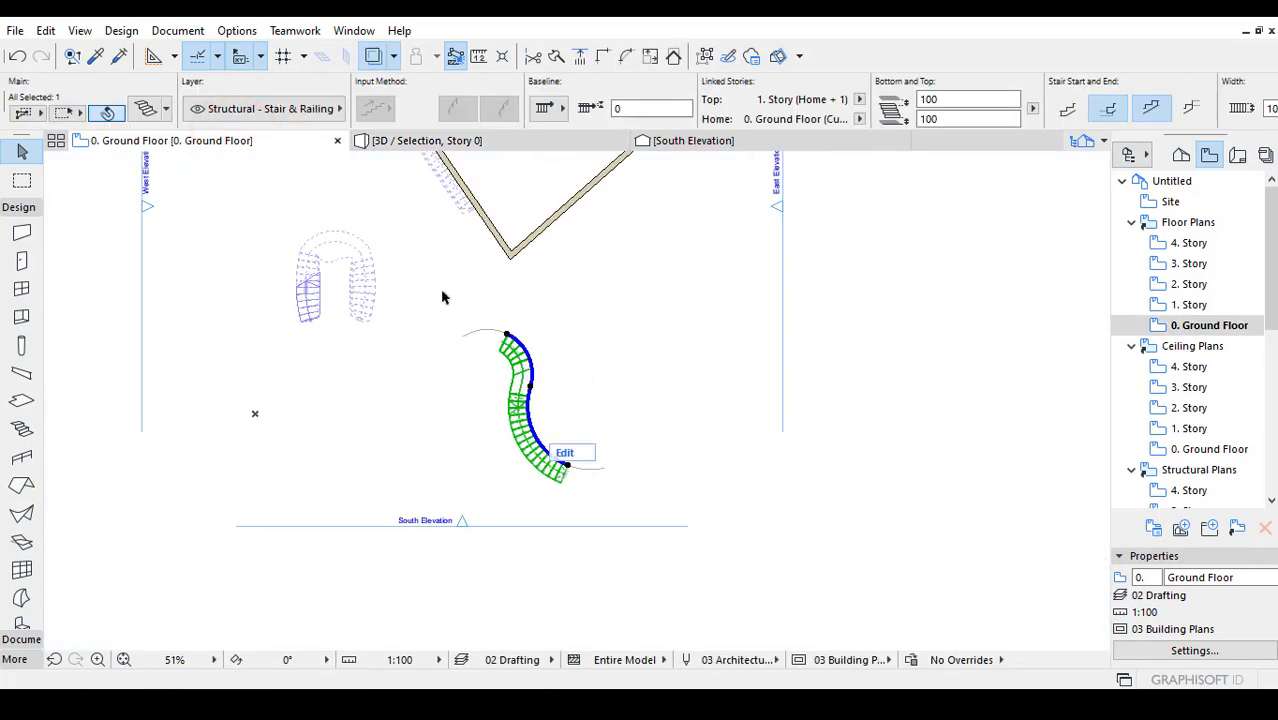
scroll(619, 428, down, 2)
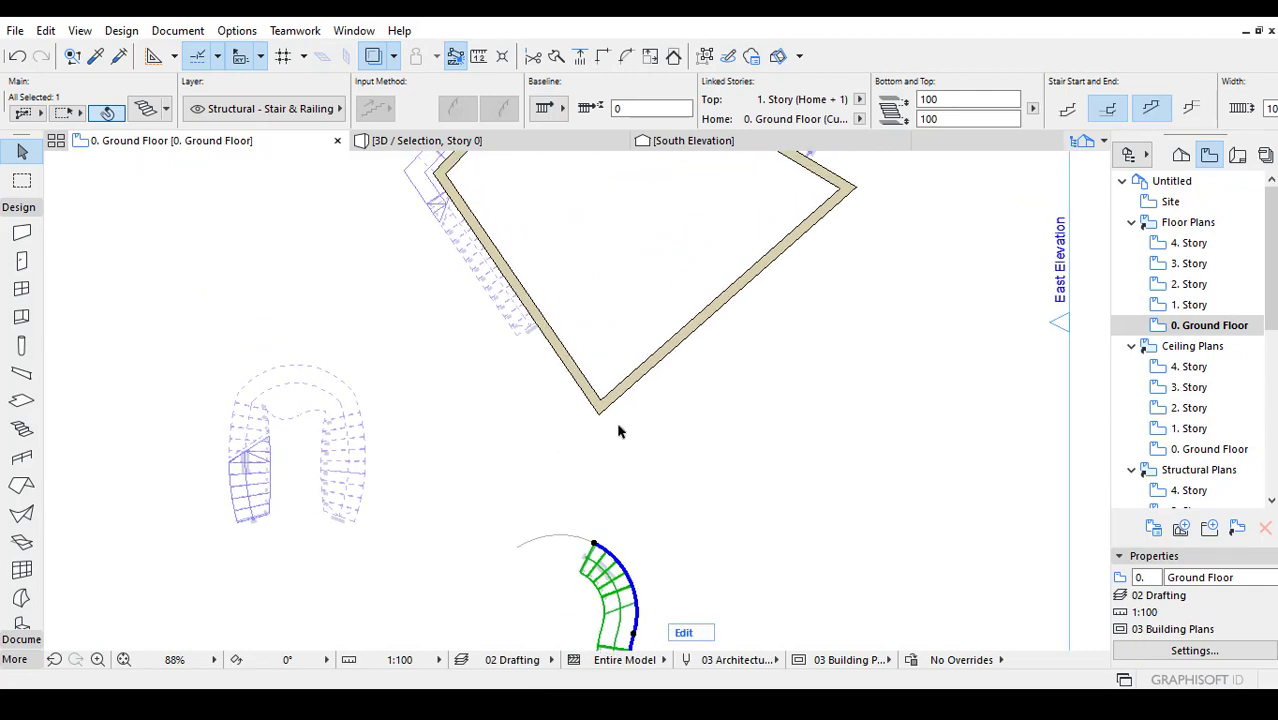
scroll(471, 391, up, 2)
scroll(371, 493, down, 2)
scroll(168, 517, up, 2)
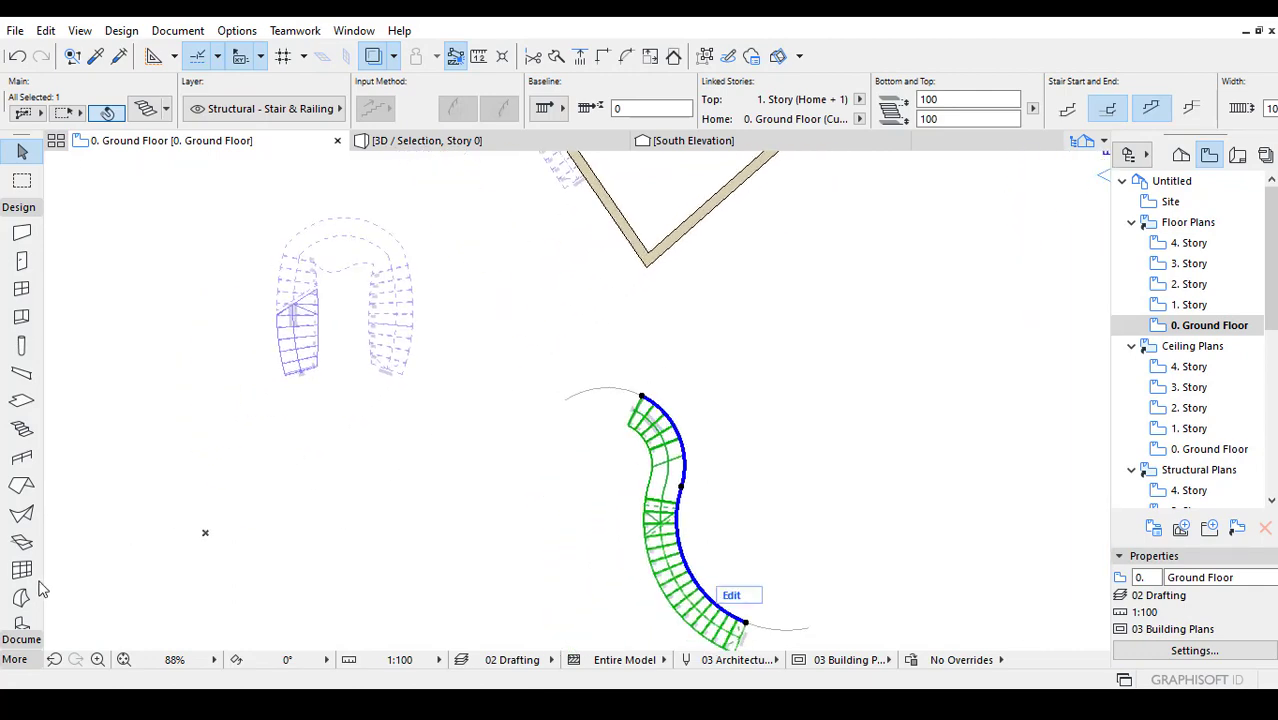
middle_drag(600, 396, 673, 422)
scroll(676, 422, up, 3)
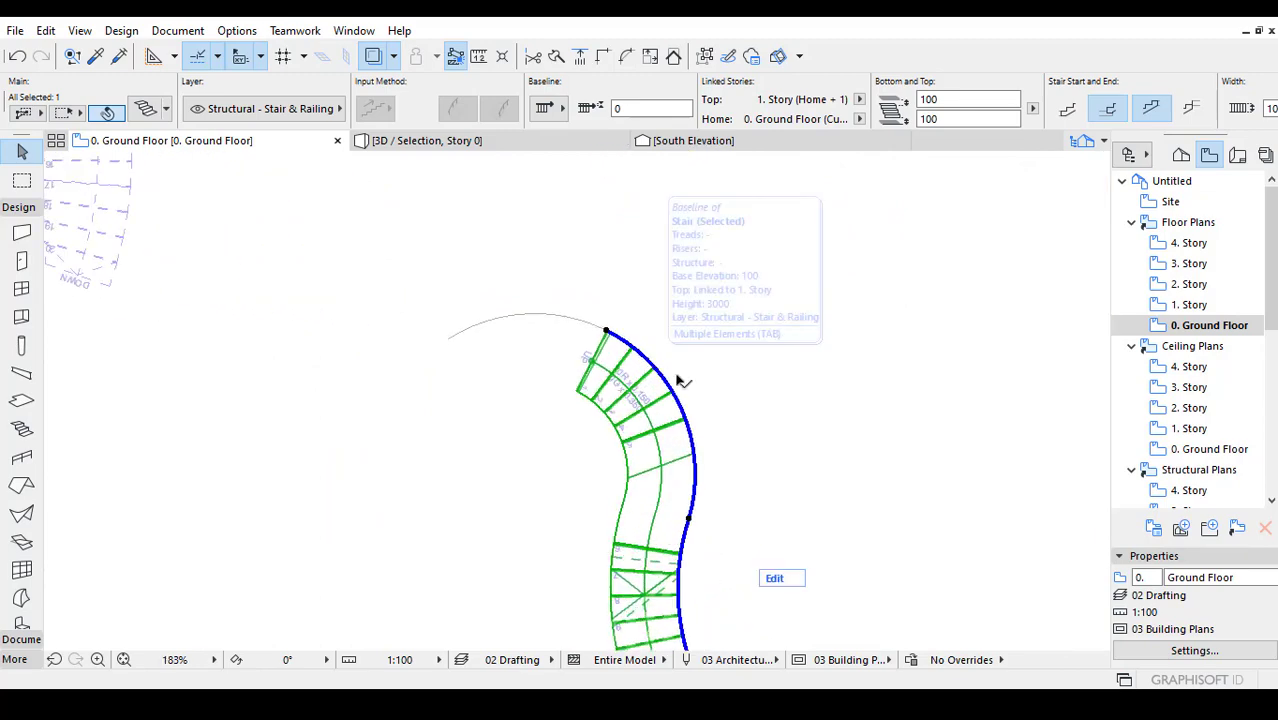
scroll(676, 374, up, 2)
middle_drag(676, 374, 590, 276)
scroll(590, 276, down, 3)
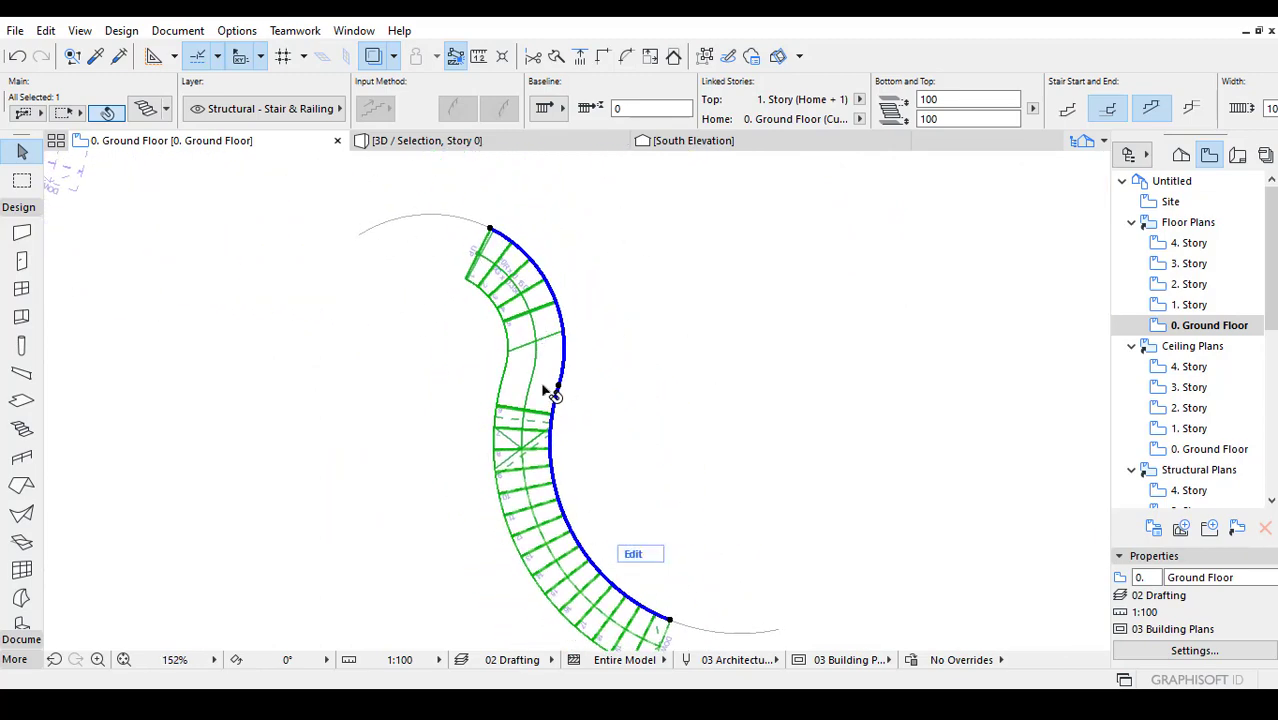
scroll(682, 397, down, 3)
scroll(690, 419, up, 3)
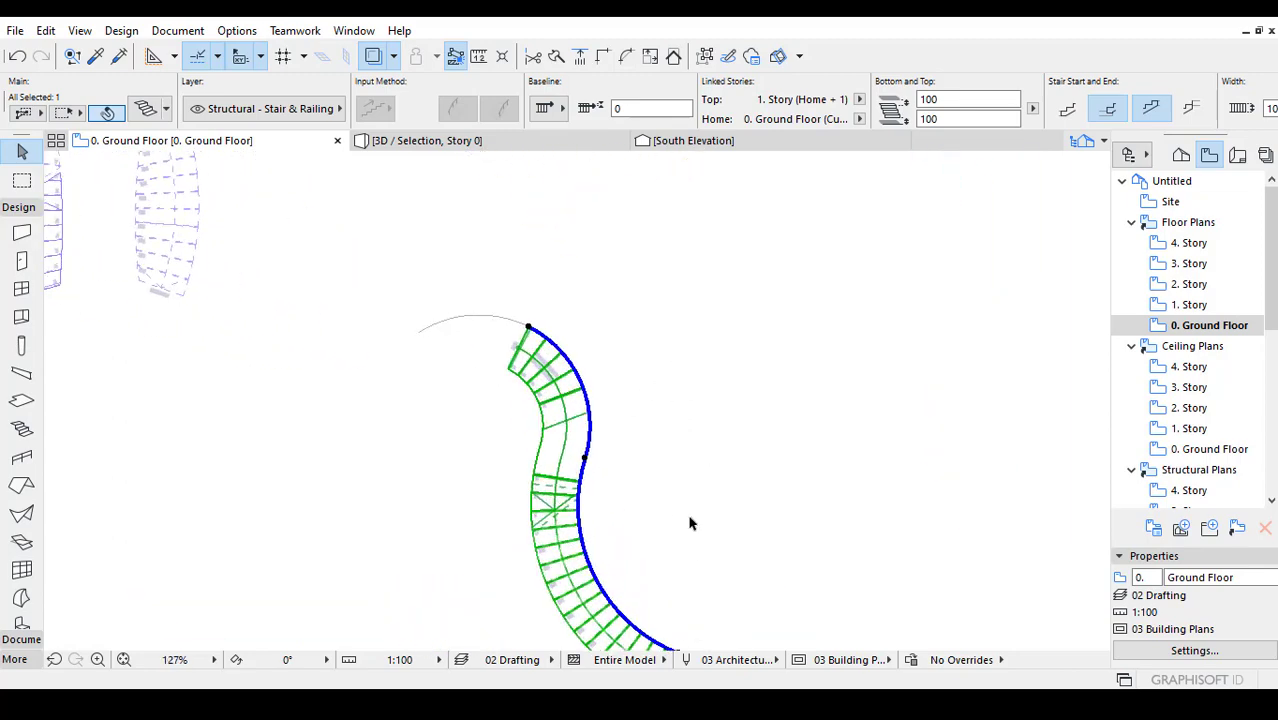
middle_drag(691, 324, 699, 471)
scroll(693, 428, down, 3)
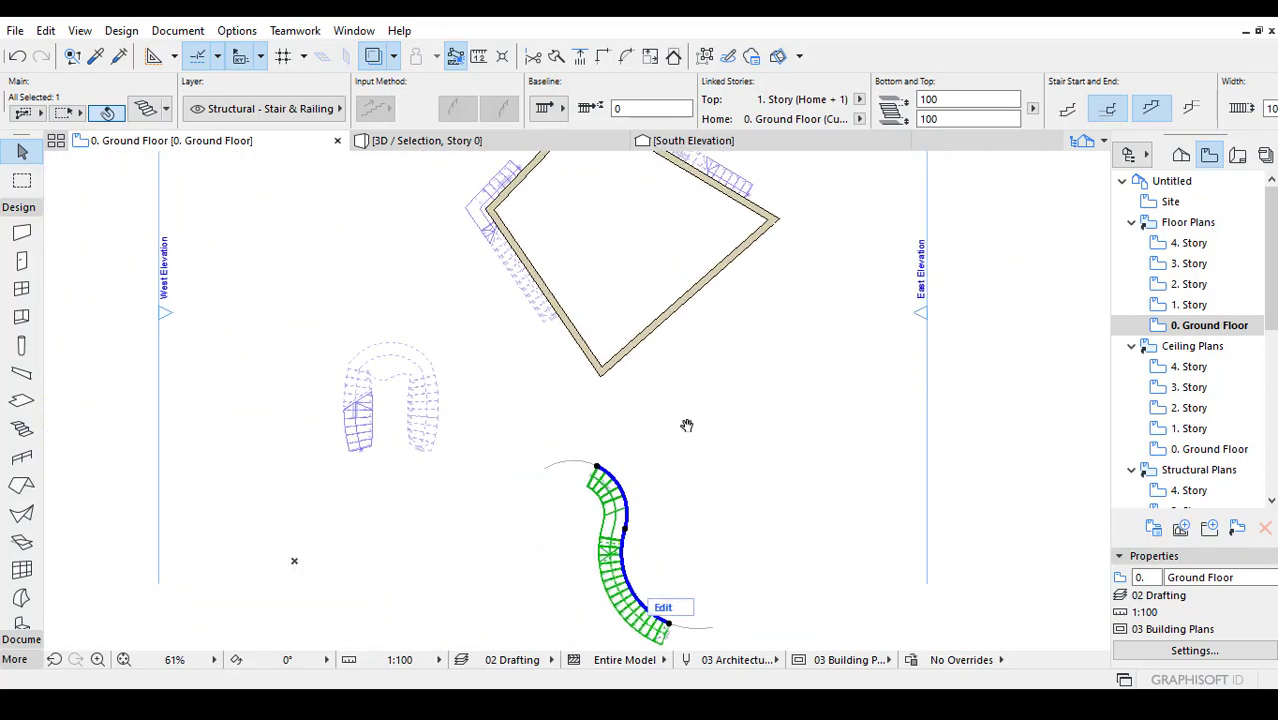
middle_drag(685, 422, 661, 467)
scroll(527, 318, up, 2)
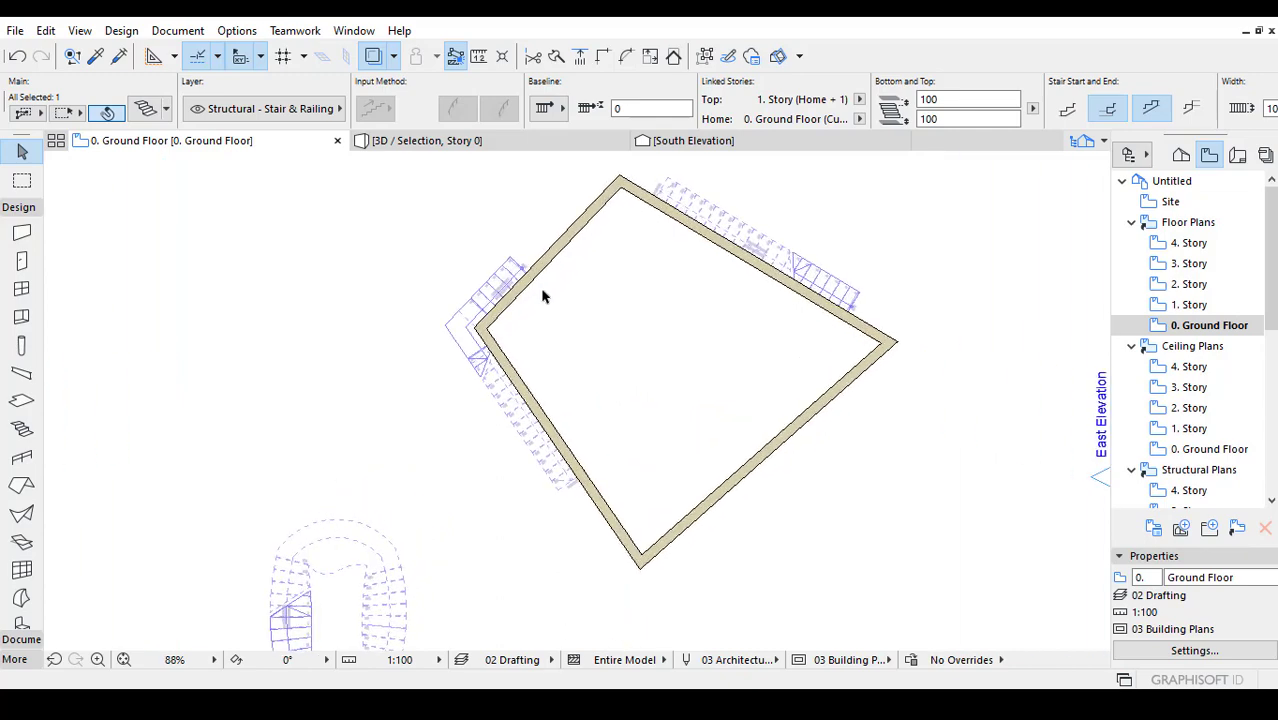
scroll(846, 345, up, 2)
scroll(862, 328, down, 3)
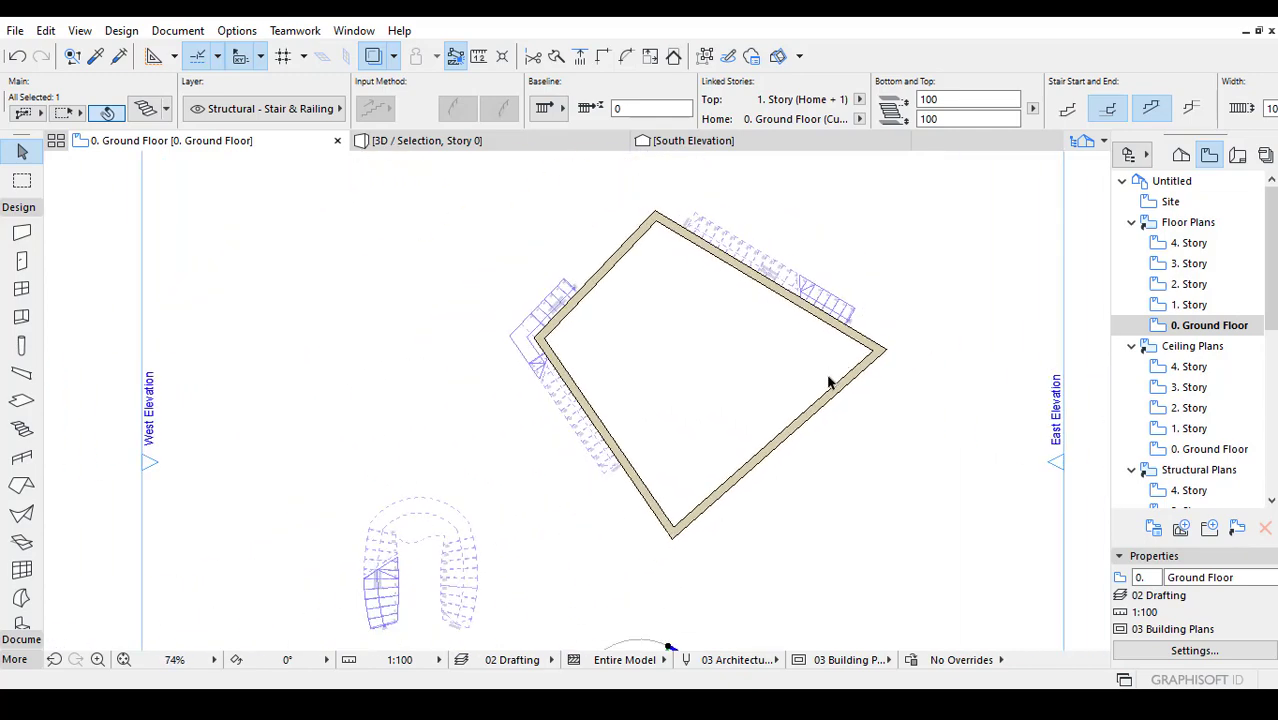
scroll(822, 322, up, 2)
middle_drag(693, 372, 697, 307)
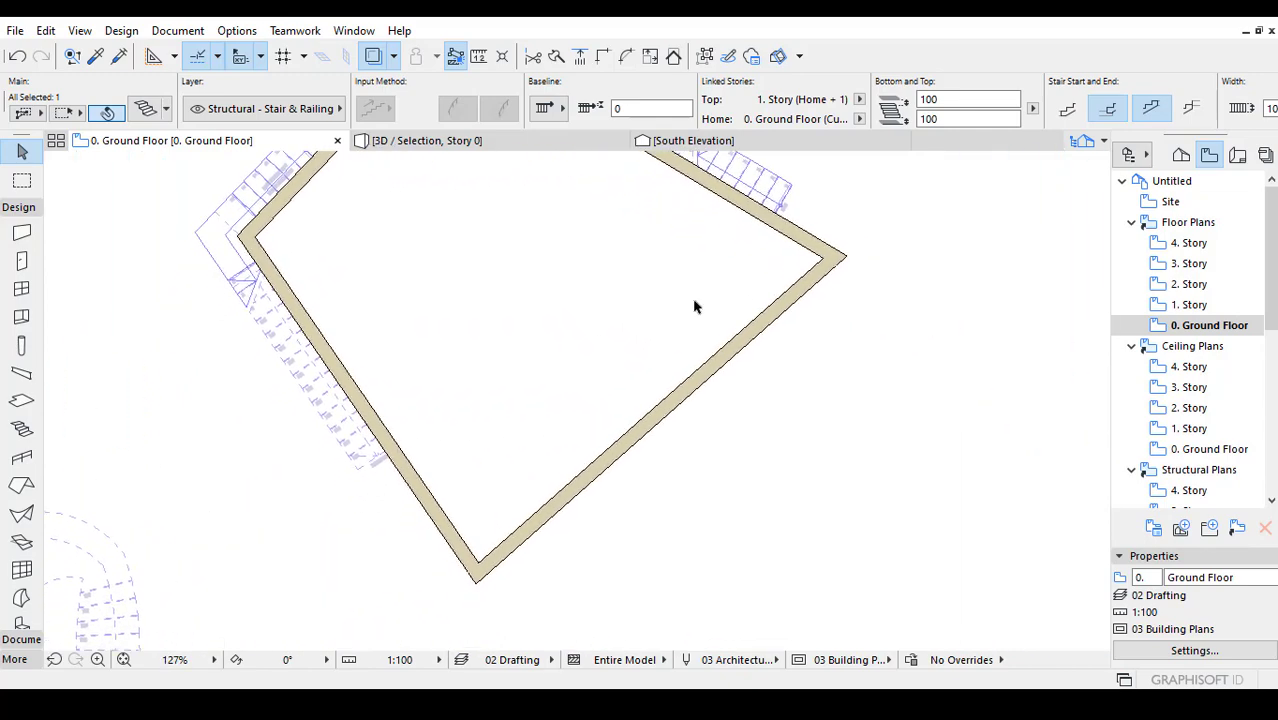
scroll(690, 360, down, 3)
middle_drag(747, 422, 565, 408)
scroll(490, 432, up, 2)
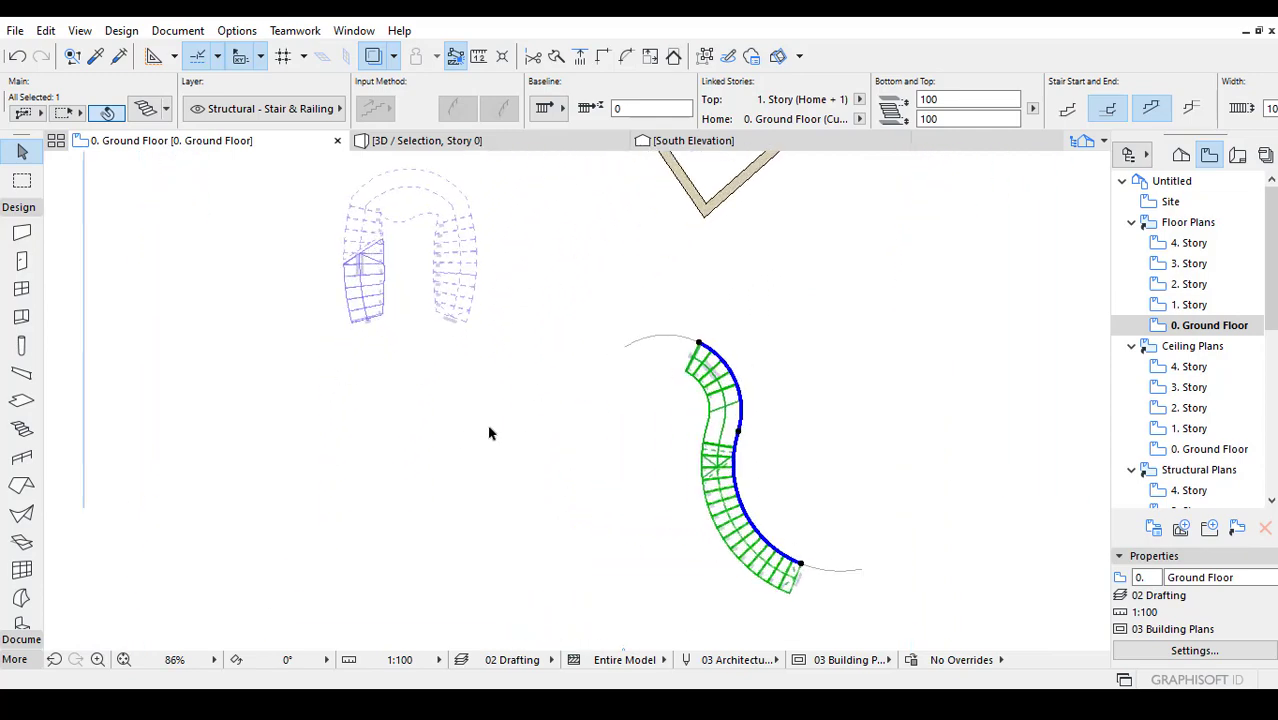
scroll(456, 422, up, 4)
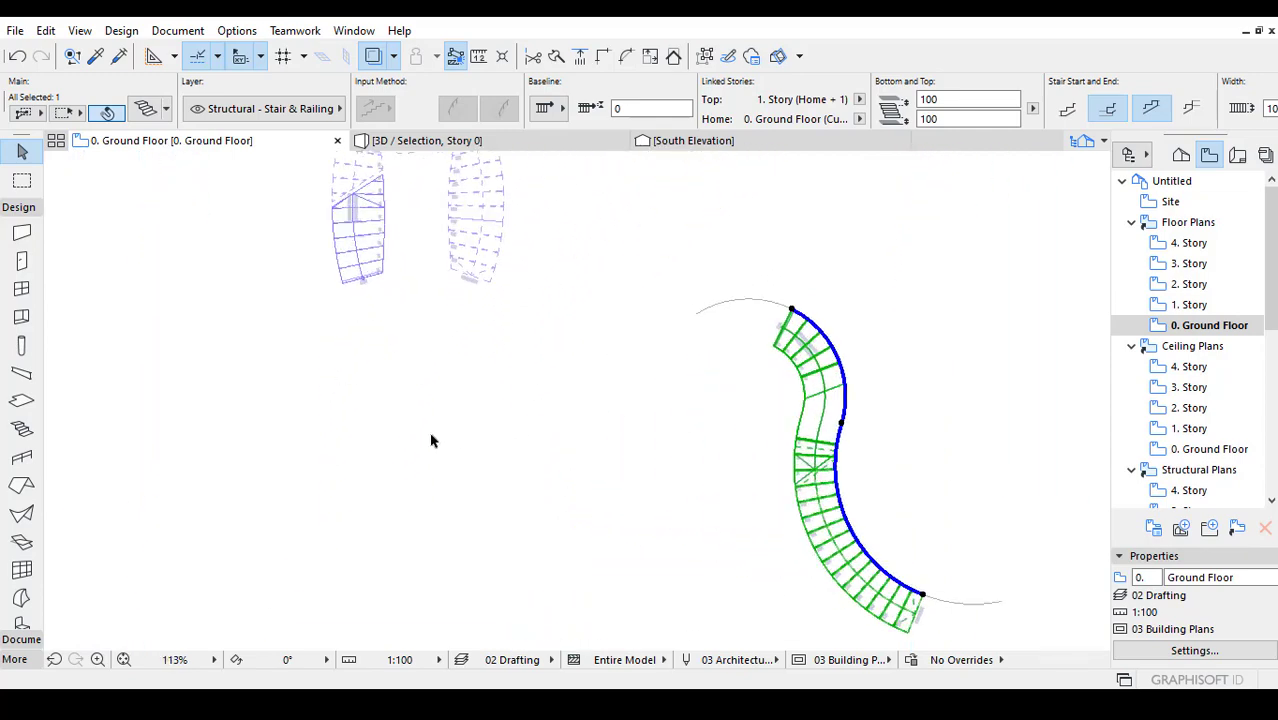
key(Escape)
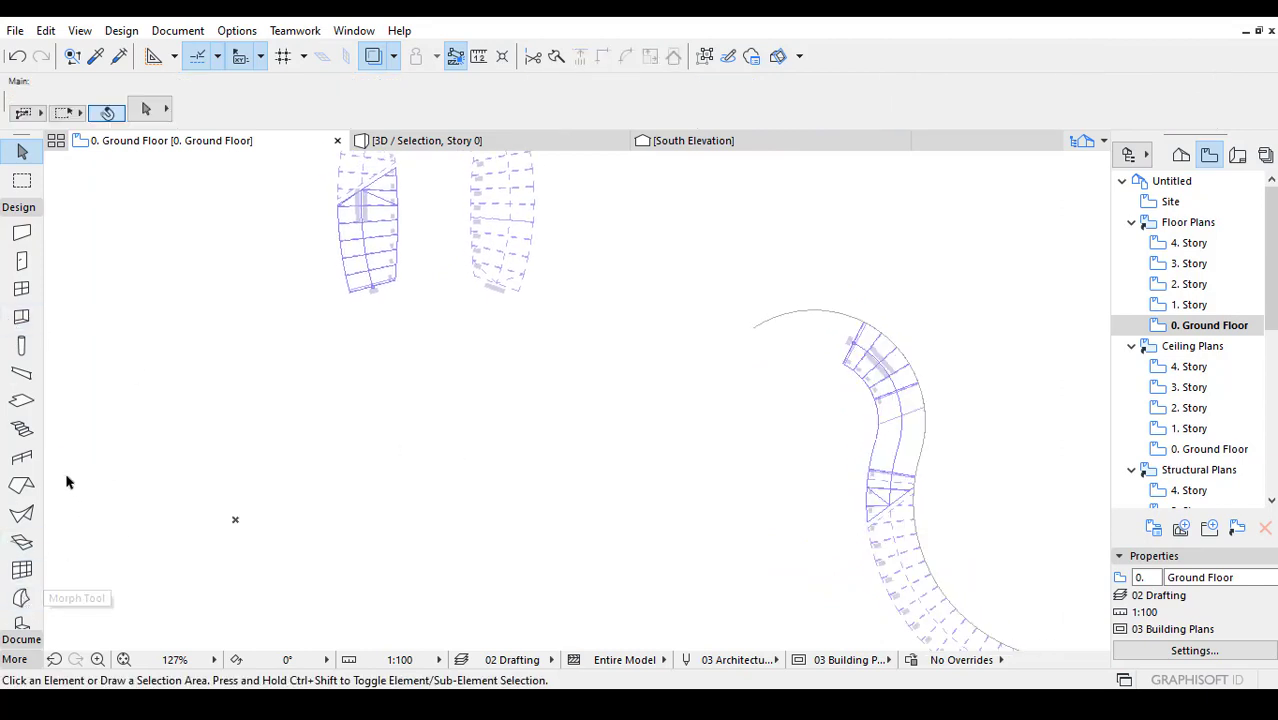
Draw a polyline consisting of one upward-bulging three-point arc in the free space west of the S-shaped stair.
click(30, 639)
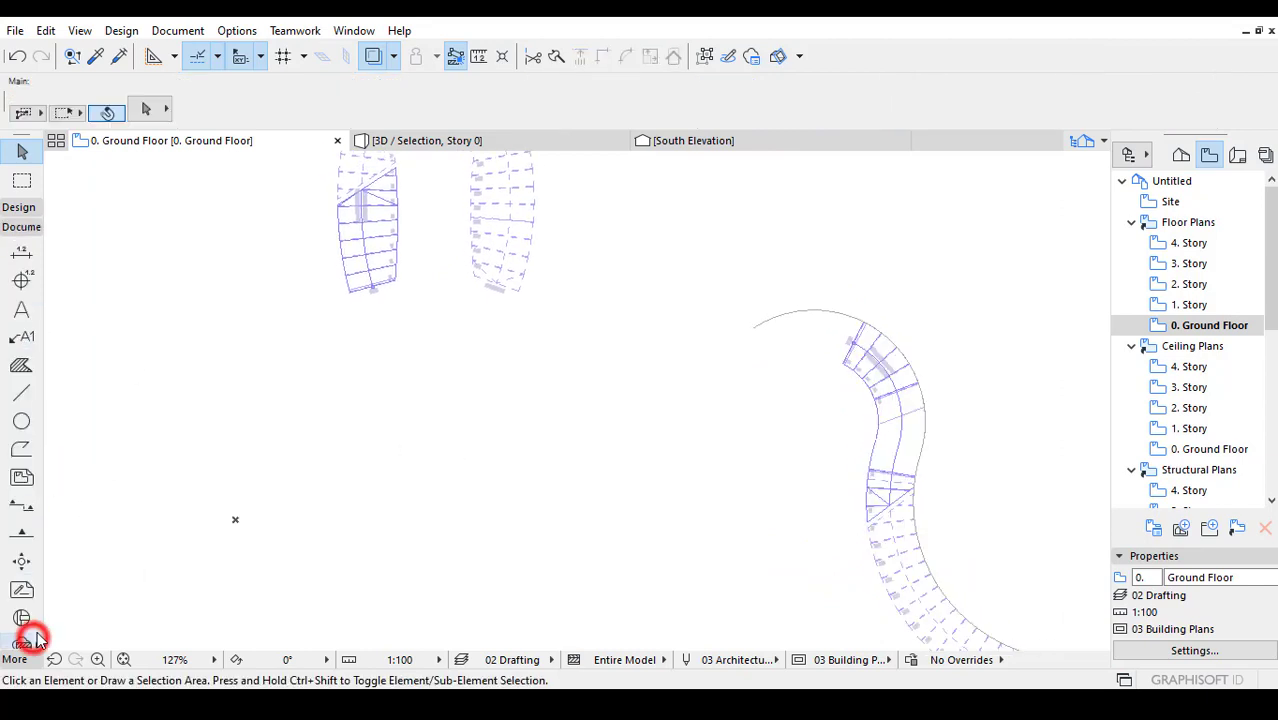
click(22, 450)
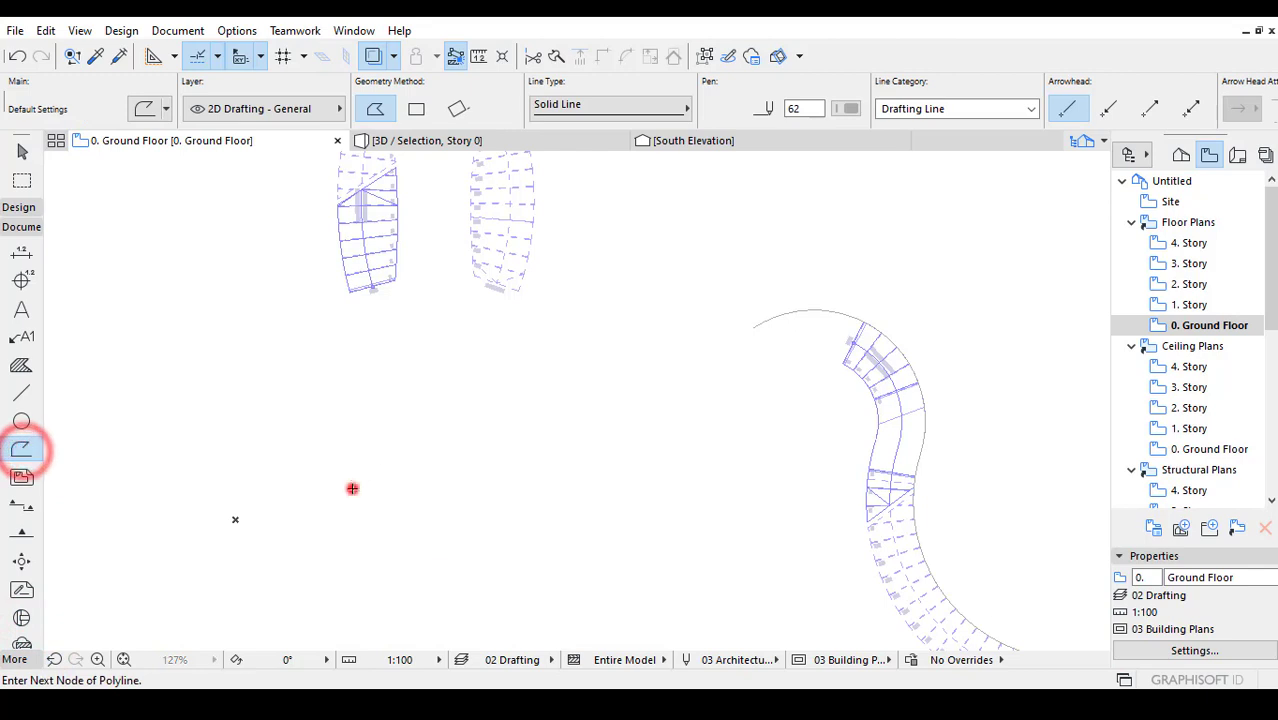
click(605, 492)
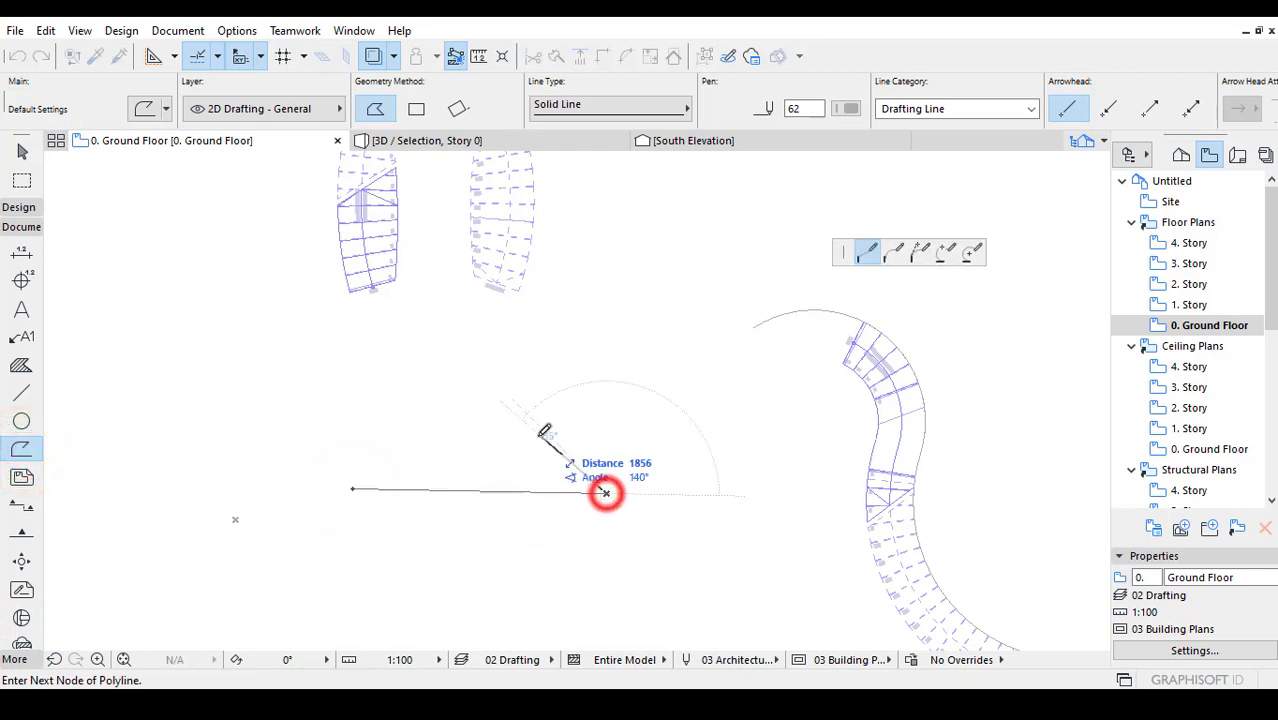
key(Escape)
click(415, 457)
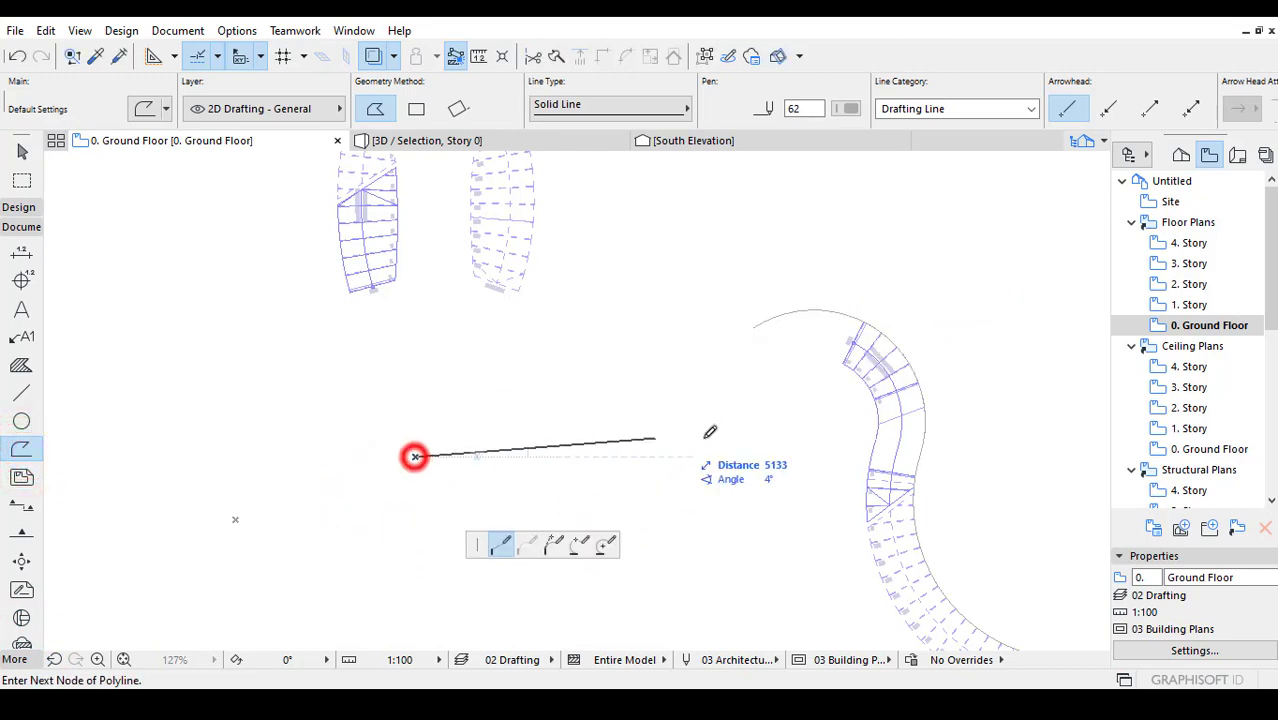
click(940, 252)
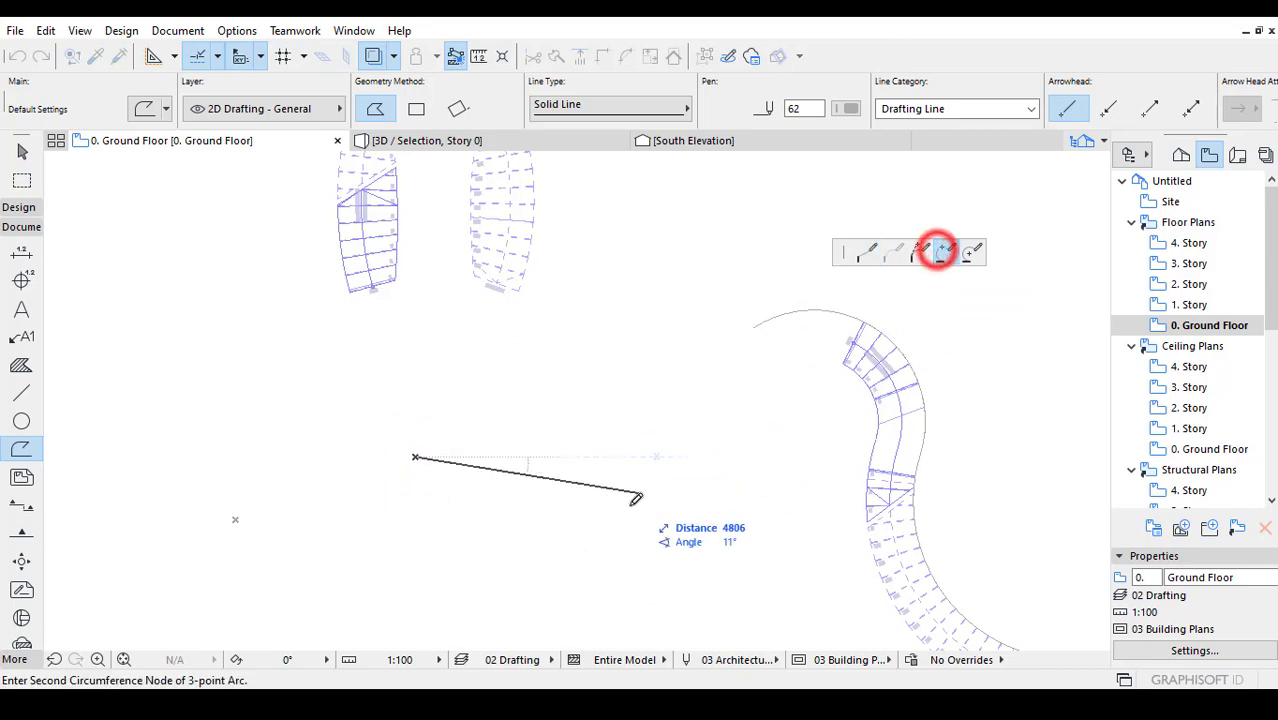
click(680, 457)
click(597, 396)
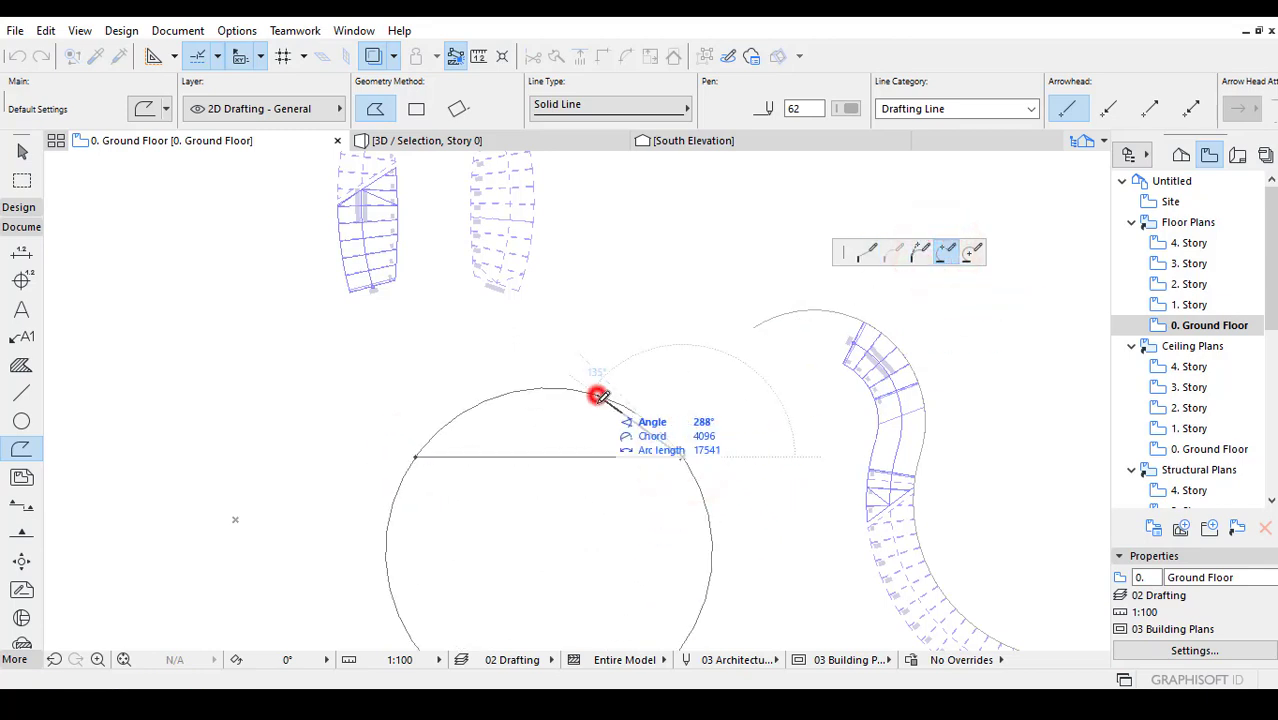
middle_drag(708, 514, 716, 374)
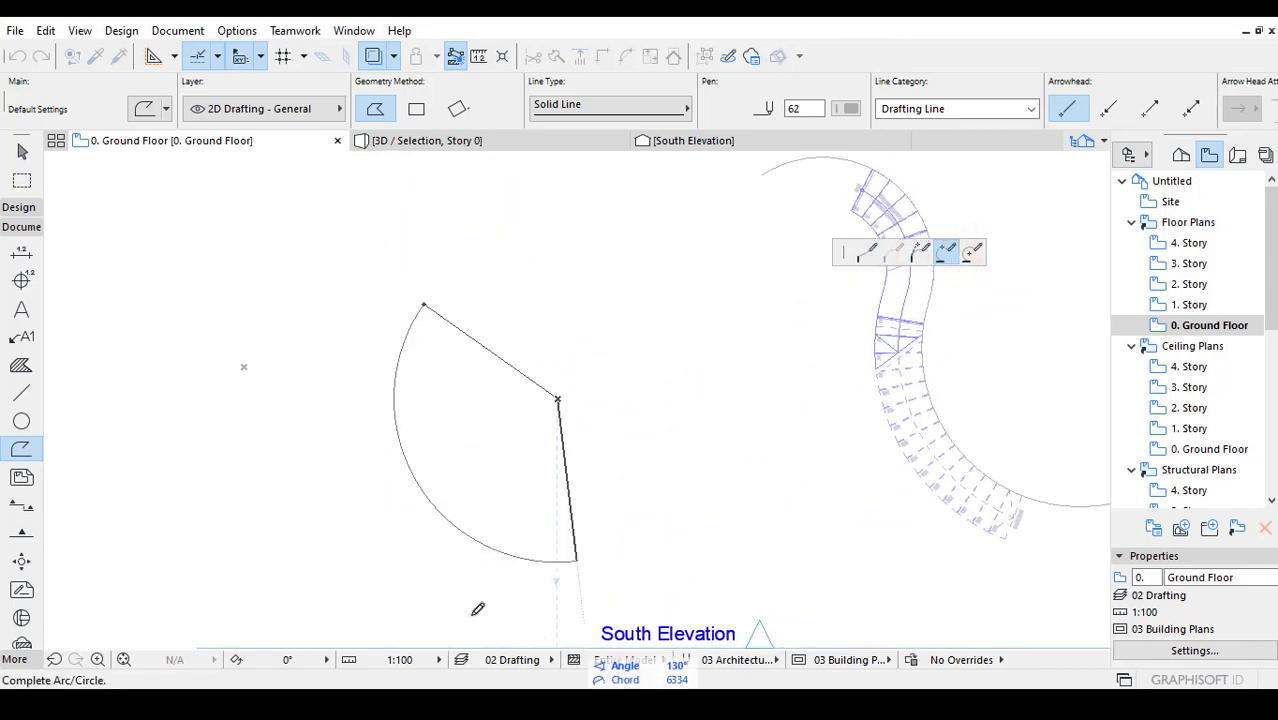
click(692, 334)
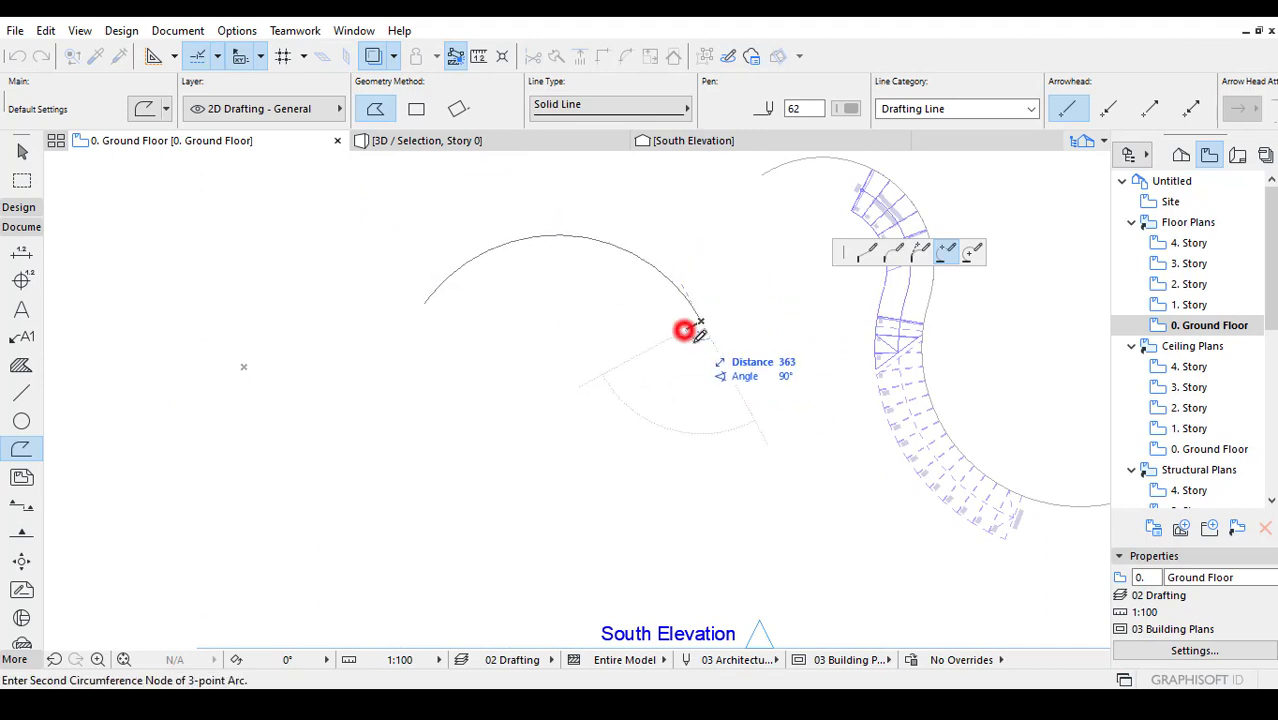
middle_drag(702, 320, 637, 405)
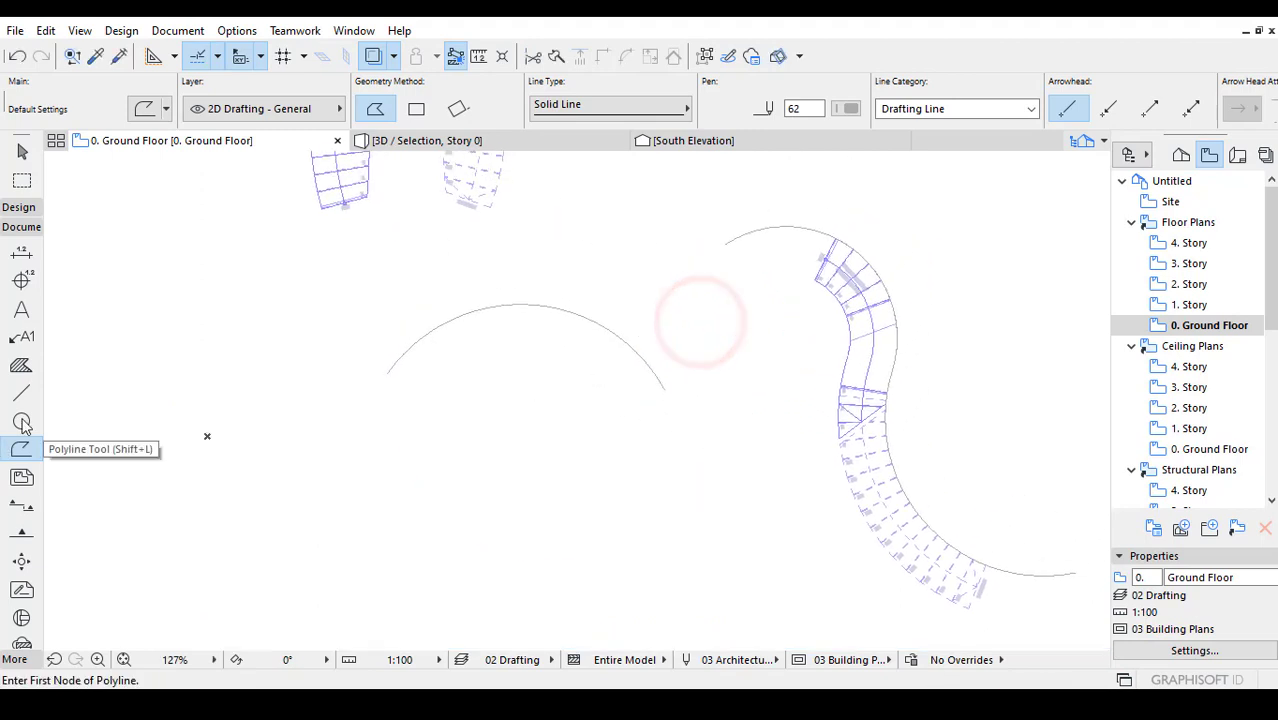
key(Escape)
Generate a curved stair along the outer side of the single-arc polyline with the Stair tool and Magic Wand.
click(28, 207)
click(22, 429)
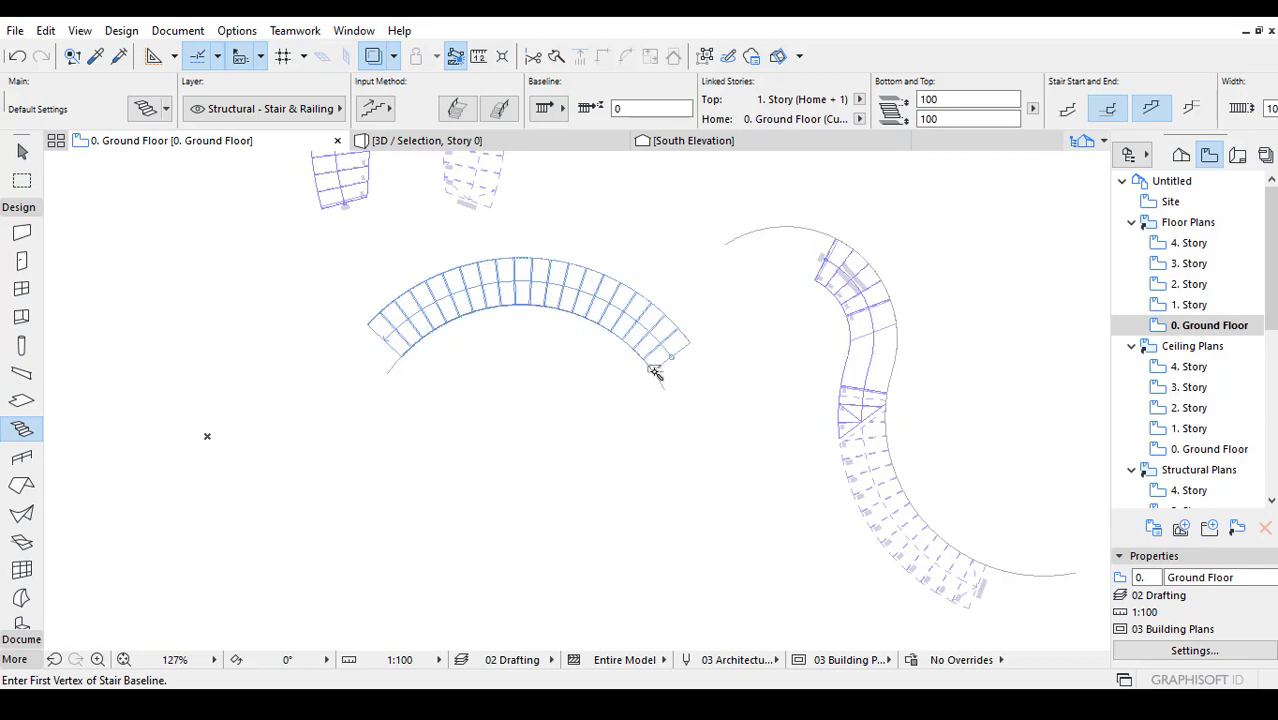
click(653, 368)
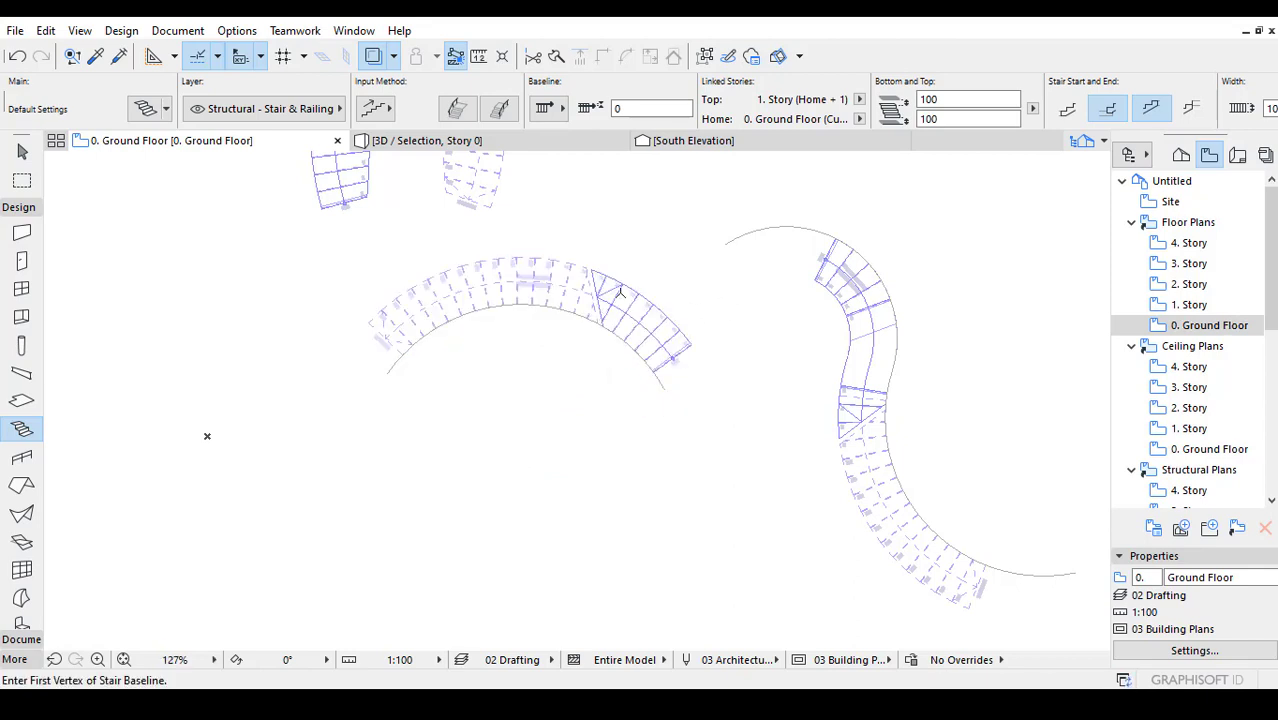
scroll(620, 290, up, 3)
key(Escape)
Reshape the baseline of the single-arc stair by moving it outward from the polyline and adjusting its curvature.
click(540, 347)
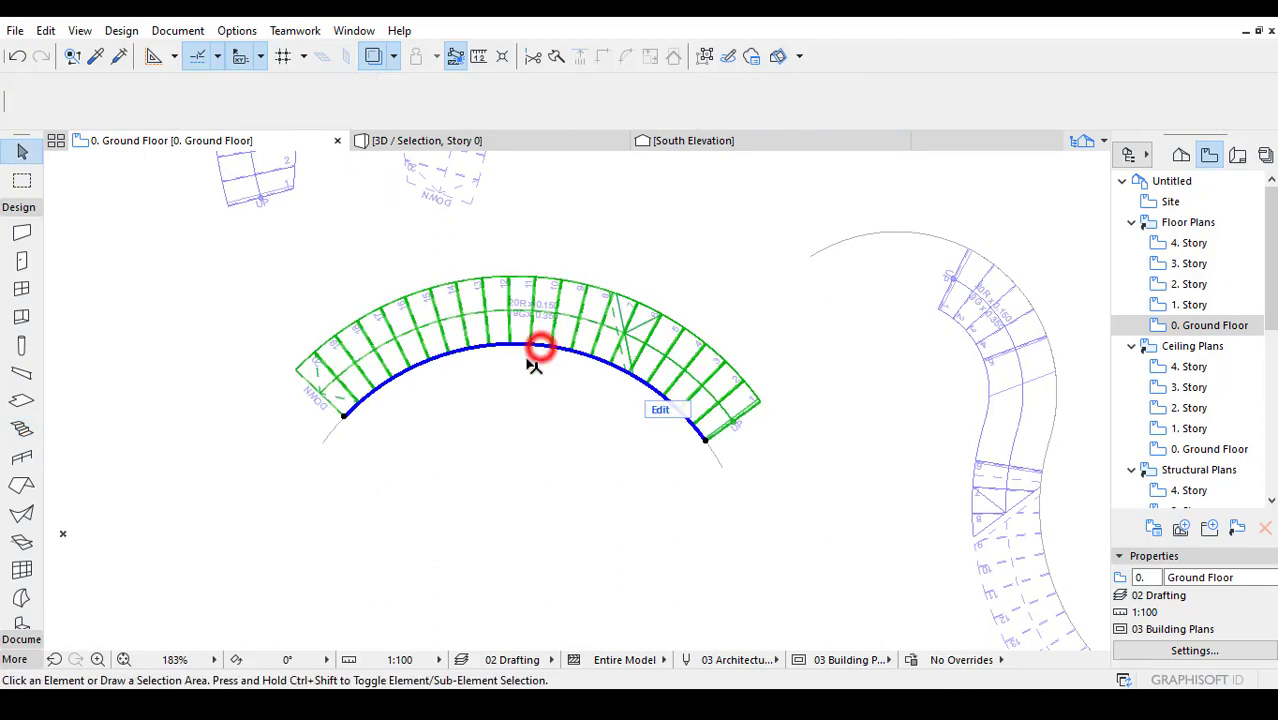
click(368, 395)
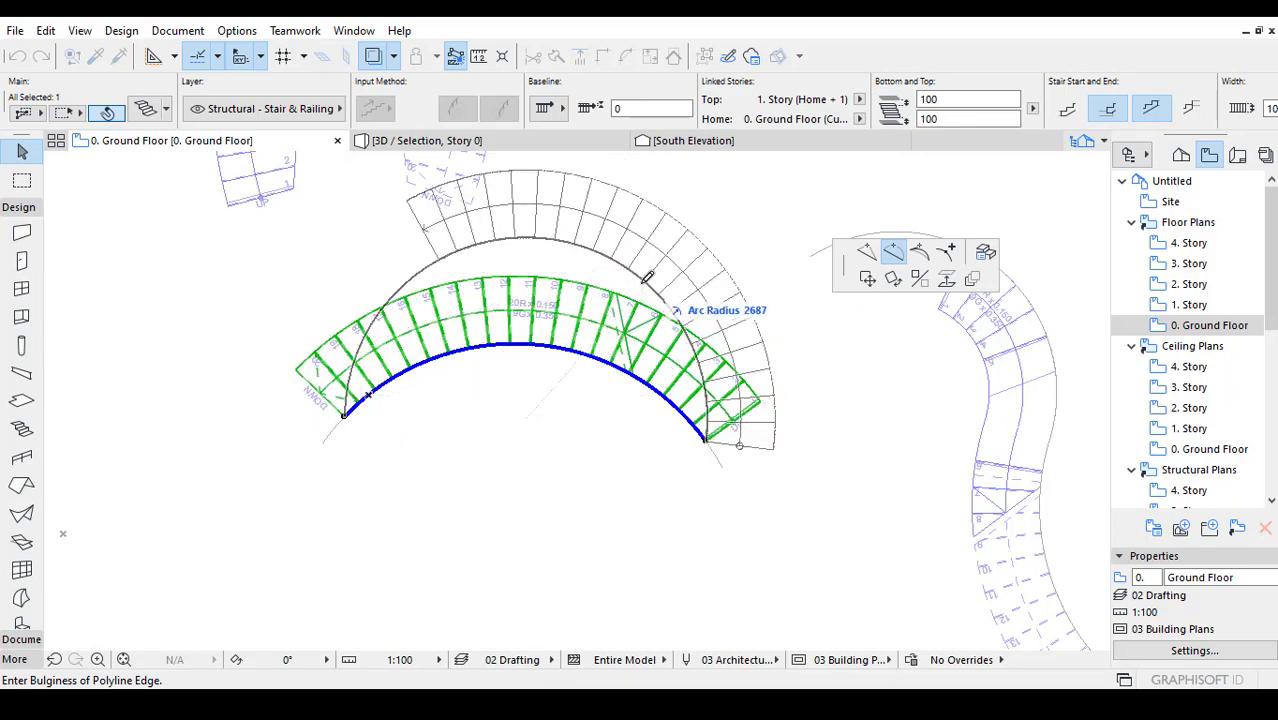
click(588, 340)
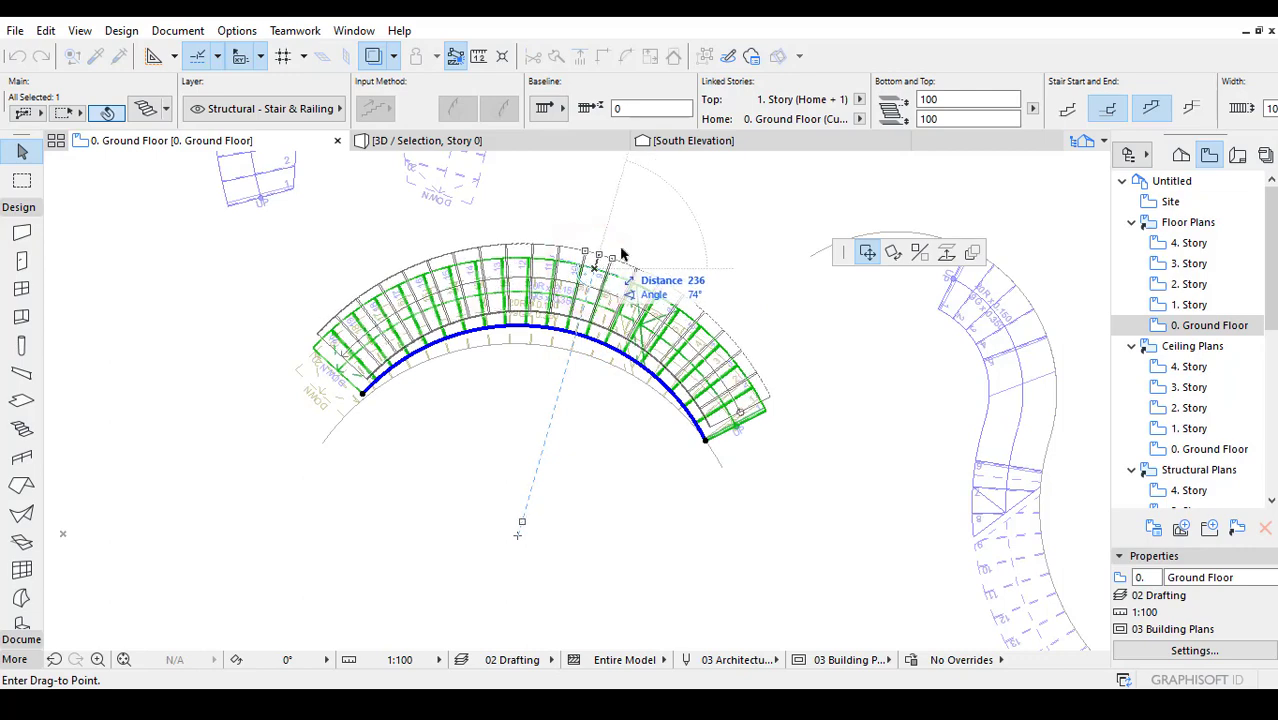
key(Escape)
click(579, 339)
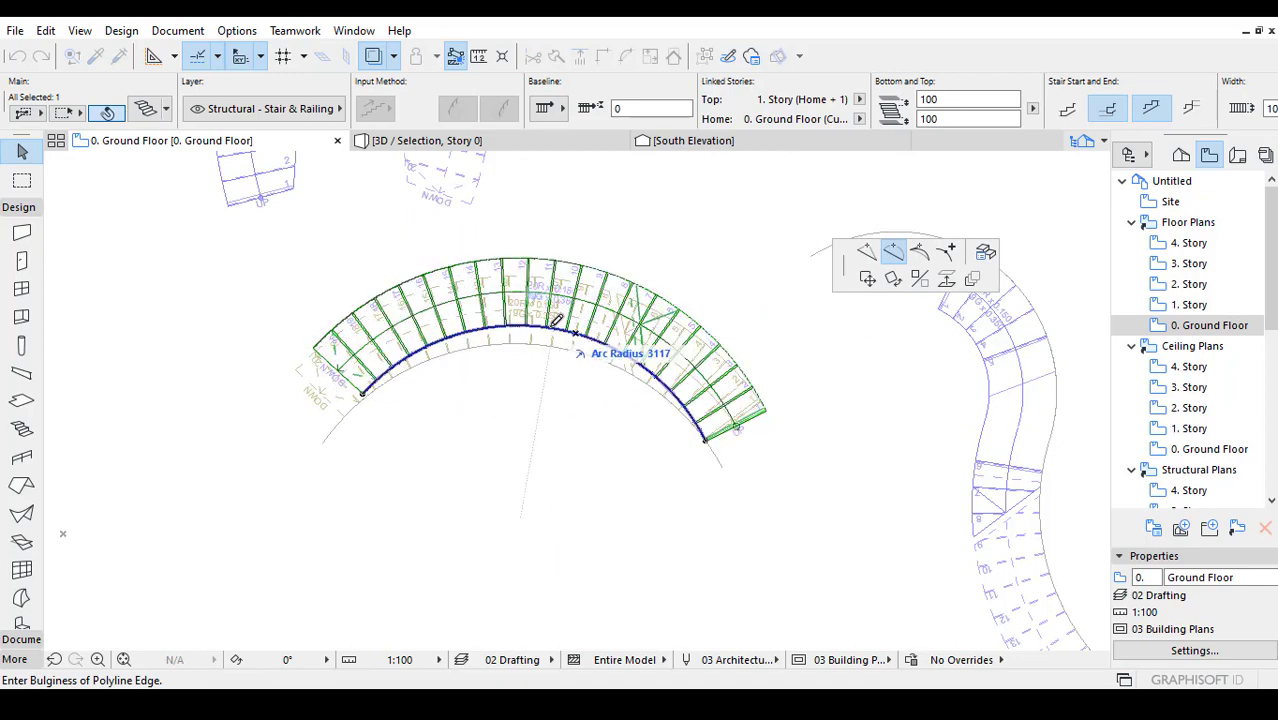
click(600, 352)
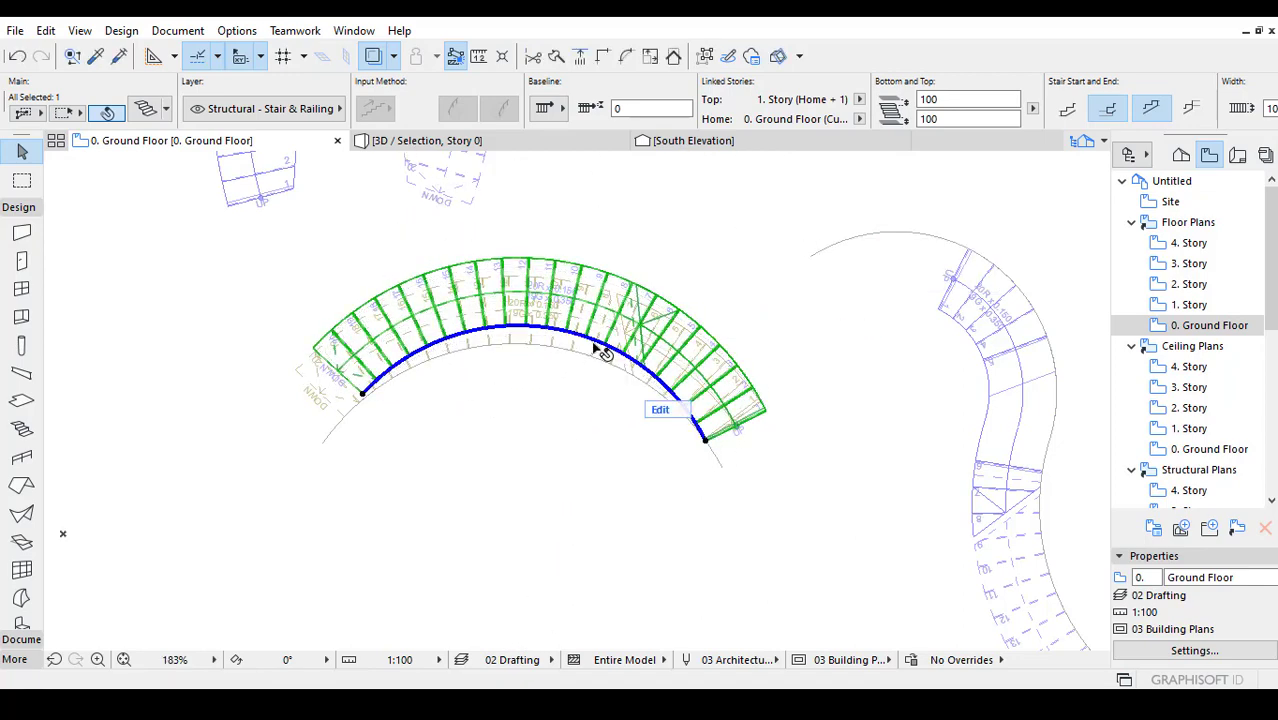
Edit the arc stair's boundaries, bulging the outer edge further outward and flattening the inner edge to a radius of about 4060.
click(660, 411)
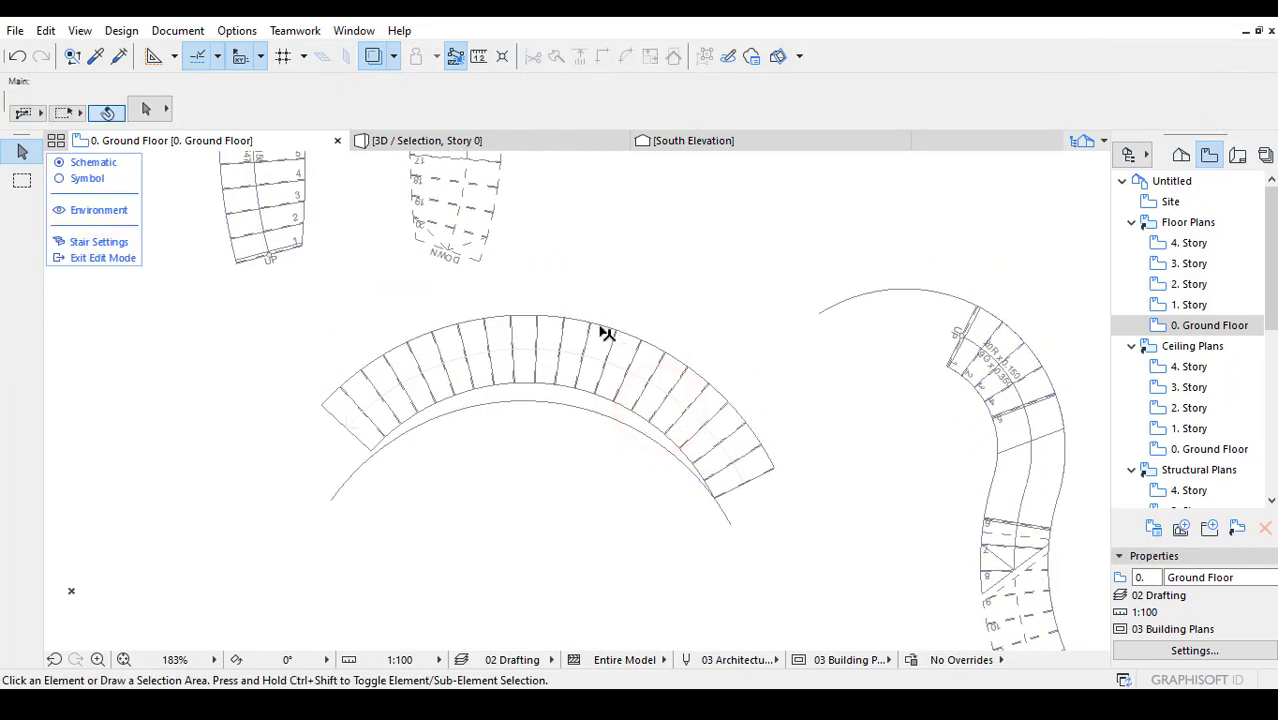
click(604, 328)
click(579, 320)
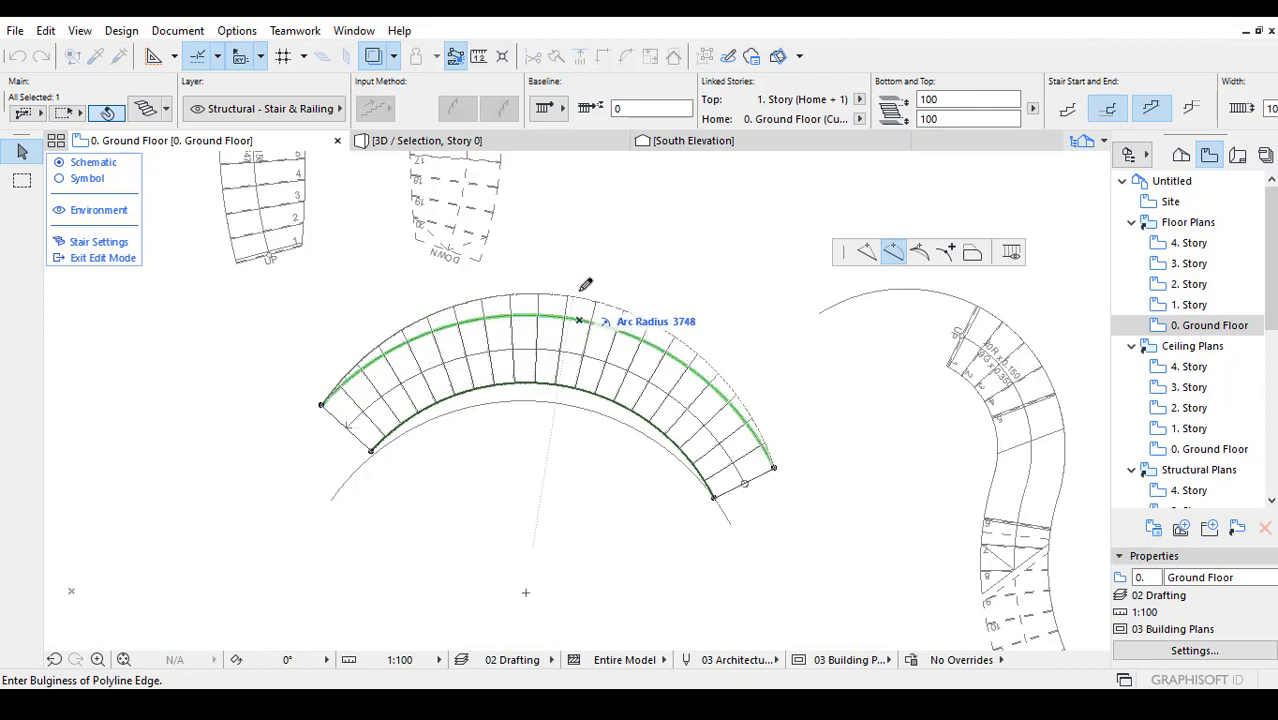
click(590, 278)
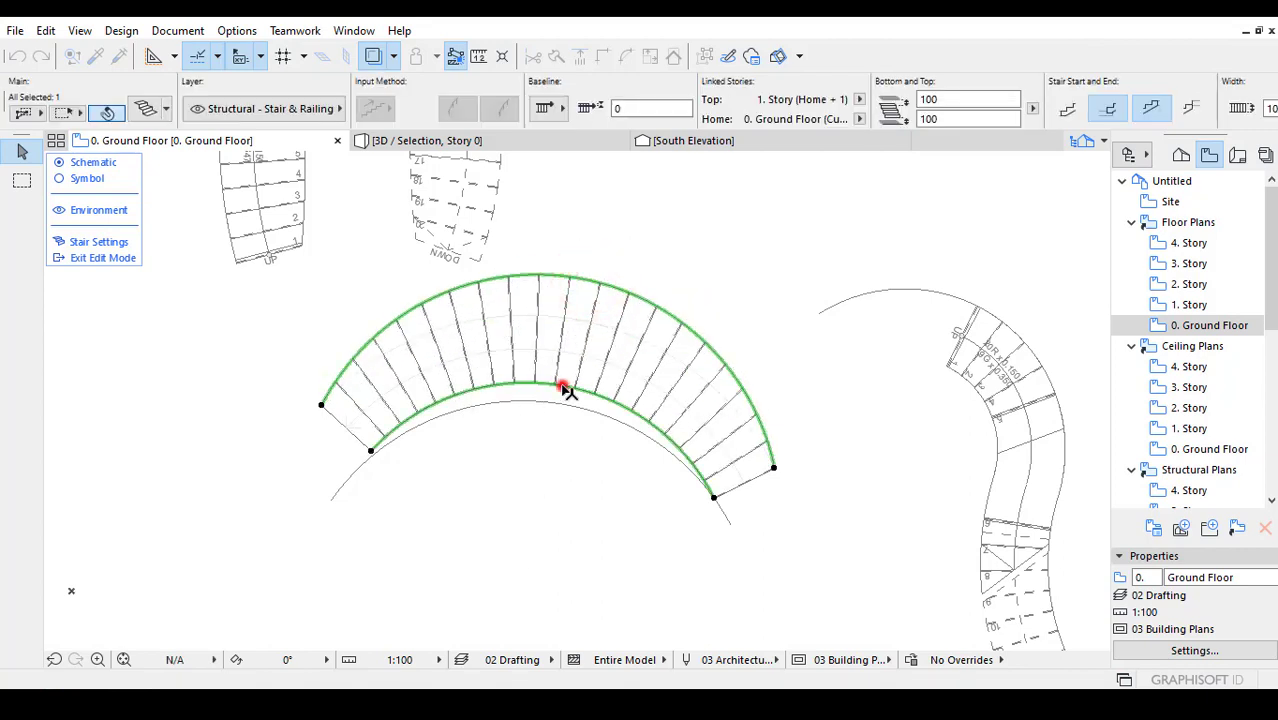
click(562, 384)
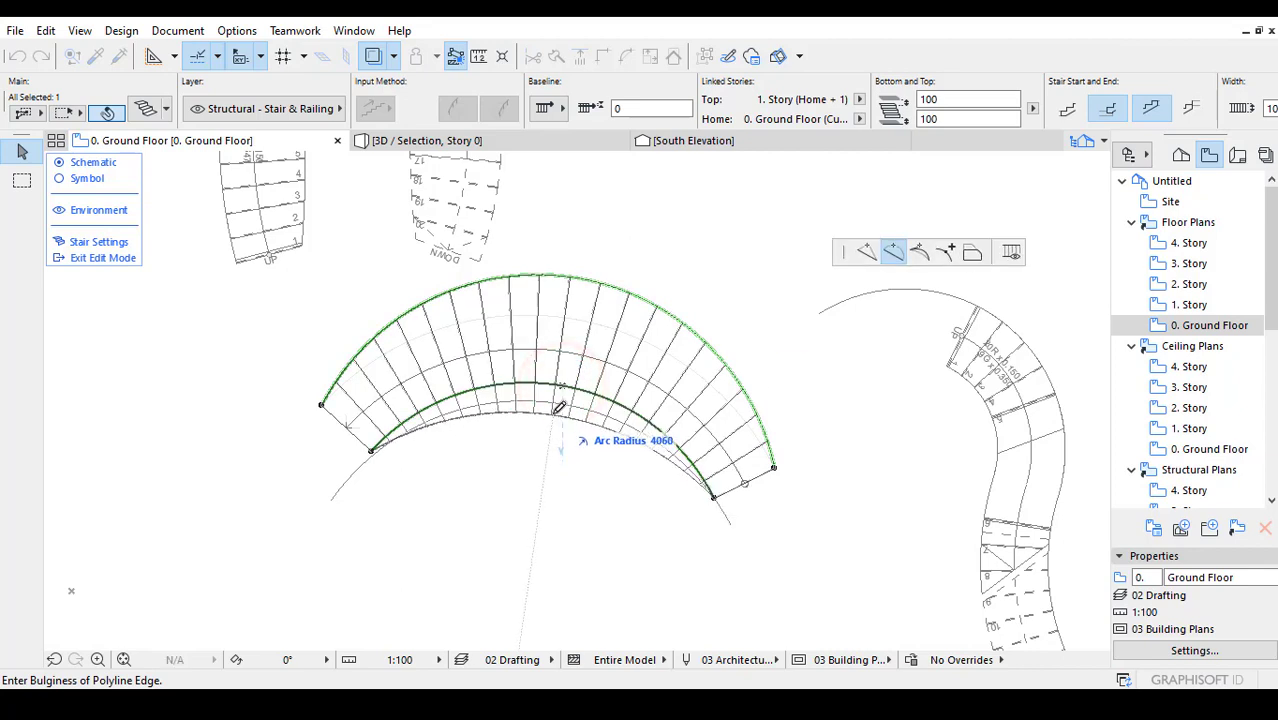
click(555, 408)
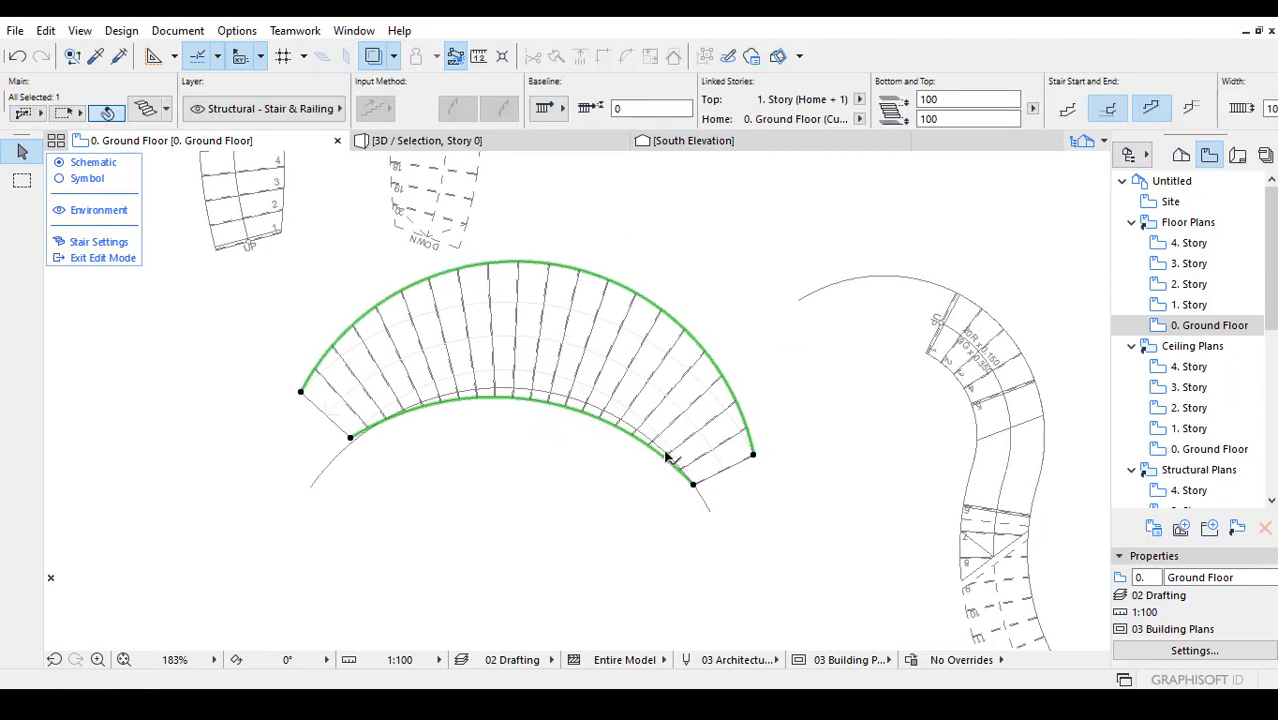
Examine the reshaped arc stair among all elements in 3D, leave stair edit mode and return to the ground floor plan.
scroll(633, 416, down, 3)
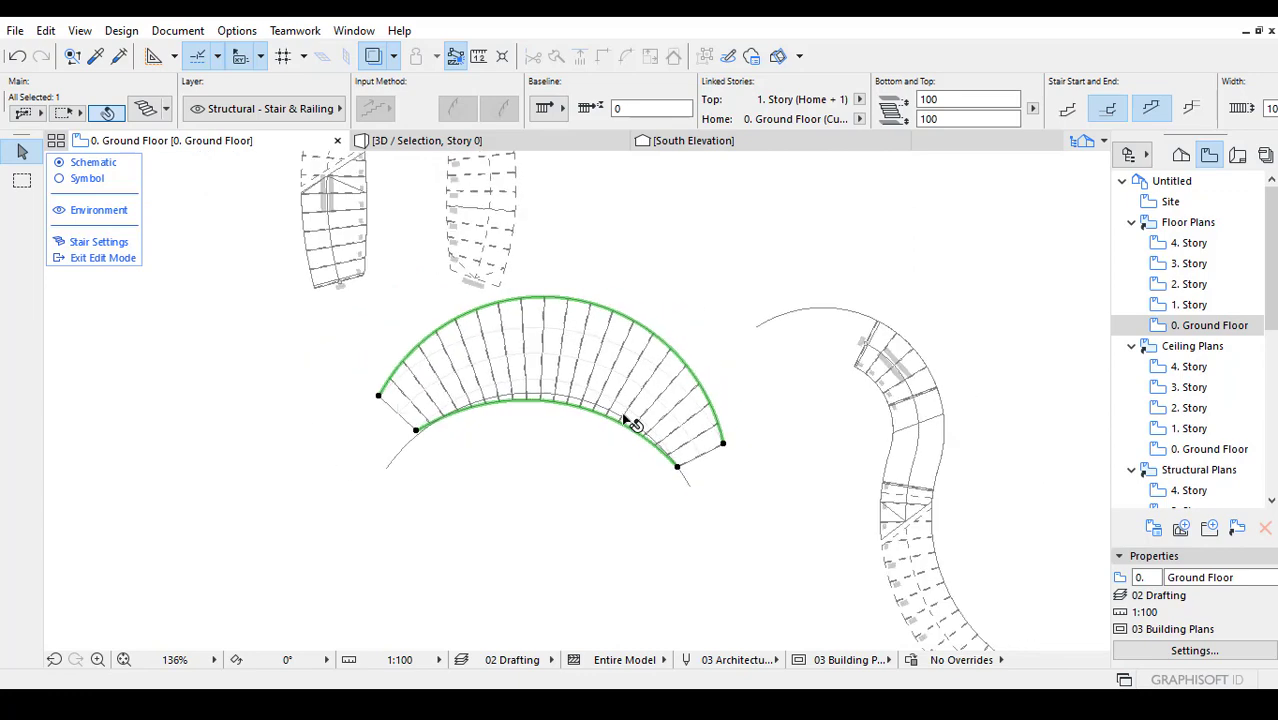
click(496, 142)
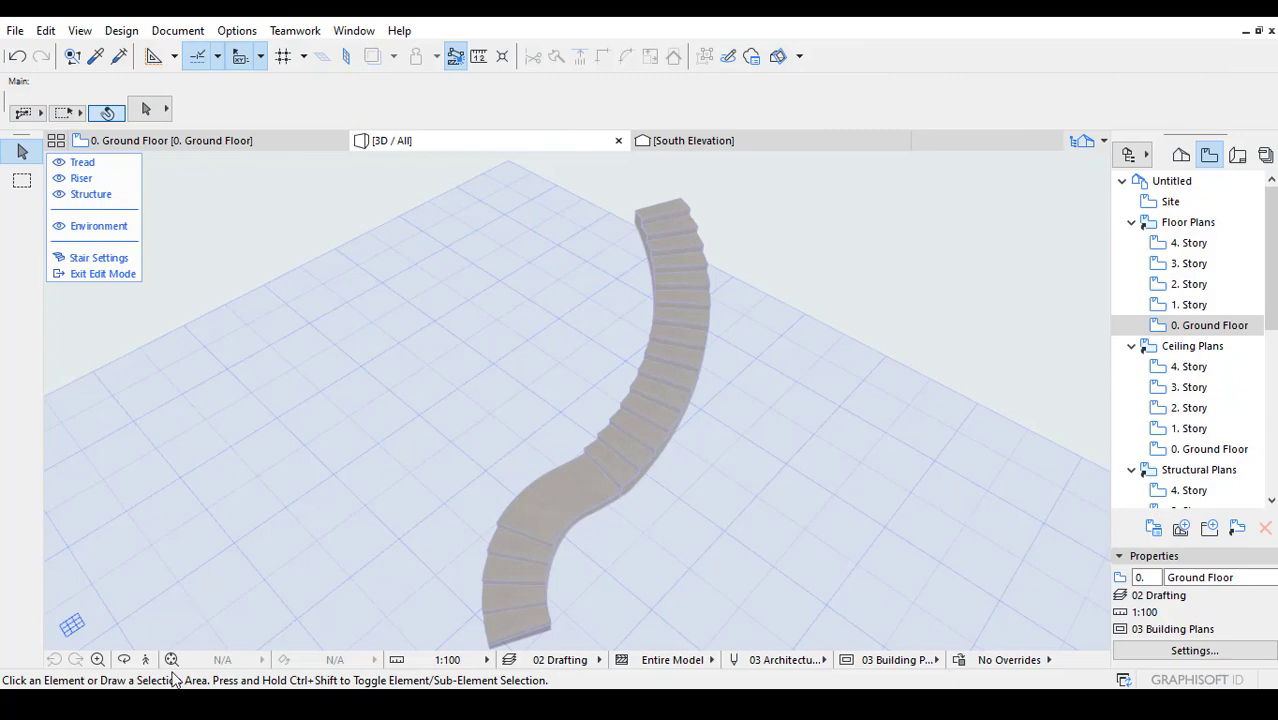
click(171, 660)
scroll(597, 499, up, 8)
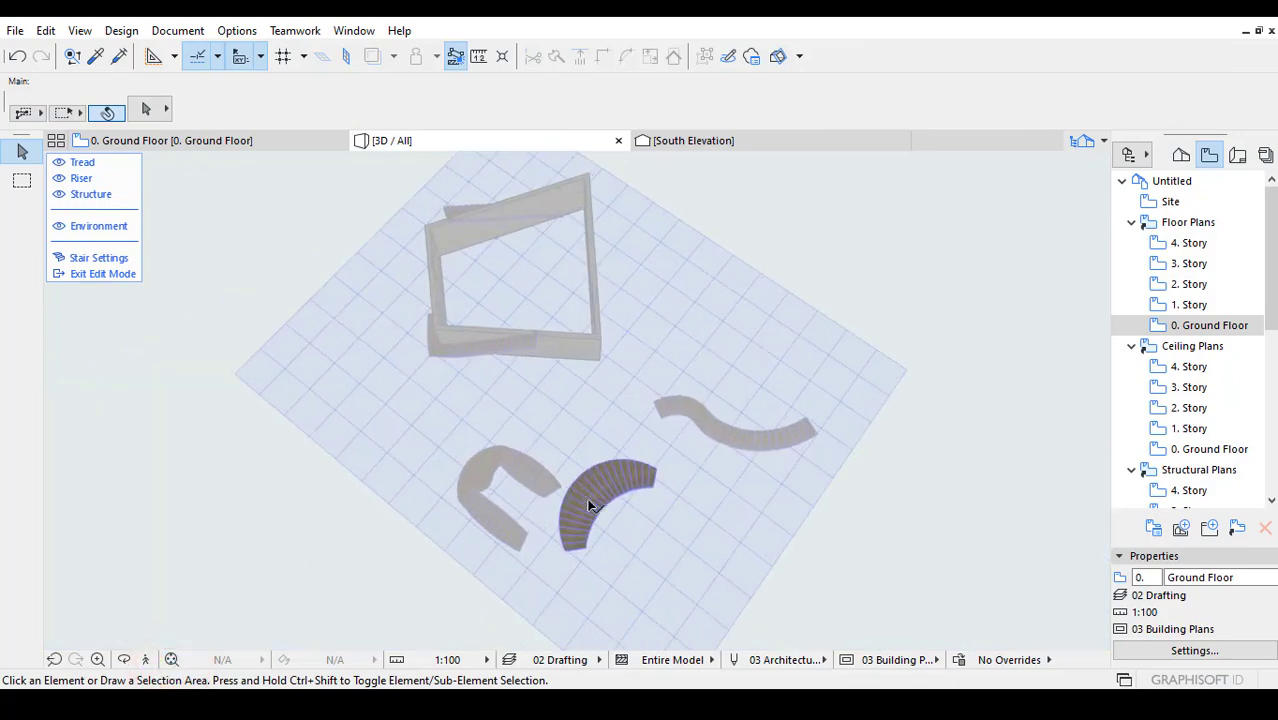
drag(670, 502, 613, 422)
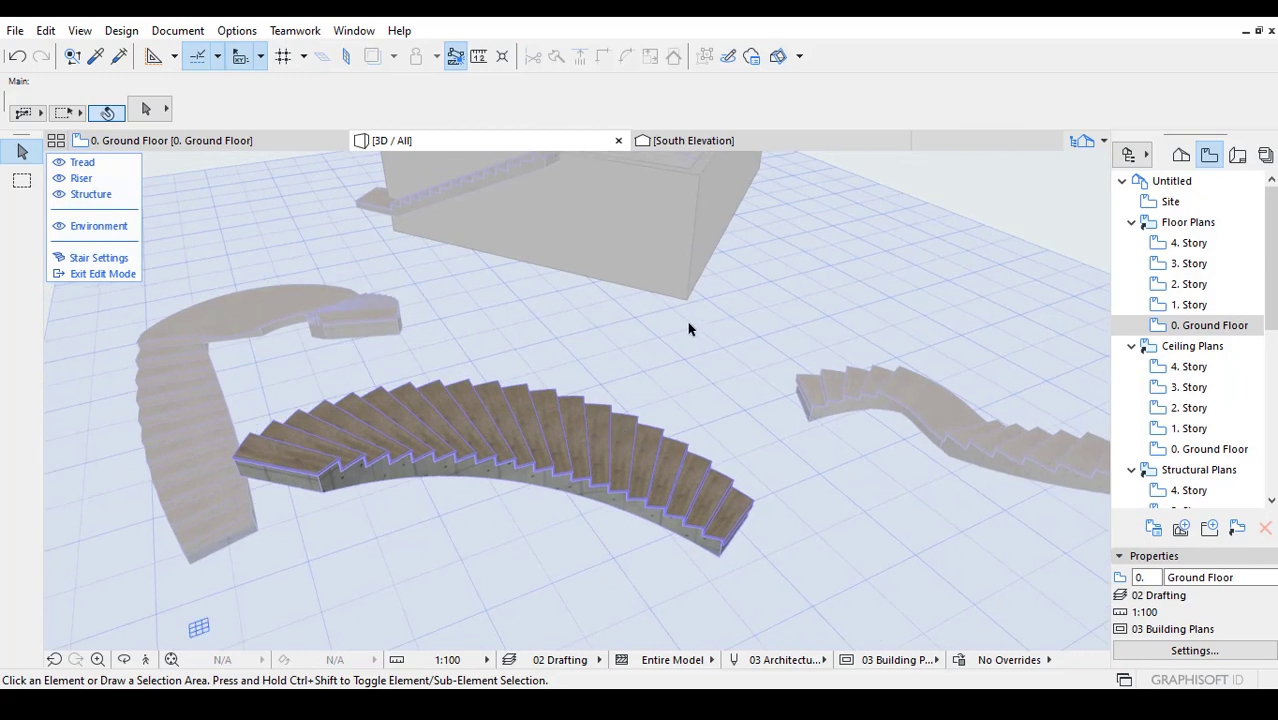
click(112, 274)
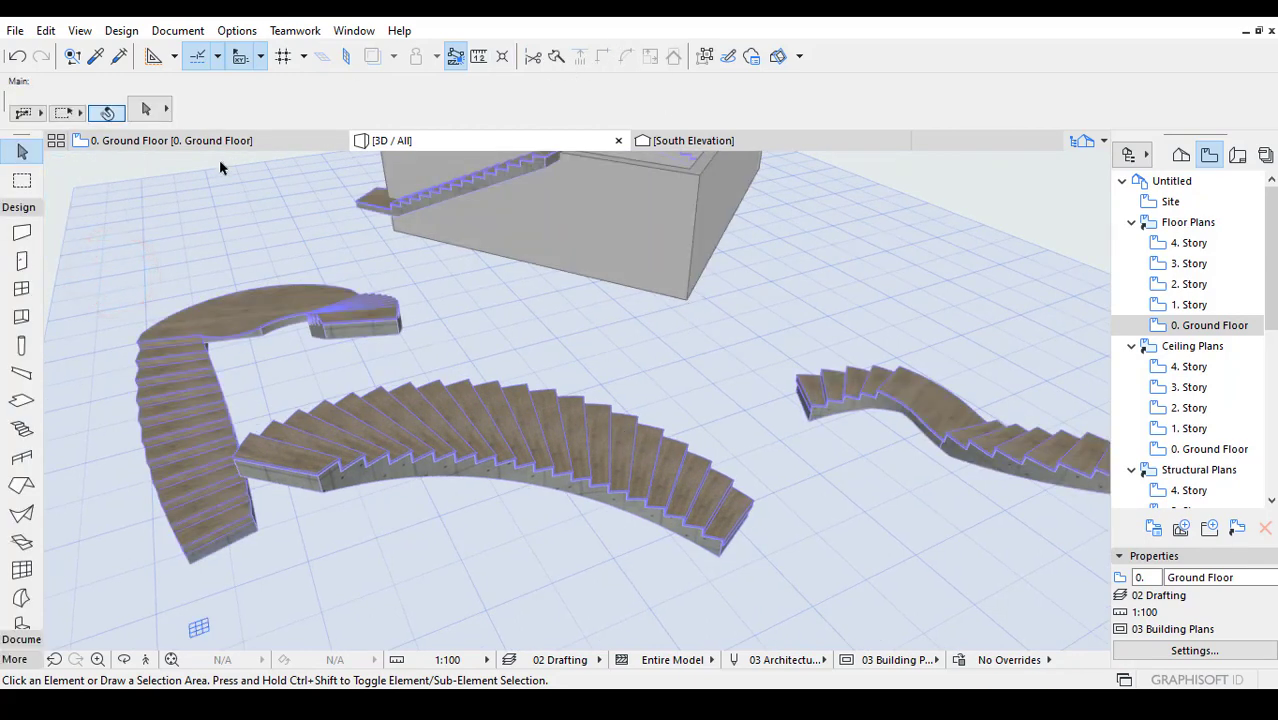
click(217, 141)
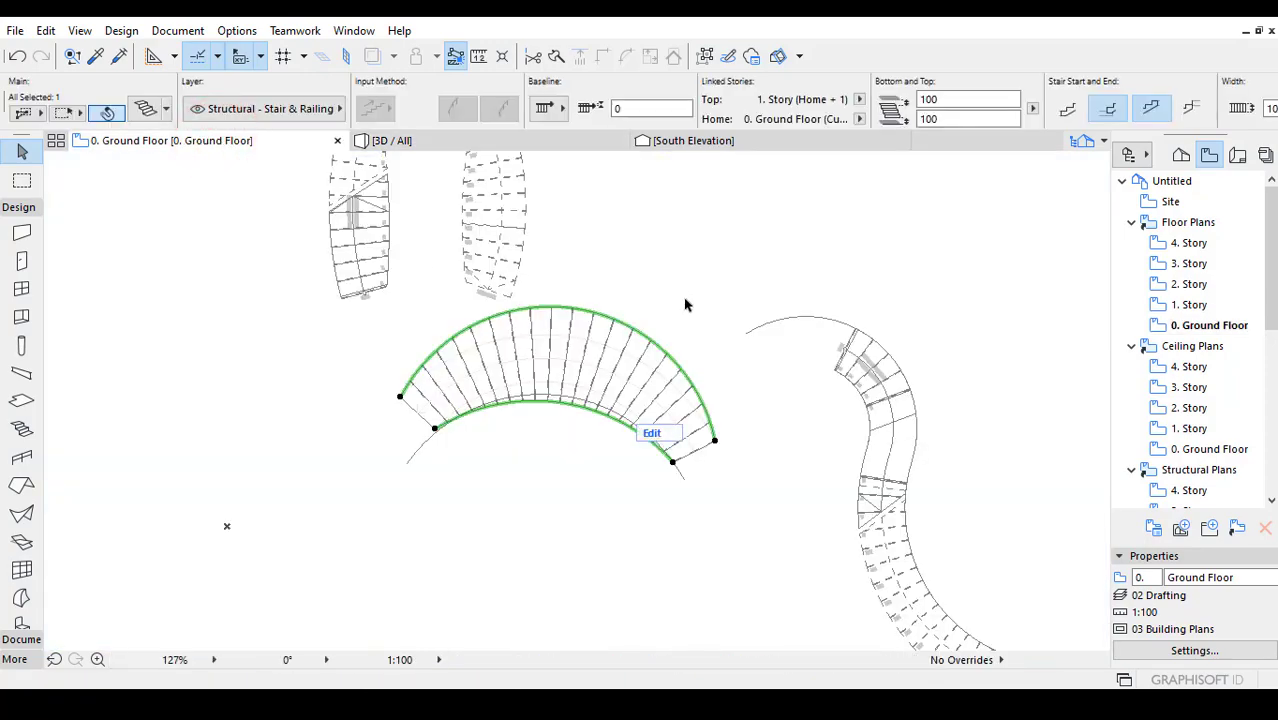
Examine the reshaped arc stair beside the U-shaped and S-shaped stairs in the ground floor plan and deselect it.
scroll(685, 308, down, 3)
scroll(679, 320, up, 1)
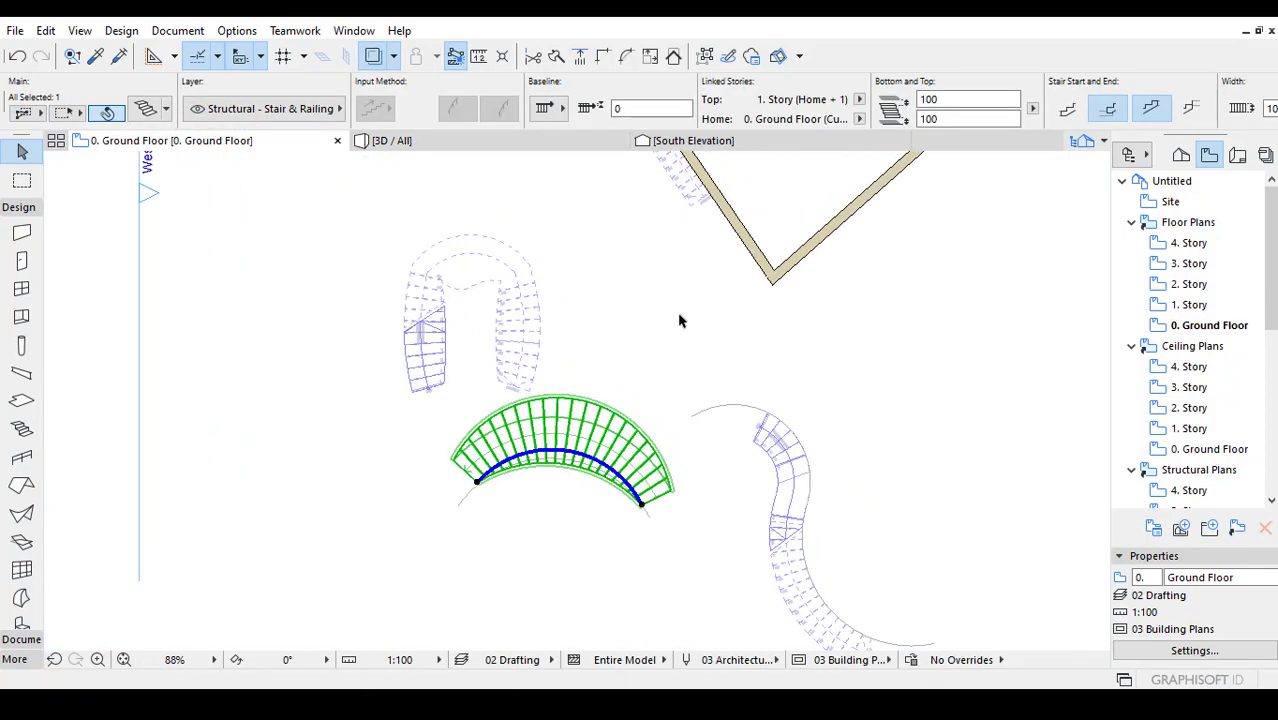
scroll(679, 320, down, 3)
scroll(422, 539, up, 3)
middle_drag(568, 434, 395, 160)
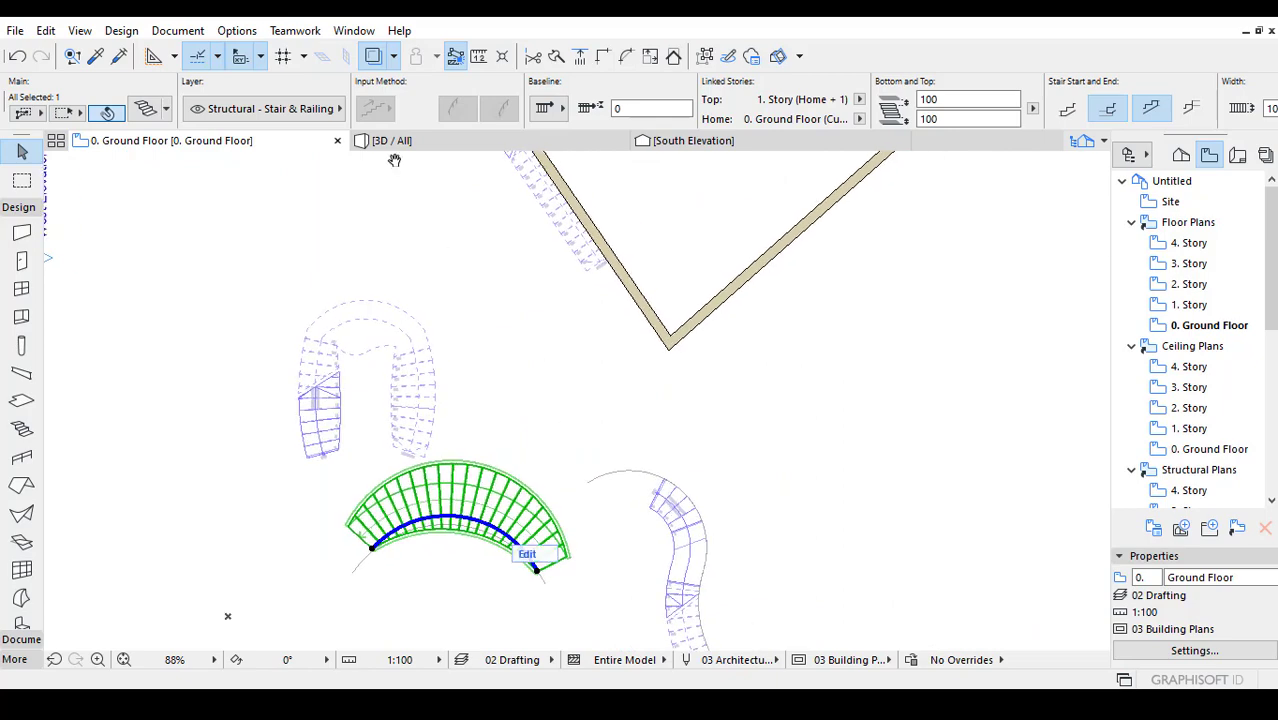
middle_drag(666, 417, 716, 495)
middle_drag(654, 431, 686, 577)
middle_drag(686, 368, 551, 388)
scroll(515, 345, up, 4)
key(Escape)
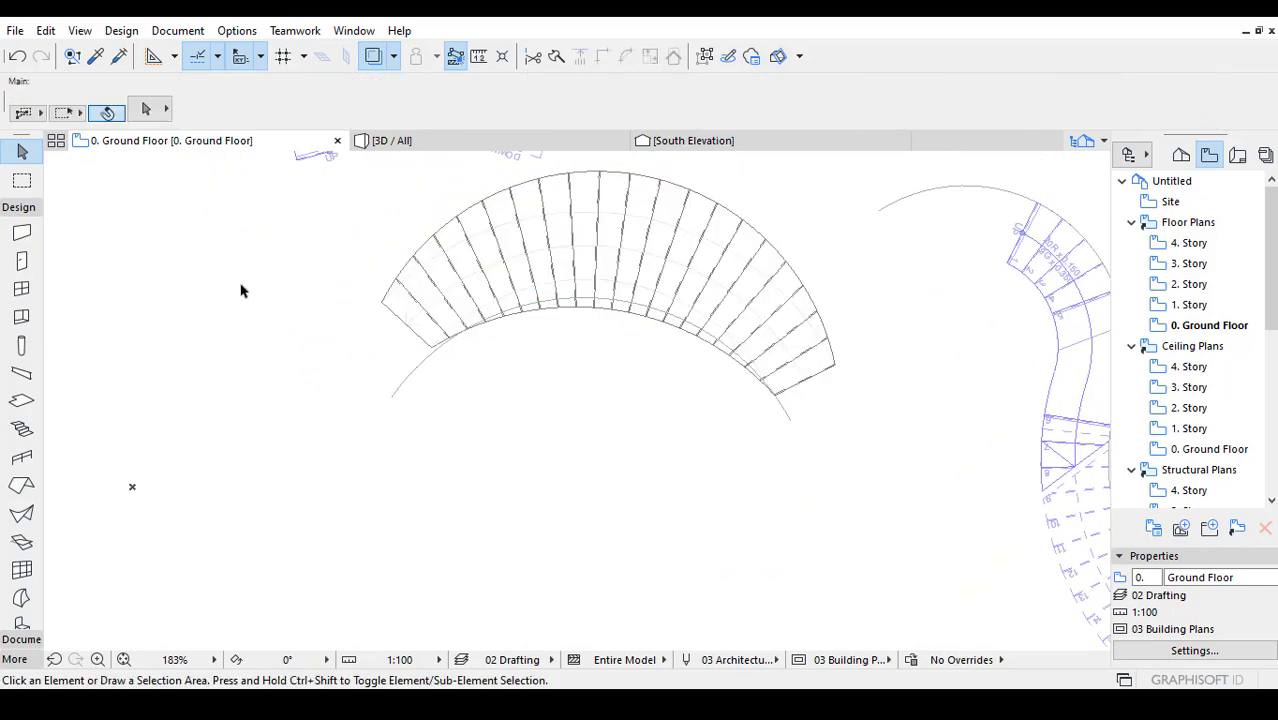
Draw an L-shaped chained wall in the free space northeast of the U-shaped stair, running east and then south.
scroll(642, 474, down, 6)
click(22, 232)
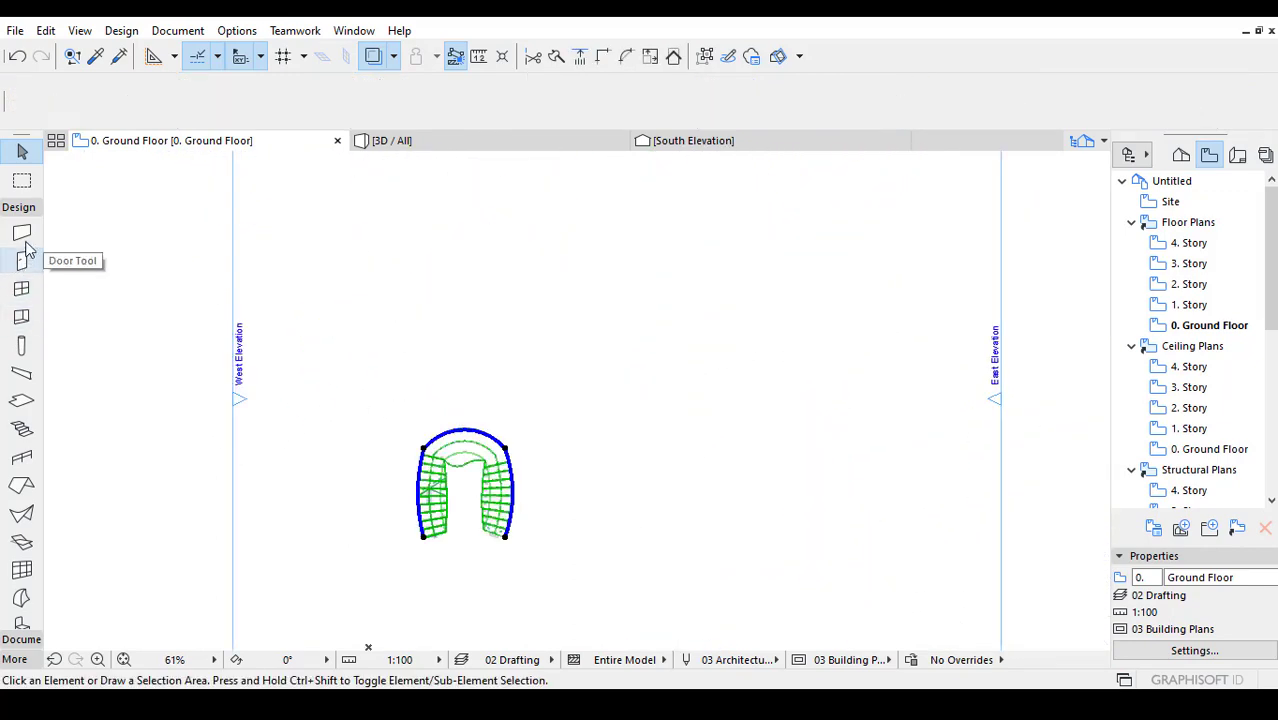
click(560, 311)
click(720, 311)
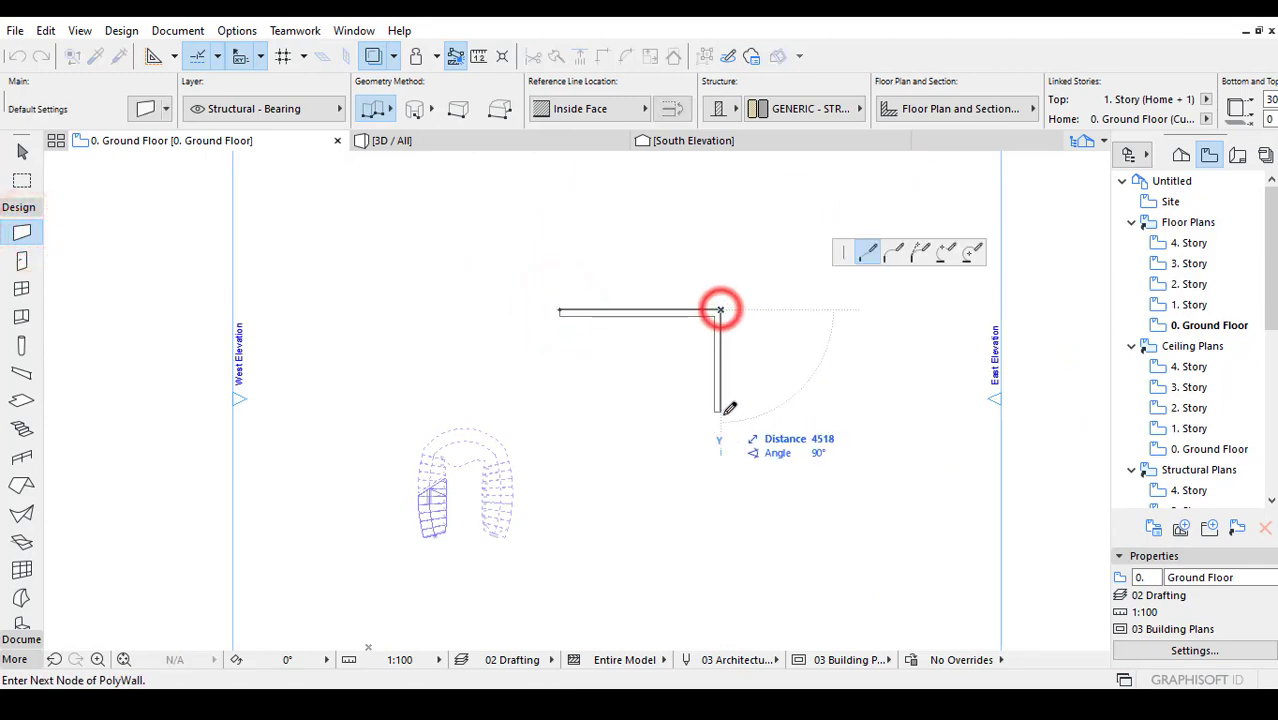
click(720, 462)
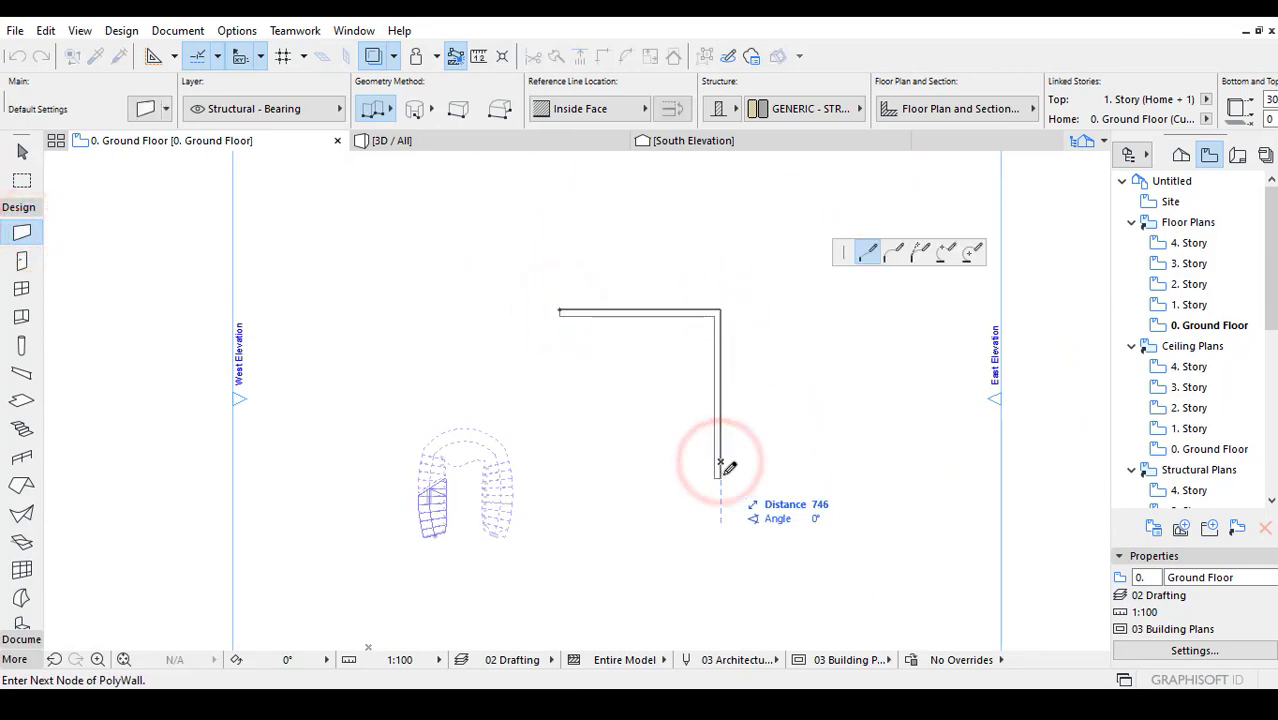
double_click(720, 462)
Draw an L-shaped stair along the inner faces of the new walls, turning south at their inside corner.
scroll(653, 339, up, 3)
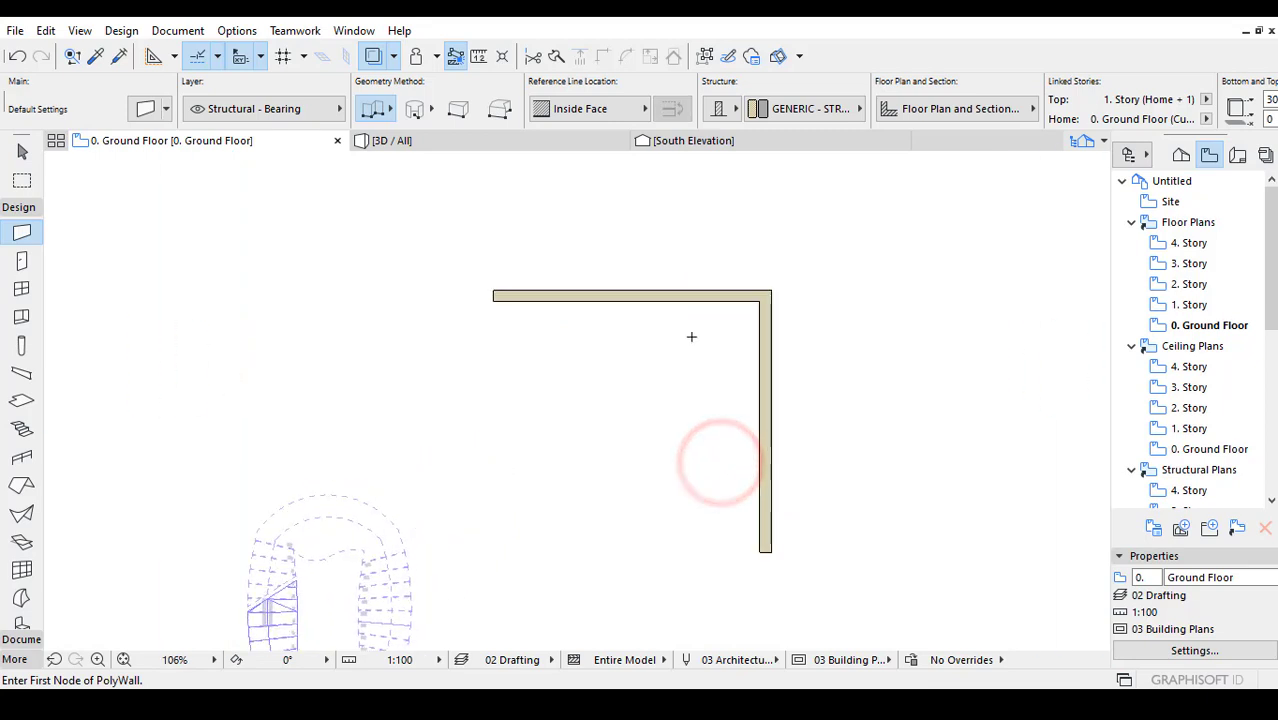
scroll(640, 330, up, 3)
scroll(530, 320, down, 3)
scroll(527, 290, up, 3)
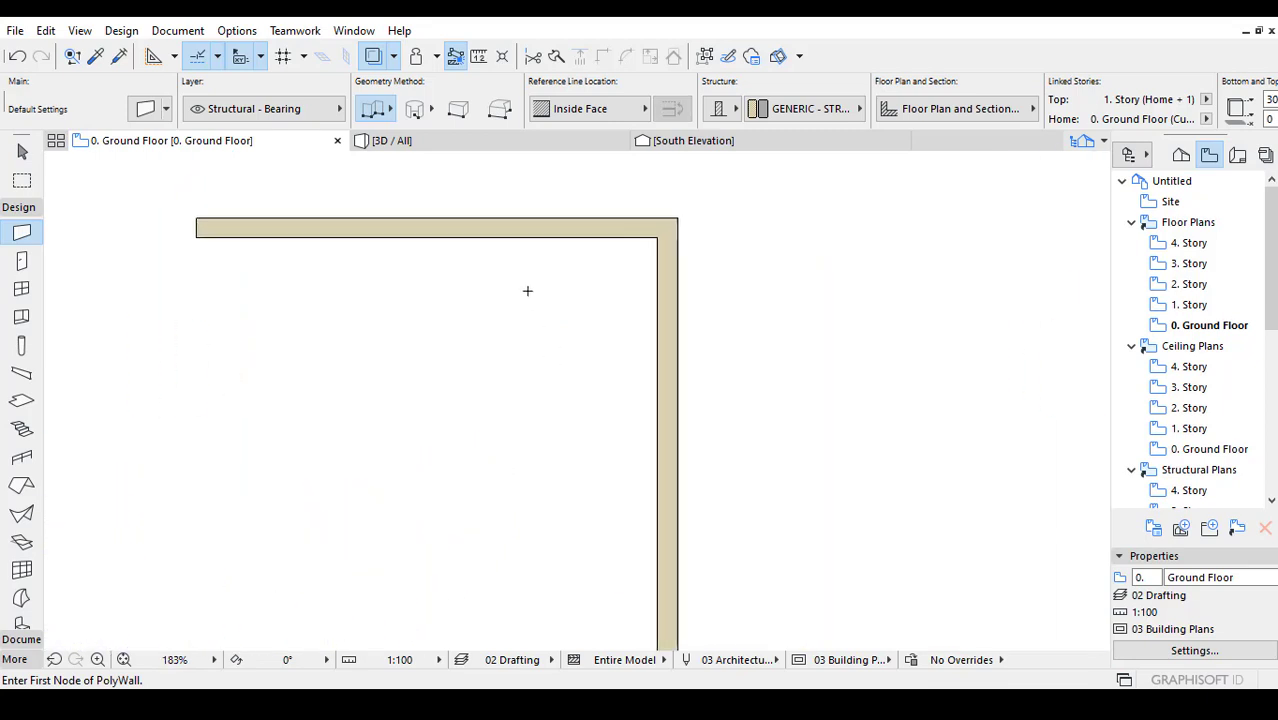
middle_drag(582, 463, 569, 423)
scroll(582, 442, down, 1)
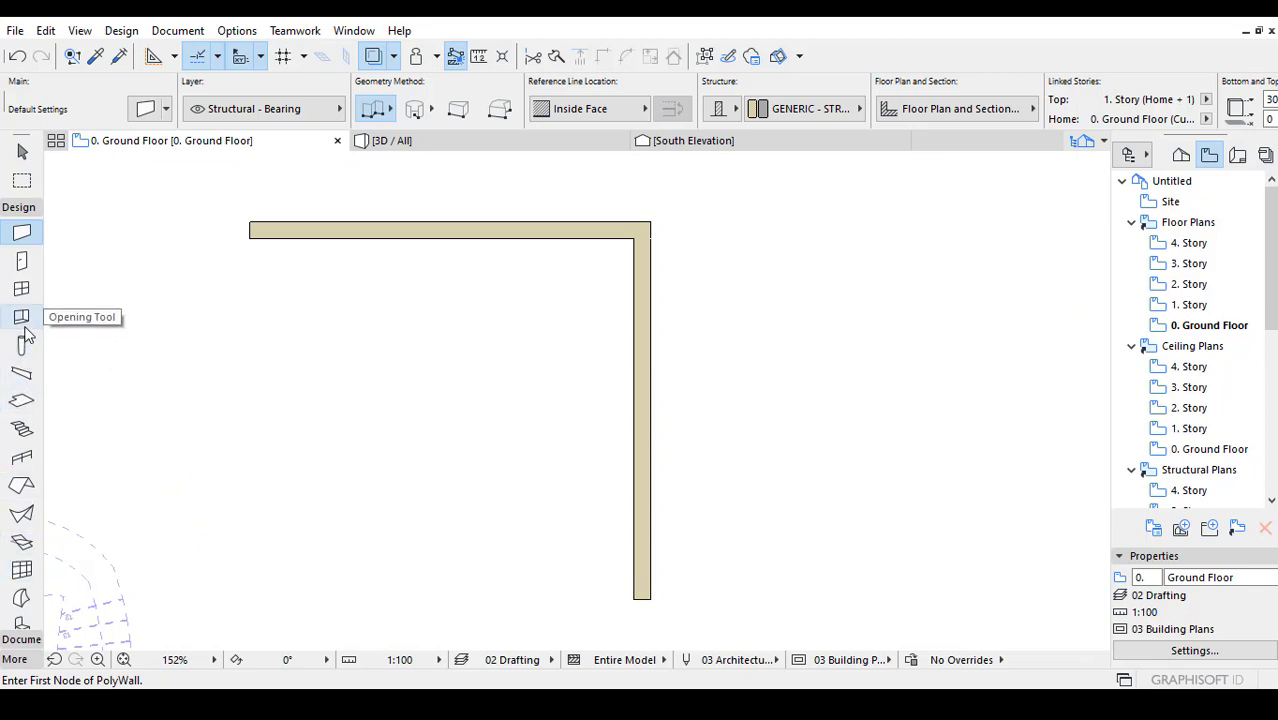
click(21, 428)
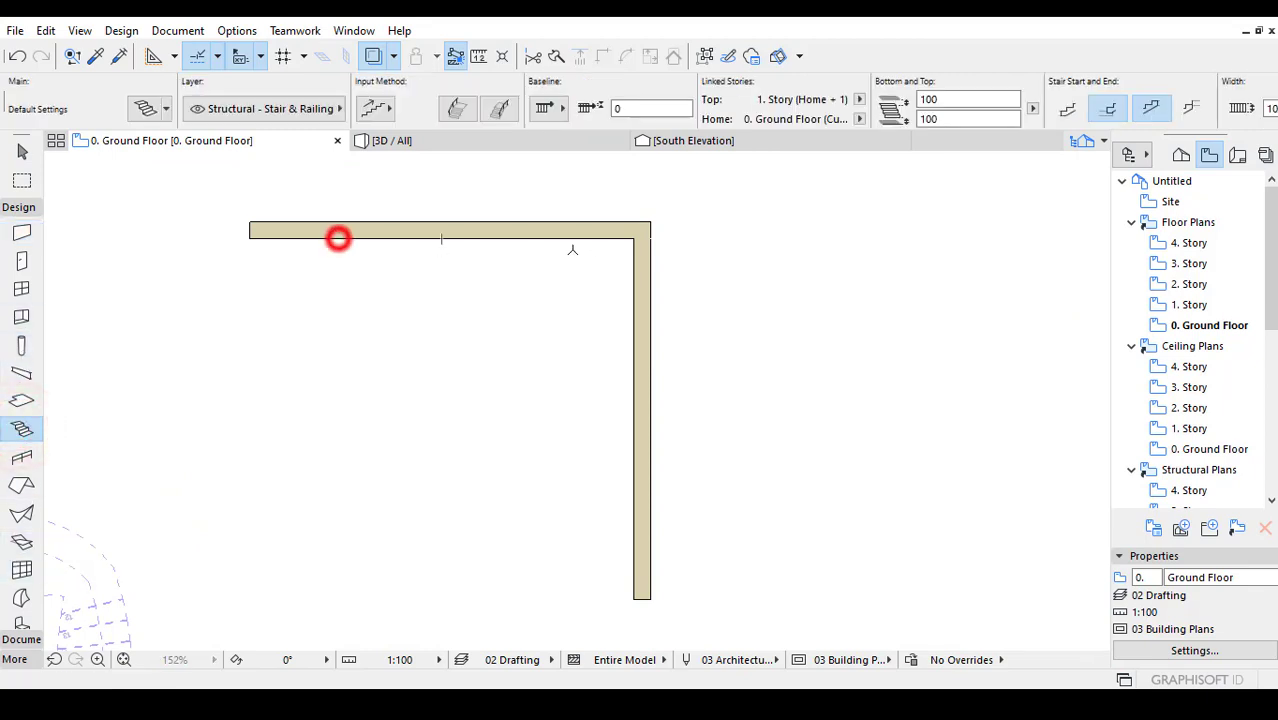
click(338, 238)
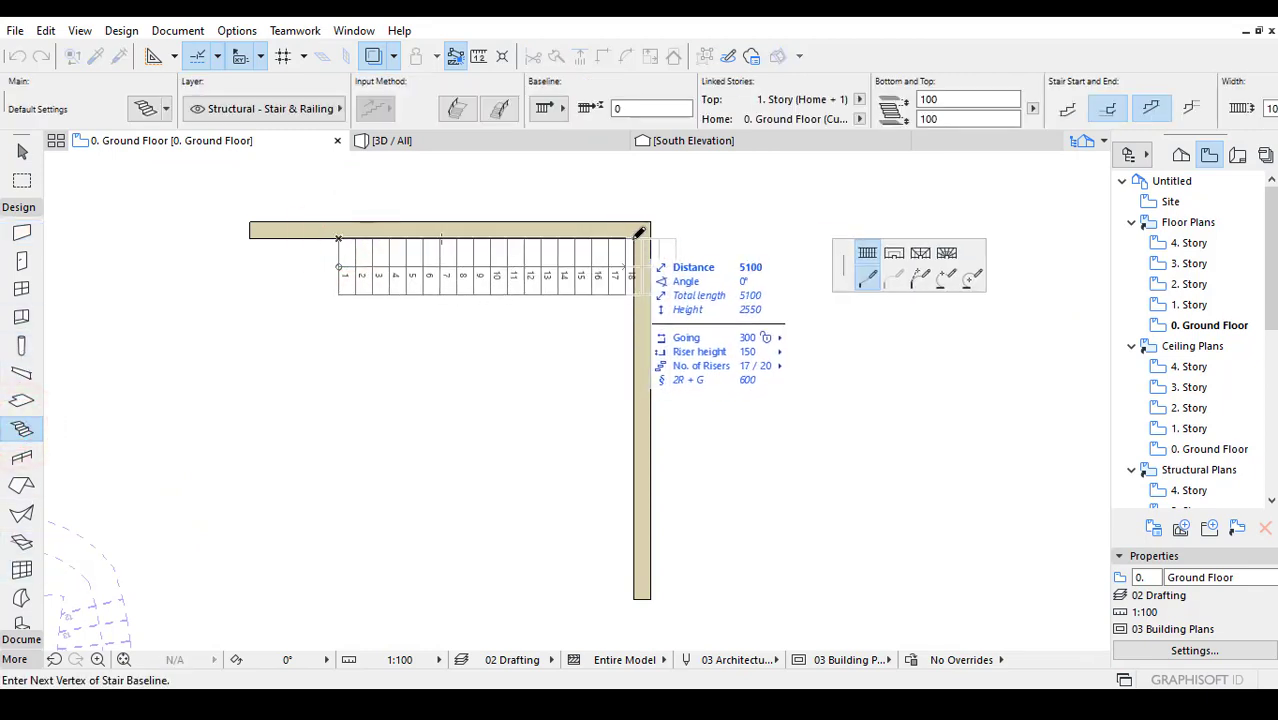
click(633, 238)
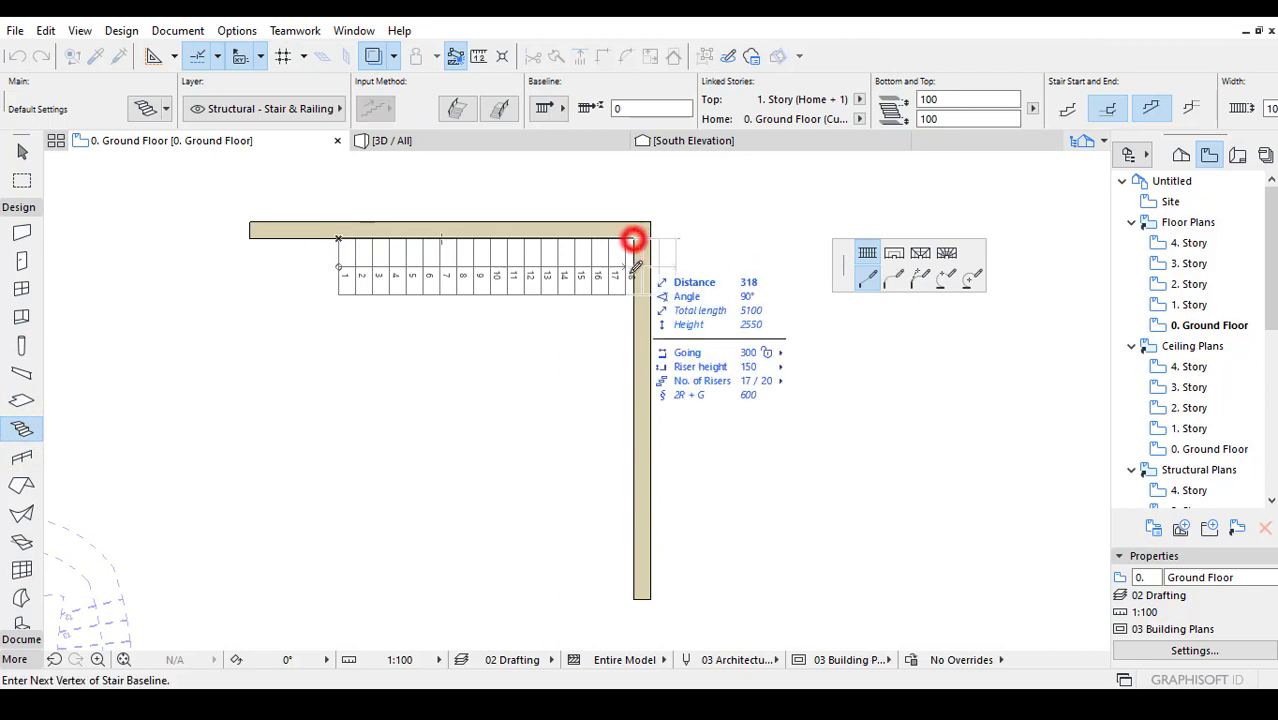
double_click(636, 452)
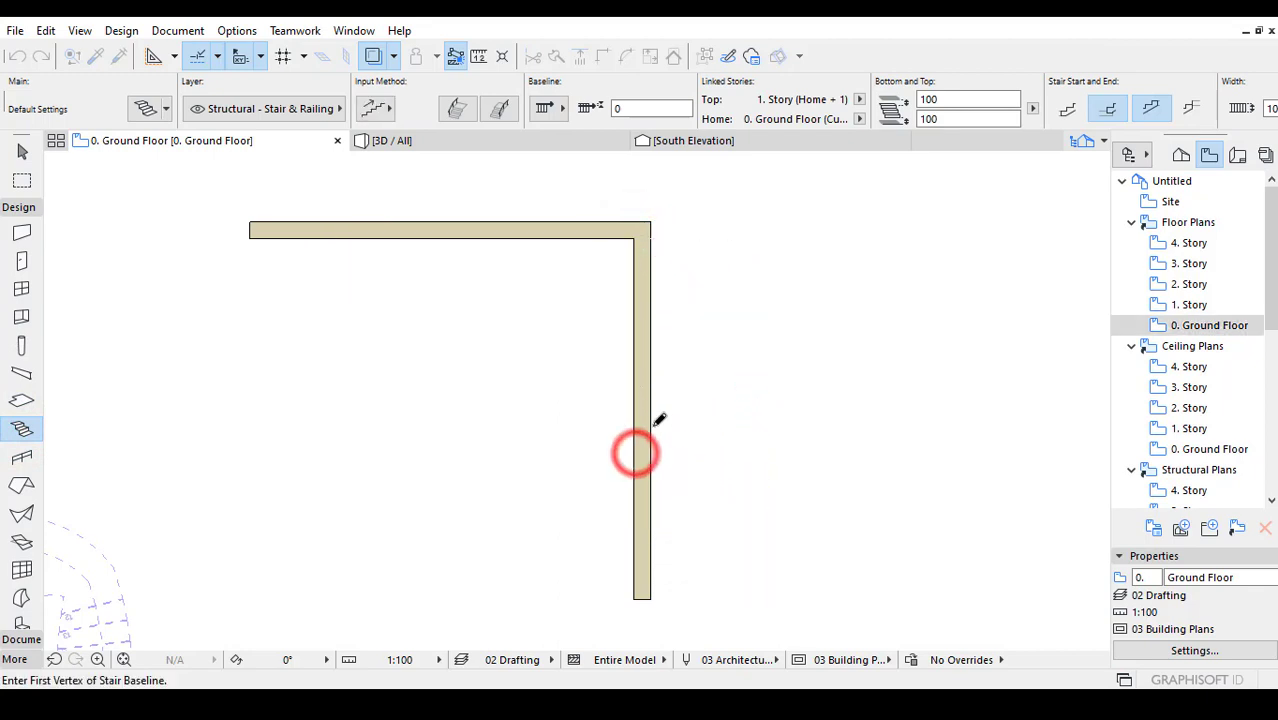
Shorten the L-shaped stair's upper flight by moving the baseline's start node east along the wall's inner face.
scroll(627, 430, up, 2)
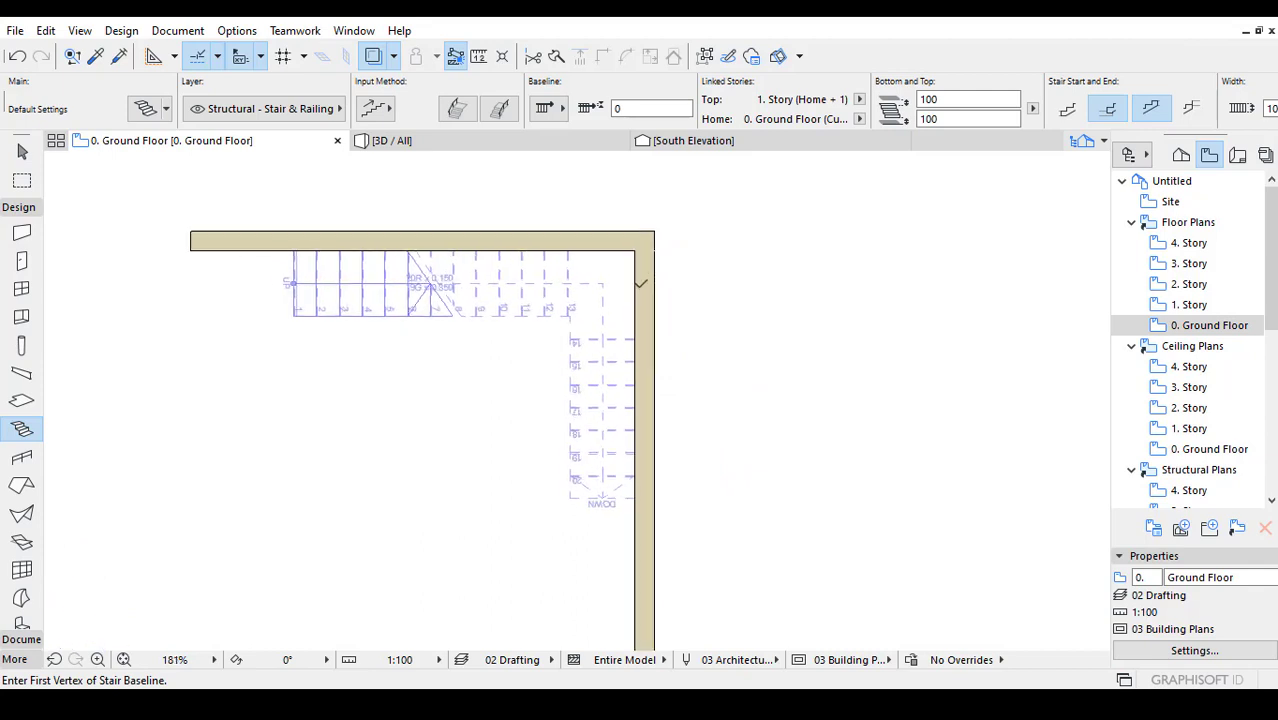
scroll(565, 414, down, 1)
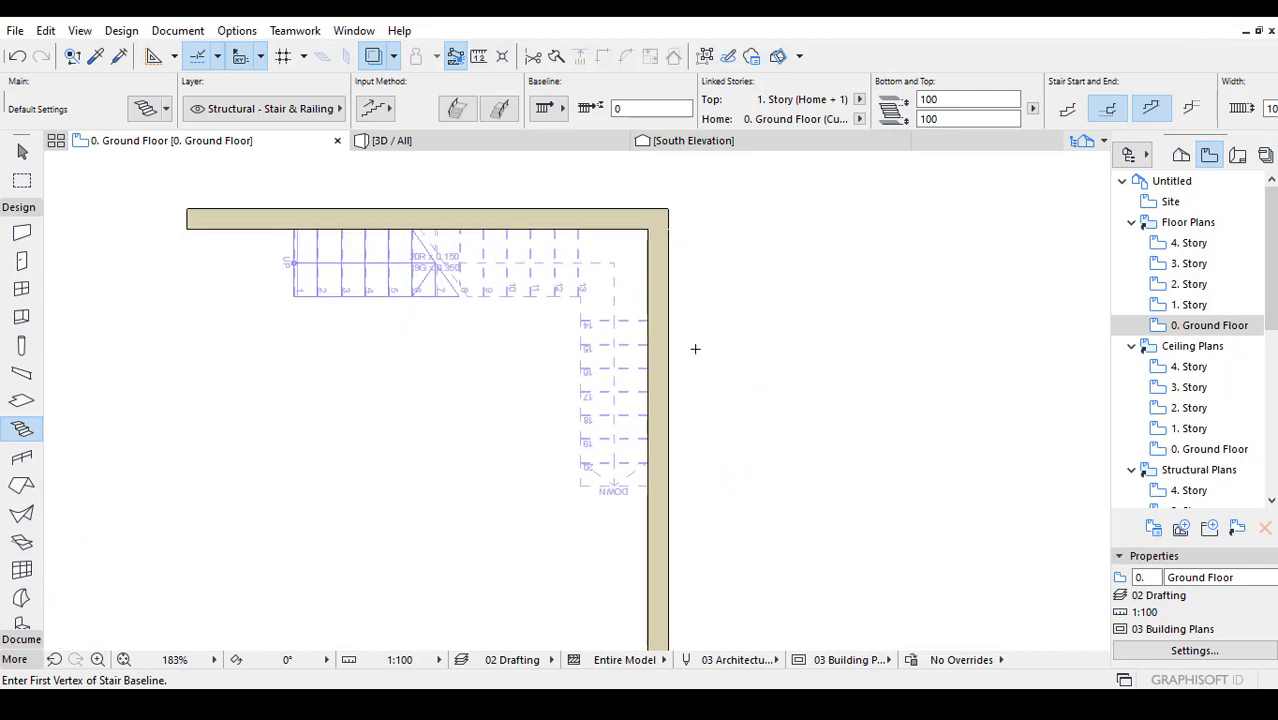
scroll(580, 395, down, 3)
scroll(597, 368, up, 4)
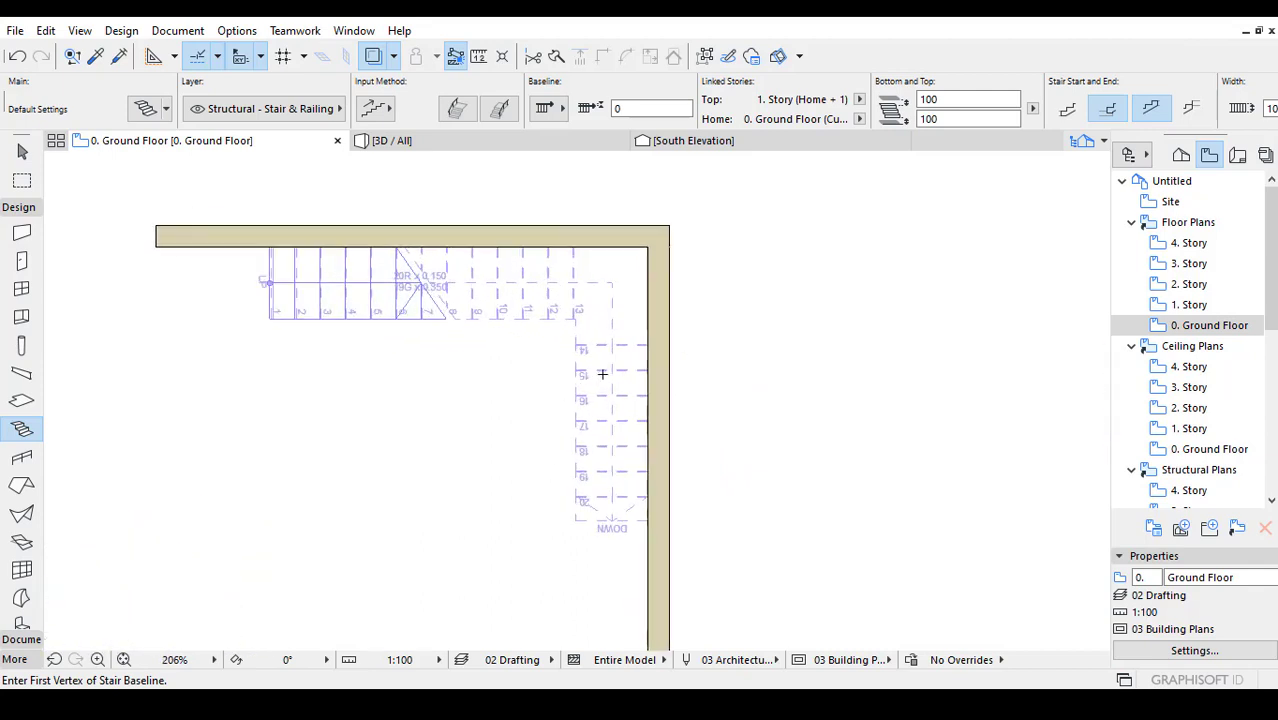
scroll(595, 378, down, 5)
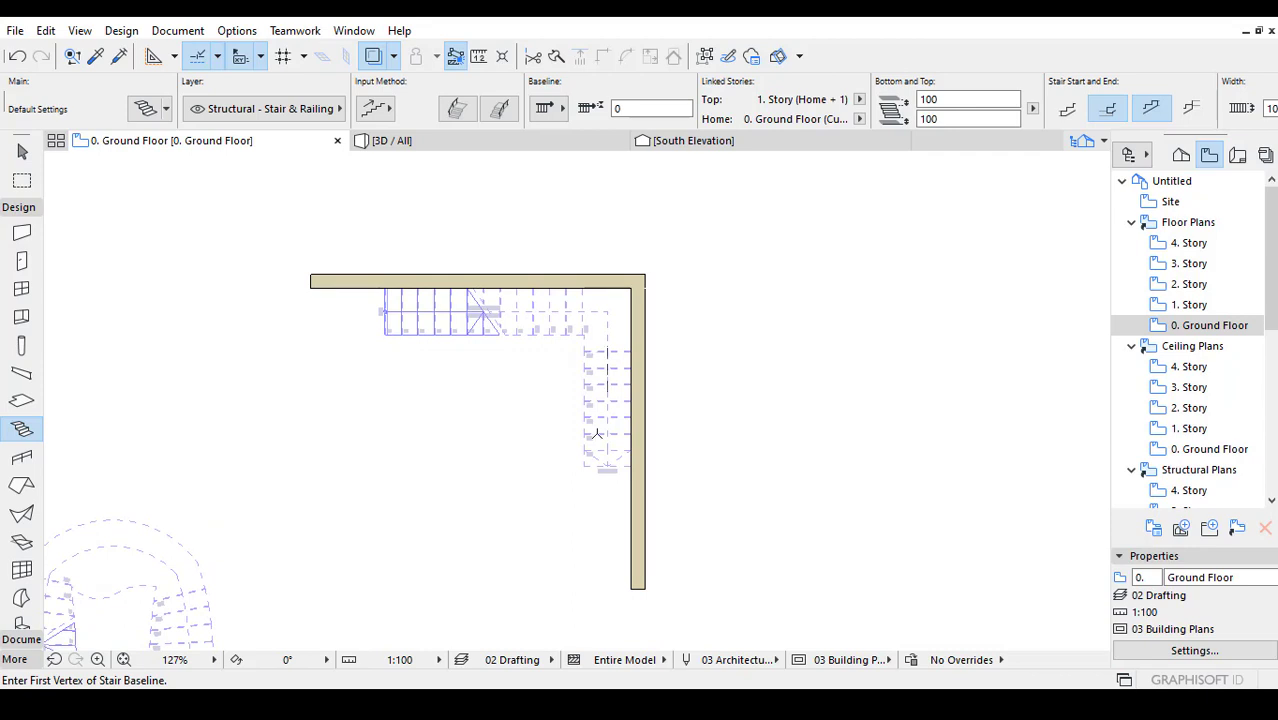
key(Escape)
click(600, 415)
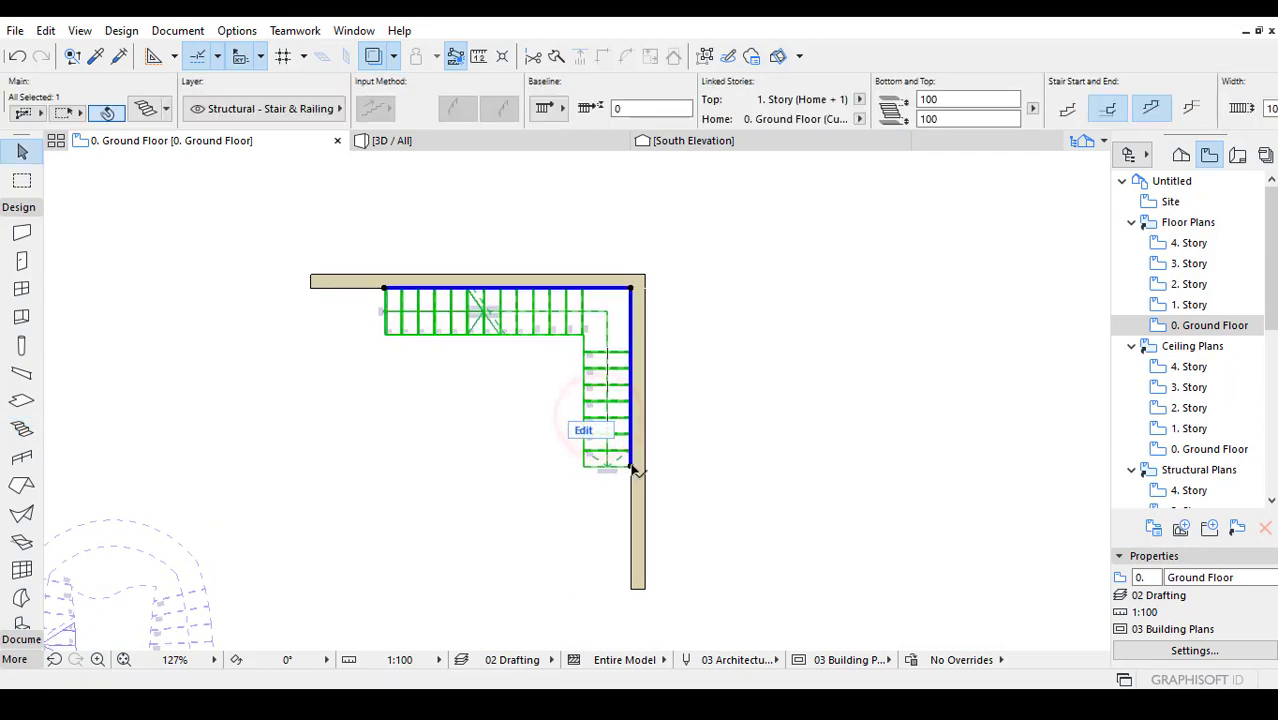
click(631, 466)
click(628, 497)
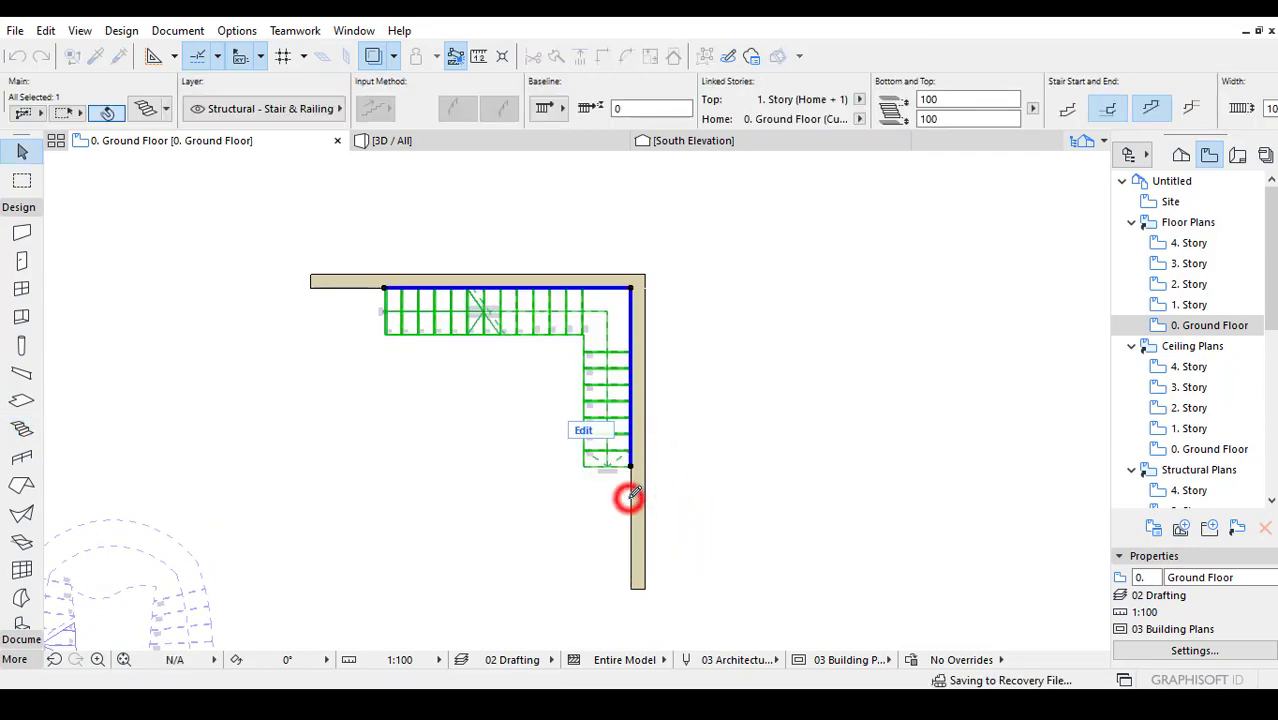
click(384, 290)
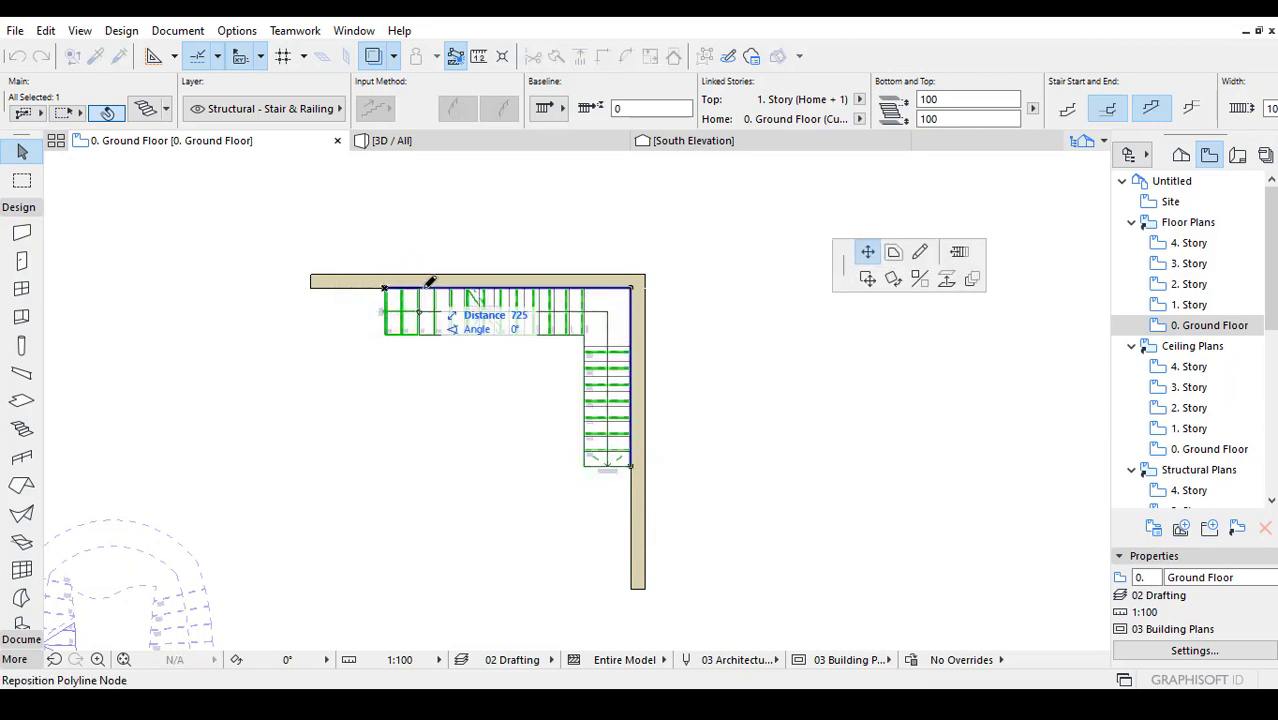
click(424, 287)
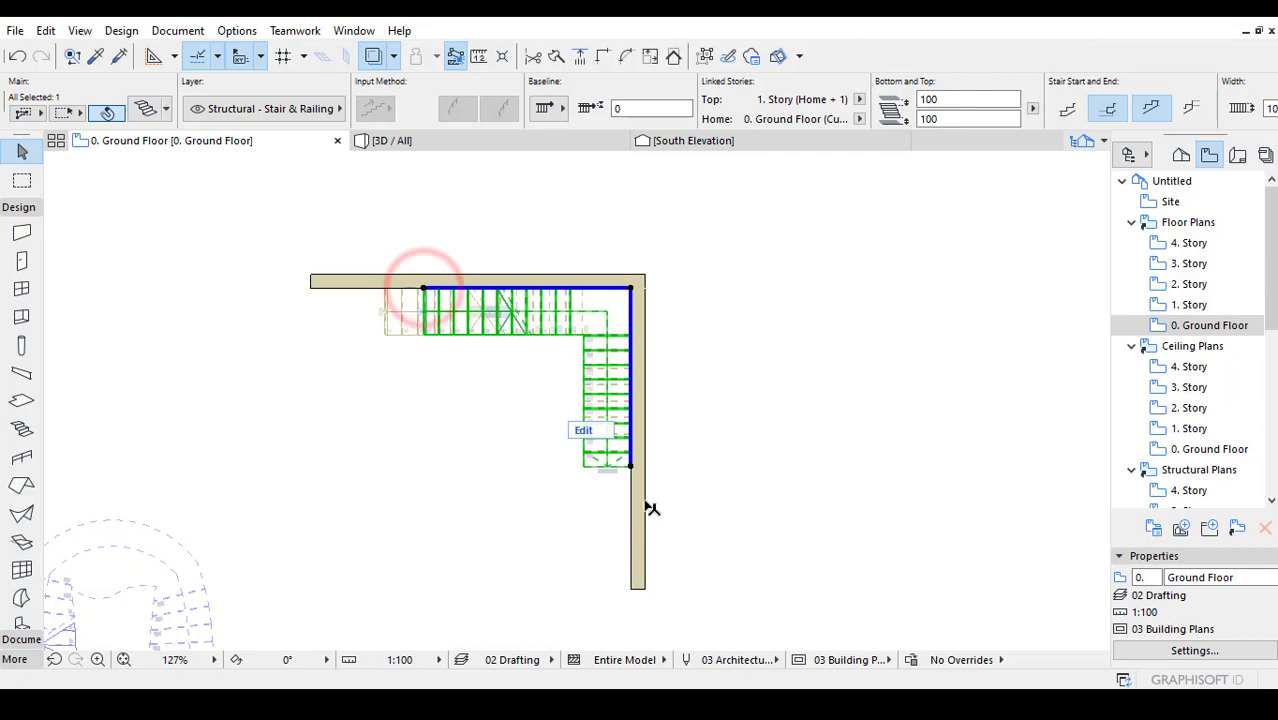
click(613, 466)
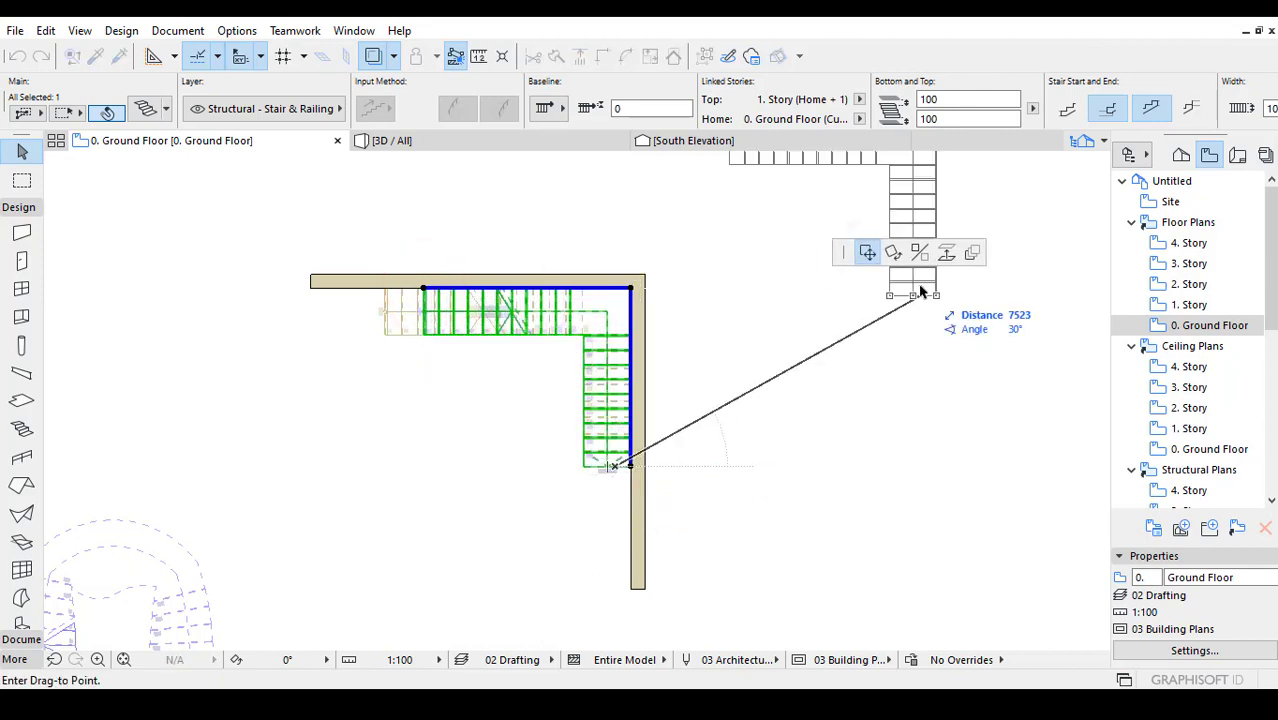
click(628, 464)
key(Escape)
Open the L-shaped stair for editing and try to move its inner corner node southwest and fillet it.
scroll(605, 357, up, 5)
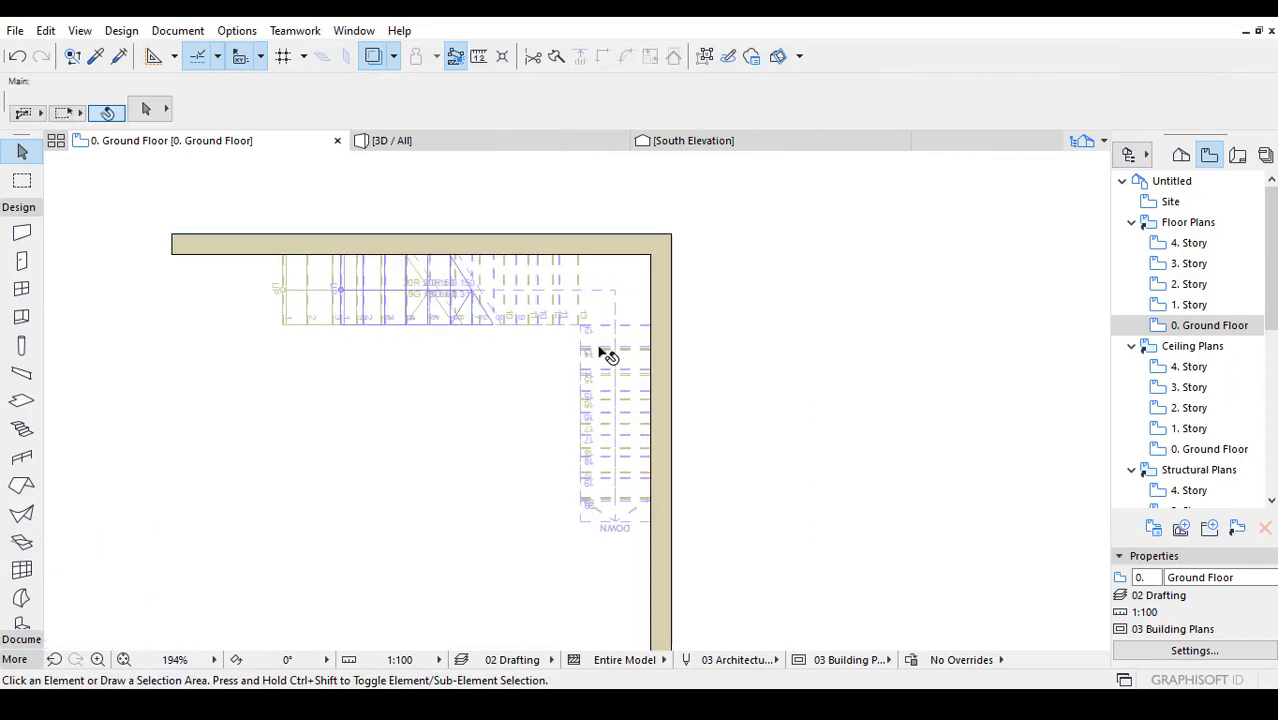
click(601, 322)
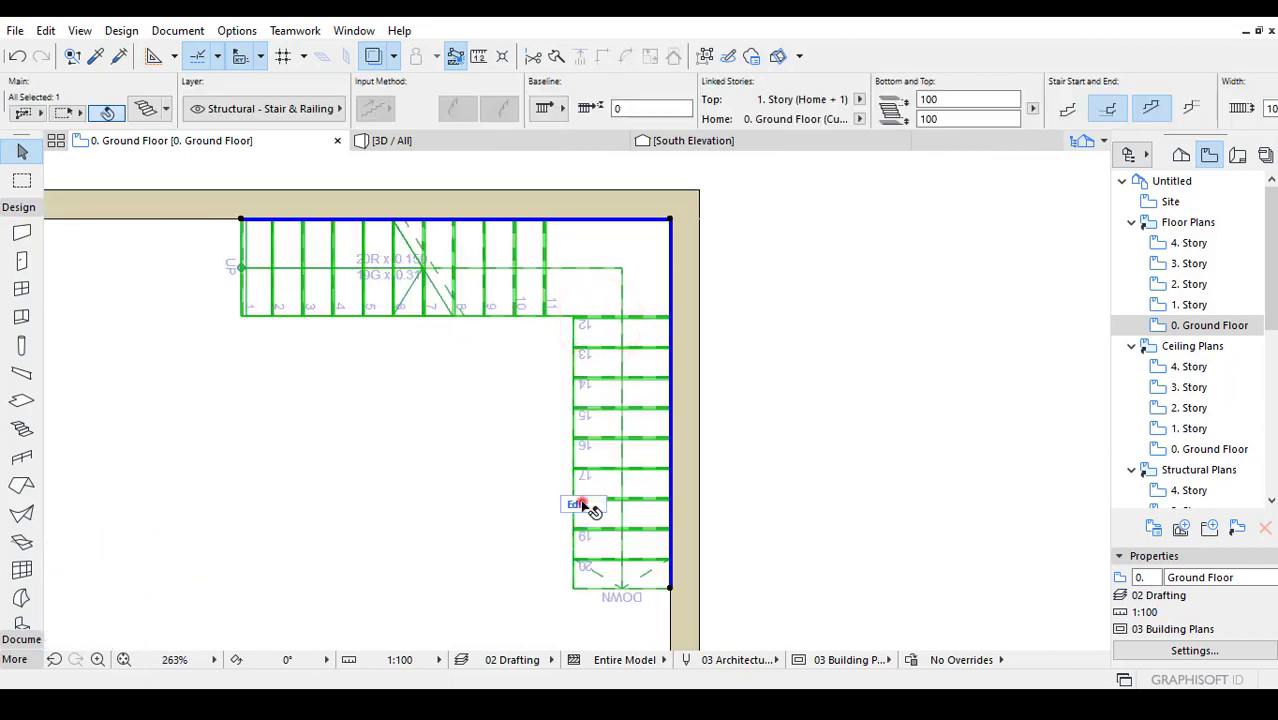
double_click(582, 503)
click(503, 325)
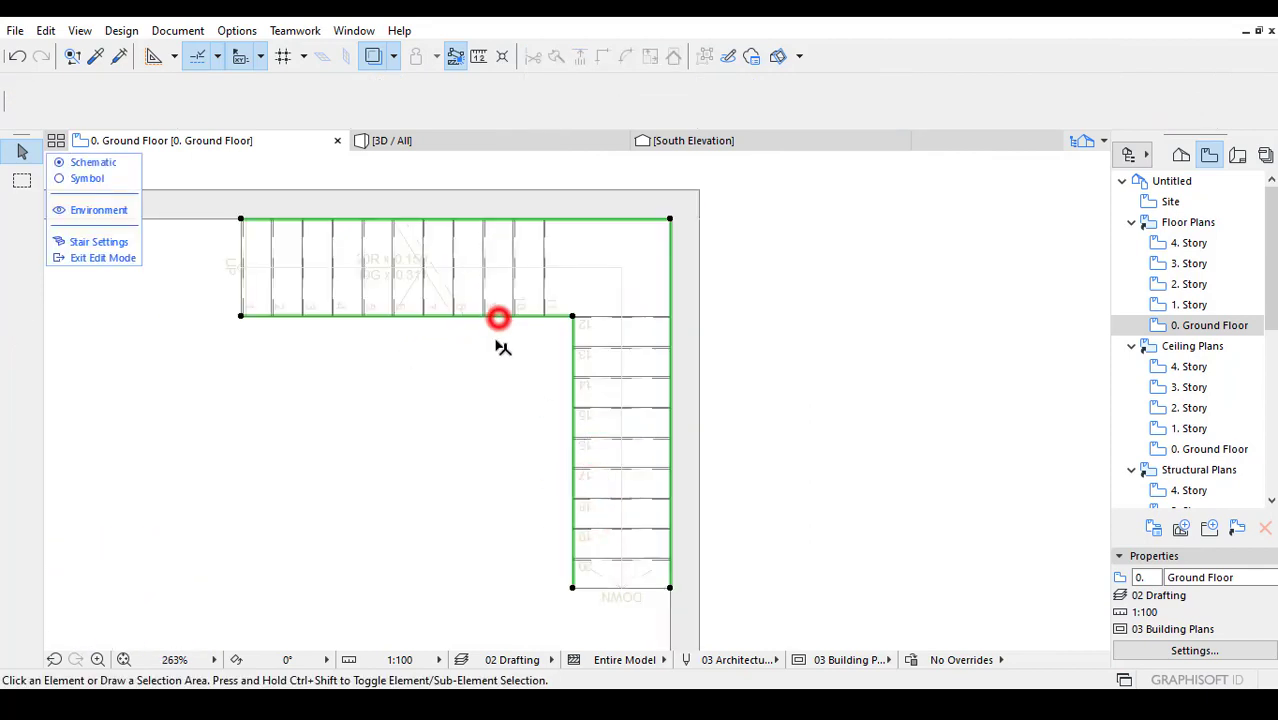
click(572, 318)
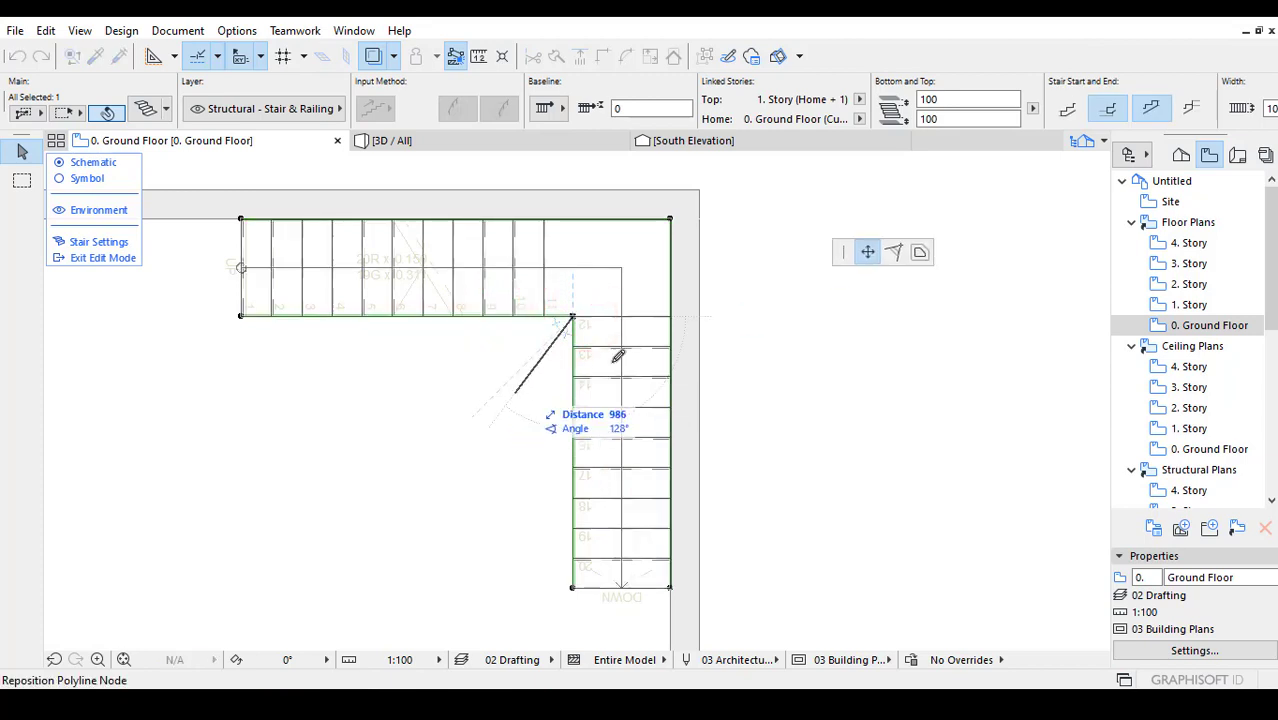
click(486, 404)
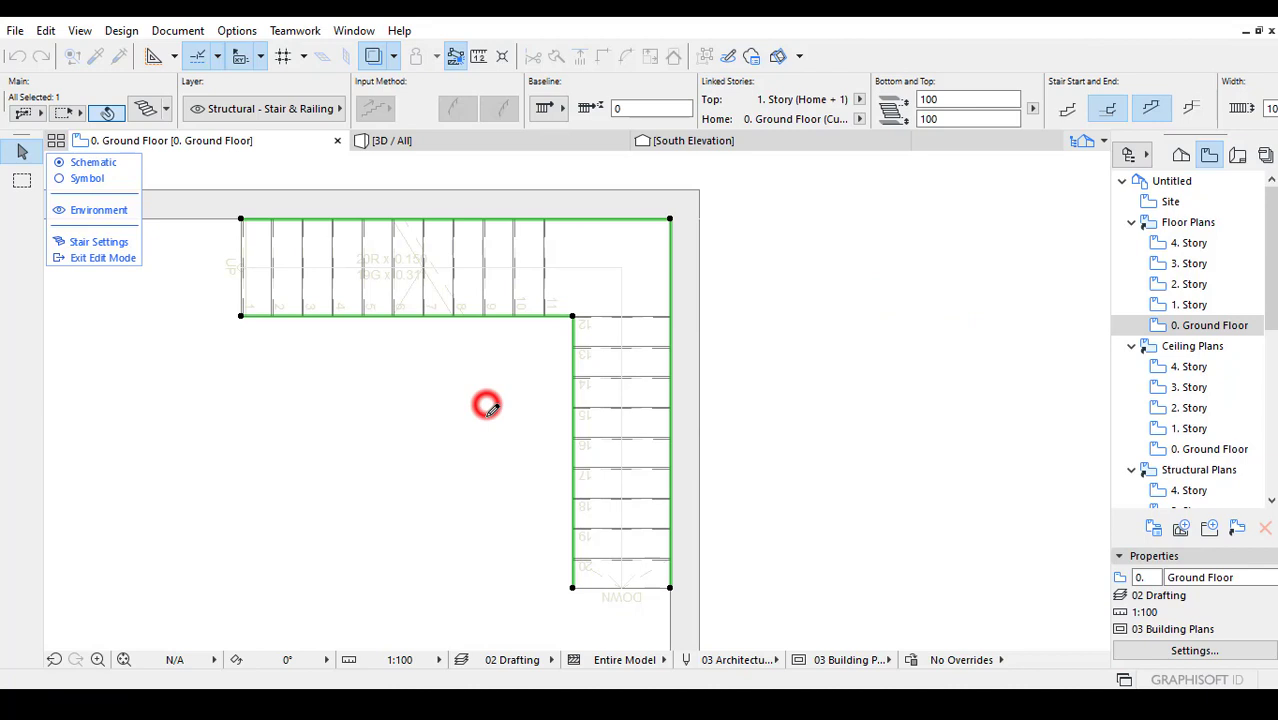
click(572, 317)
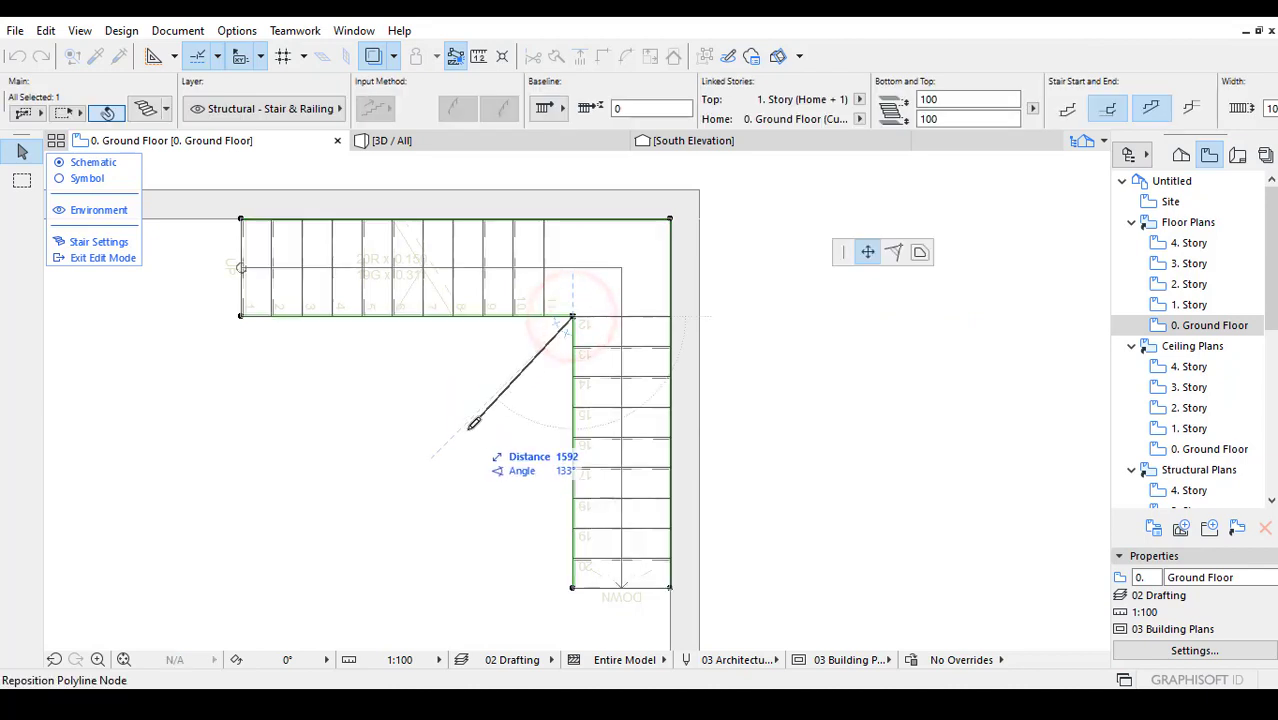
click(503, 412)
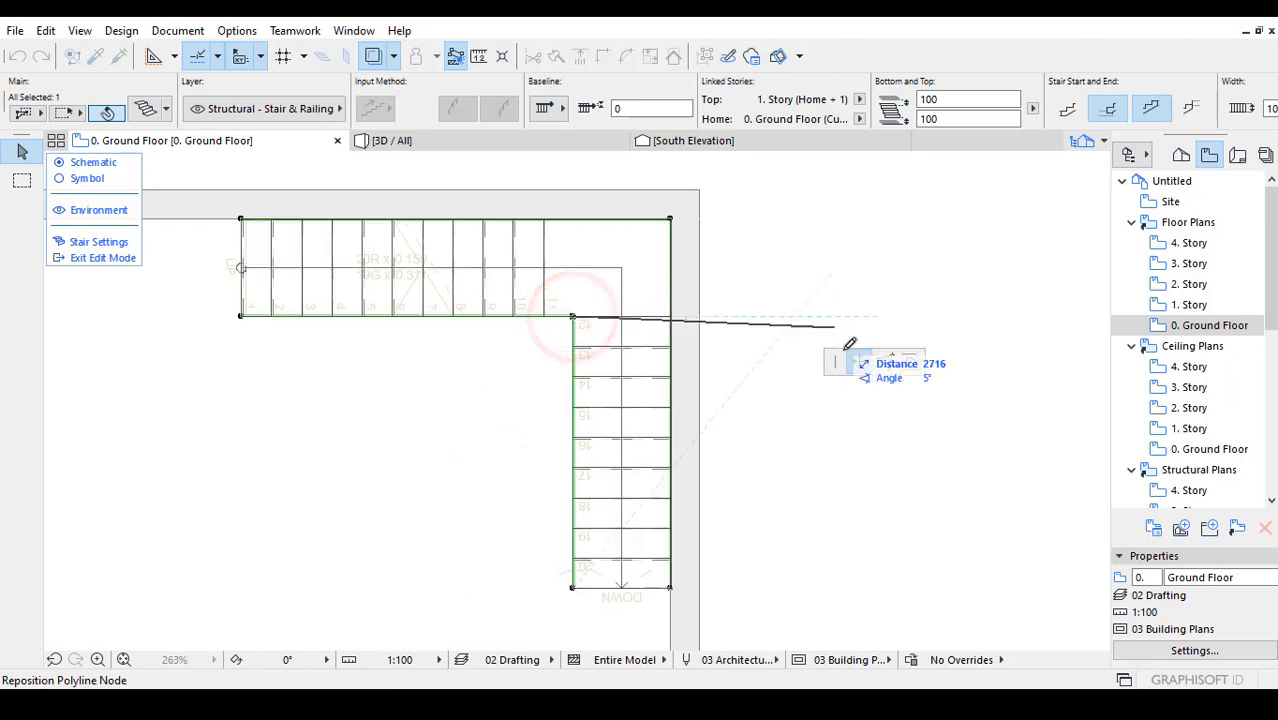
click(884, 361)
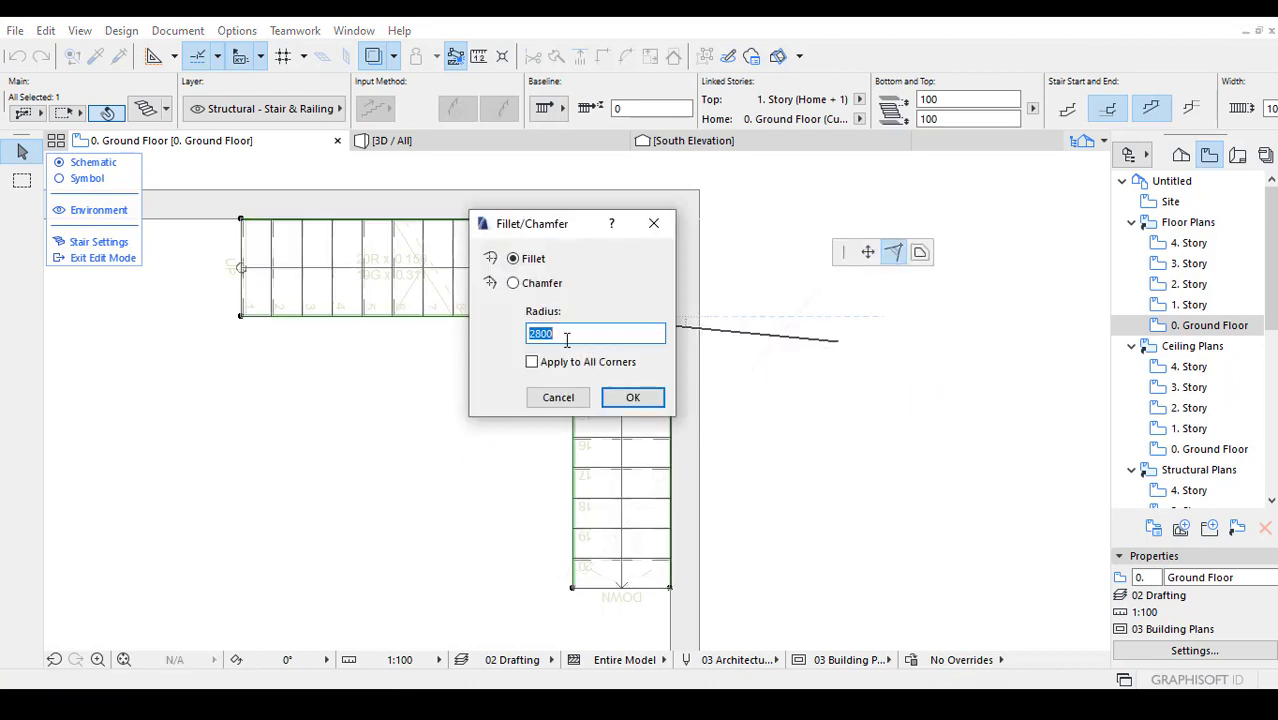
key(Escape)
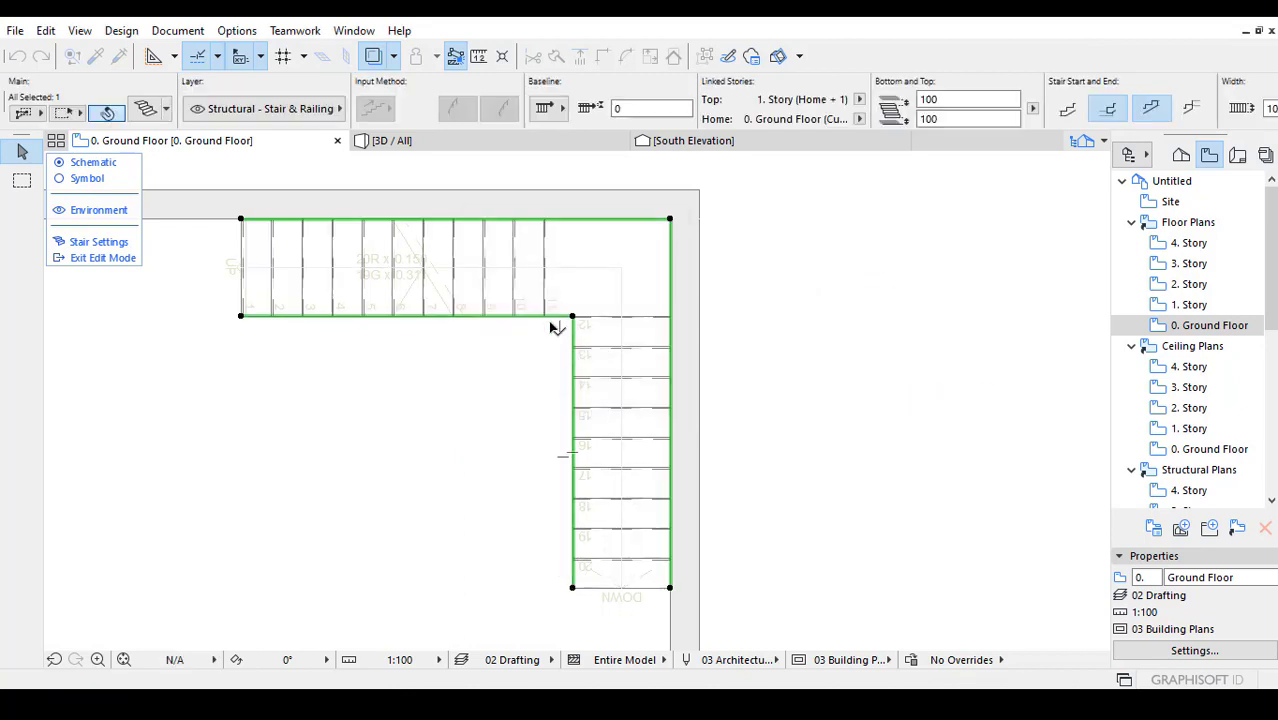
Insert a node on each inner boundary edge beside the stair's inner corner and try to move the corner node southwest.
click(443, 317)
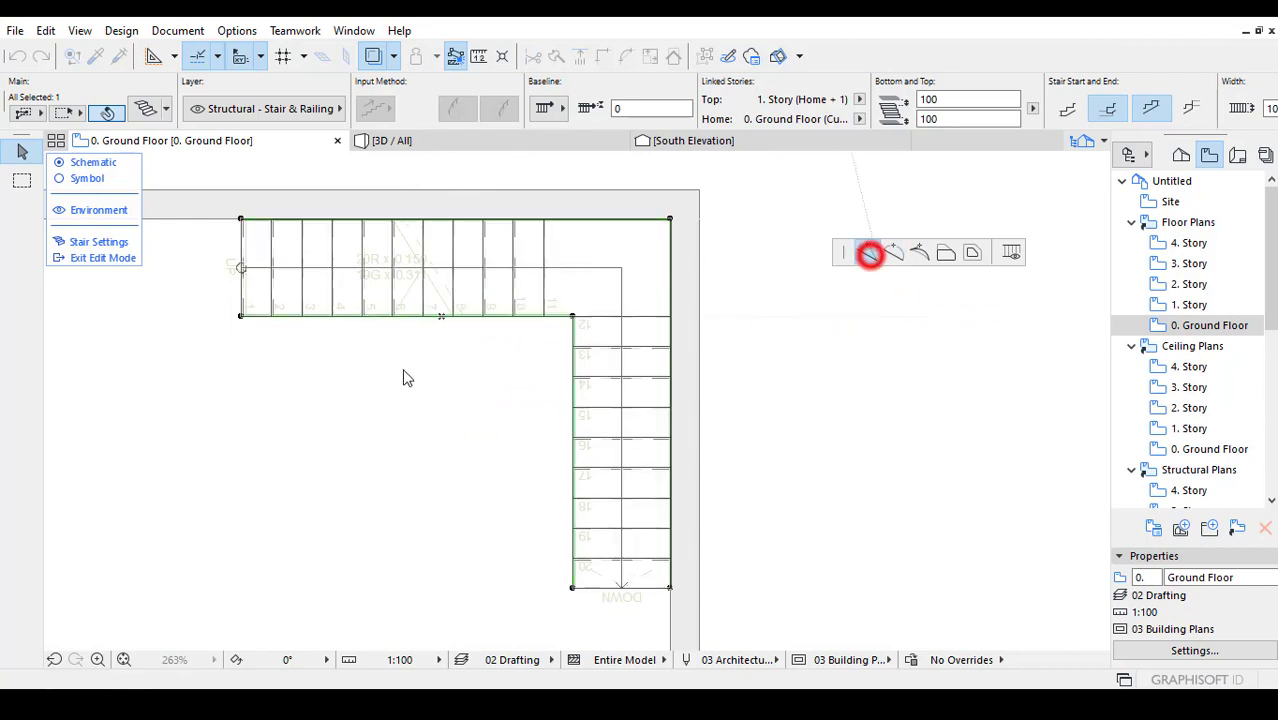
click(489, 313)
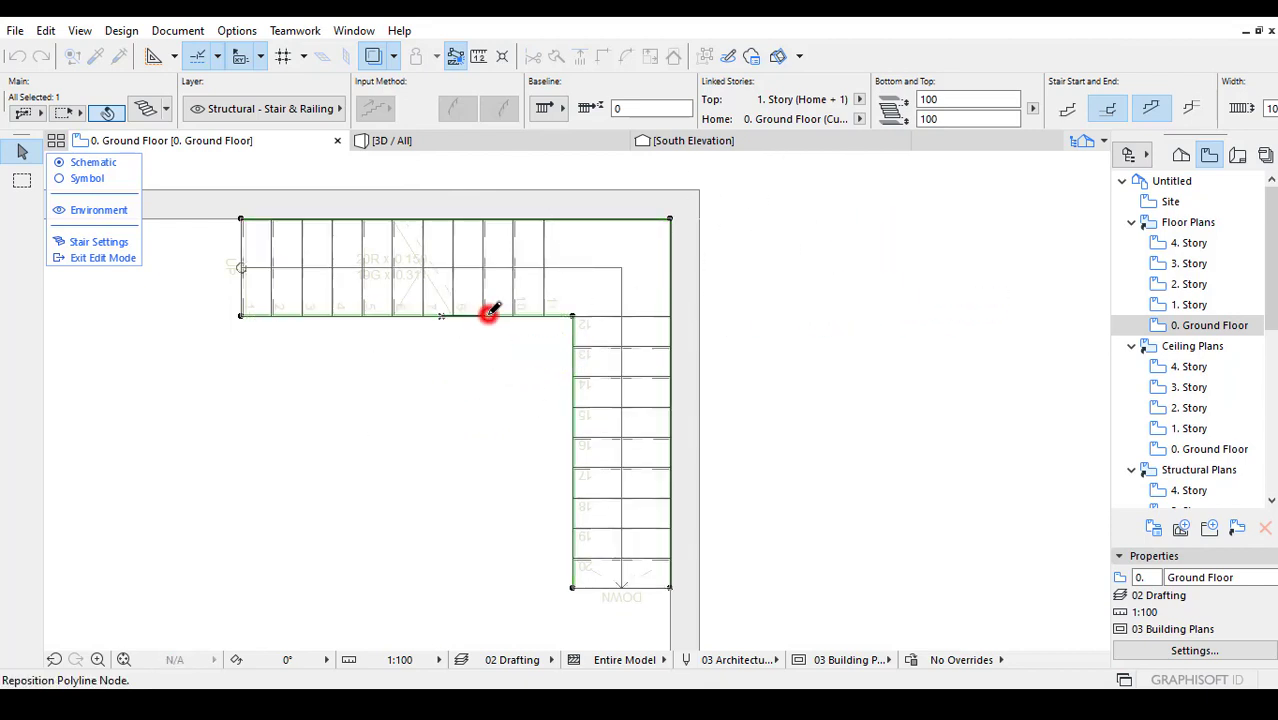
click(573, 424)
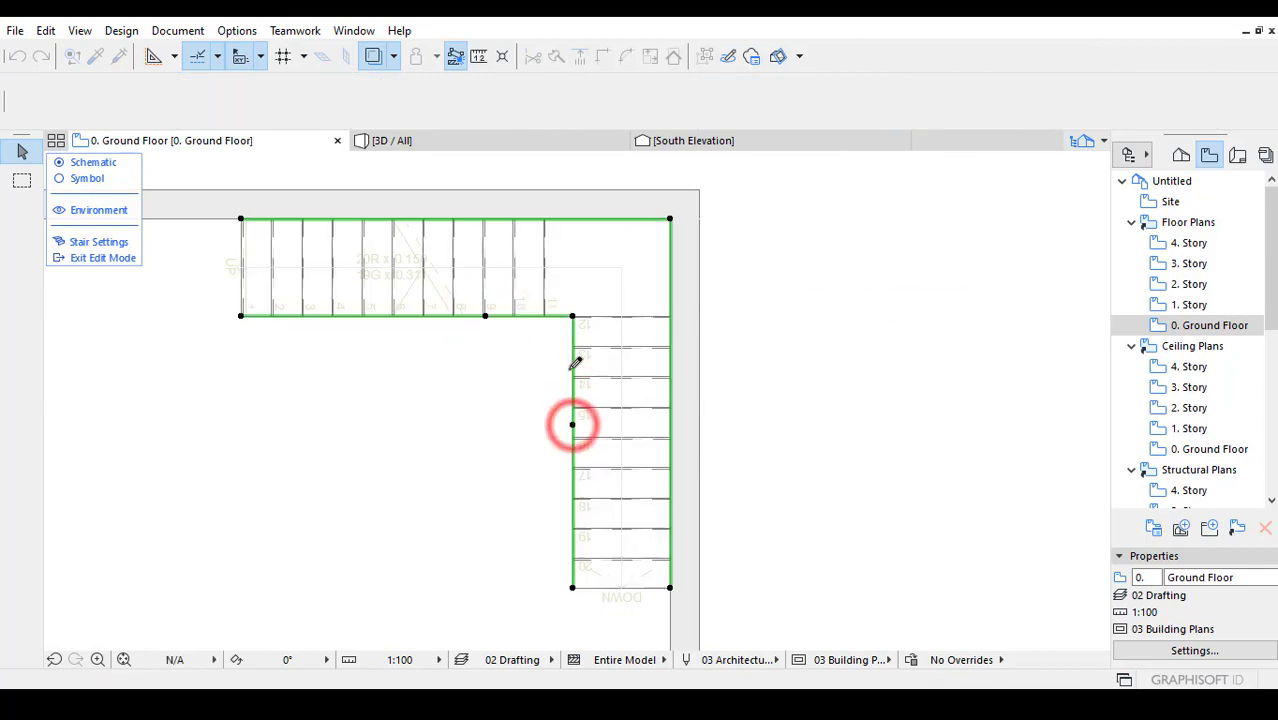
click(572, 318)
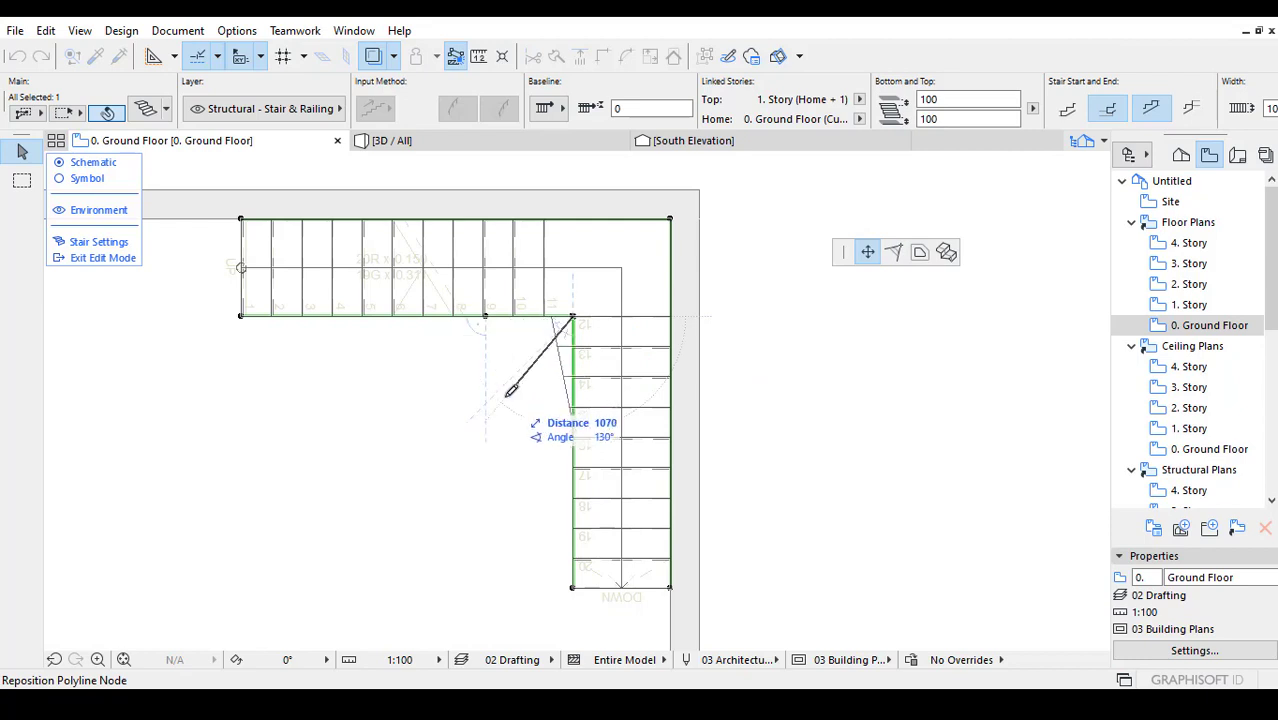
key(Escape)
key(Escape)
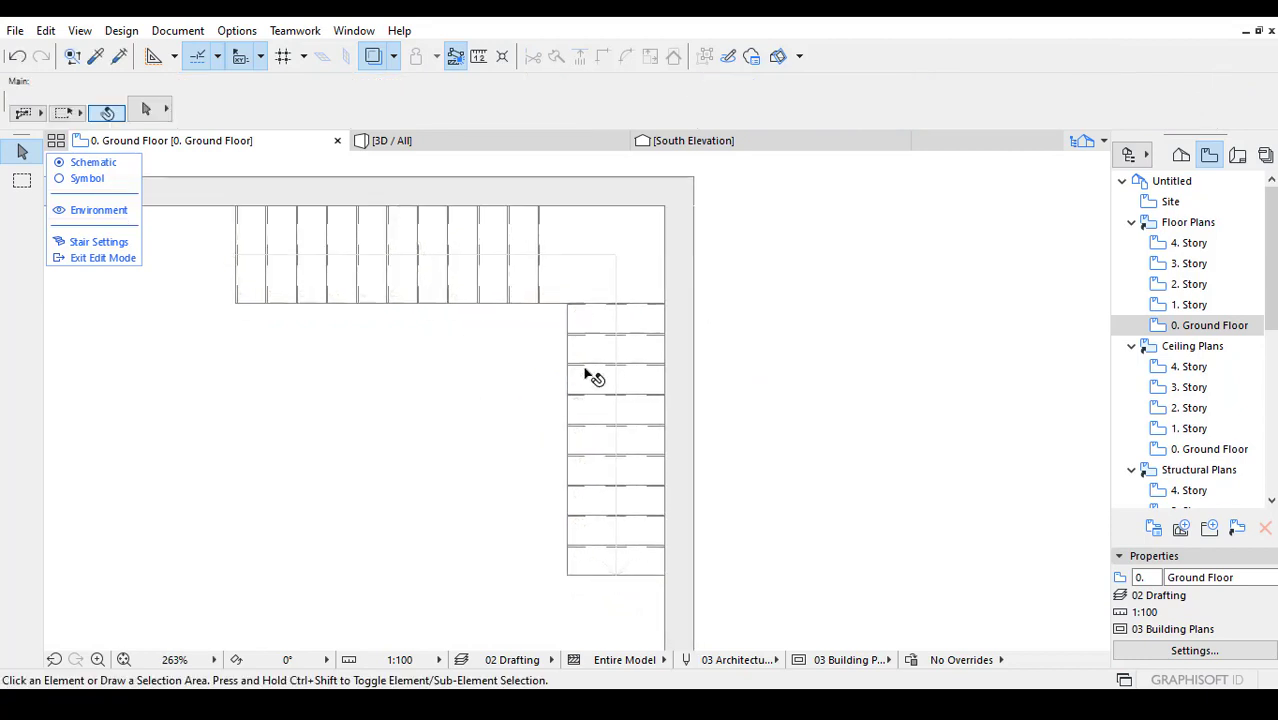
Leave stair edit mode and delete the L-shaped stair from the wall corner.
scroll(594, 377, down, 4)
scroll(598, 375, up, 3)
scroll(605, 500, down, 3)
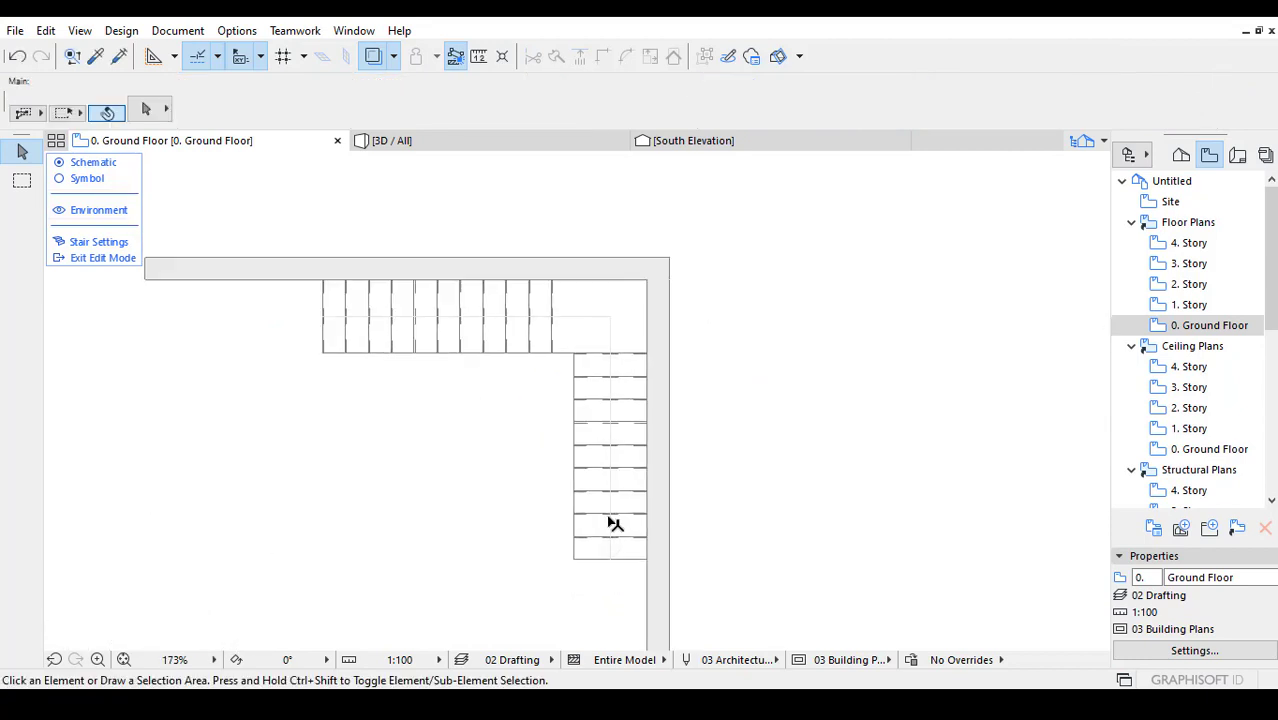
click(605, 550)
click(613, 550)
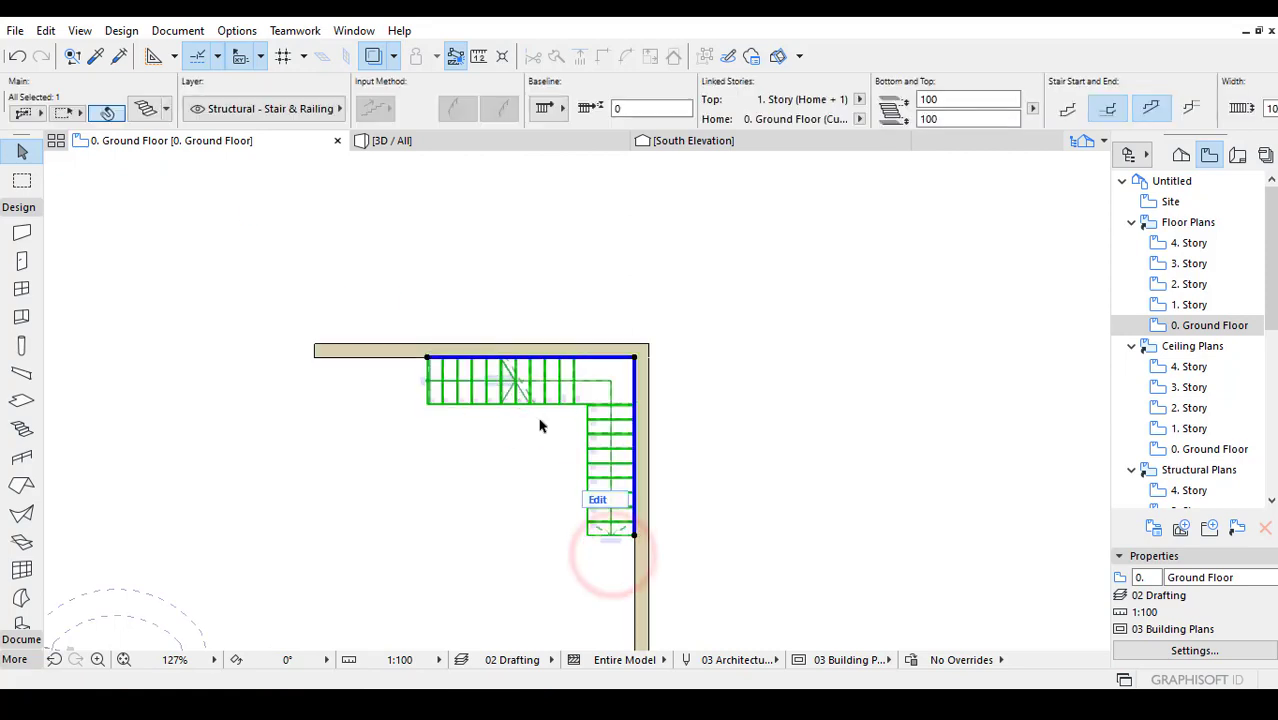
key(Escape)
click(601, 526)
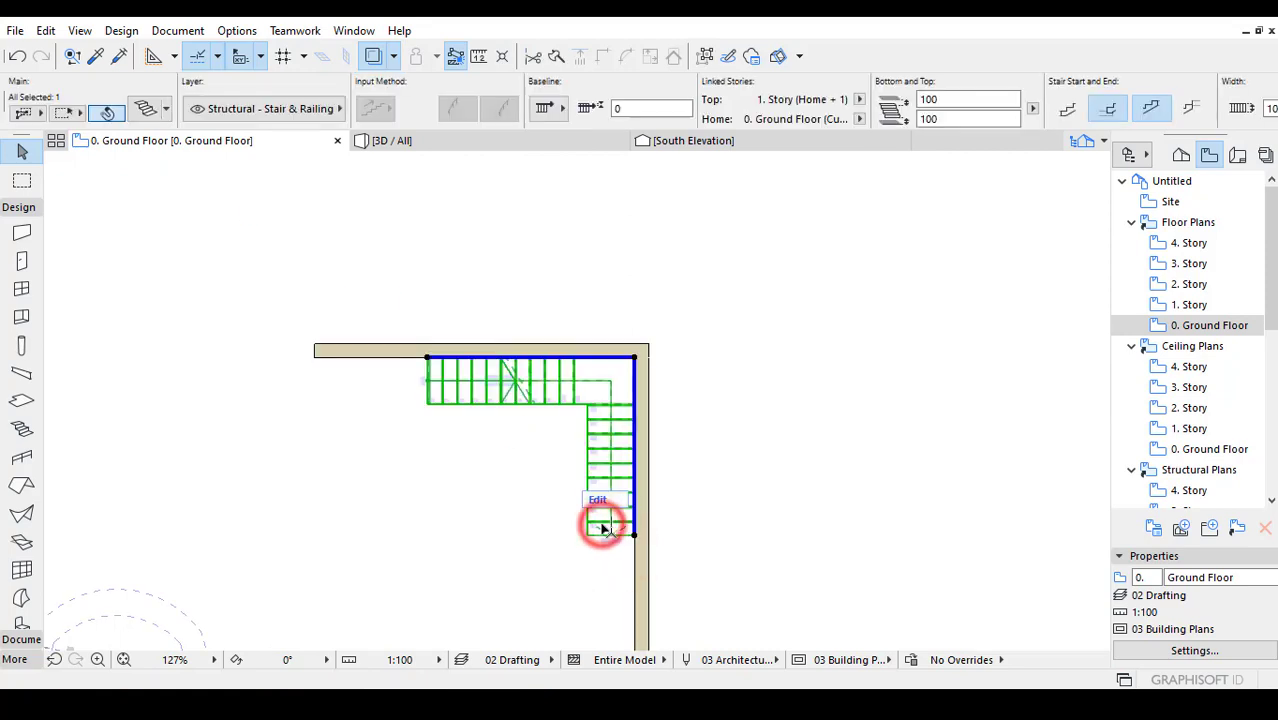
key(Escape)
scroll(613, 420, up, 2)
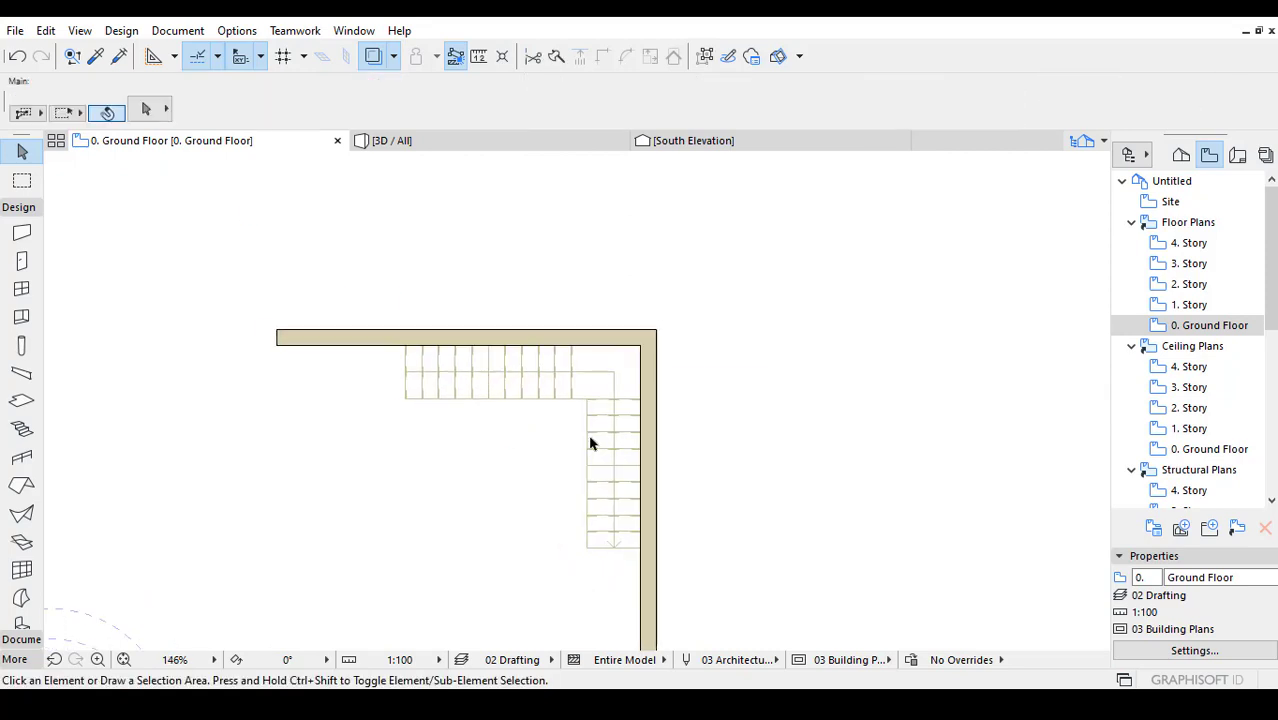
click(582, 431)
key(Delete)
Start a polyline from the horizontal wall's inner face with a short southward segment and a three-point arc bulging toward the wall corner.
scroll(465, 334, up, 2)
scroll(450, 340, up, 2)
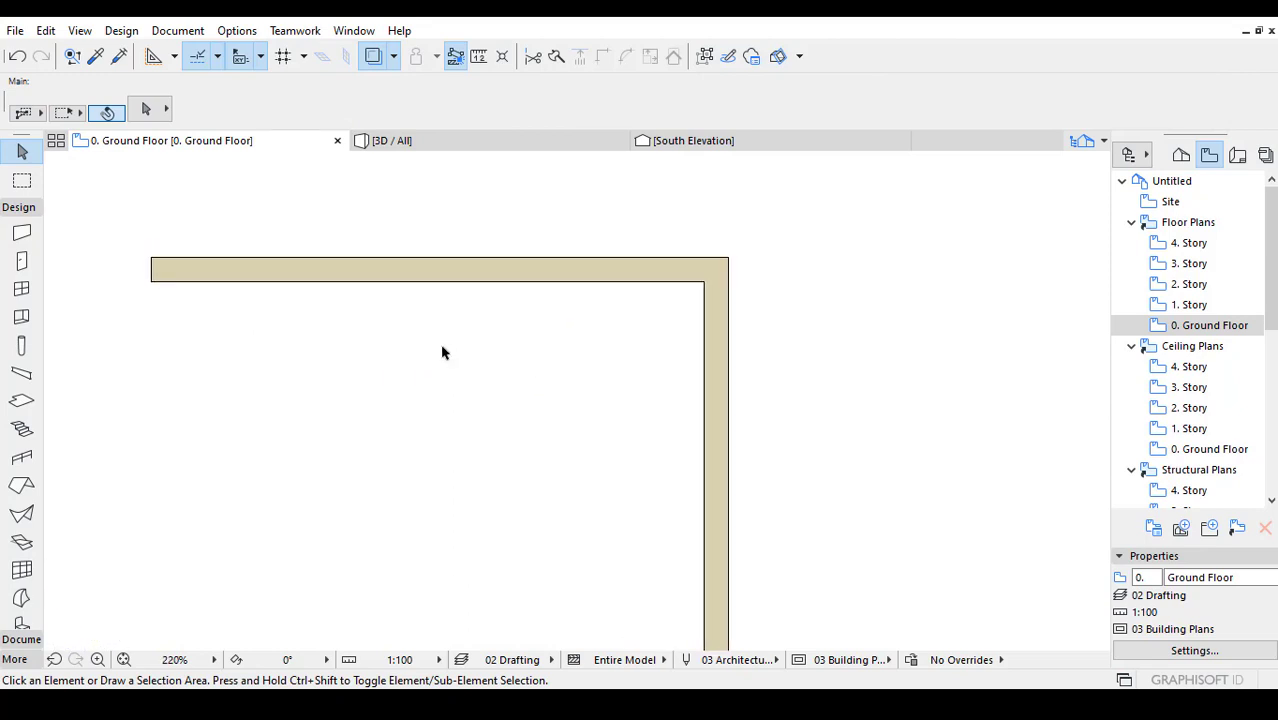
click(18, 639)
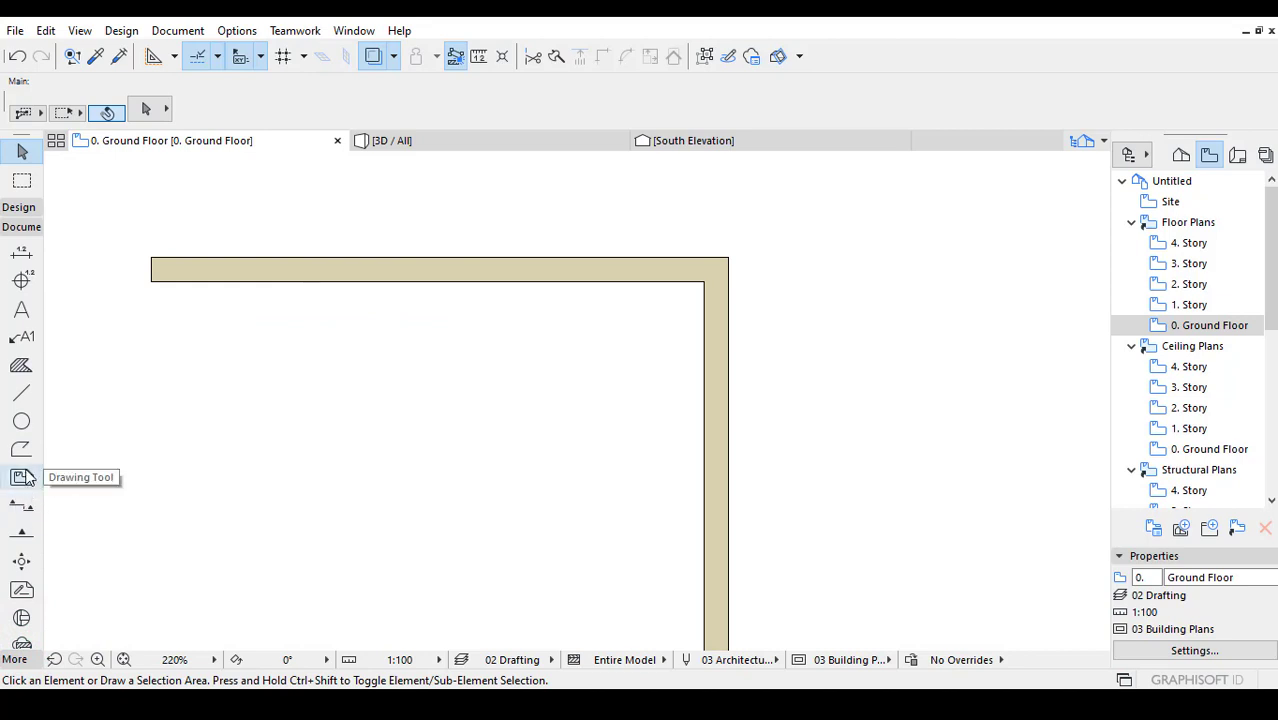
click(23, 449)
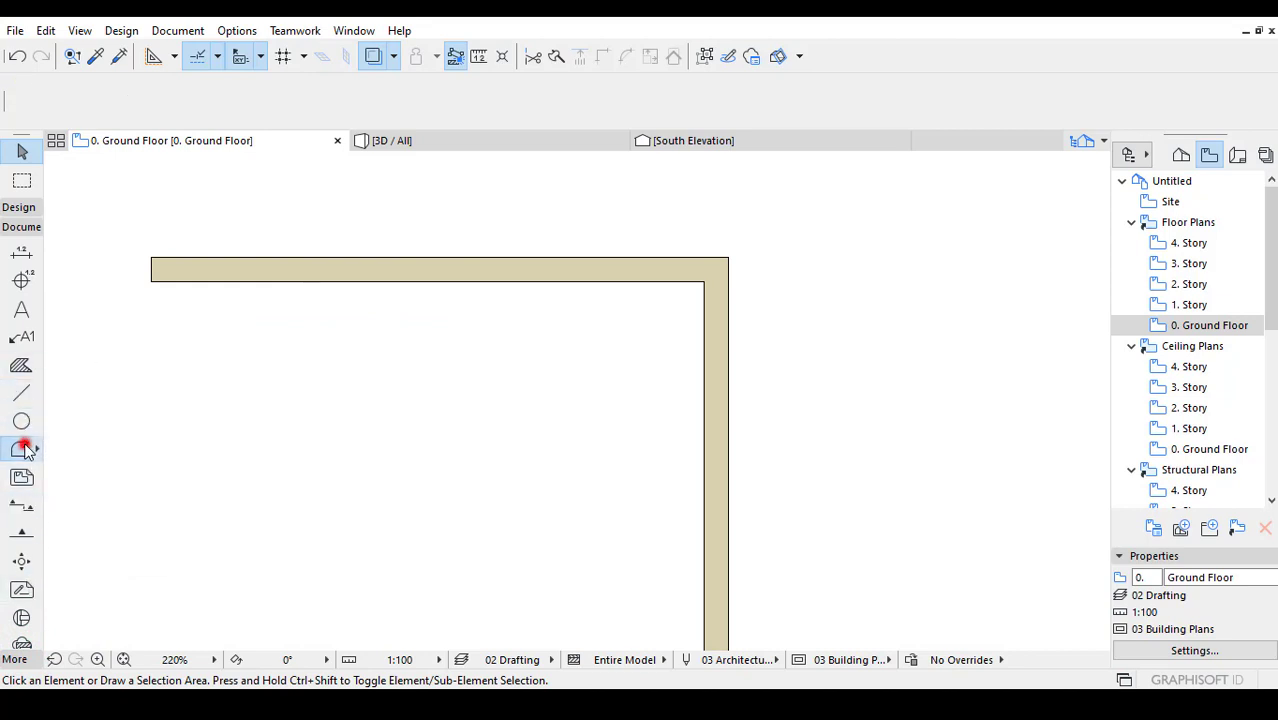
click(390, 282)
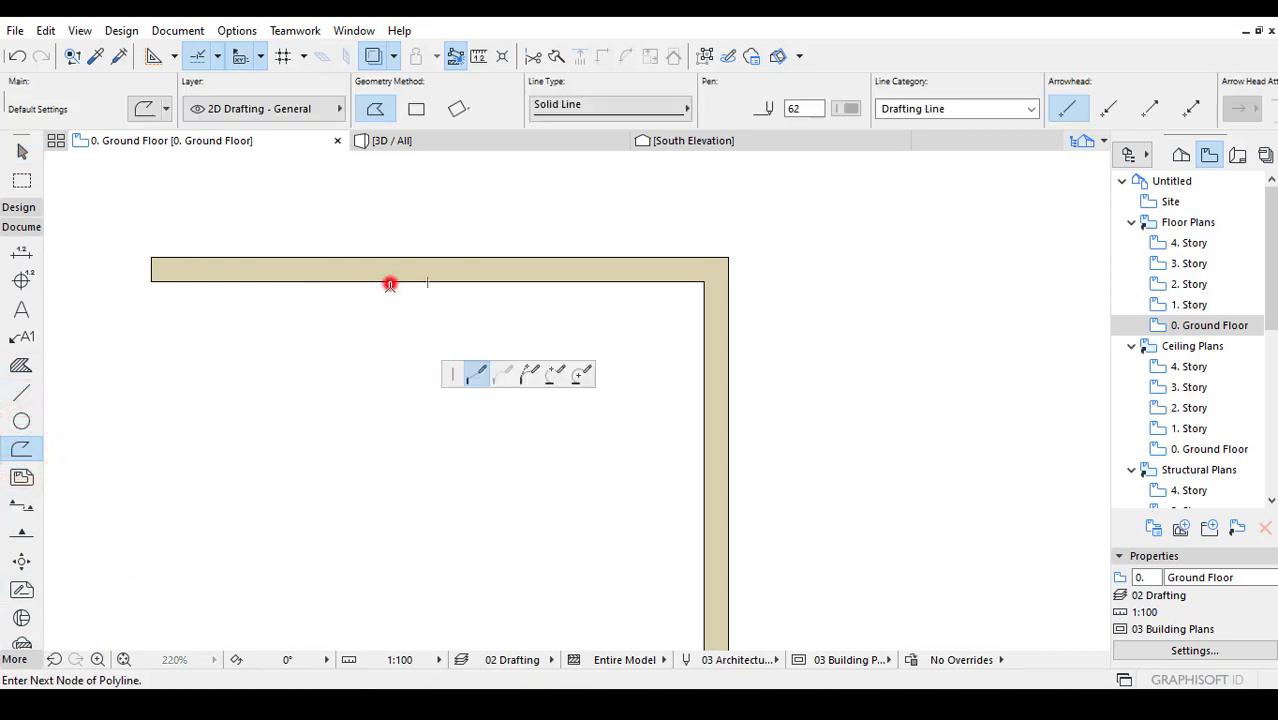
click(390, 378)
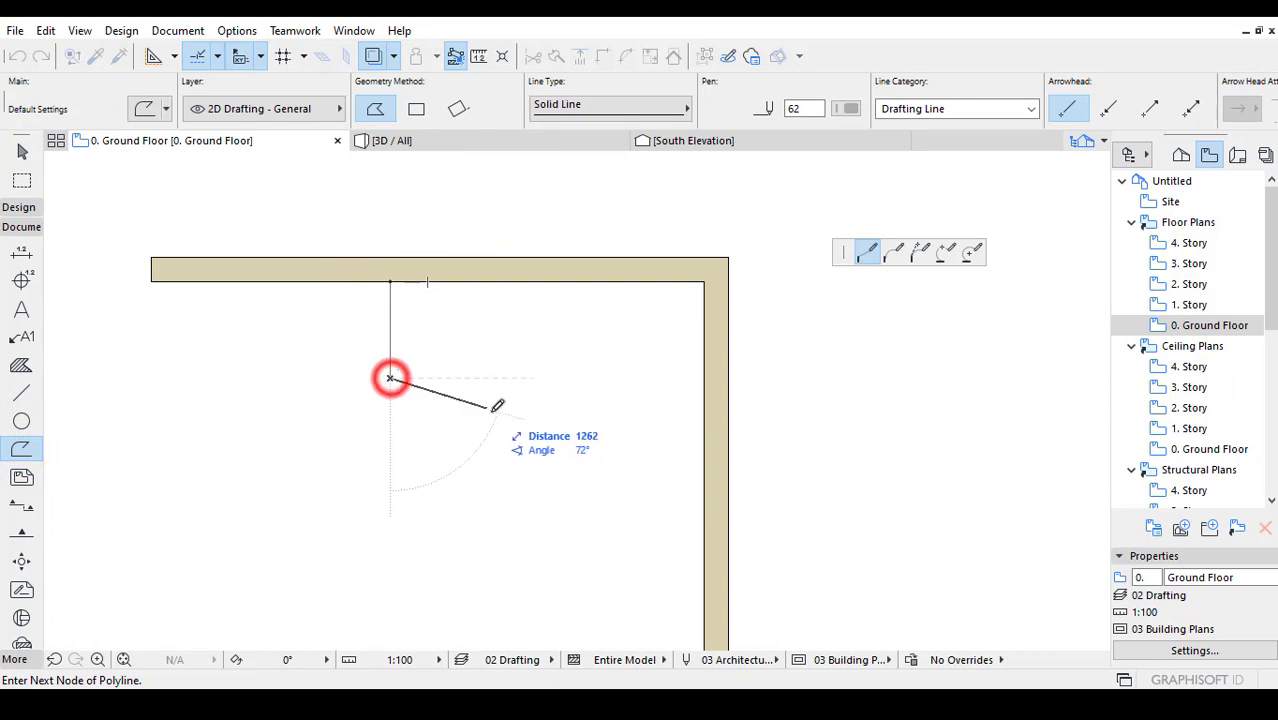
click(945, 251)
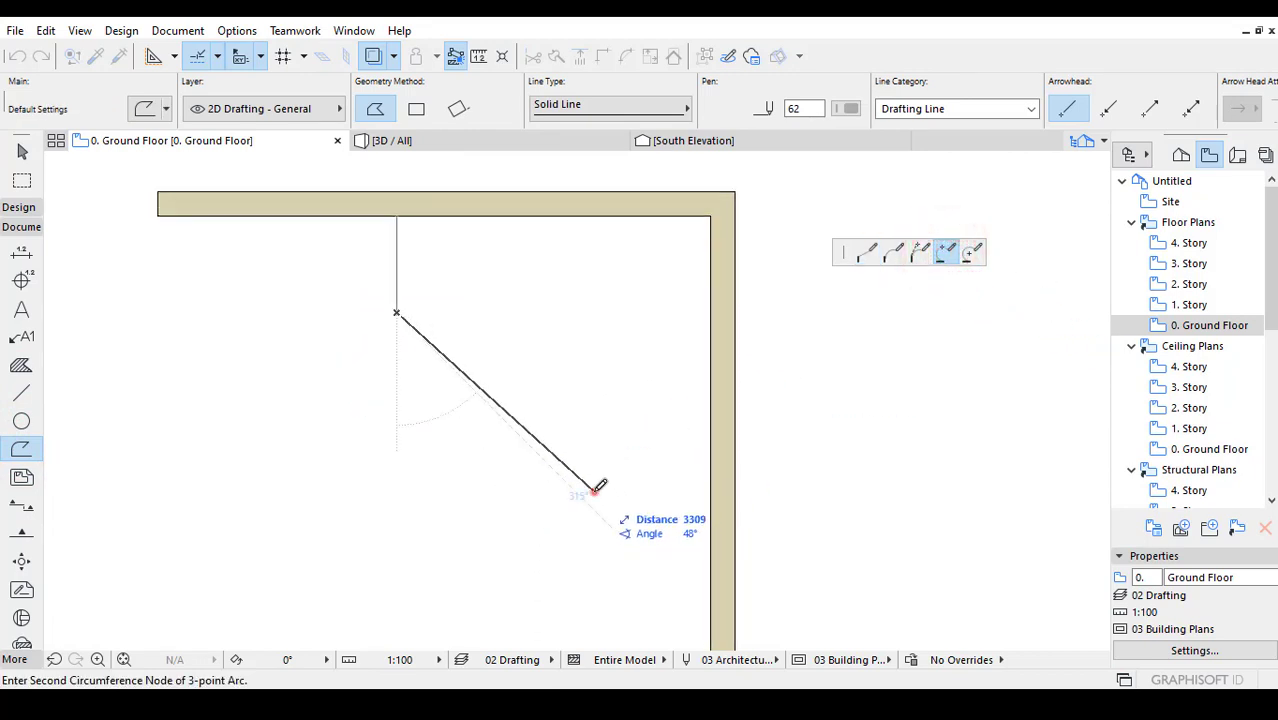
click(593, 490)
click(586, 445)
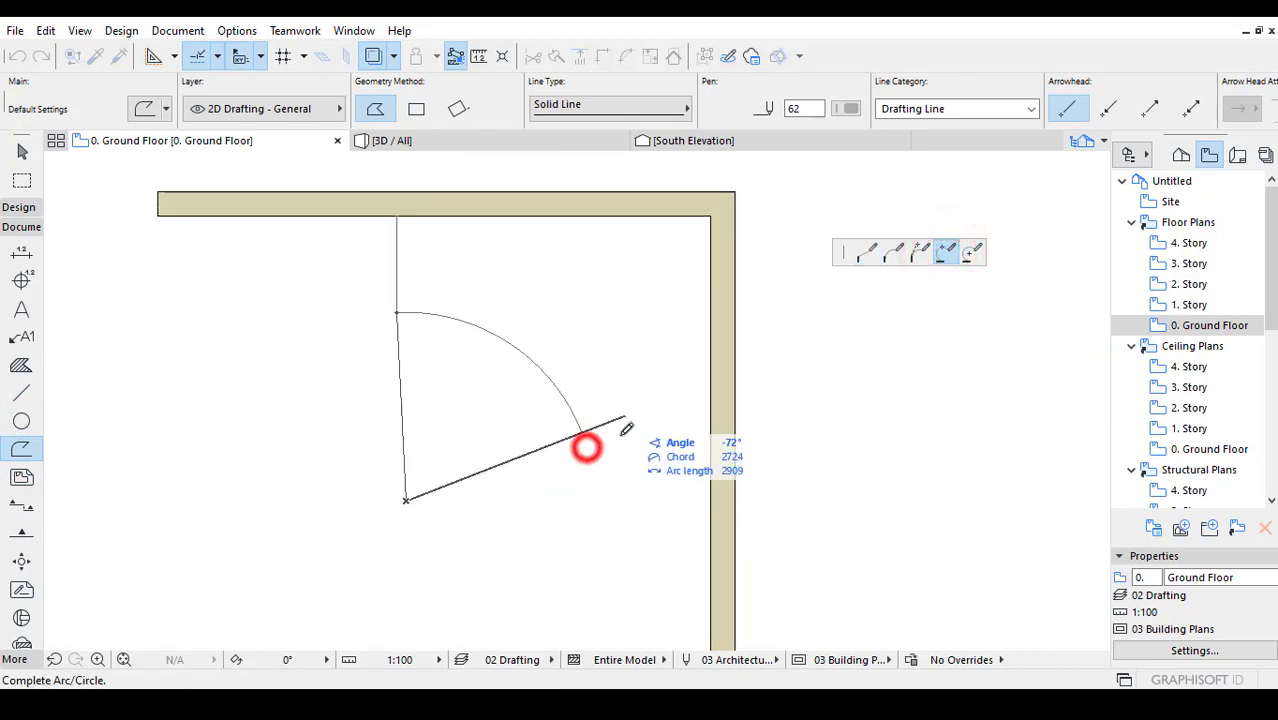
click(594, 494)
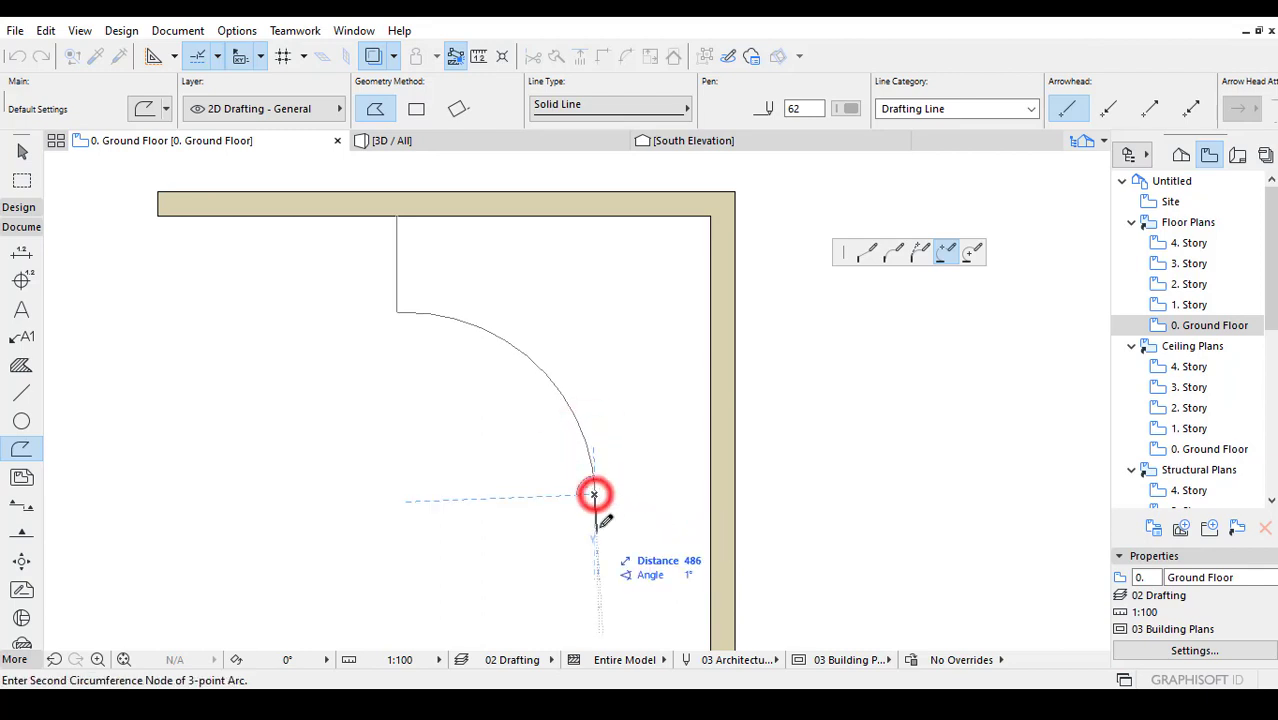
Close the polyline with straight segments to the vertical wall, up to the inner wall corner and back to its start point.
click(710, 493)
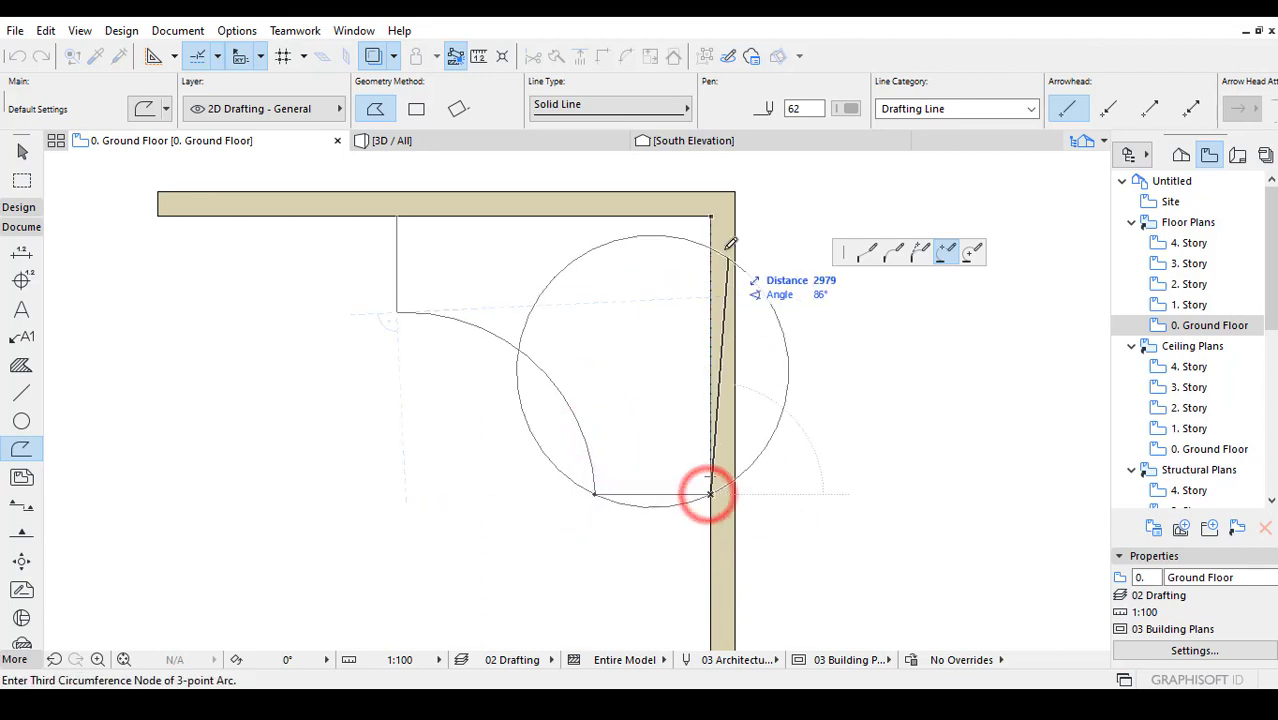
click(866, 252)
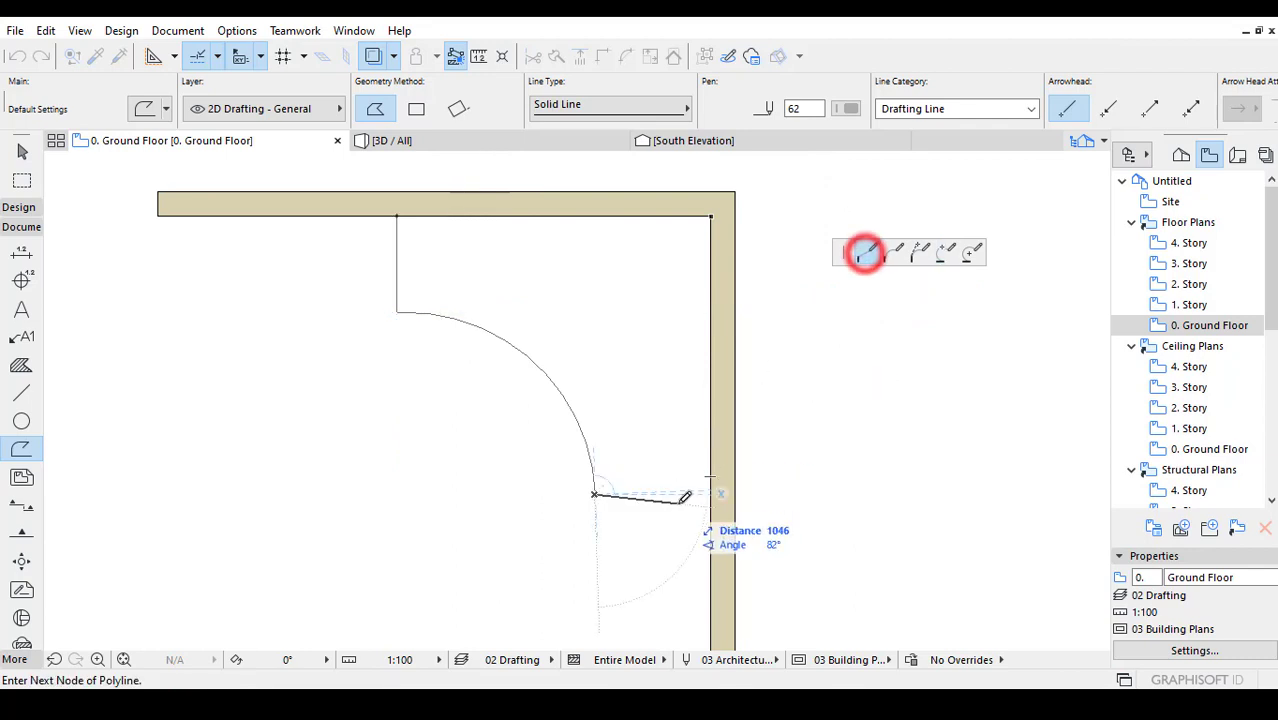
click(710, 493)
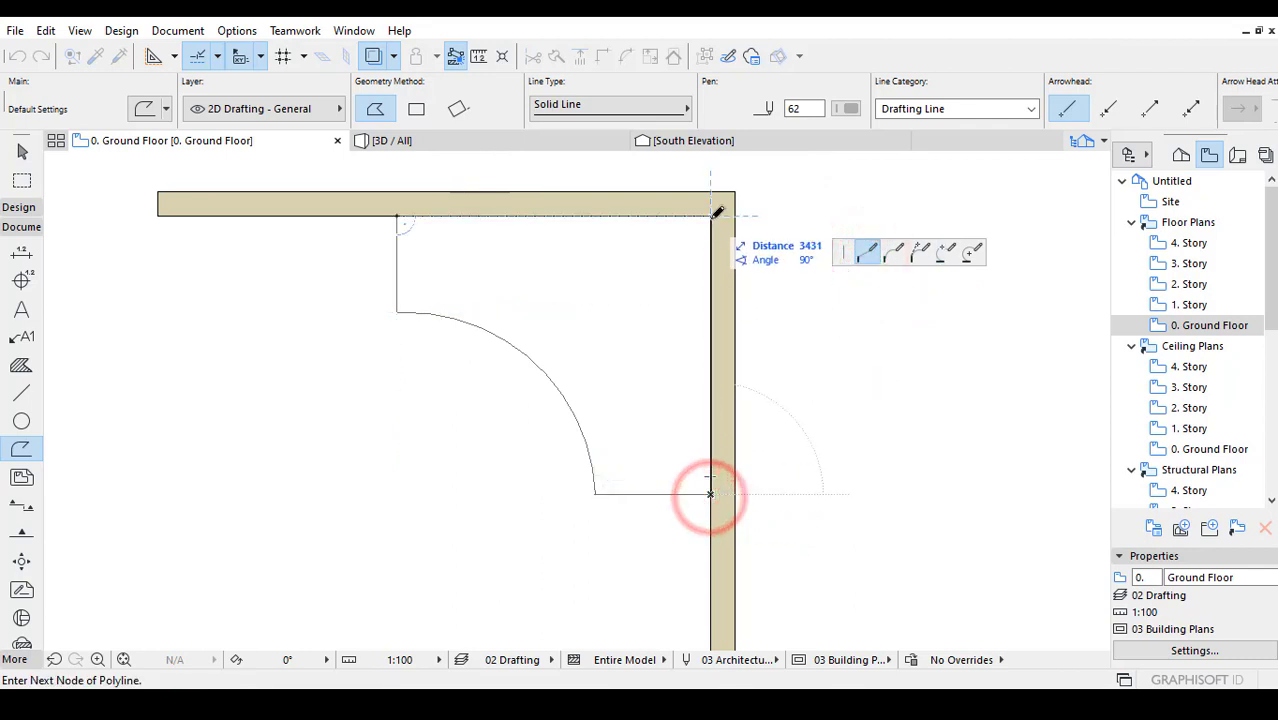
click(710, 216)
click(397, 214)
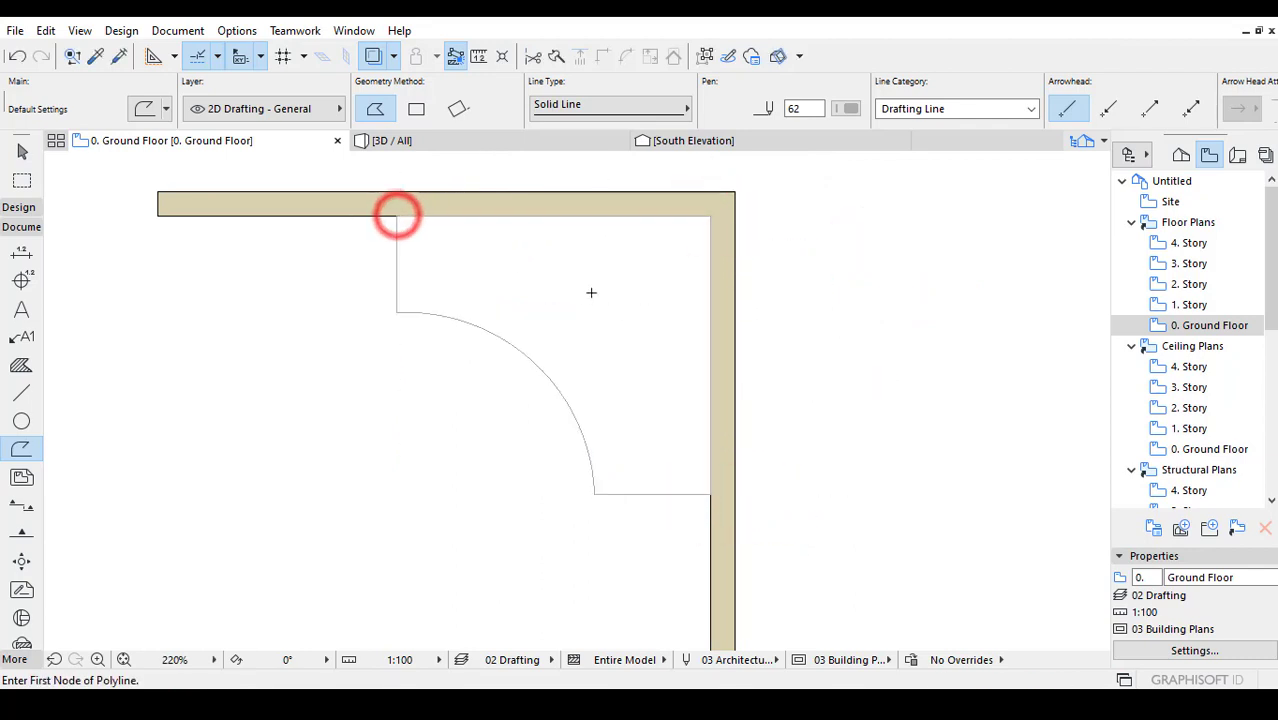
scroll(594, 374, down, 3)
key(Escape)
Select the closed polyline and examine its outline within the wall corner.
click(604, 432)
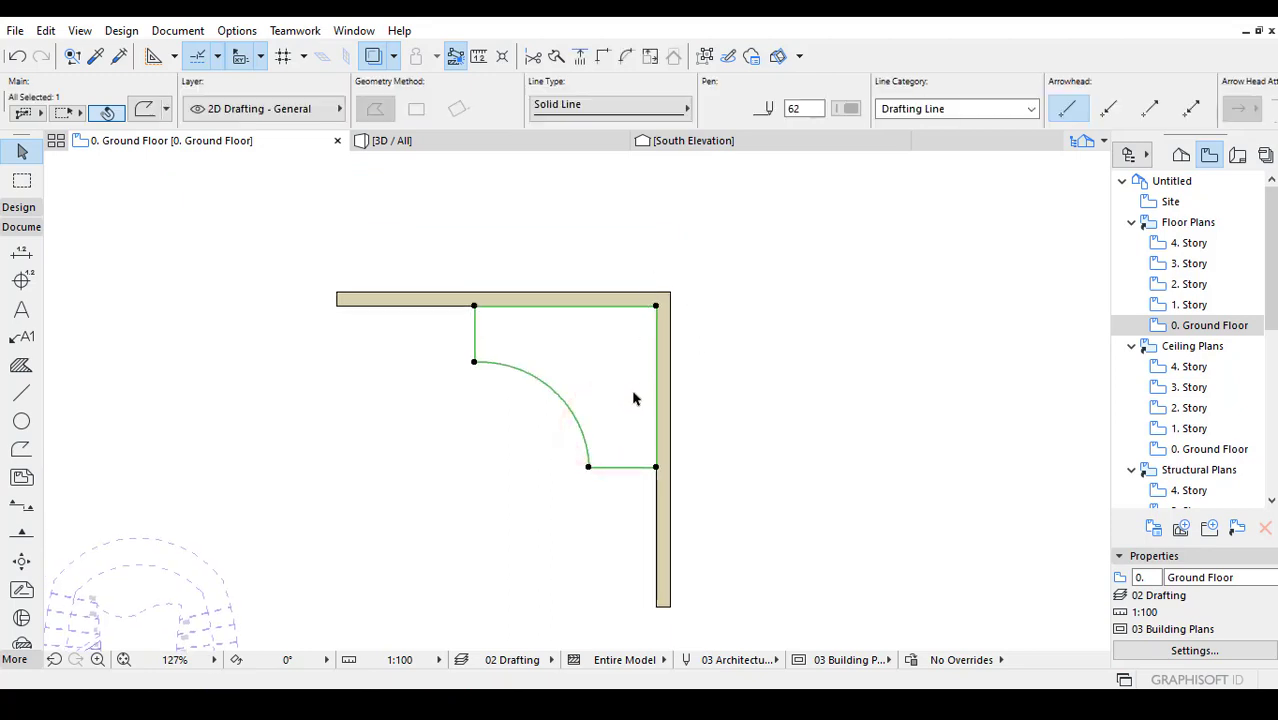
scroll(585, 325, up, 1)
scroll(585, 325, down, 3)
scroll(565, 322, up, 6)
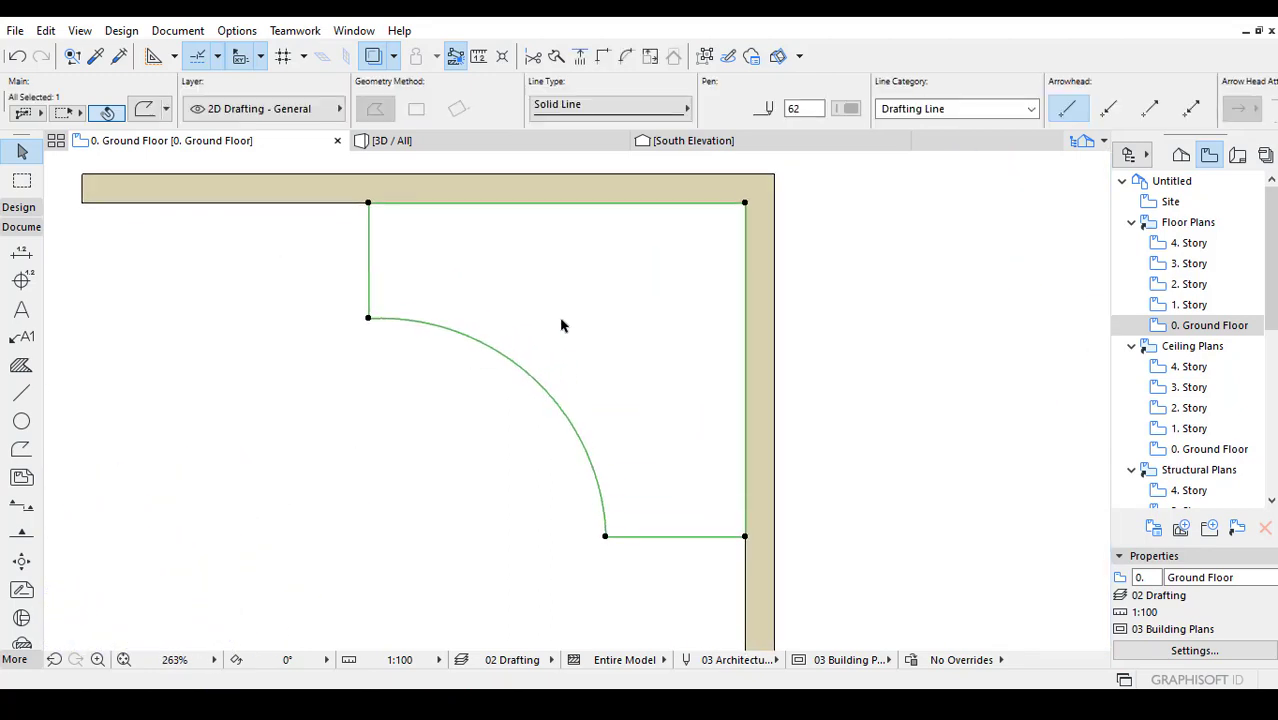
scroll(561, 325, down, 4)
middle_drag(627, 379, 490, 345)
scroll(536, 304, up, 2)
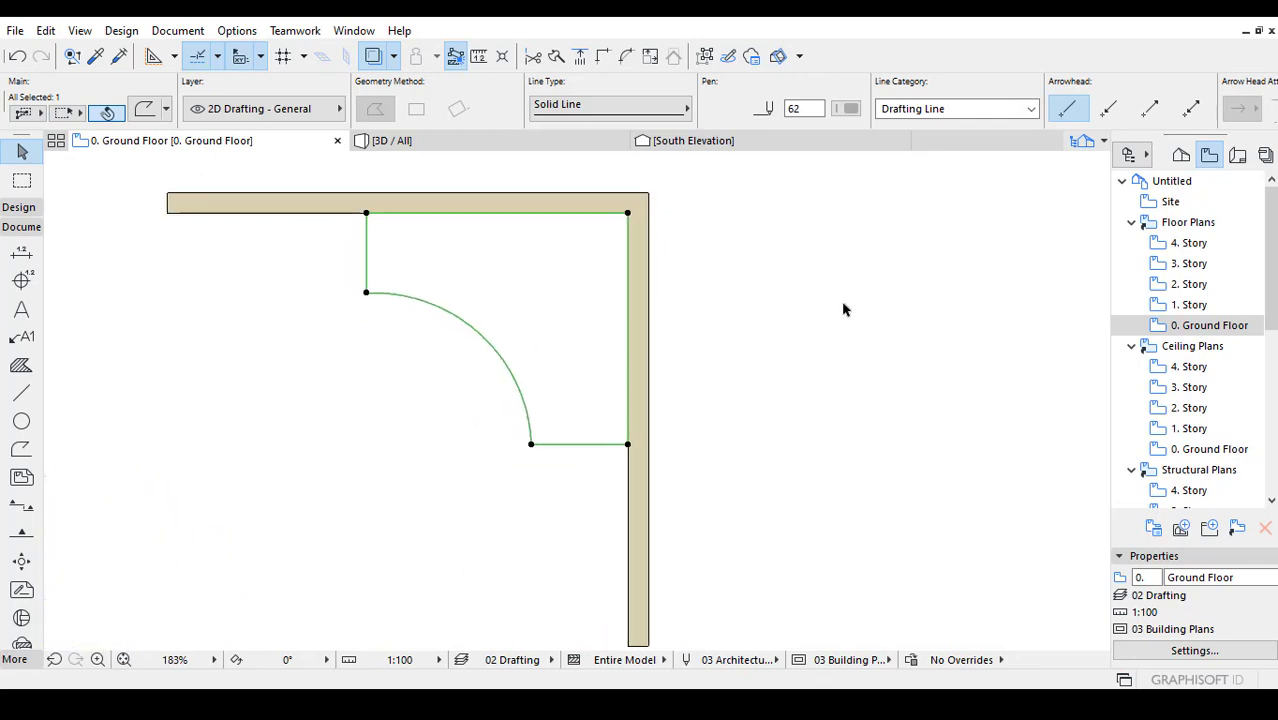
middle_drag(543, 324, 577, 344)
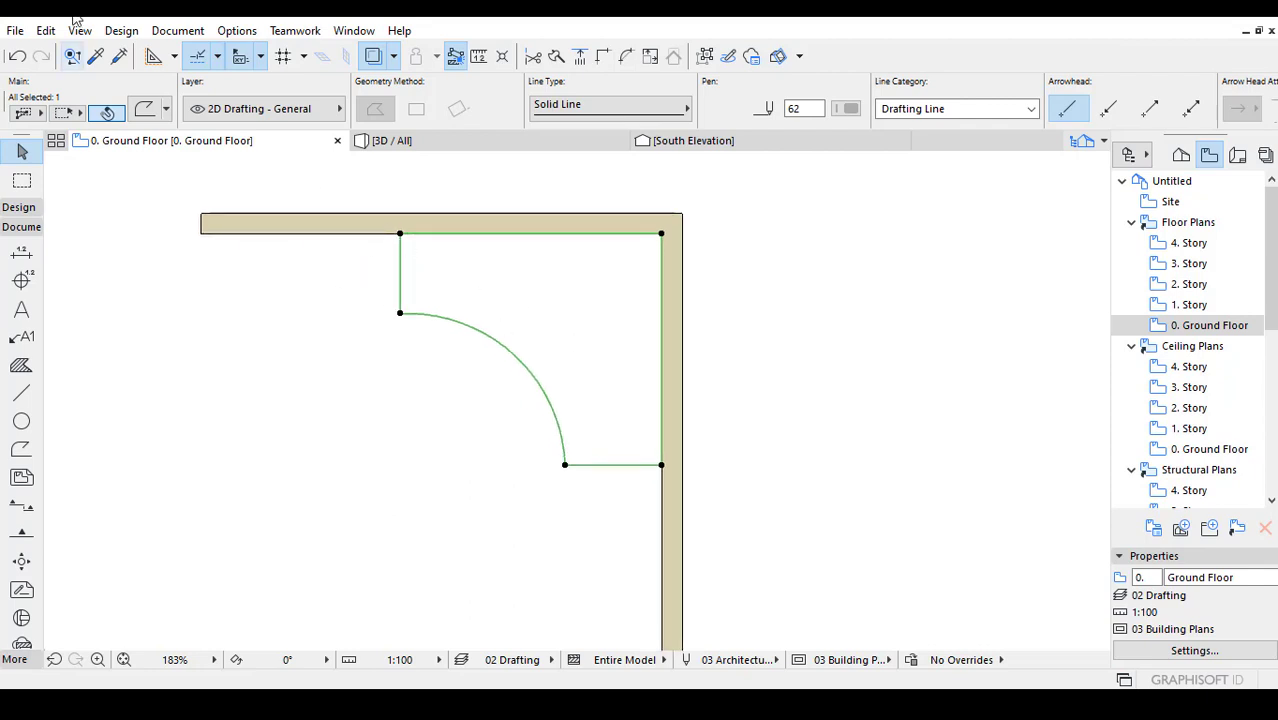
scroll(537, 282, up, 1)
middle_drag(548, 291, 585, 337)
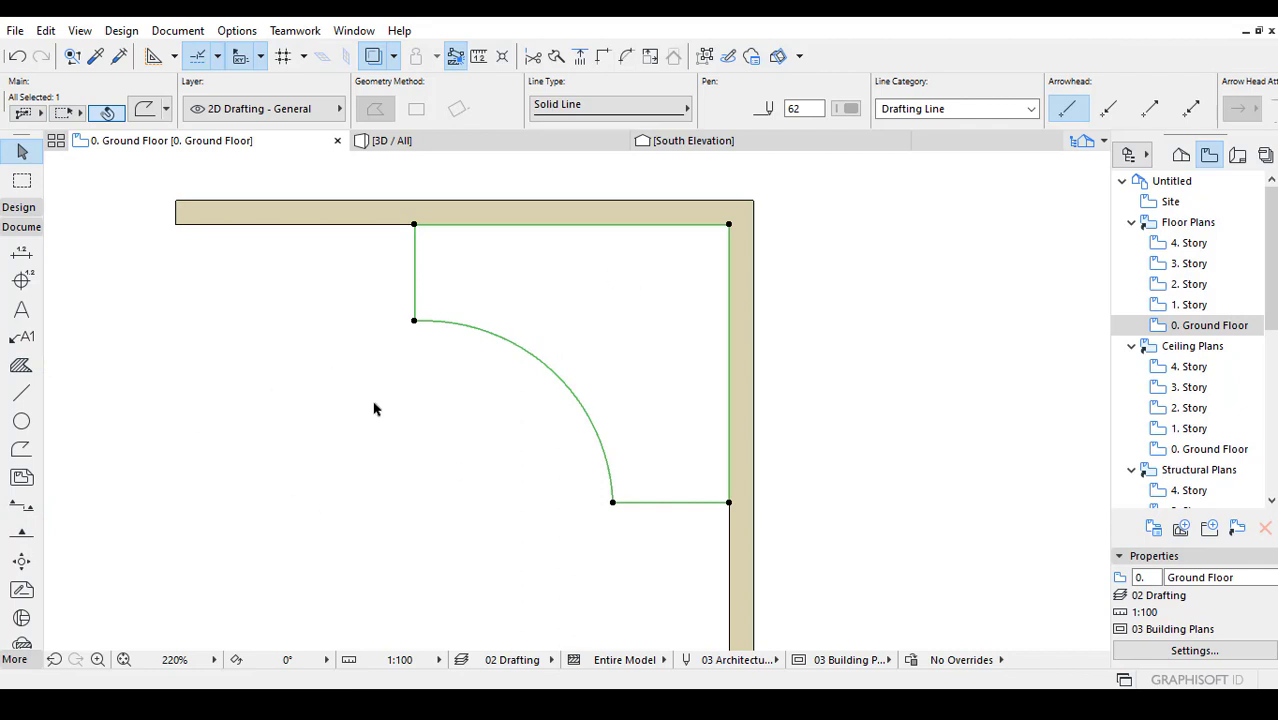
middle_drag(375, 408, 366, 399)
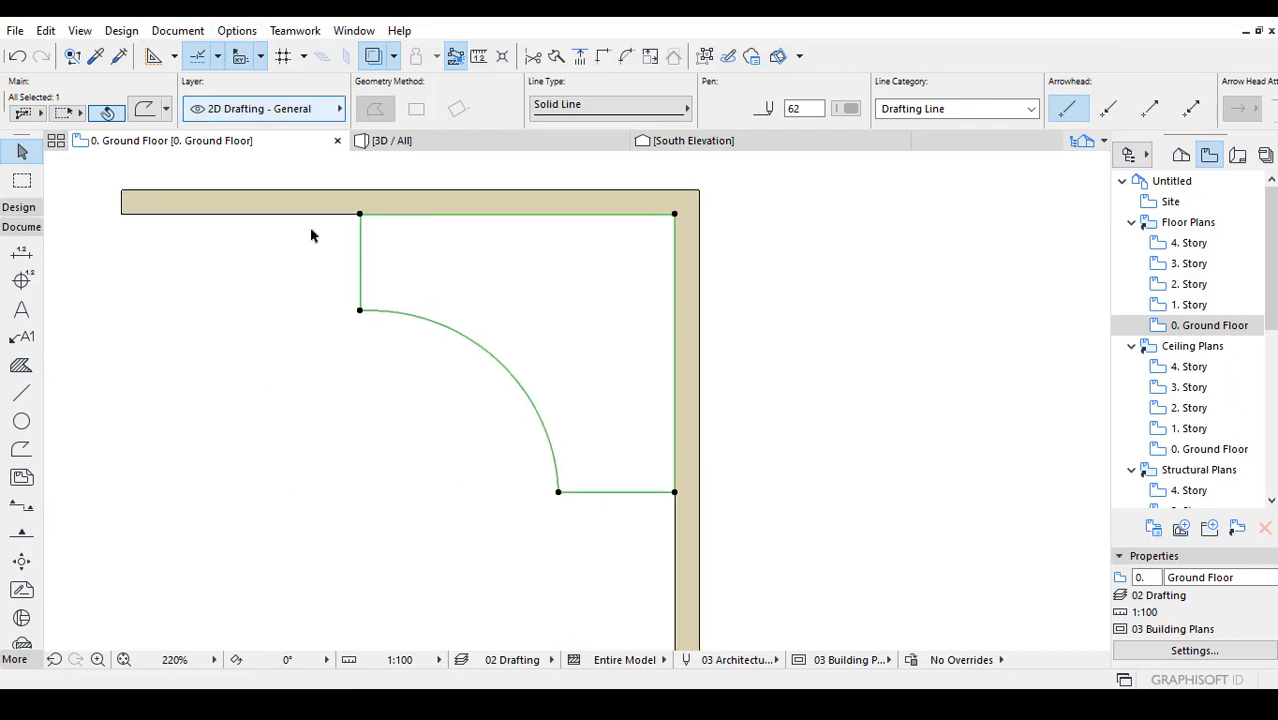
middle_drag(444, 340, 505, 345)
scroll(600, 390, down, 3)
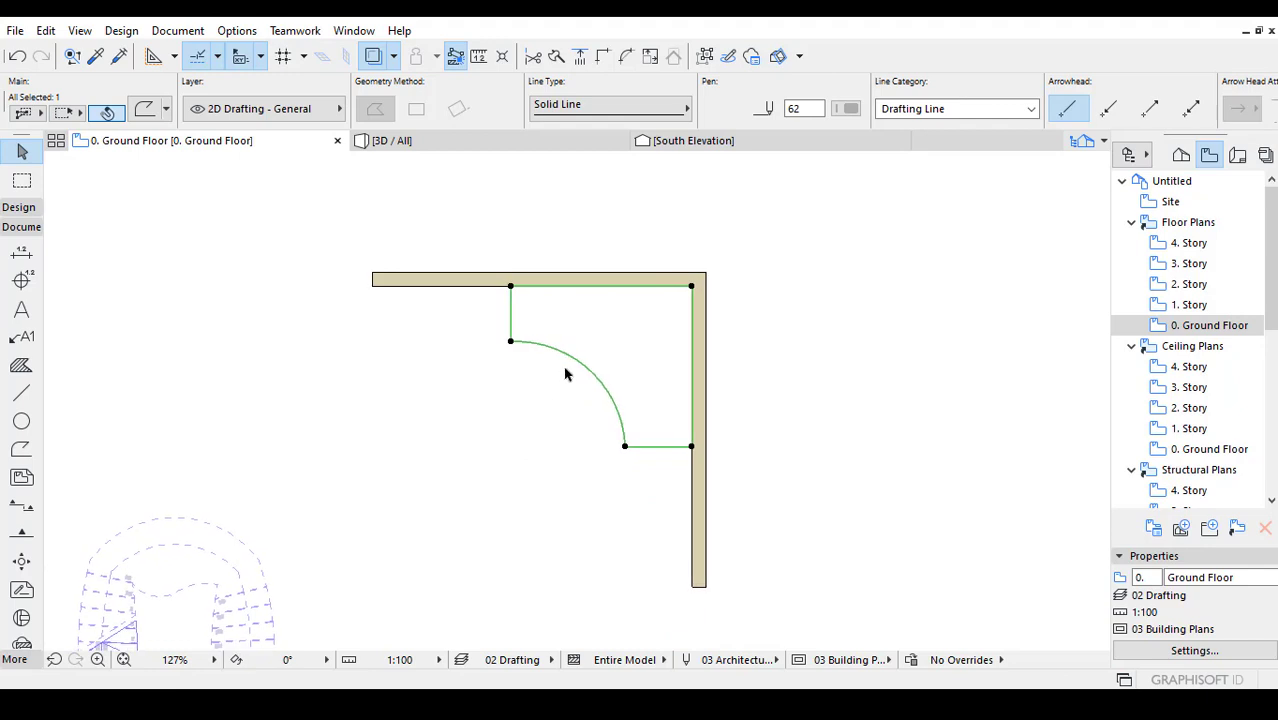
scroll(560, 395, up, 3)
Draw an L-shaped stair along the inner wall faces from the polyline's start point through the wall corner to its end on the vertical wall.
click(18, 207)
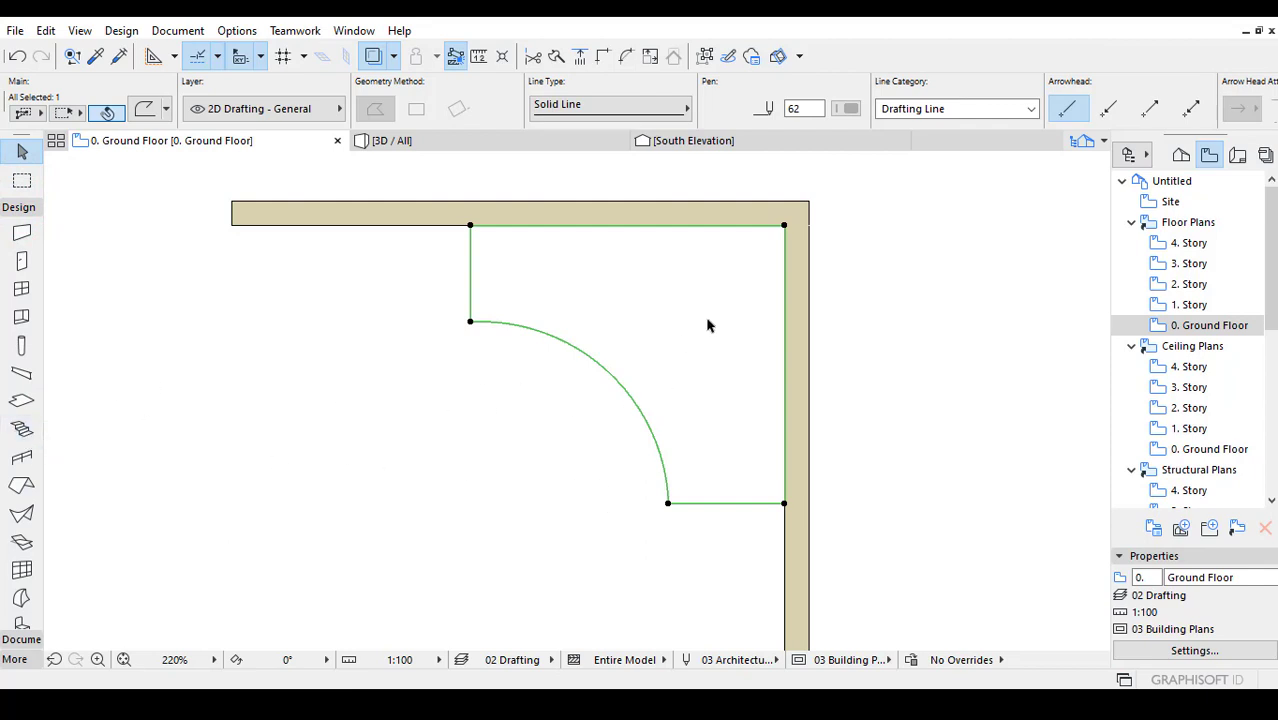
middle_drag(706, 360, 666, 361)
scroll(648, 385, down, 2)
scroll(665, 331, up, 4)
scroll(656, 400, down, 3)
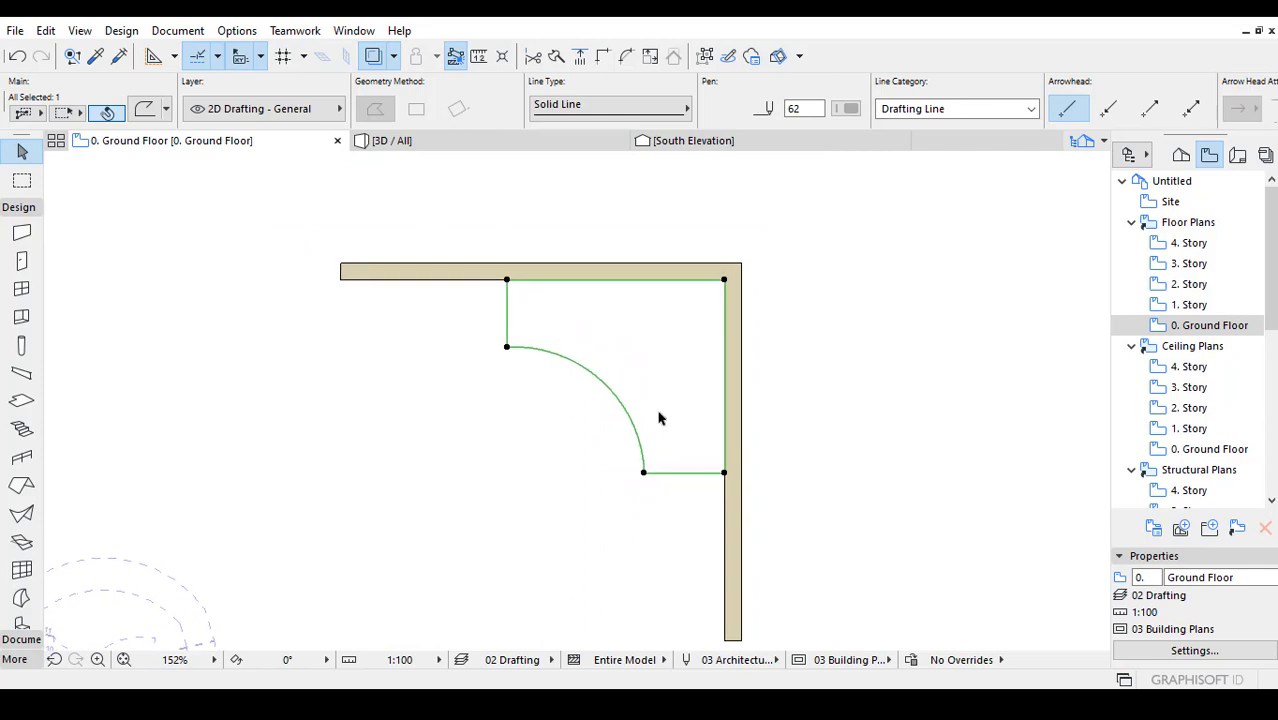
scroll(656, 419, up, 2)
scroll(658, 399, down, 2)
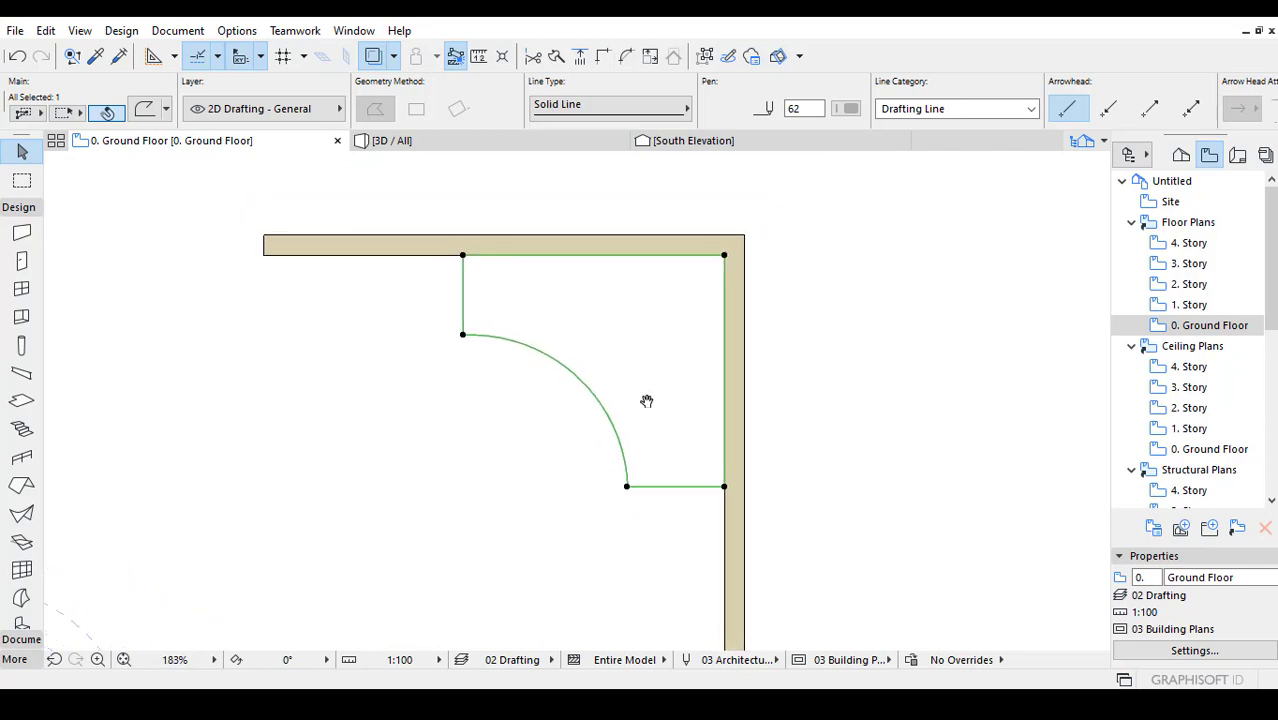
scroll(626, 364, up, 1)
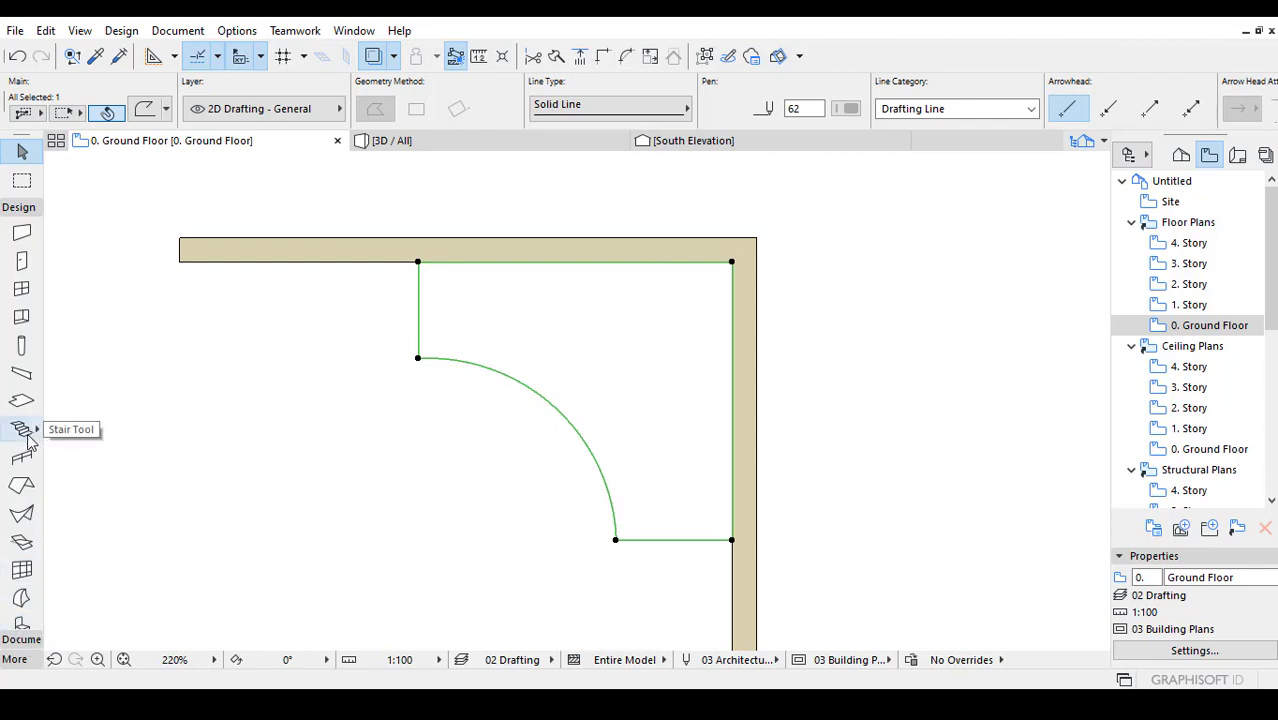
key(Escape)
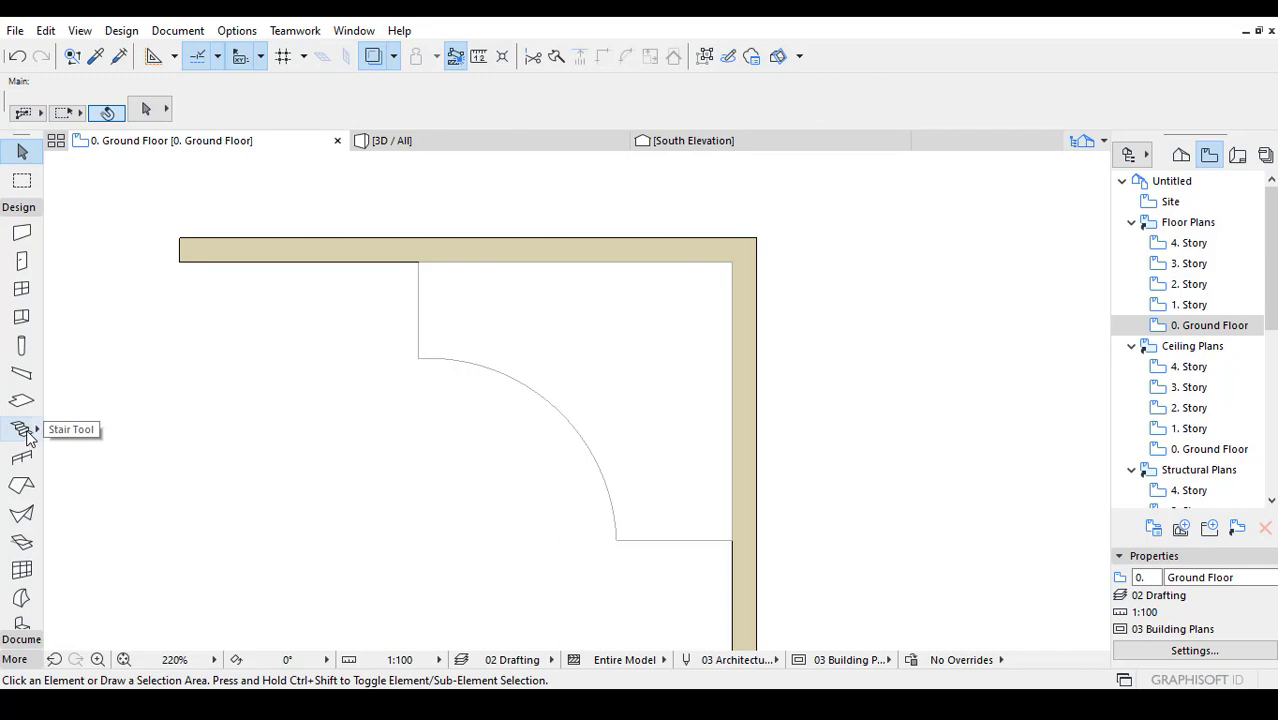
click(24, 431)
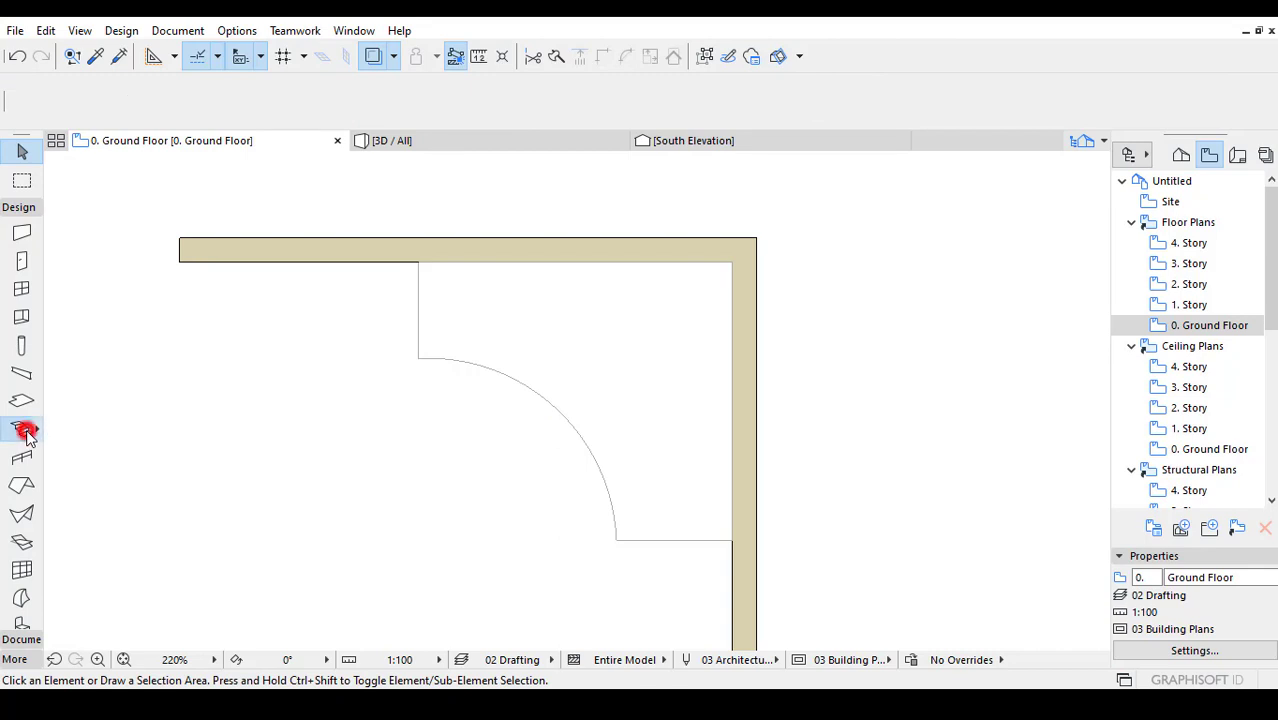
scroll(508, 368, down, 1)
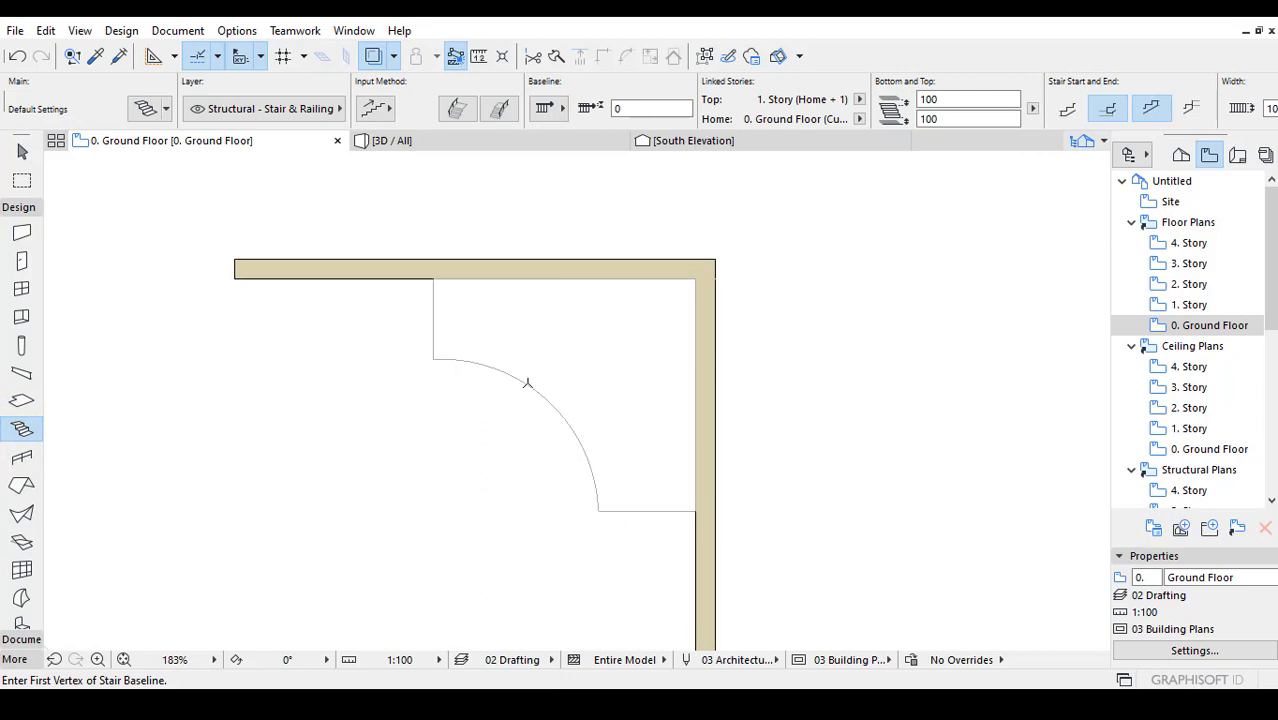
scroll(528, 376, up, 1)
middle_drag(531, 374, 527, 301)
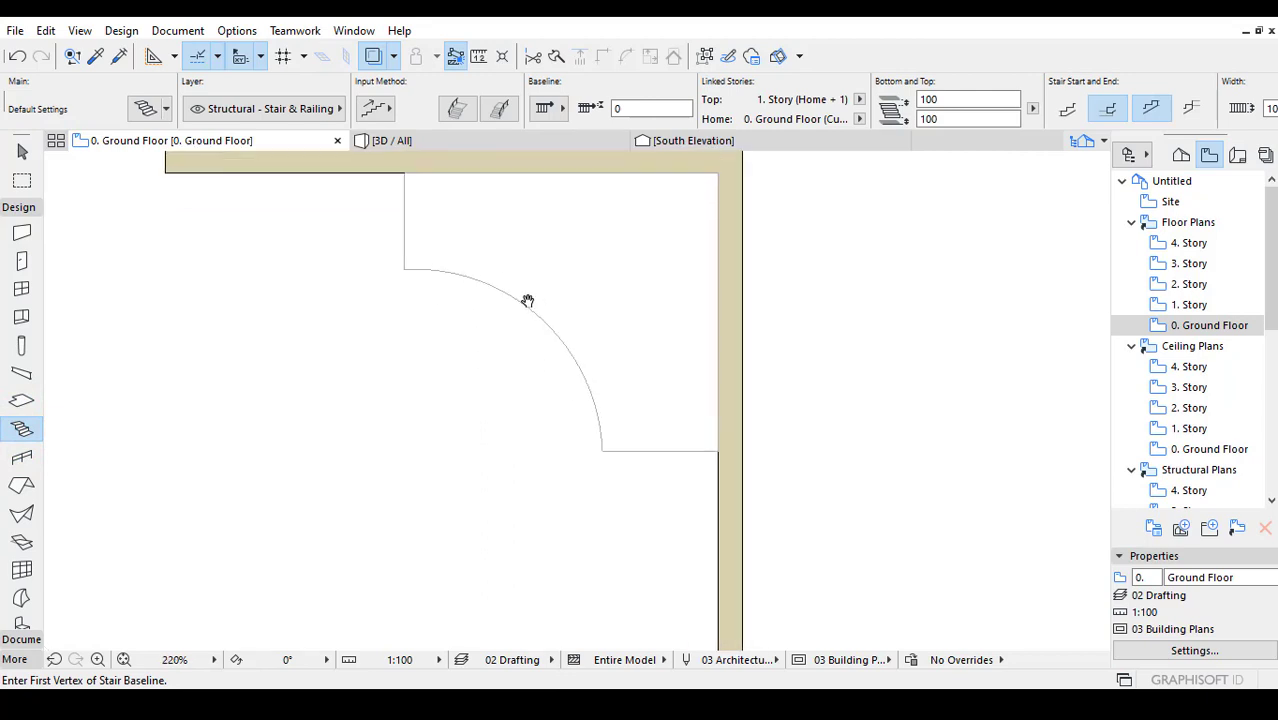
click(404, 175)
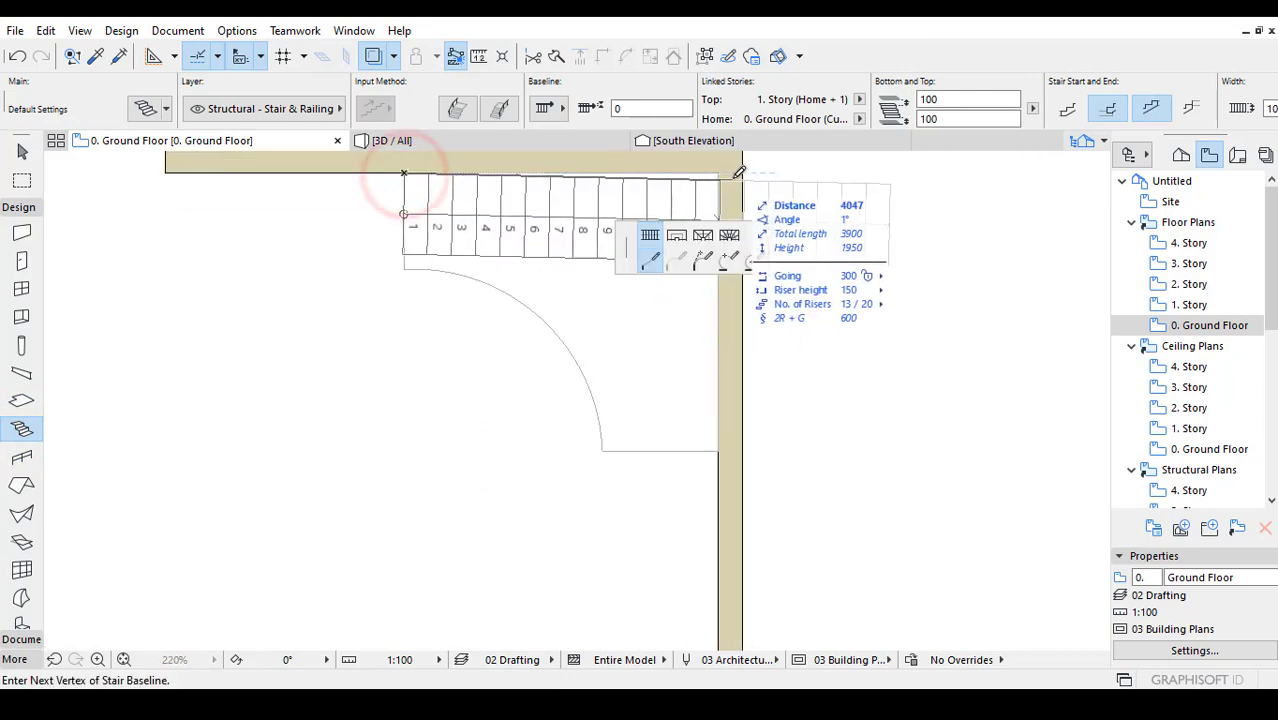
double_click(720, 452)
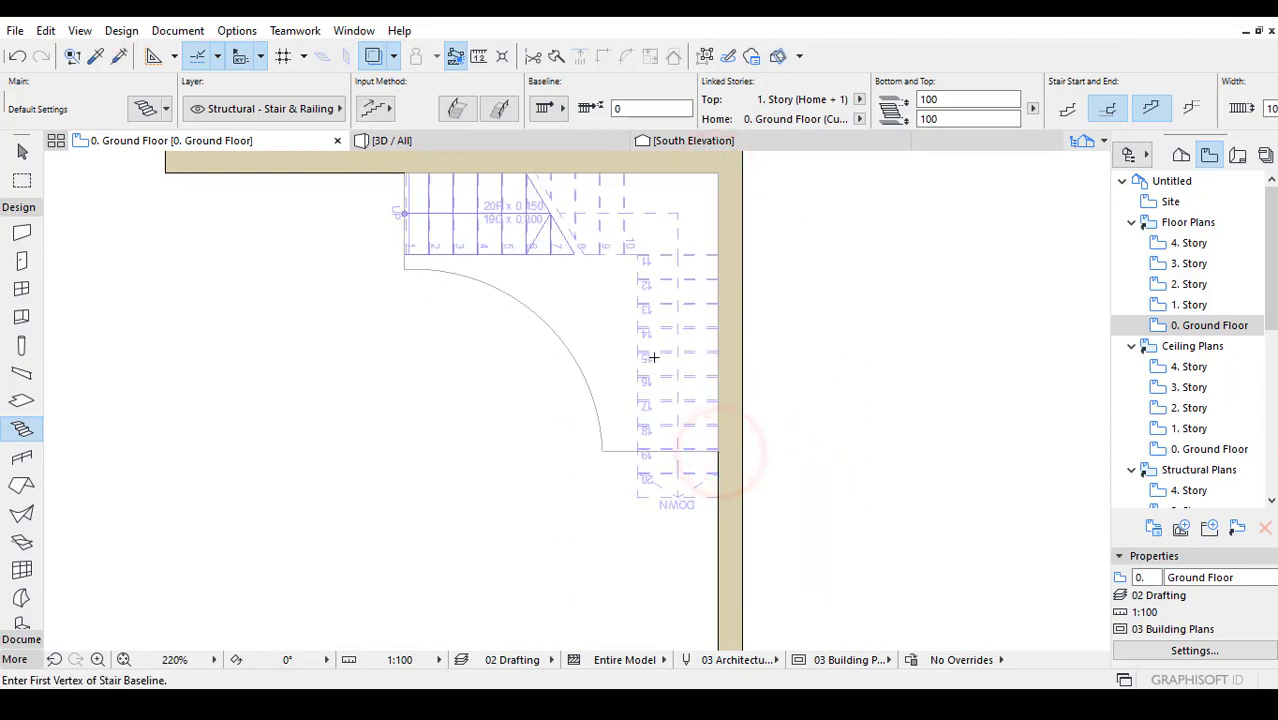
key(Escape)
Fillet the corner node of the L-shaped stair's baseline with a radius of 3000.
click(645, 300)
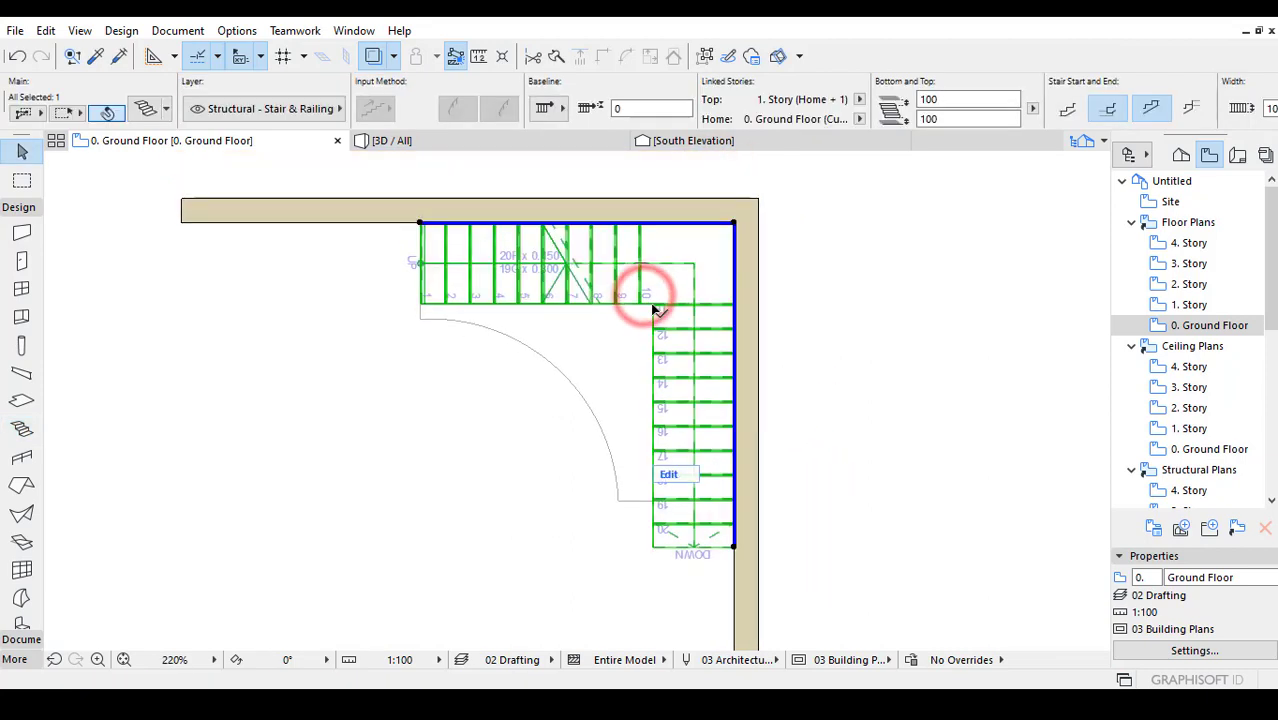
click(737, 226)
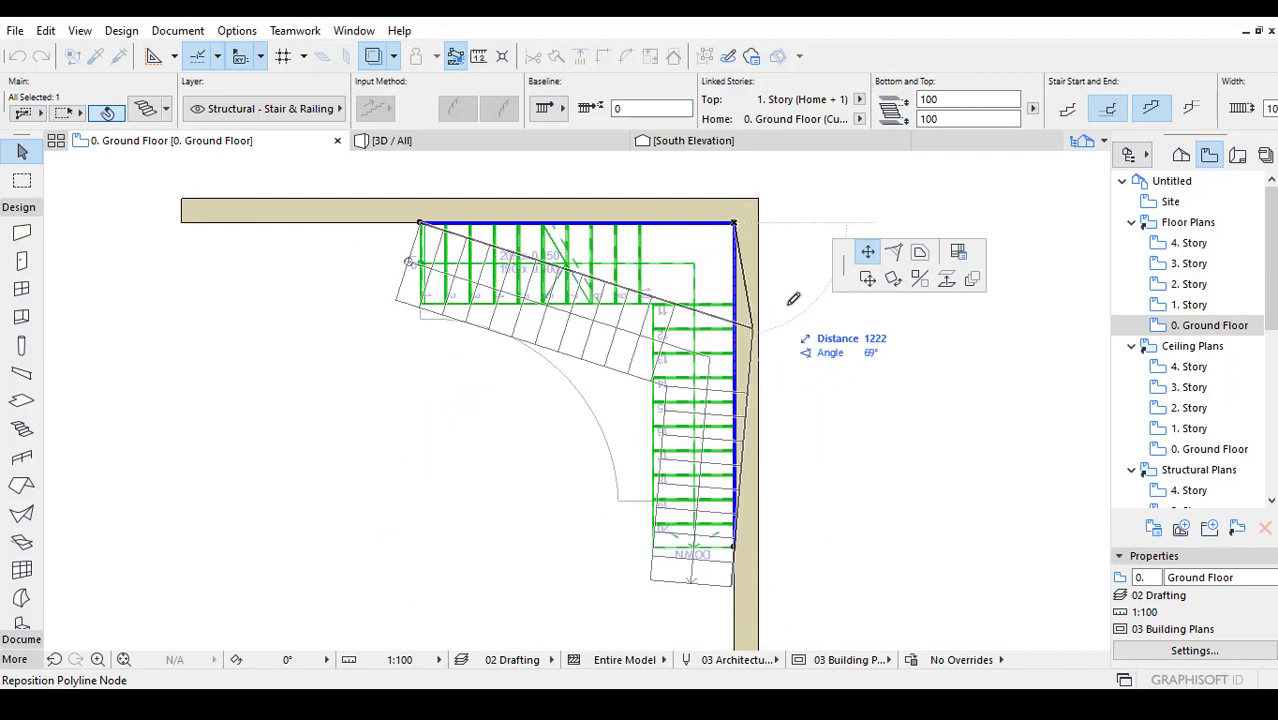
key(Escape)
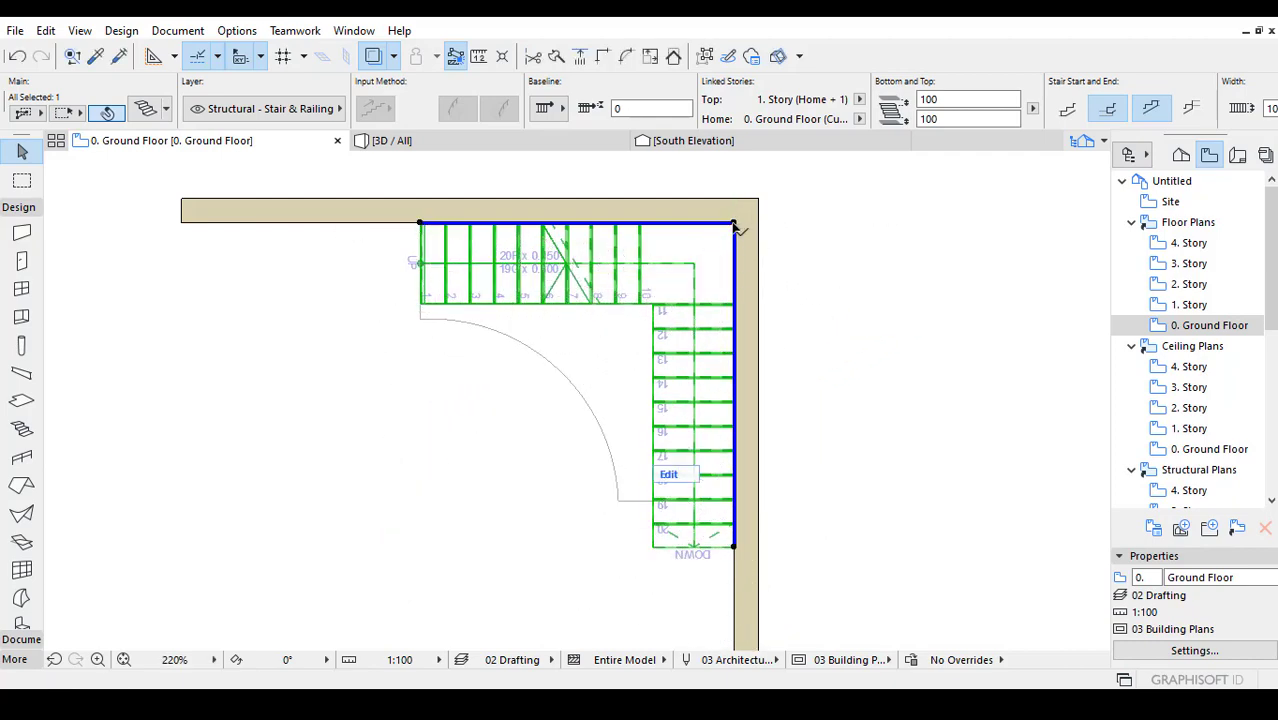
click(733, 224)
click(846, 310)
click(887, 257)
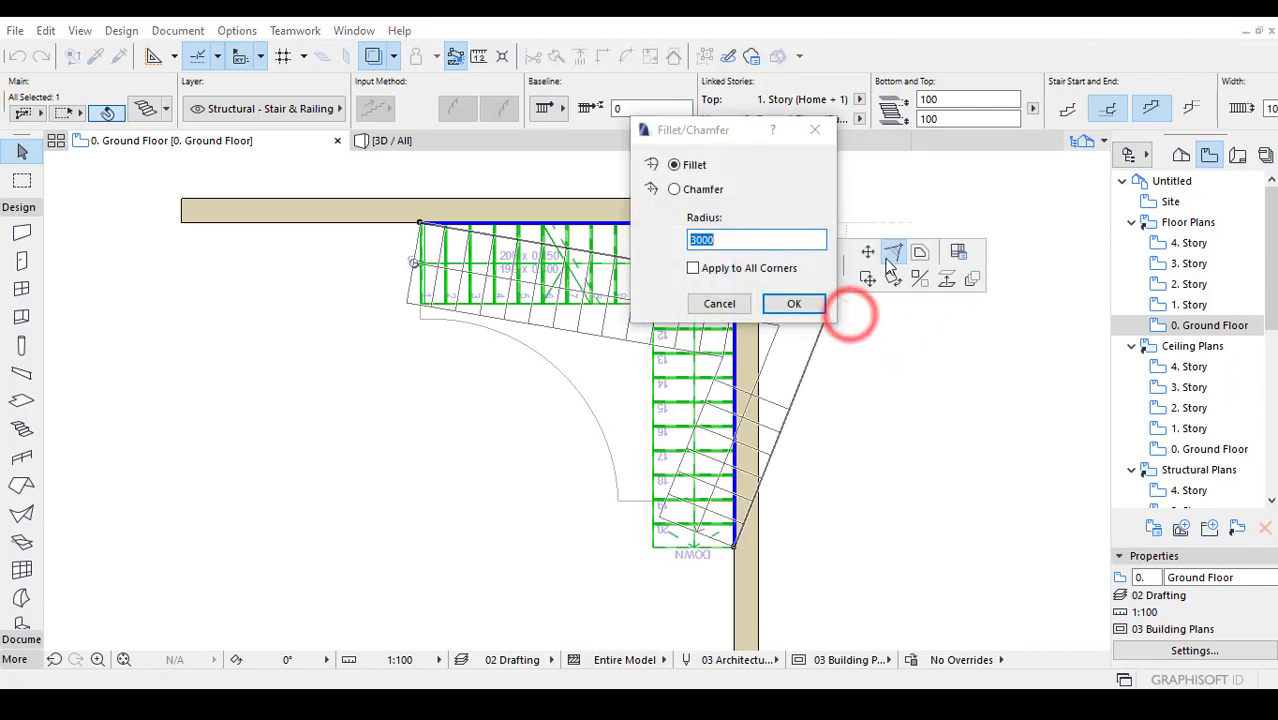
key(Return)
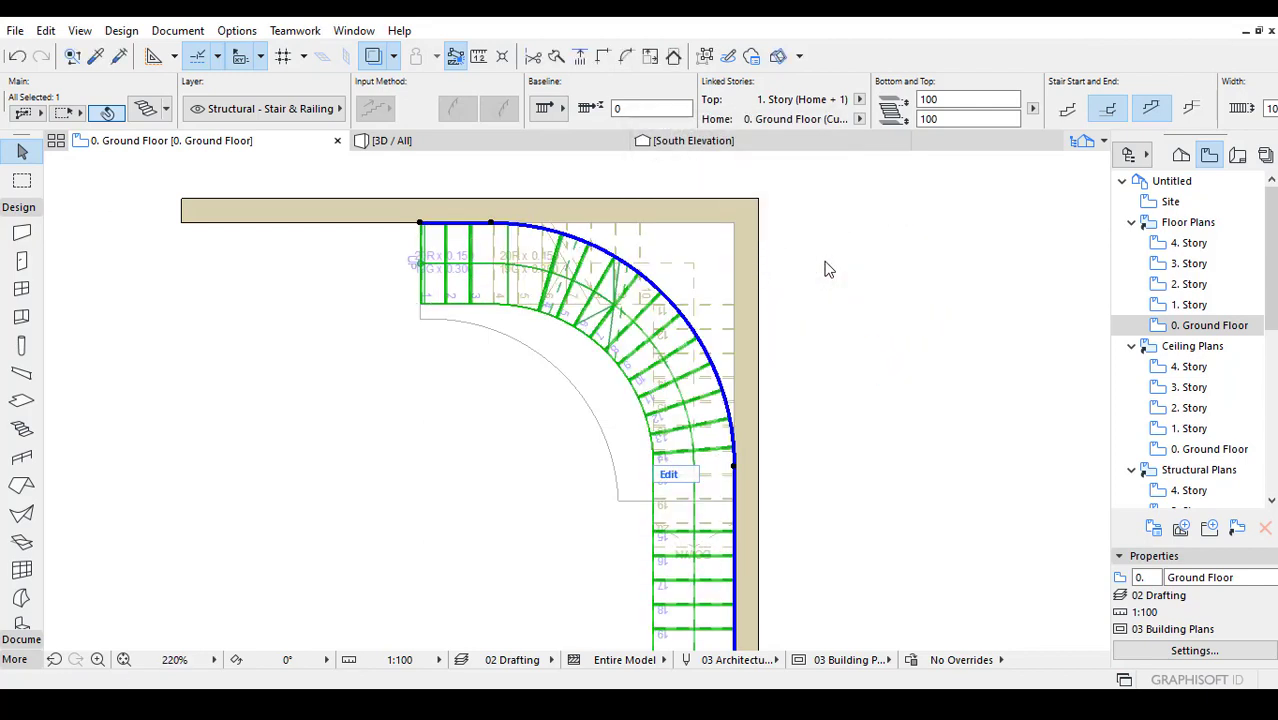
Extend the curved stair by moving its baseline start node farther from the corner along the horizontal wall's inner face.
middle_drag(866, 430, 807, 443)
click(442, 197)
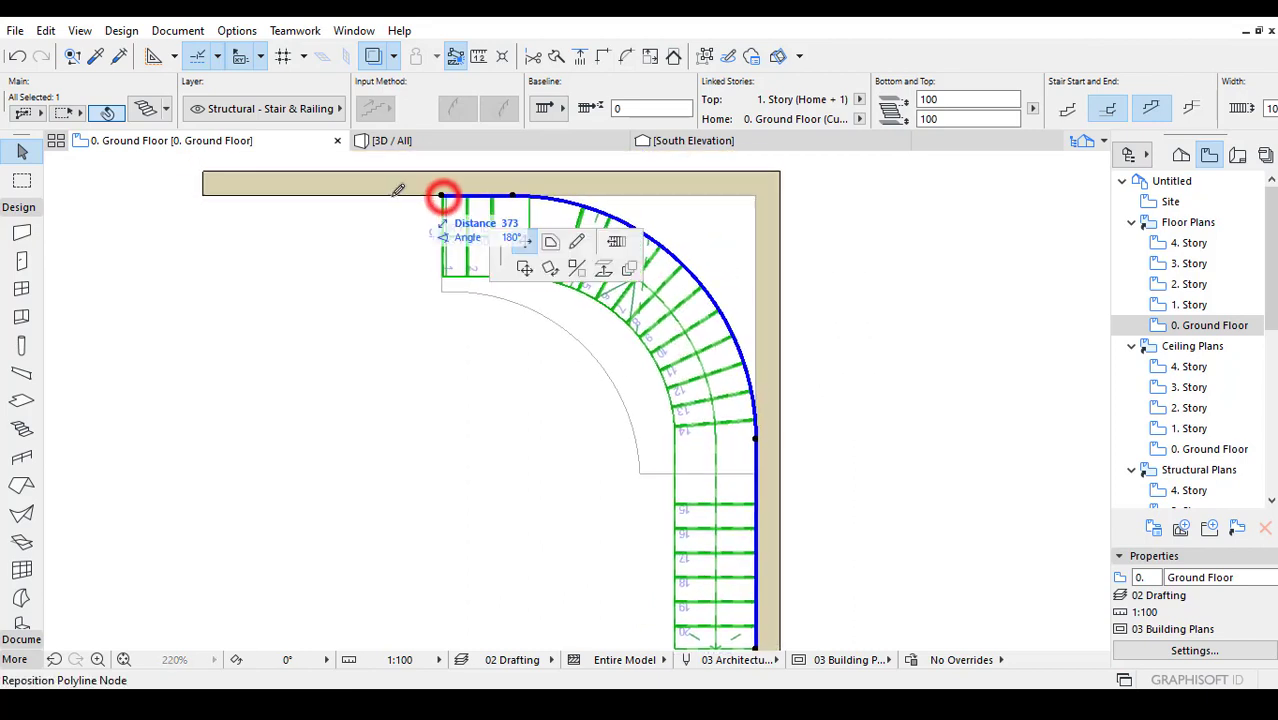
click(446, 260)
click(340, 196)
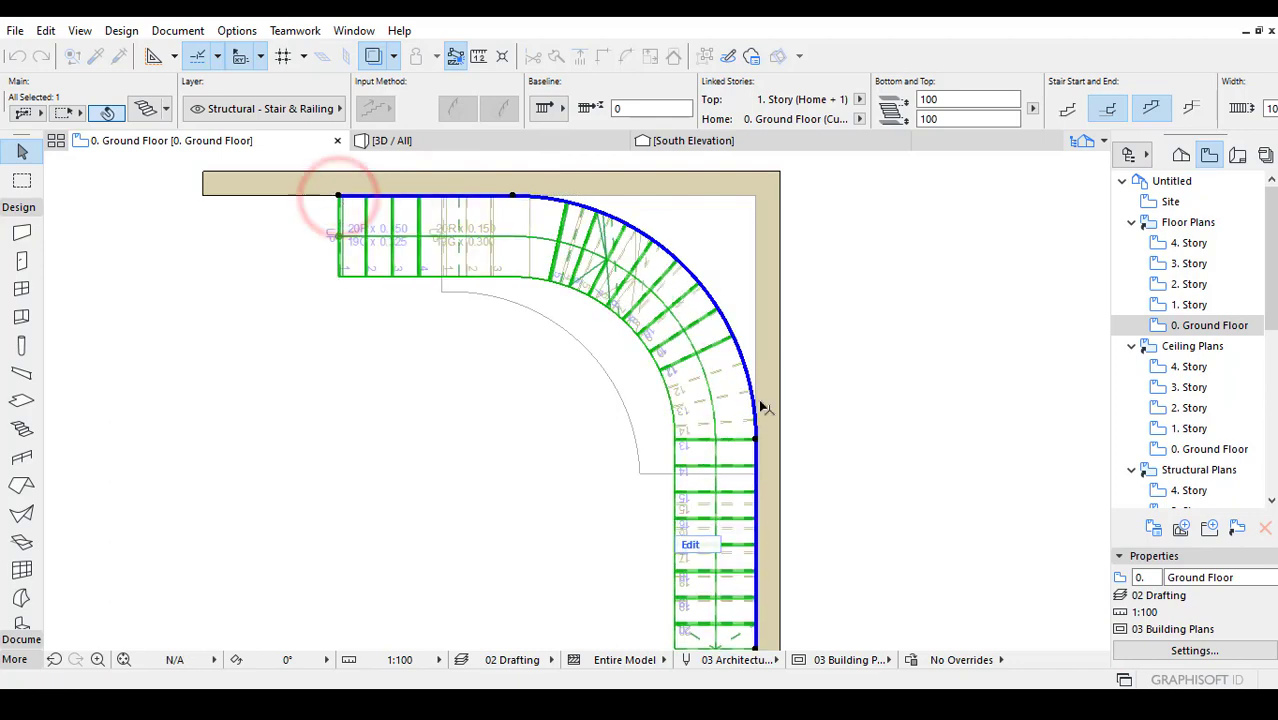
scroll(763, 405, down, 2)
scroll(720, 365, up, 1)
scroll(610, 295, up, 2)
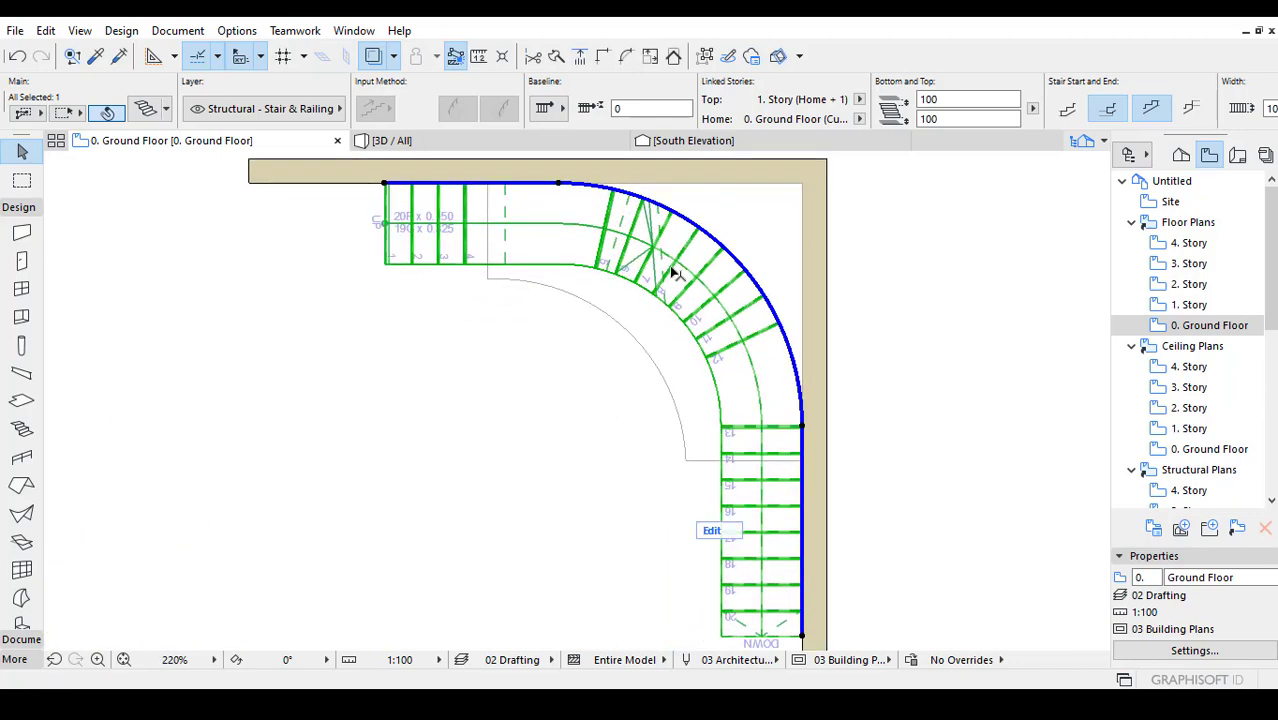
Try converting the curved corner segment of the stair's baseline into a straight edge, and undo it.
middle_drag(710, 282, 716, 312)
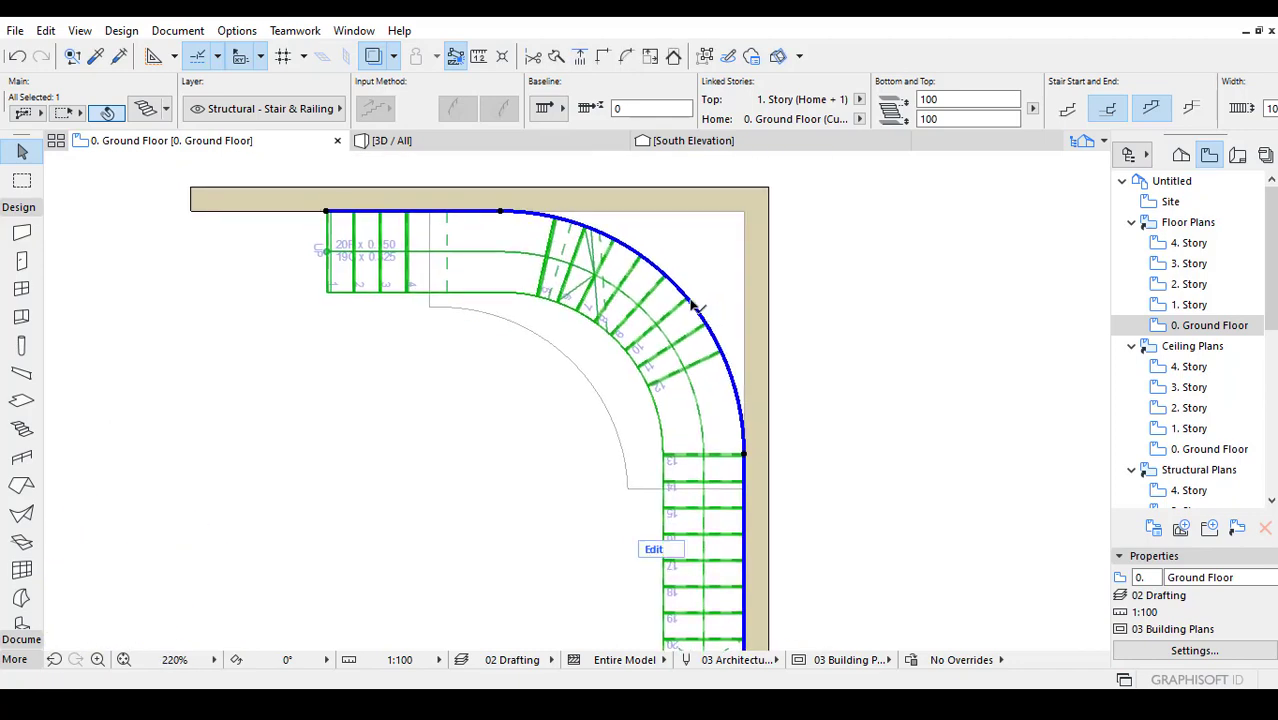
scroll(670, 304, up, 1)
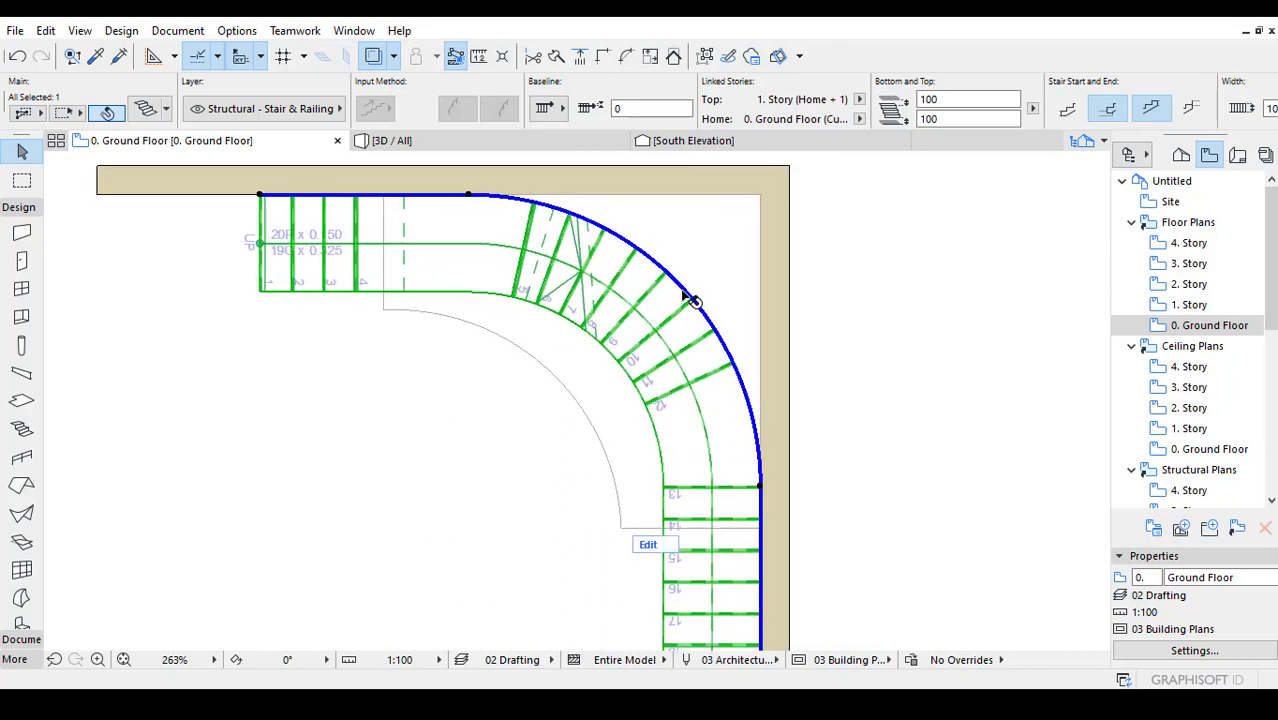
scroll(645, 265, up, 2)
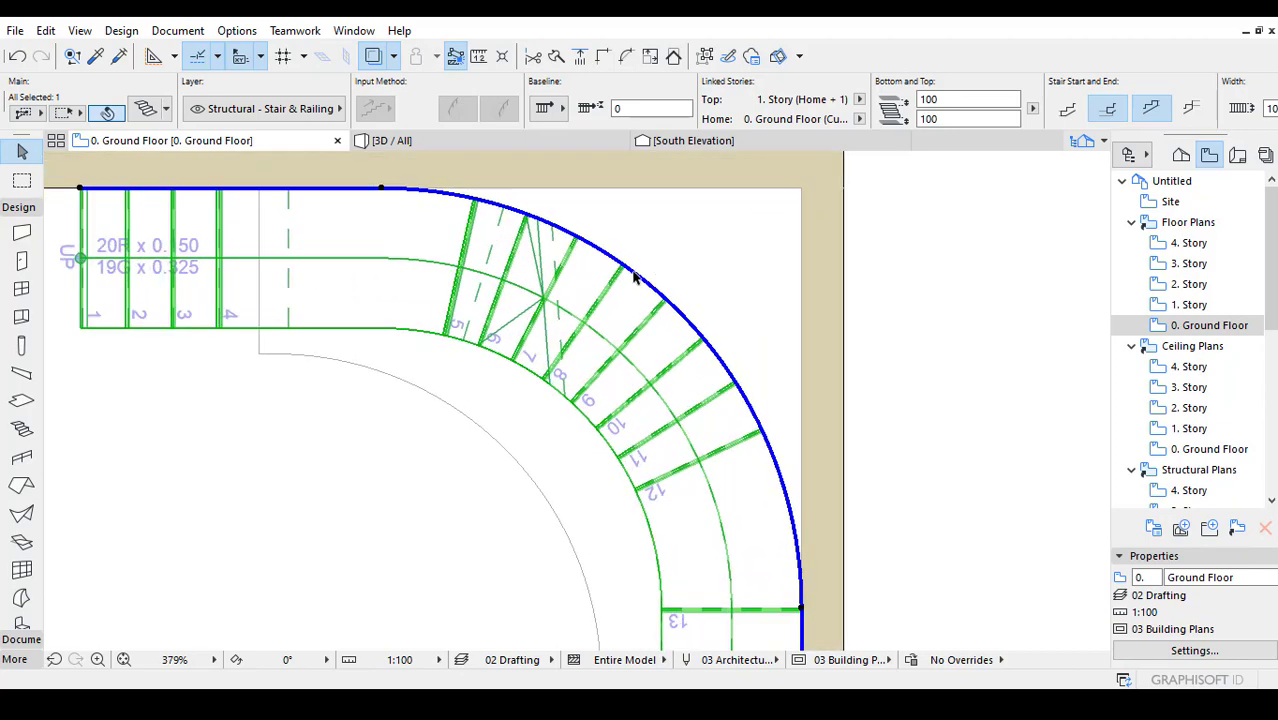
scroll(789, 415, down, 3)
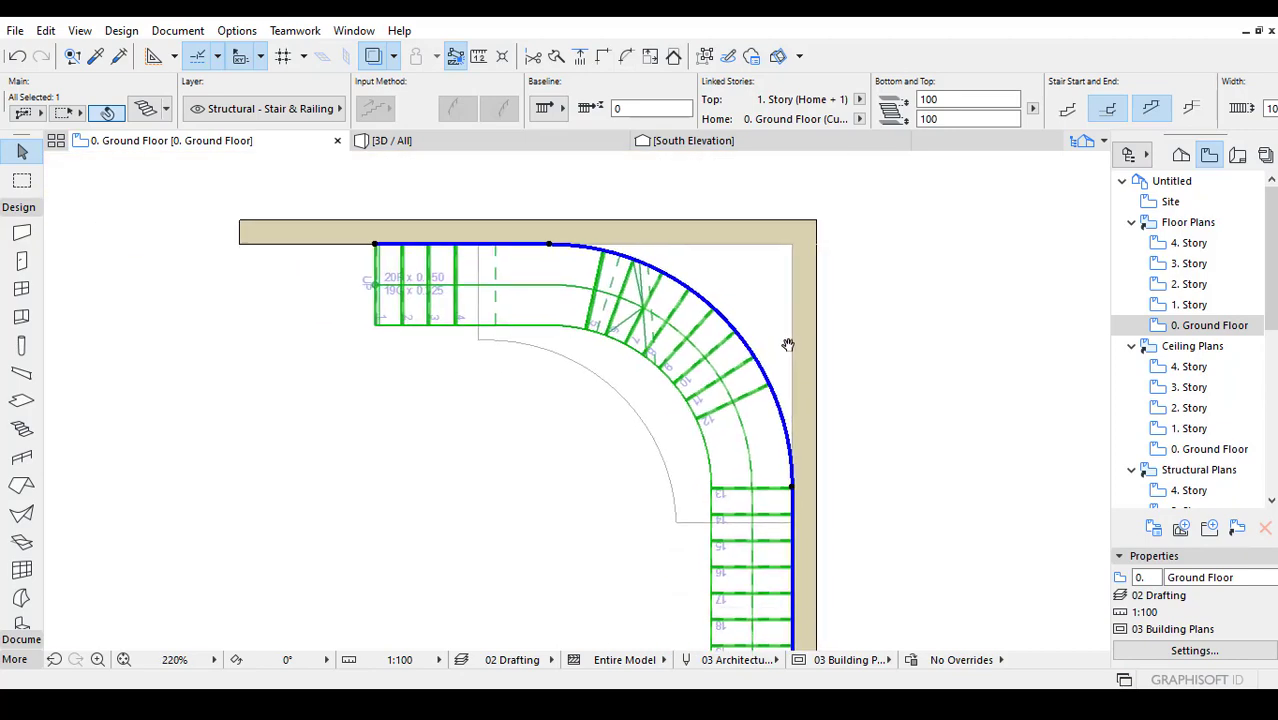
middle_drag(789, 412, 742, 380)
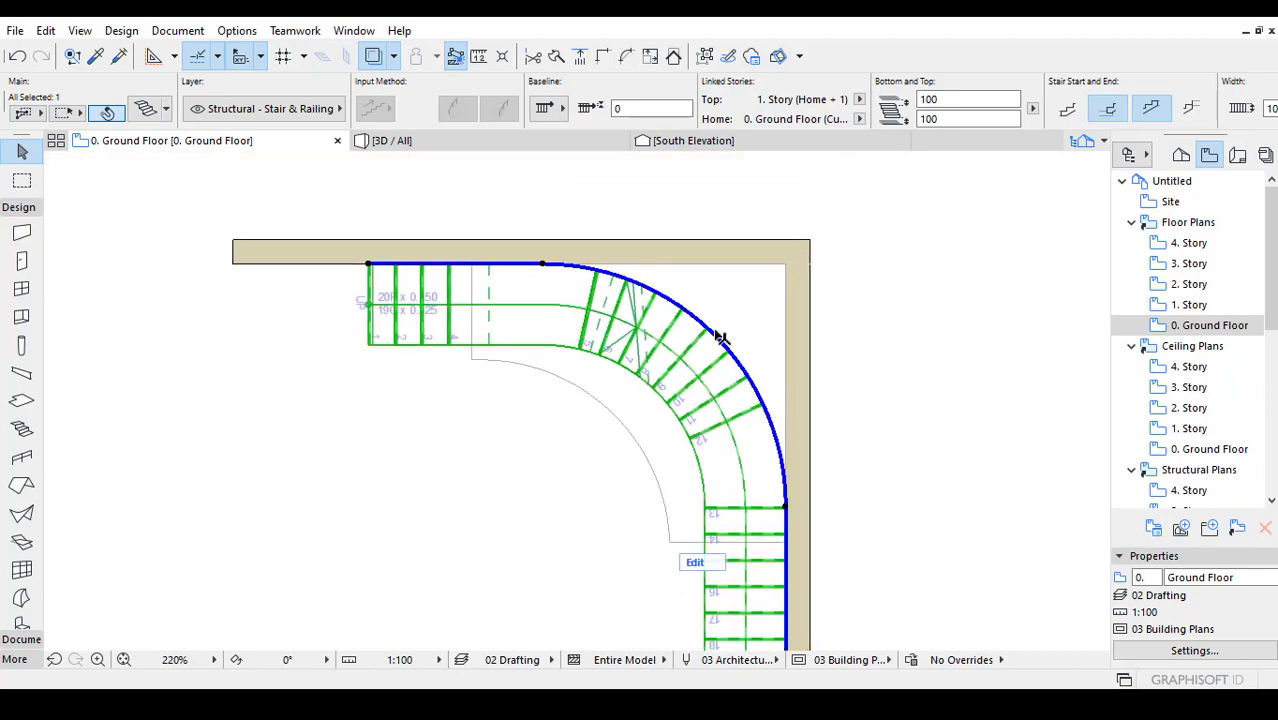
click(720, 336)
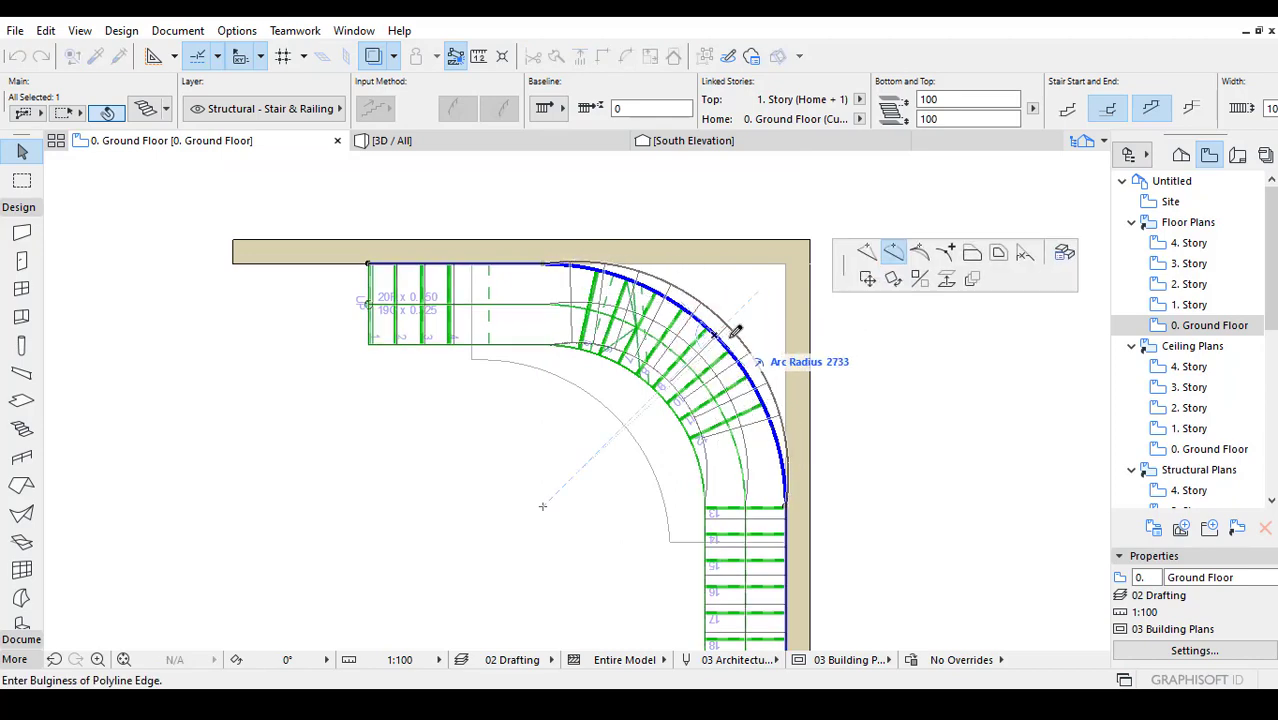
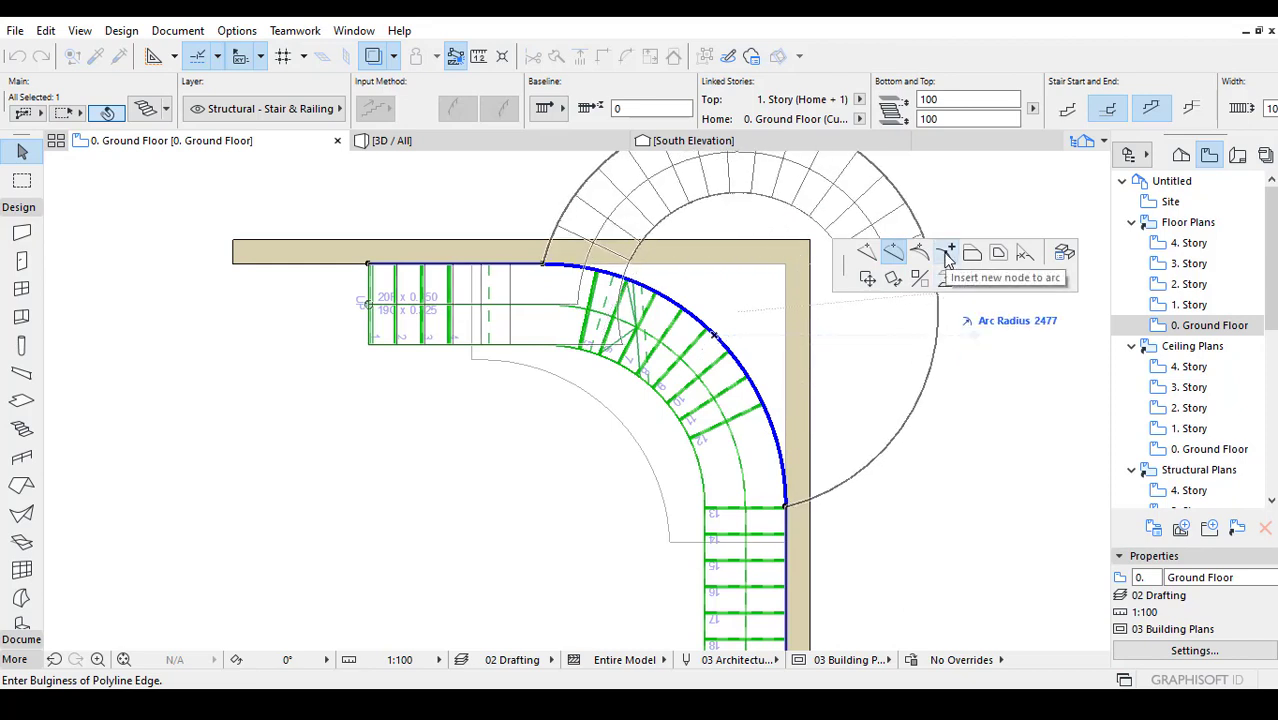
click(868, 255)
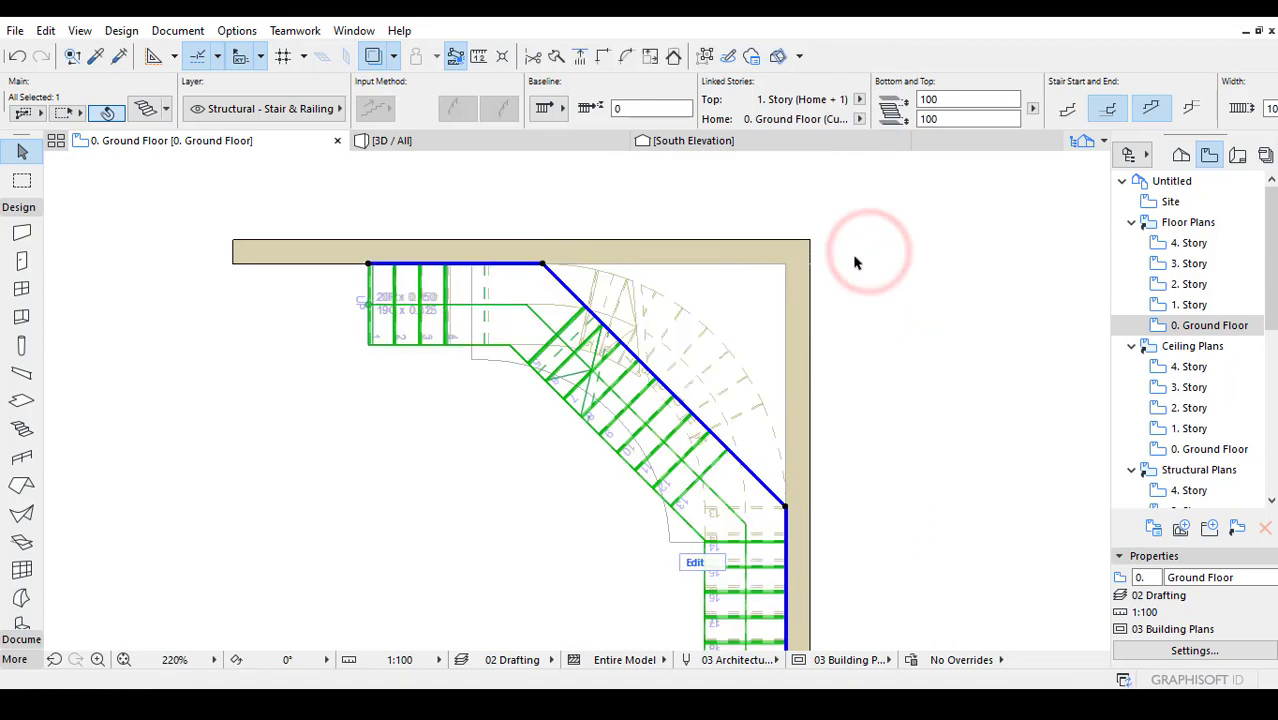
key(ctrl+z)
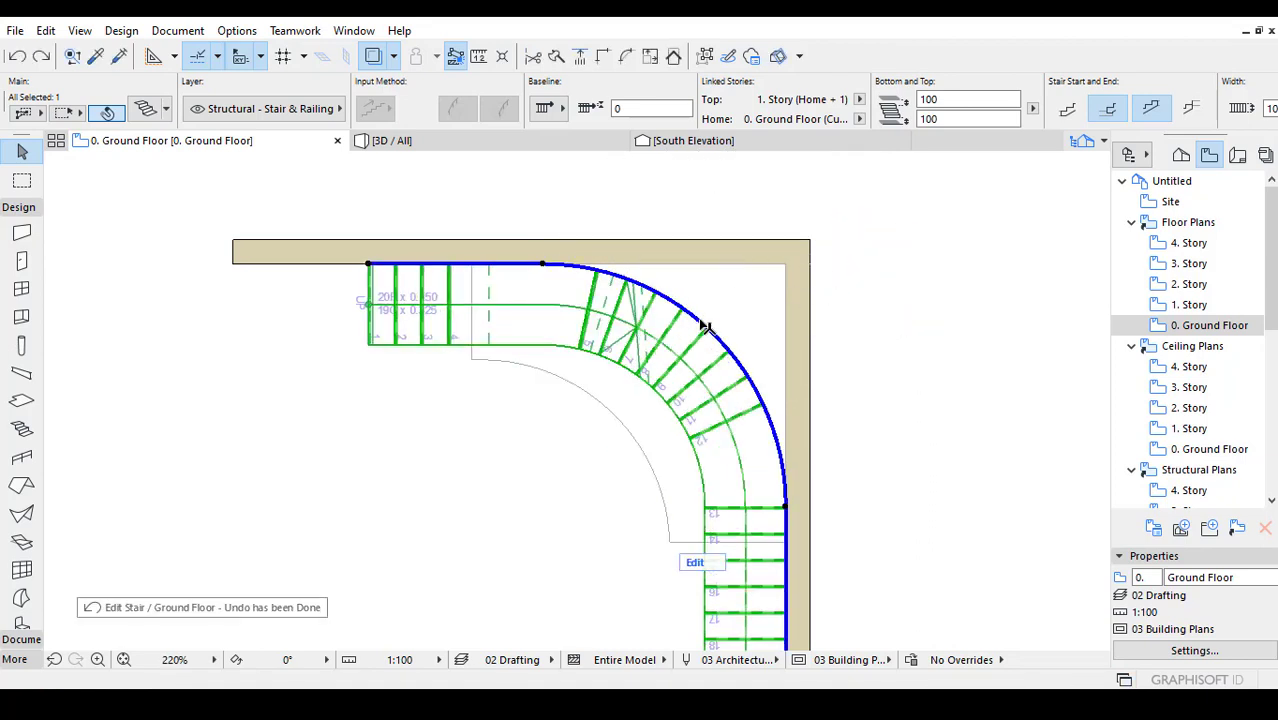
Insert two new nodes into the curved corner segment of the stair's baseline, keeping the arc shape.
click(703, 326)
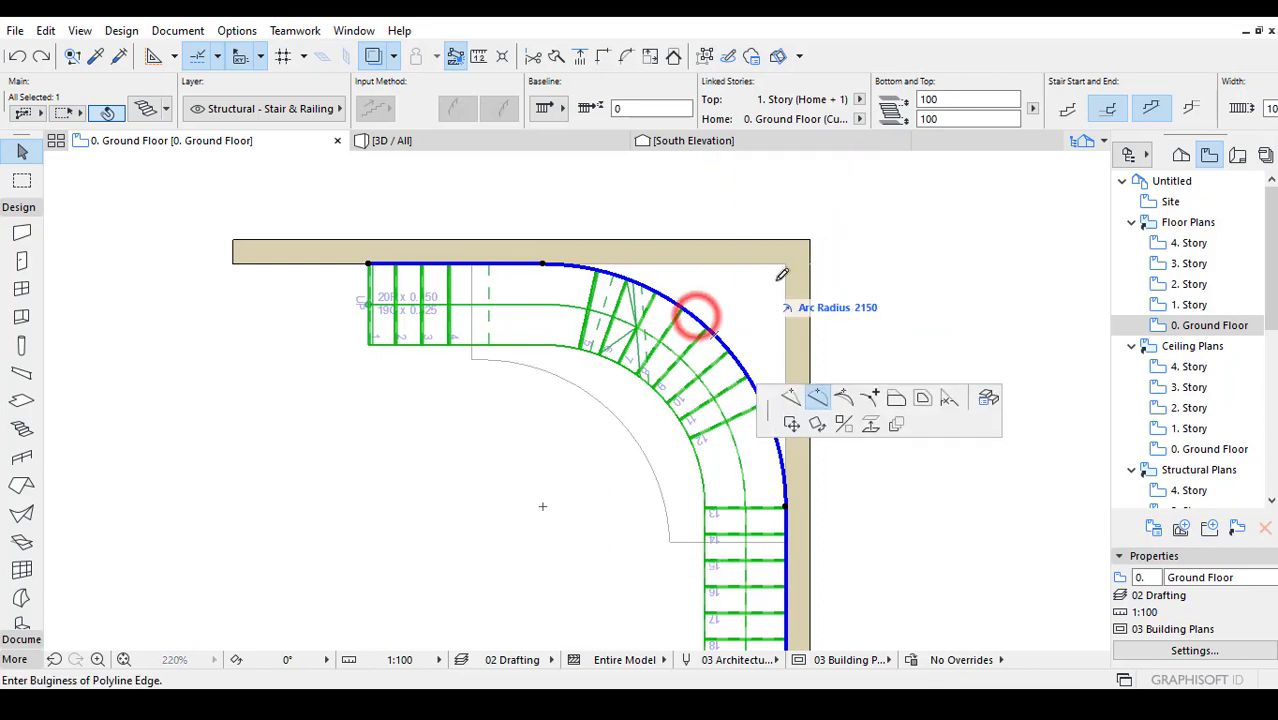
click(857, 369)
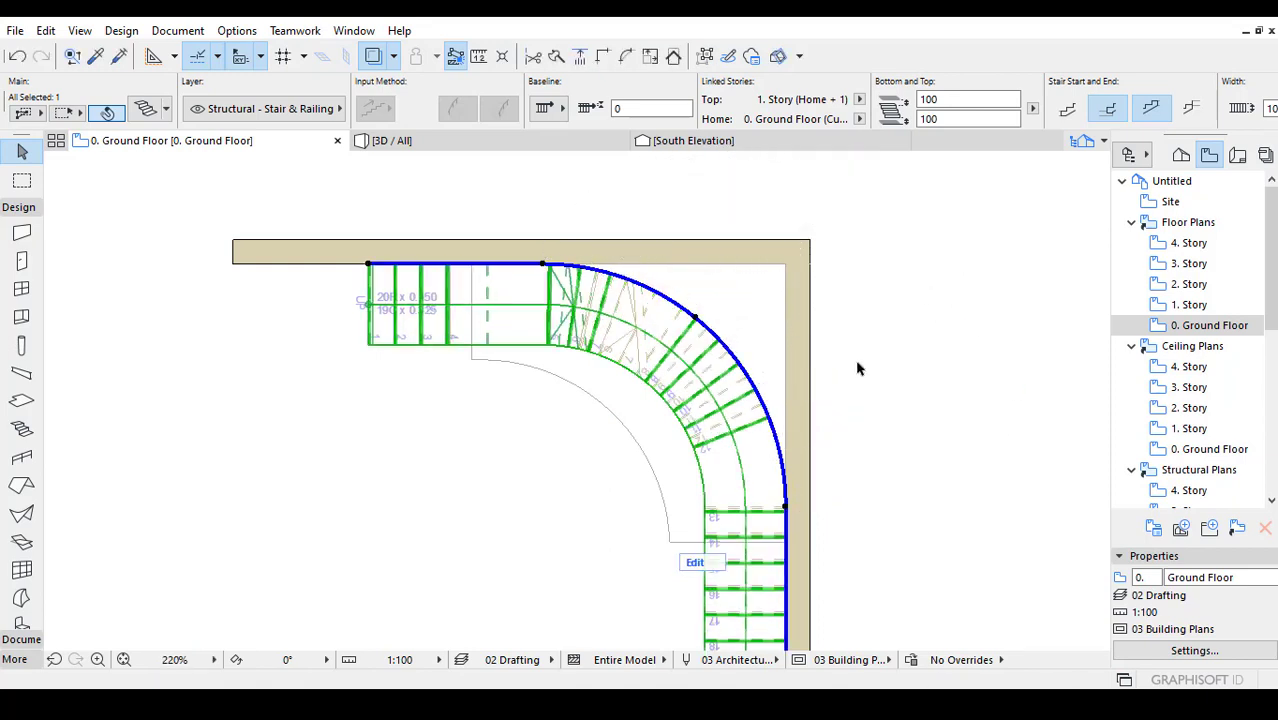
scroll(750, 398, up, 1)
click(748, 372)
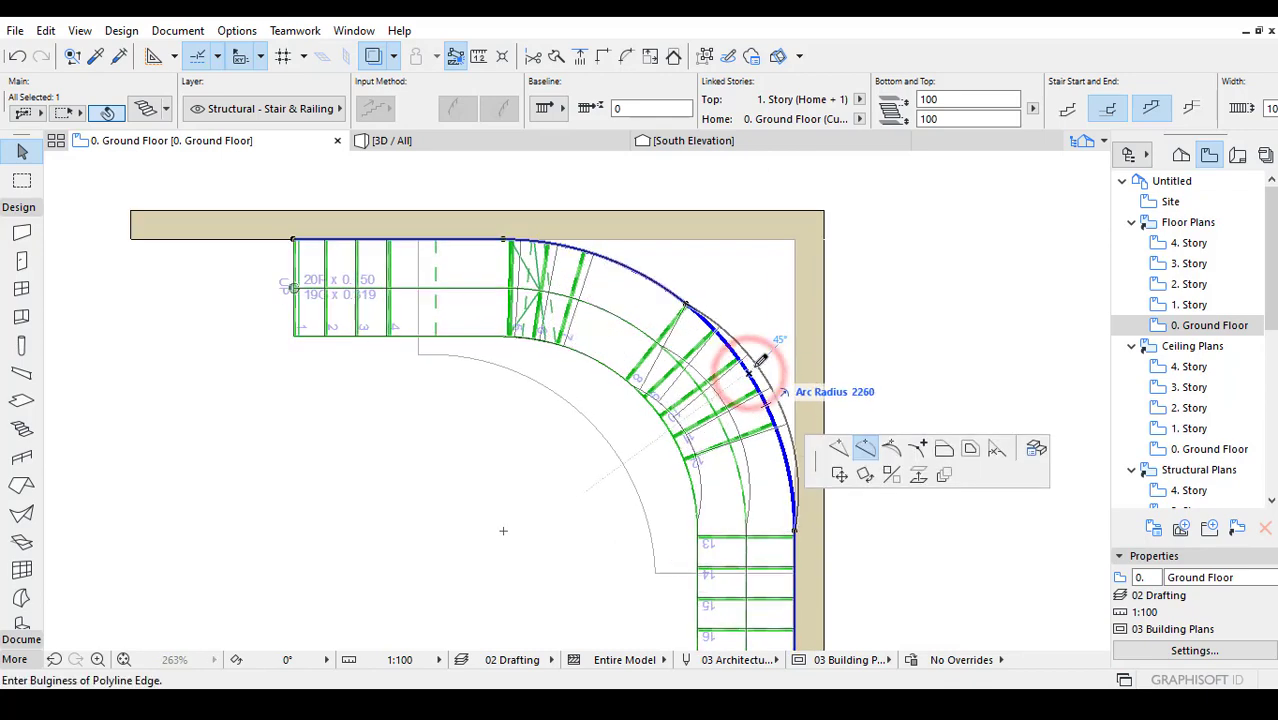
click(946, 258)
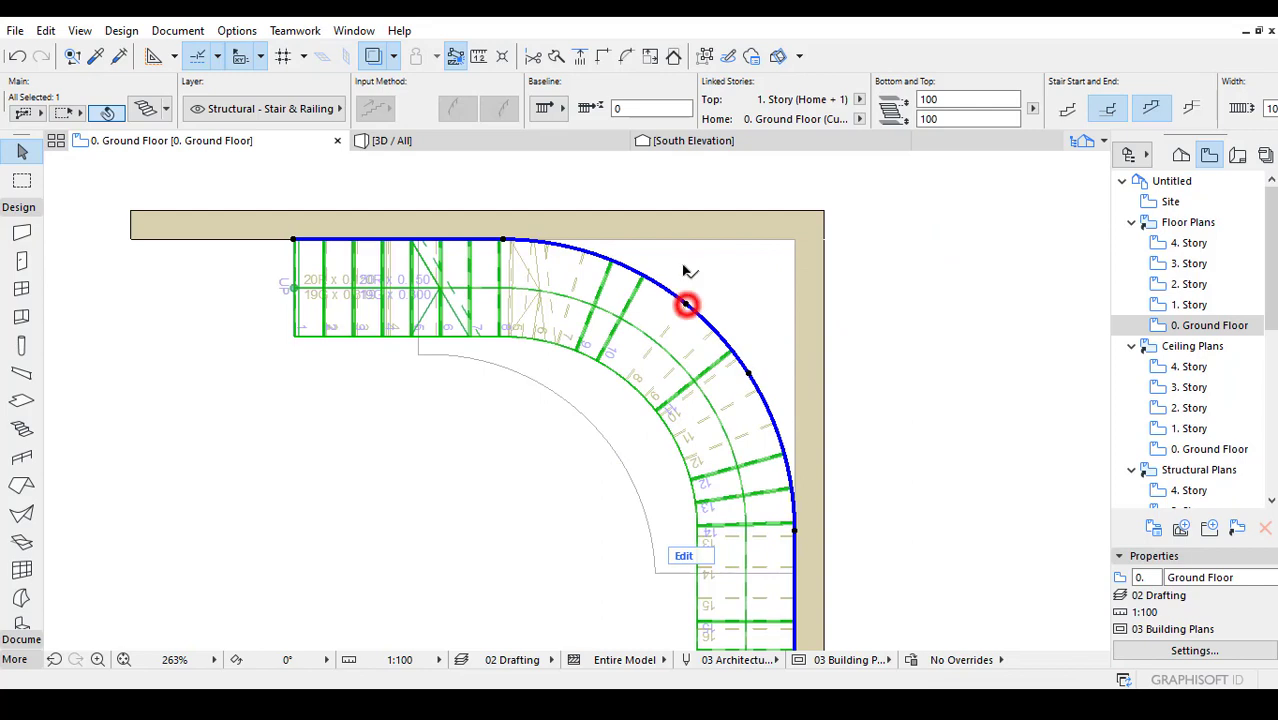
click(687, 305)
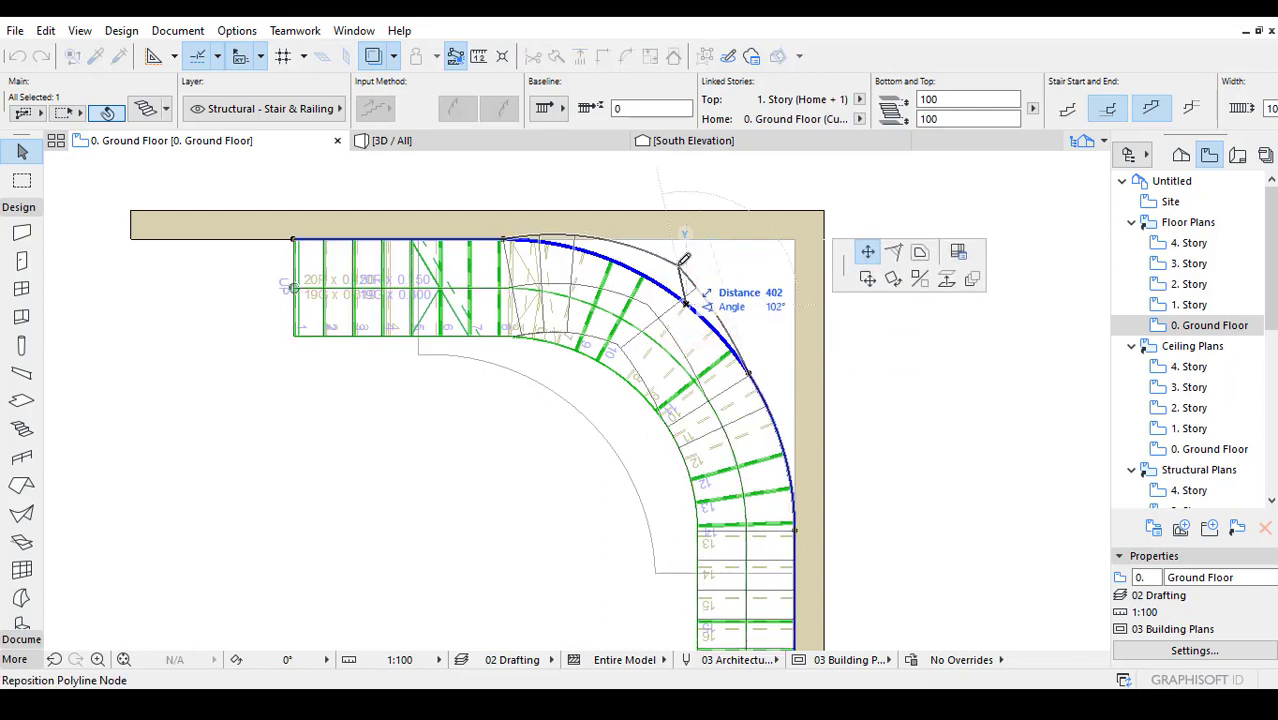
click(686, 305)
click(686, 305)
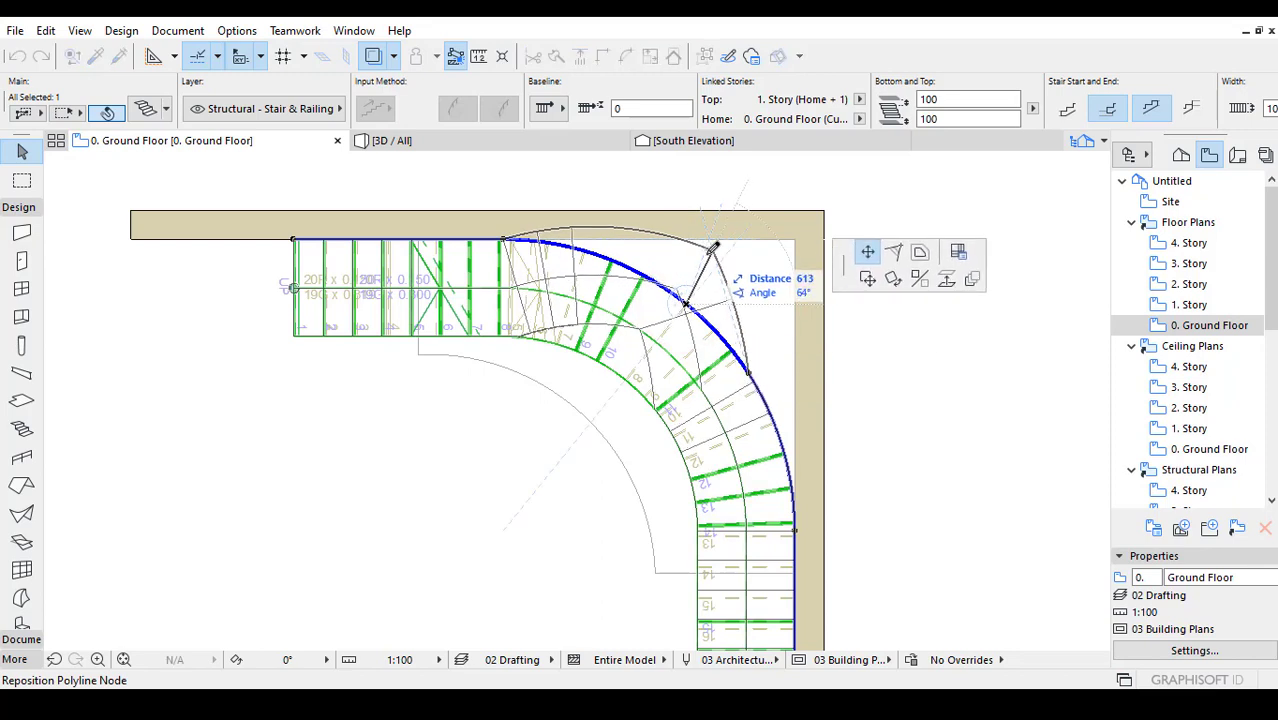
click(688, 306)
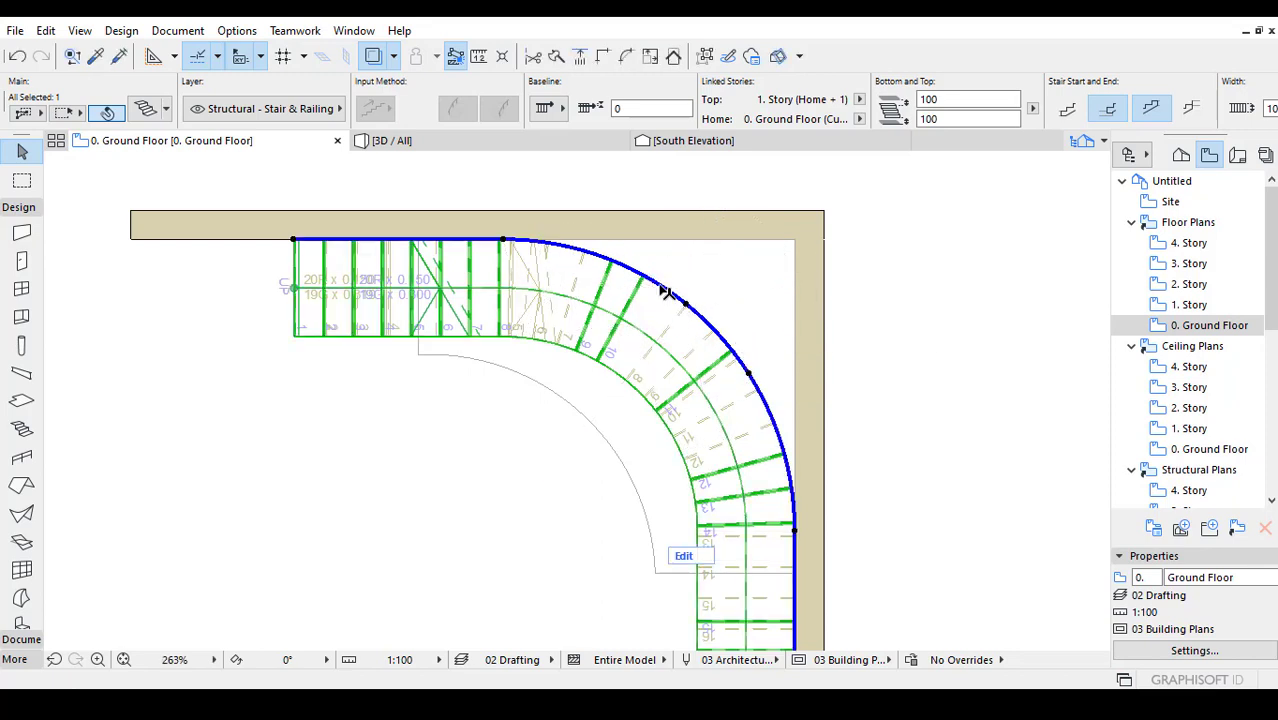
Straighten the two outer arc segments of the stair's baseline, on either side of the two inserted nodes.
click(664, 288)
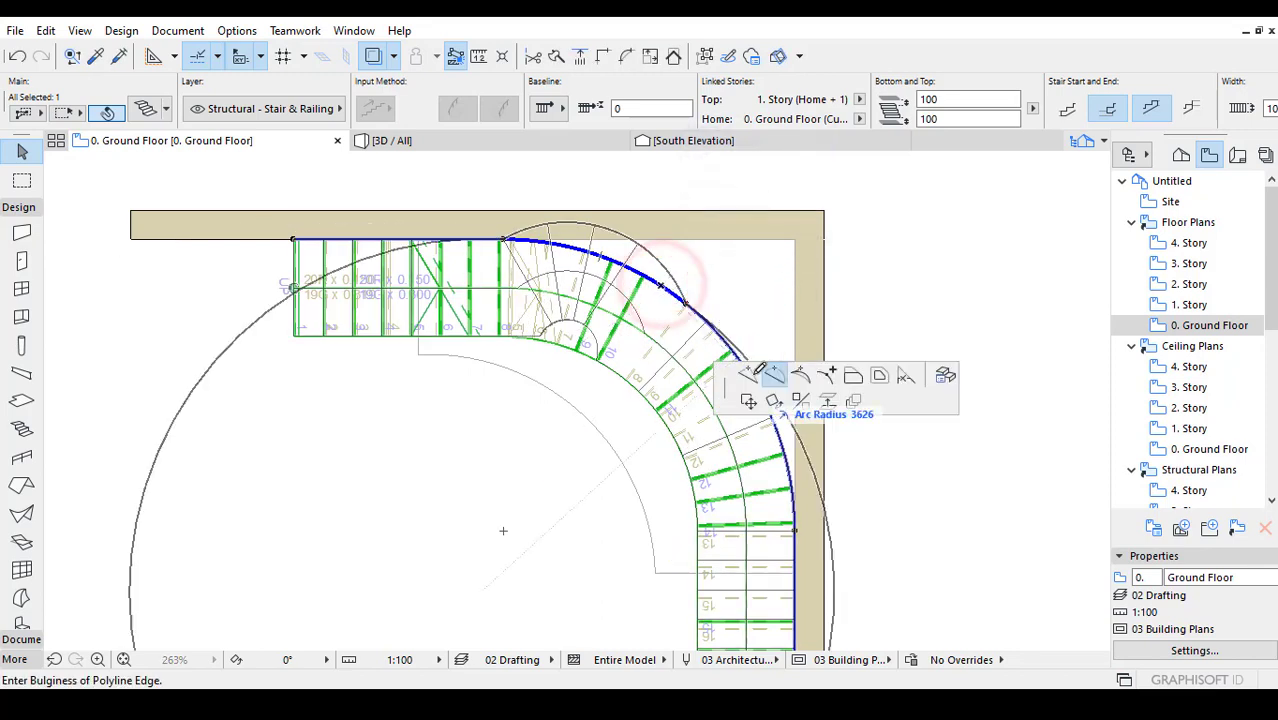
click(817, 293)
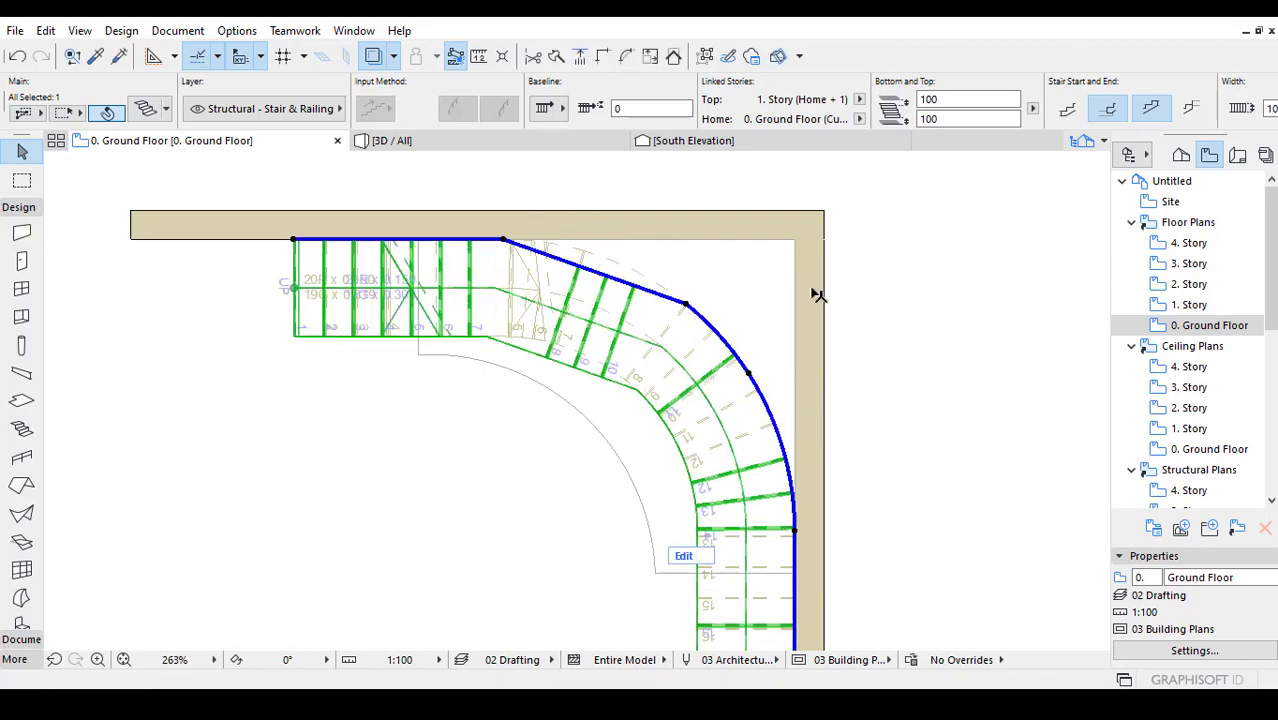
click(748, 373)
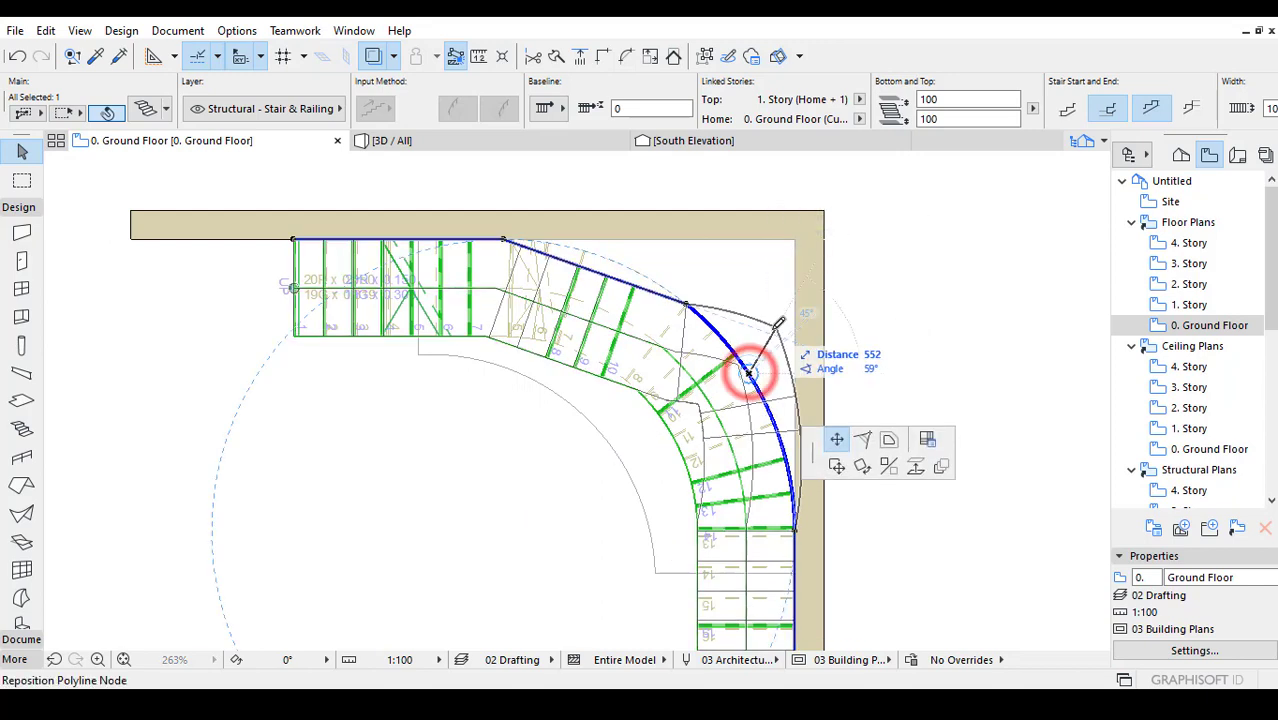
click(766, 405)
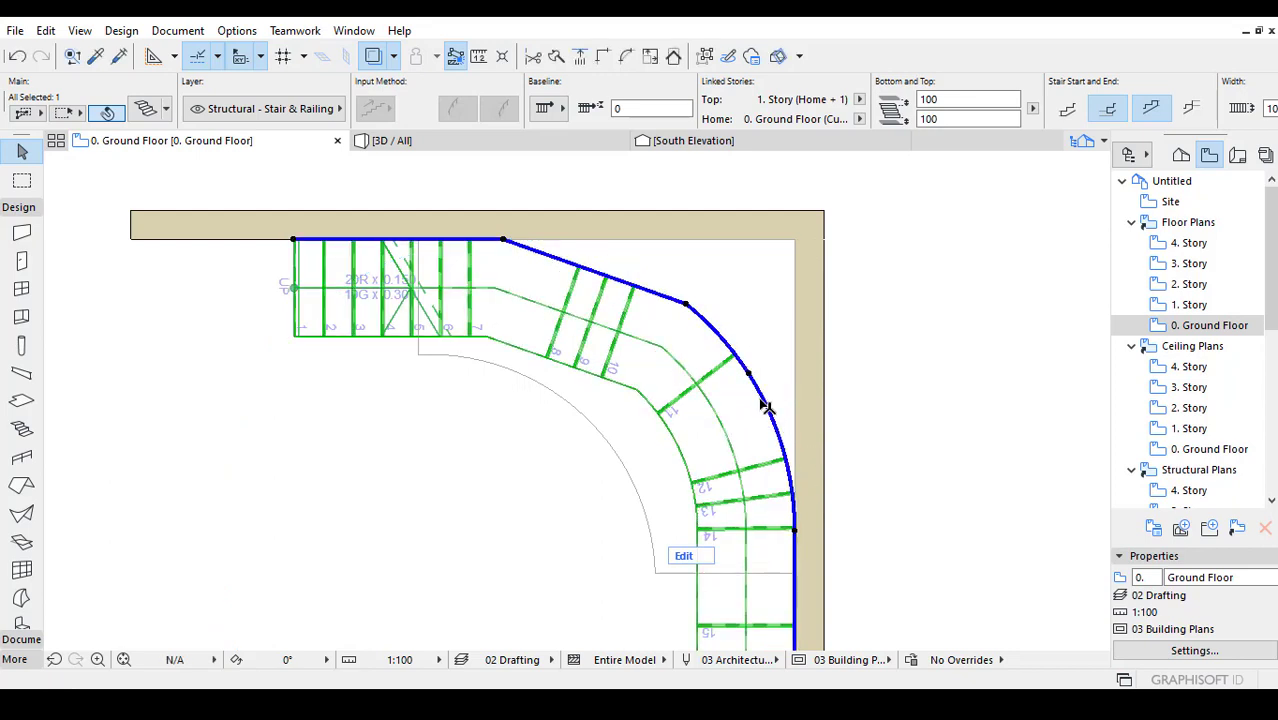
click(764, 399)
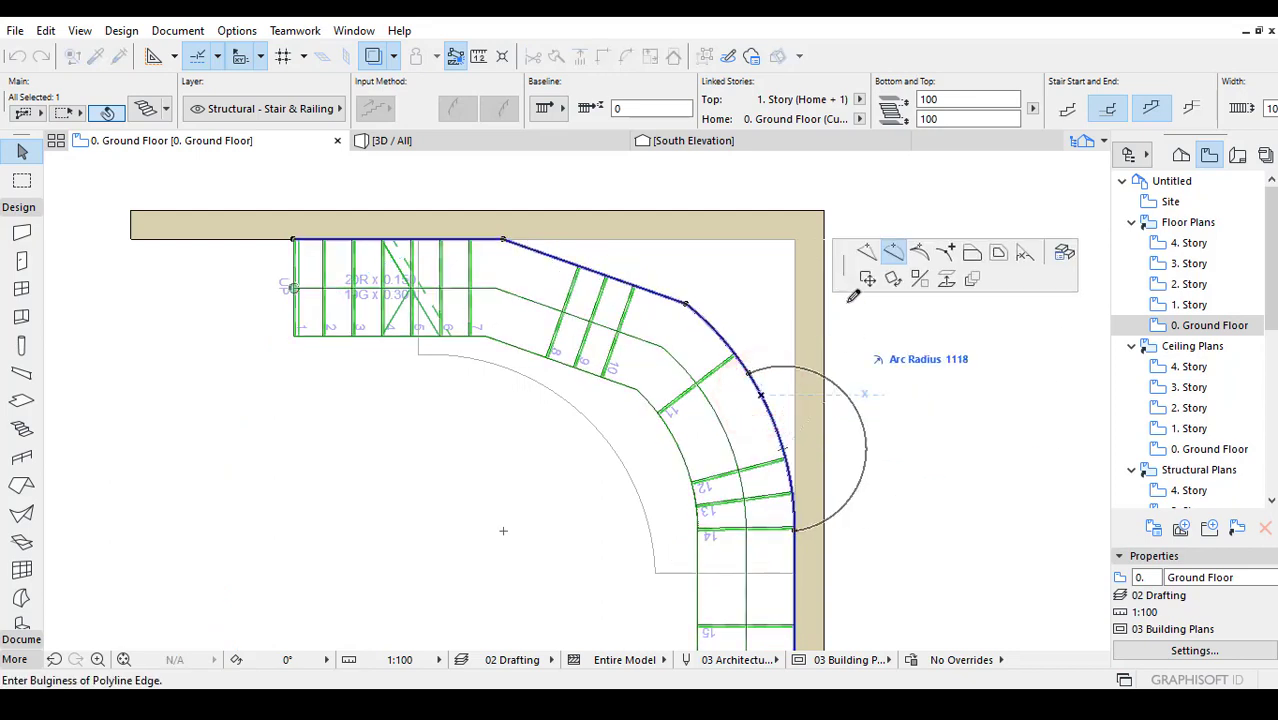
click(866, 254)
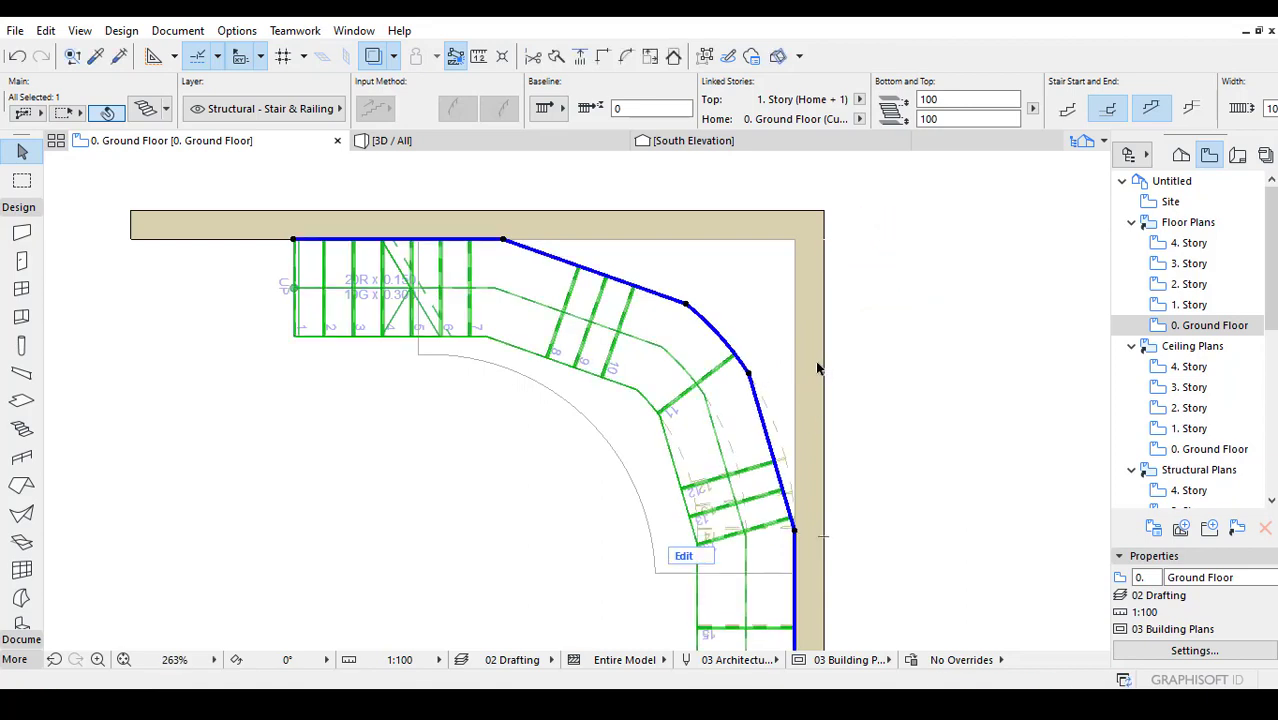
Try to move each of the two inserted baseline nodes to the inner wall corner.
click(686, 304)
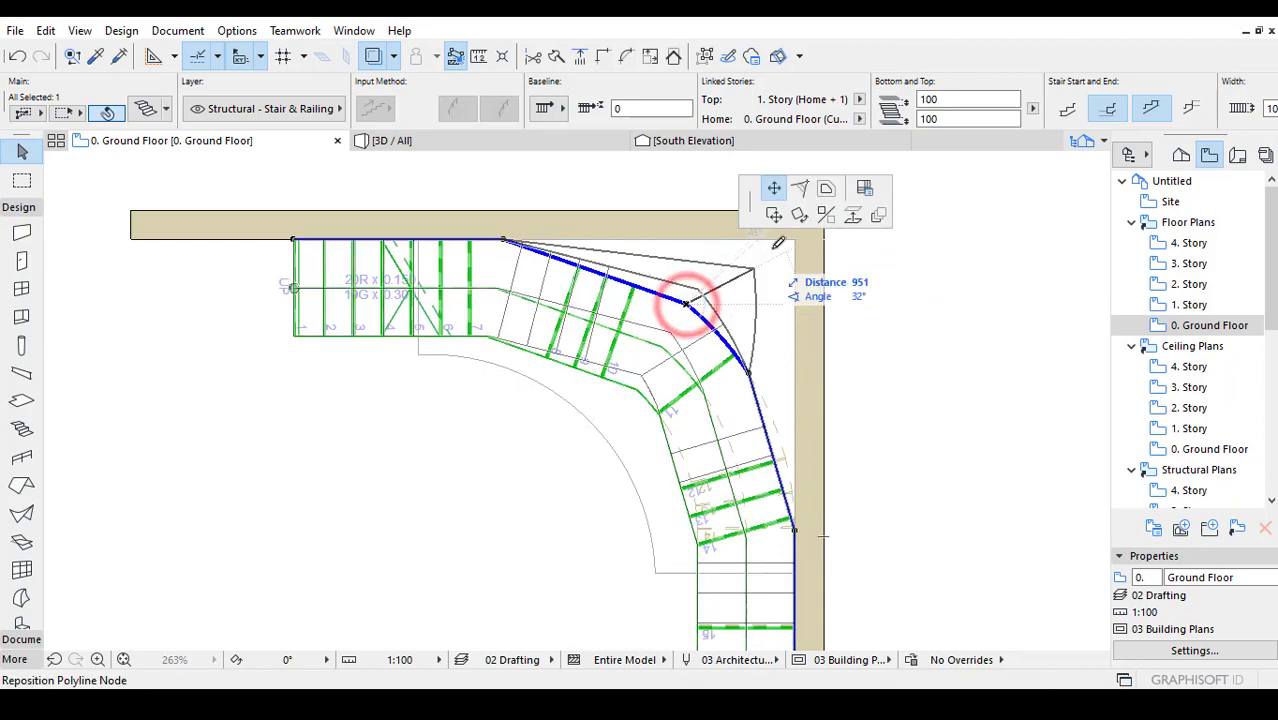
click(798, 238)
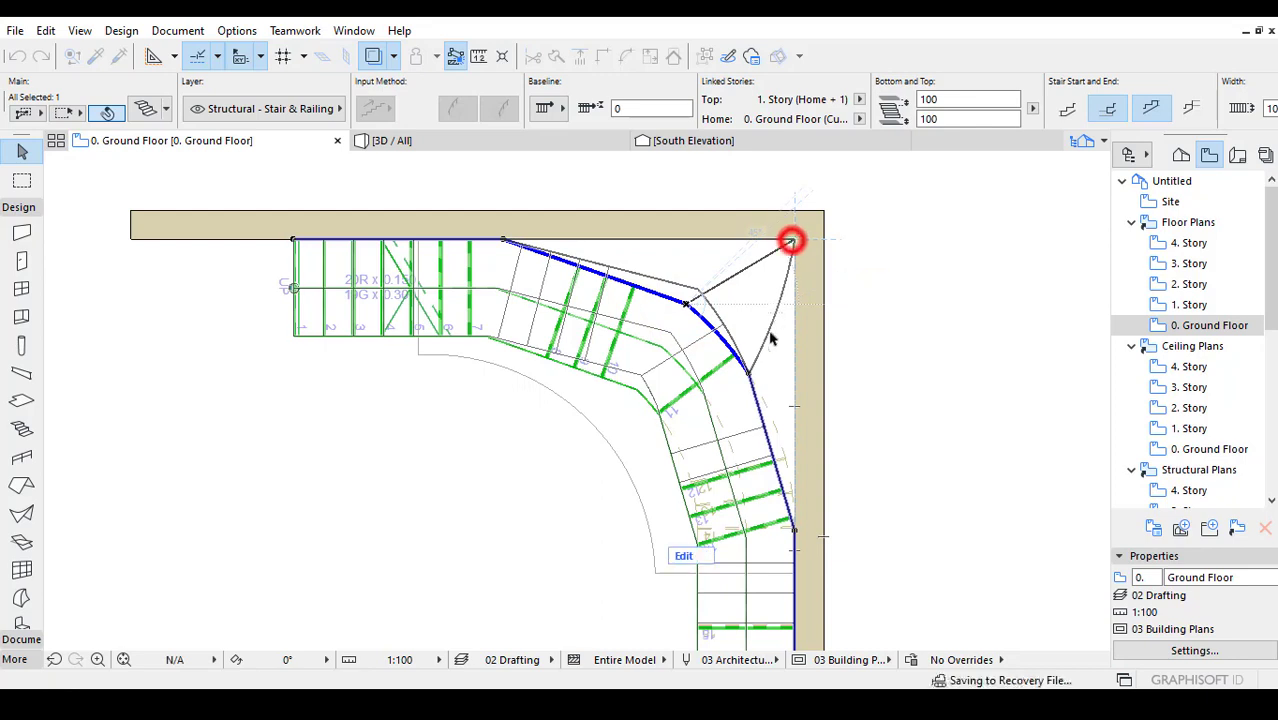
click(752, 375)
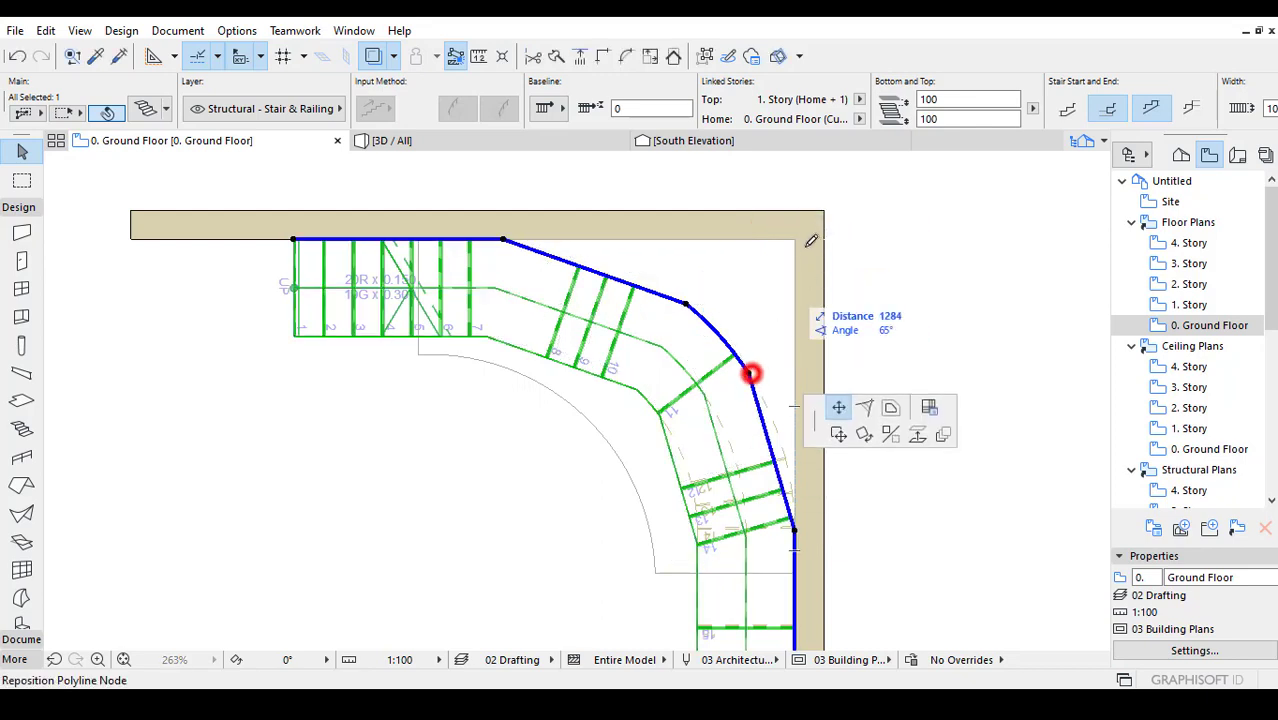
click(800, 238)
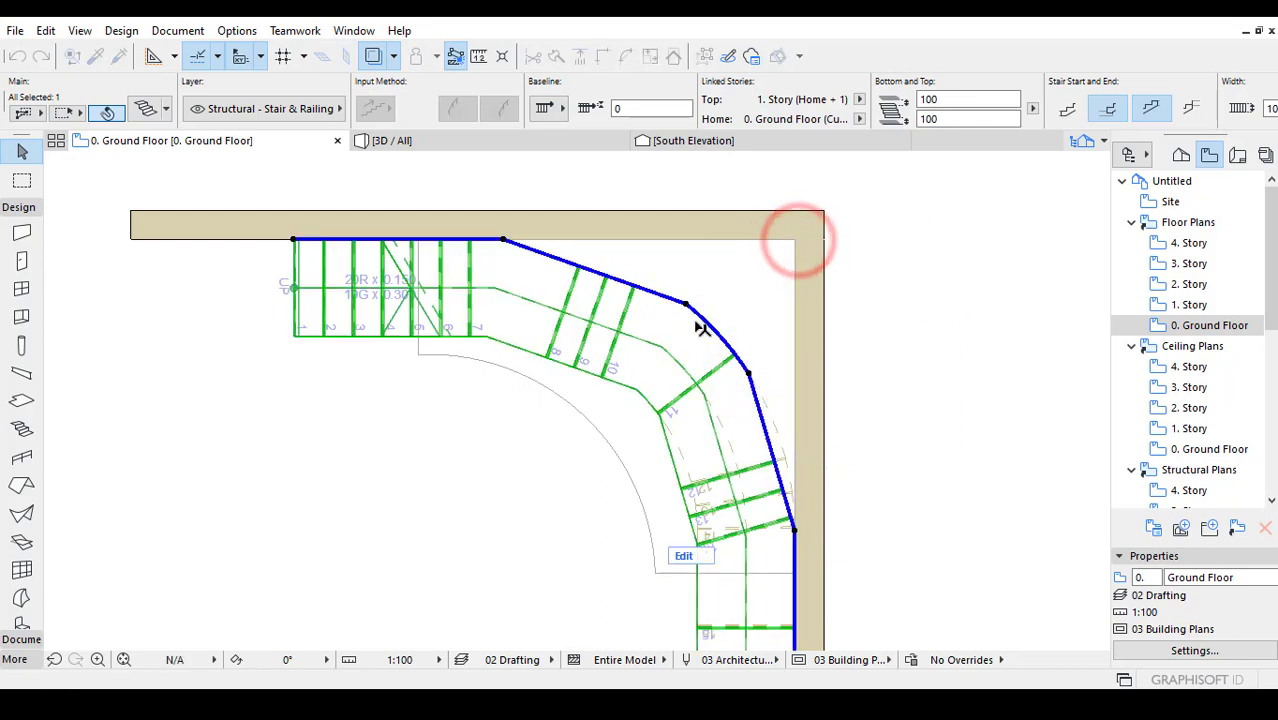
Merge the lower inserted node into the upper one and move the merged node to the inner wall corner.
click(750, 370)
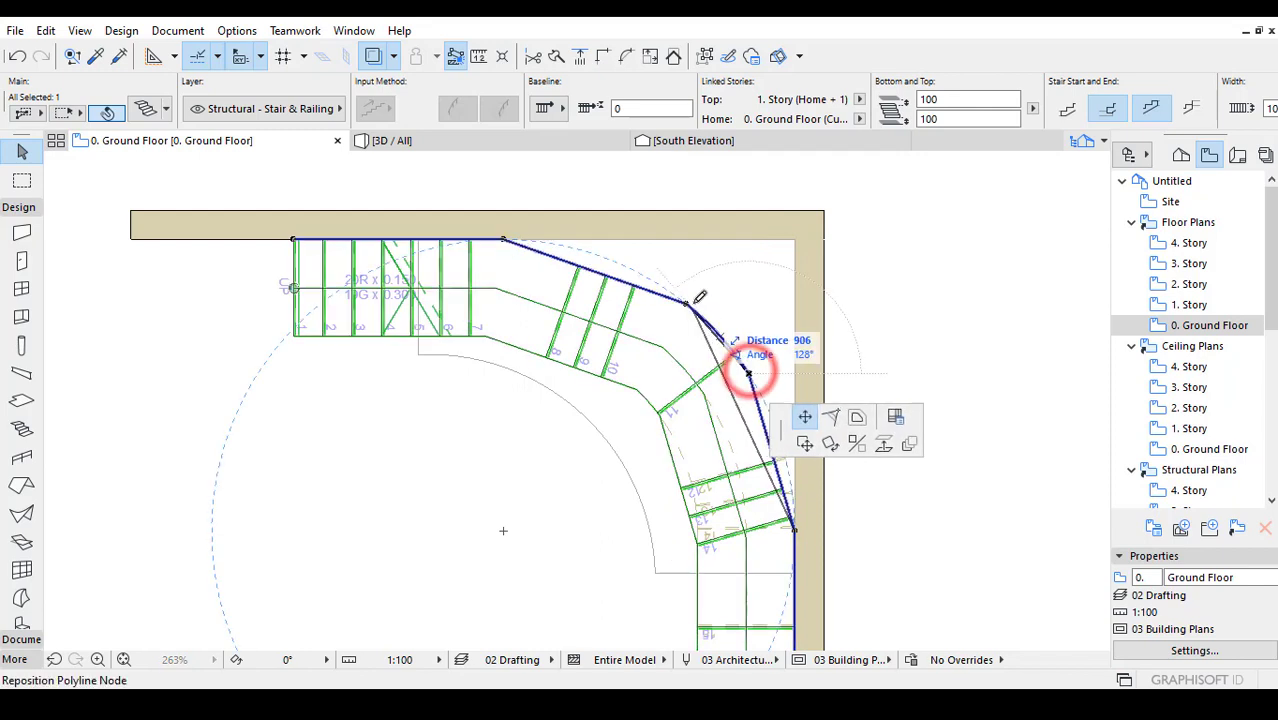
click(687, 302)
click(687, 301)
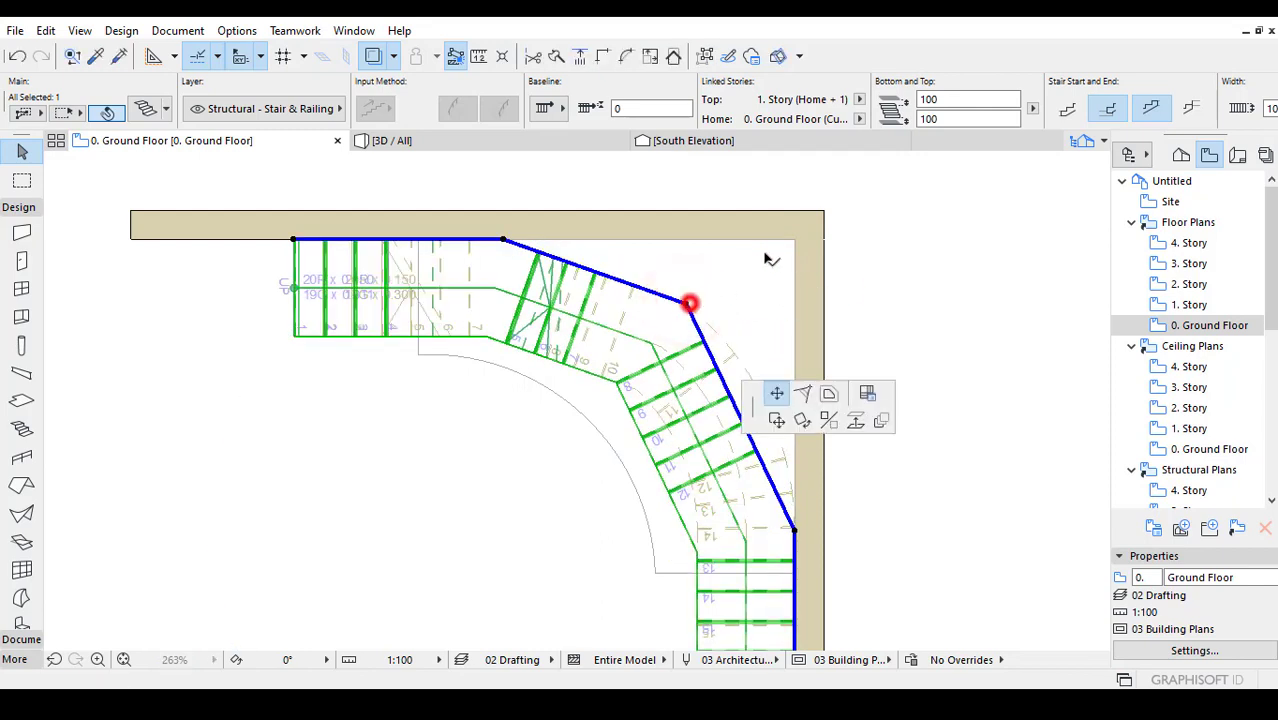
click(797, 237)
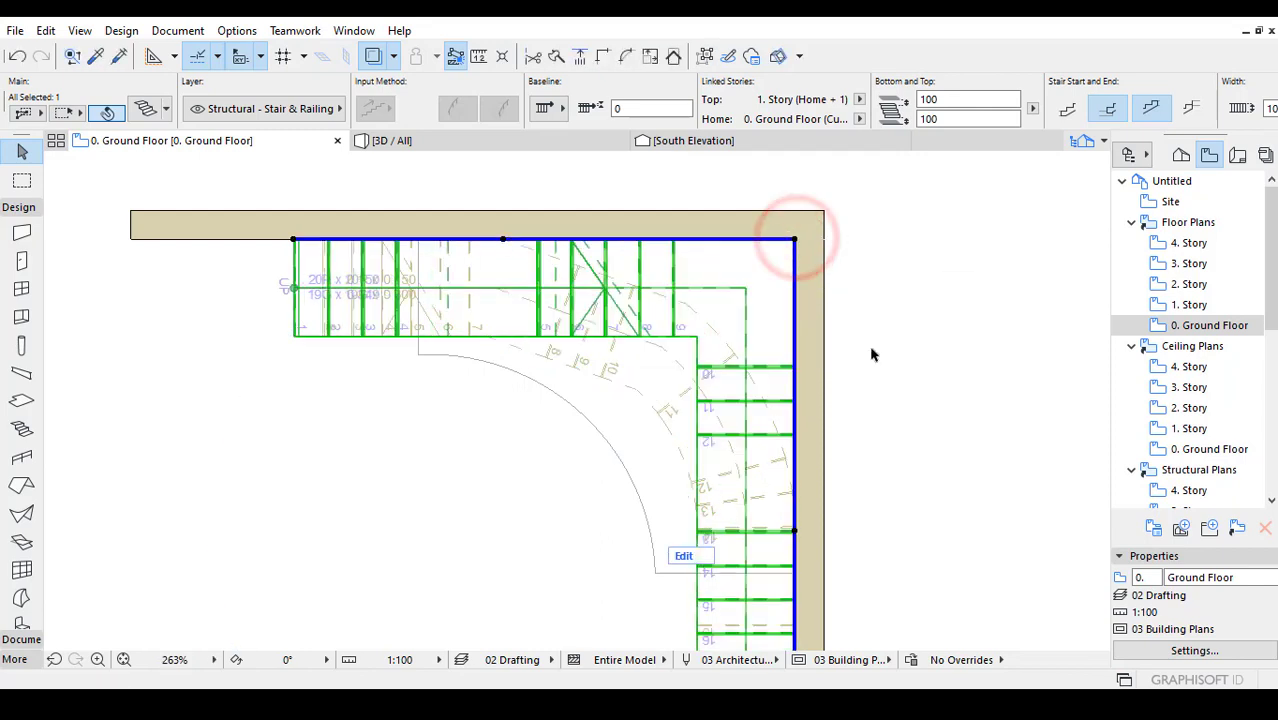
Draw a new curved stair in the empty area of the plan, with its baseline set as an arc by 3 points.
scroll(826, 386, down, 3)
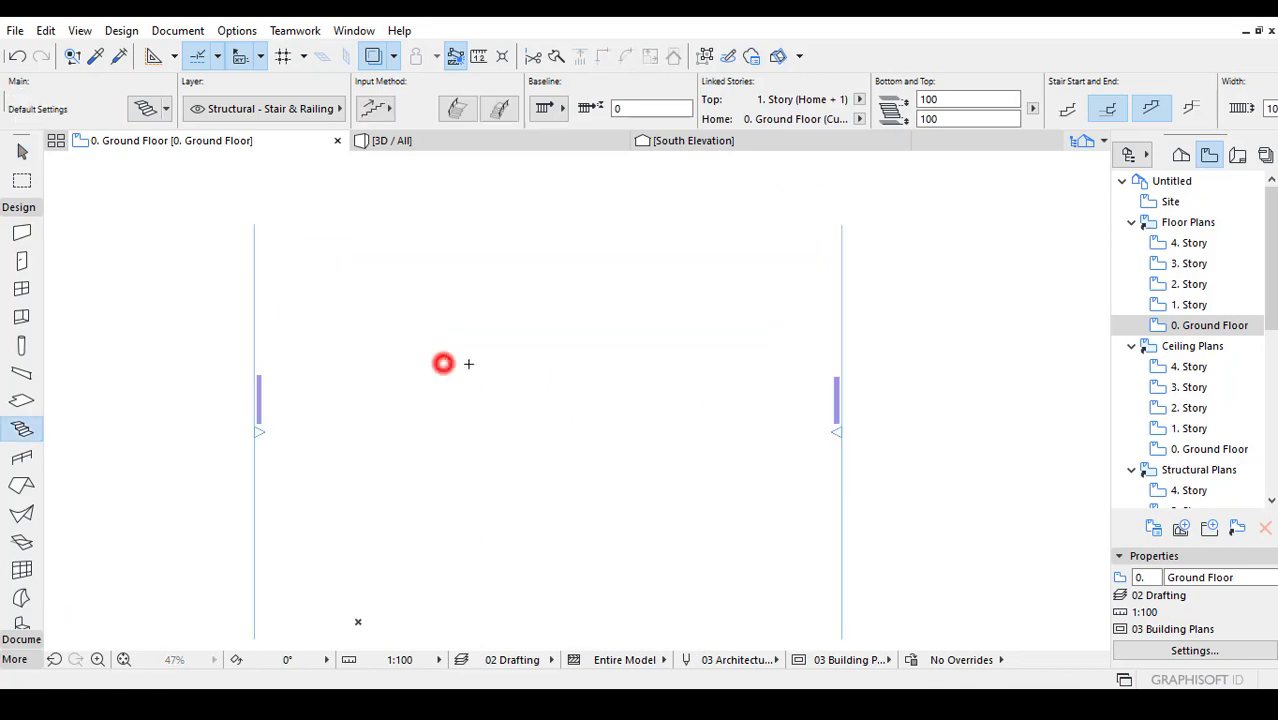
click(442, 362)
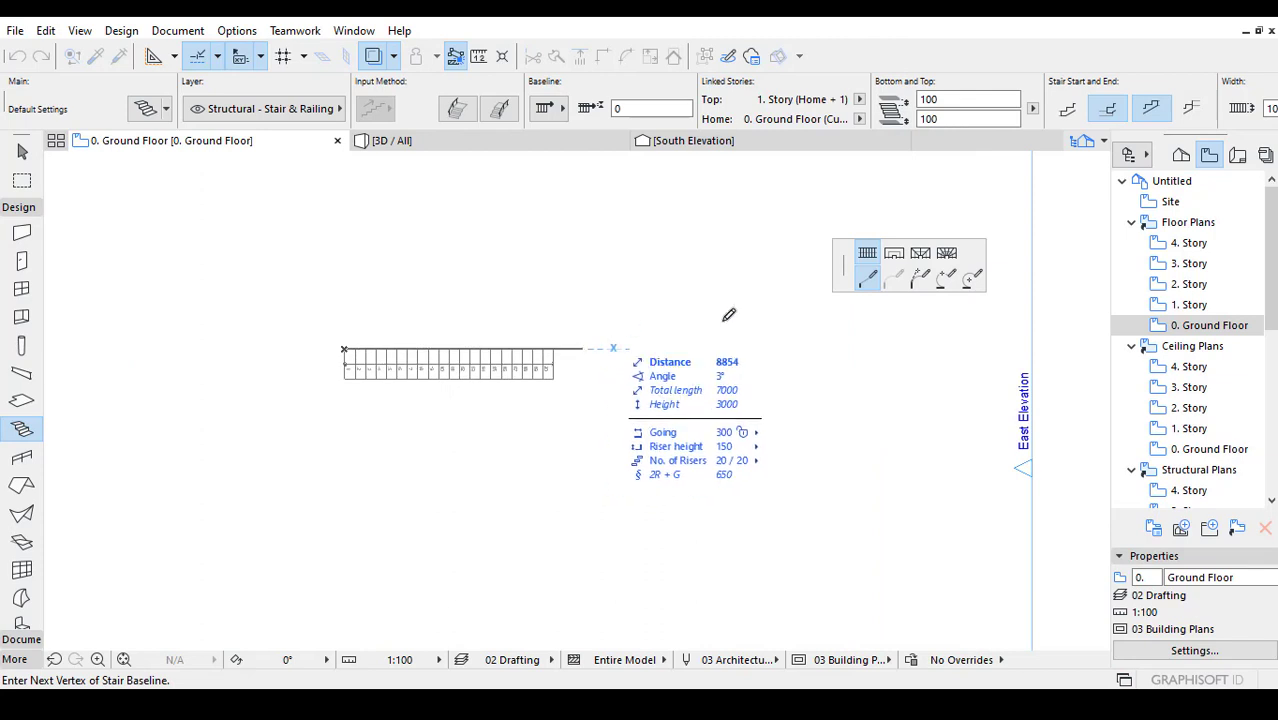
click(945, 278)
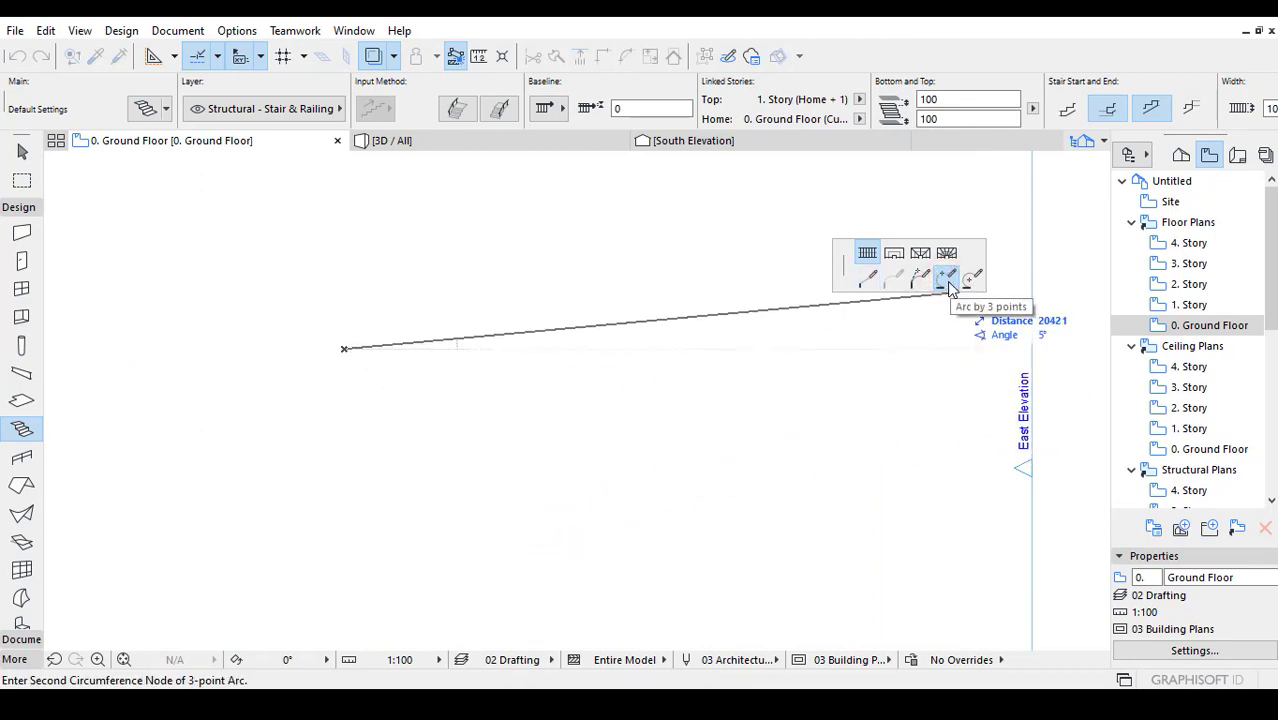
click(572, 555)
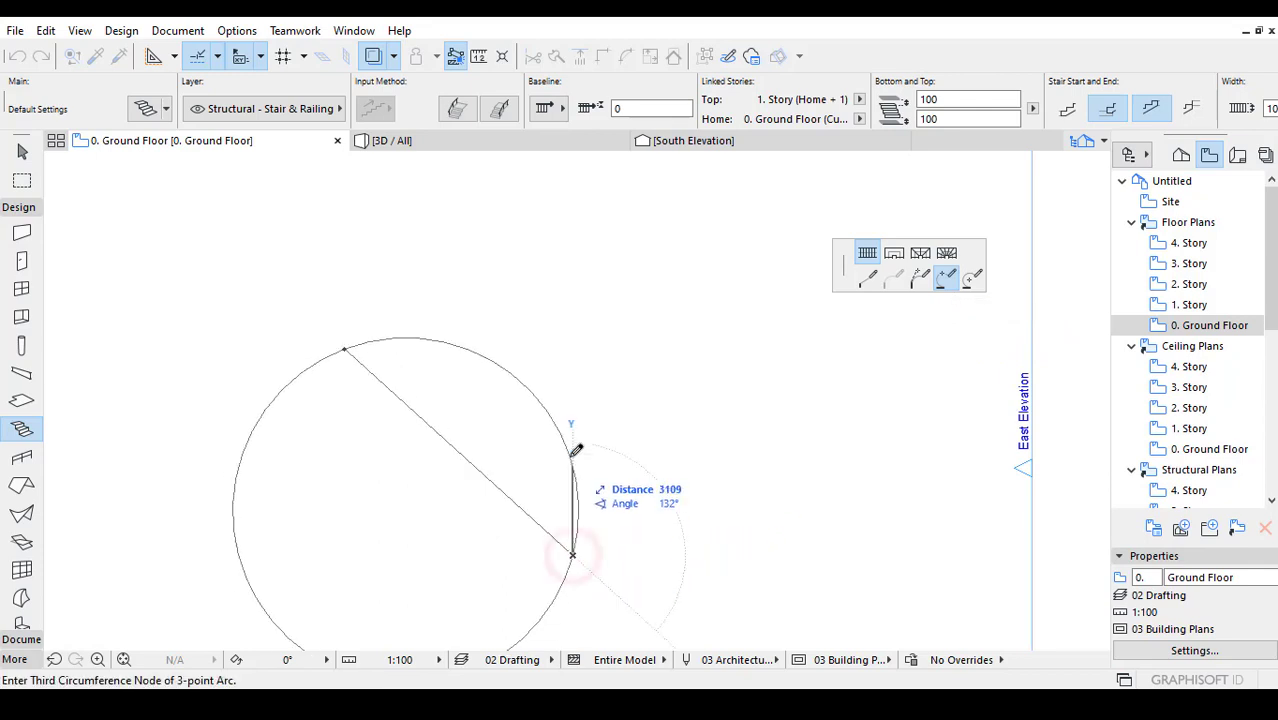
click(502, 380)
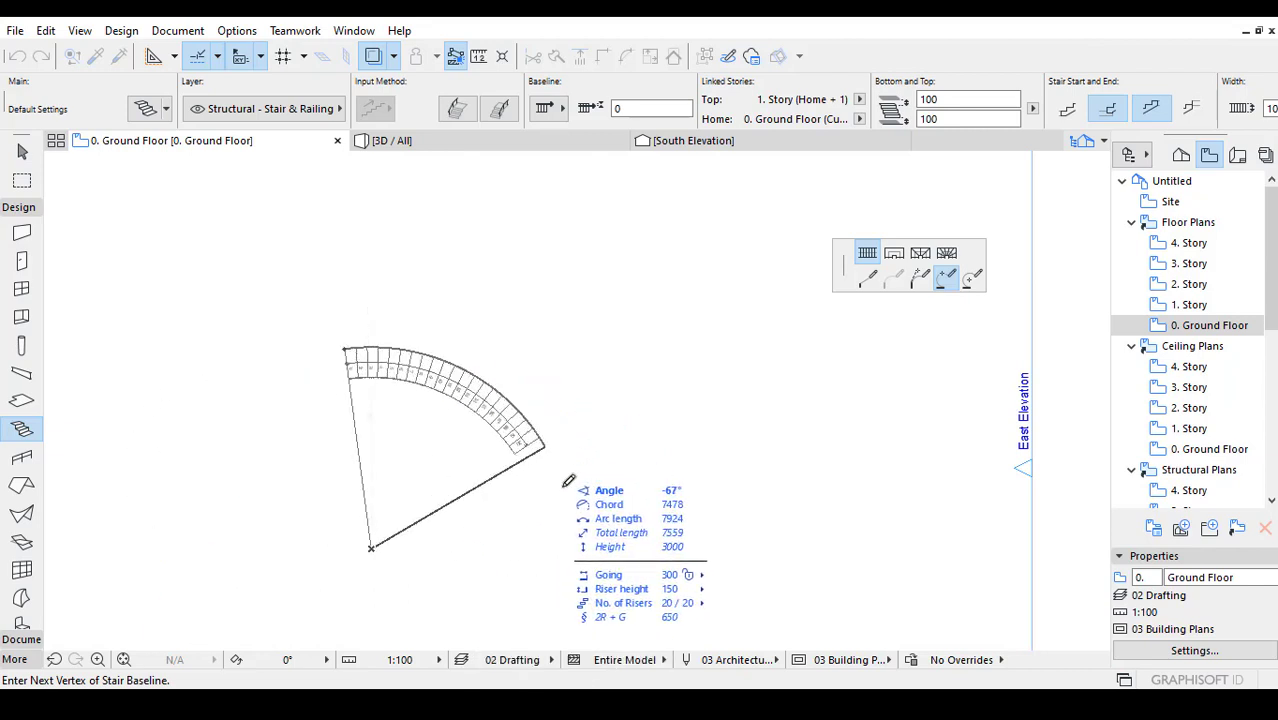
double_click(536, 517)
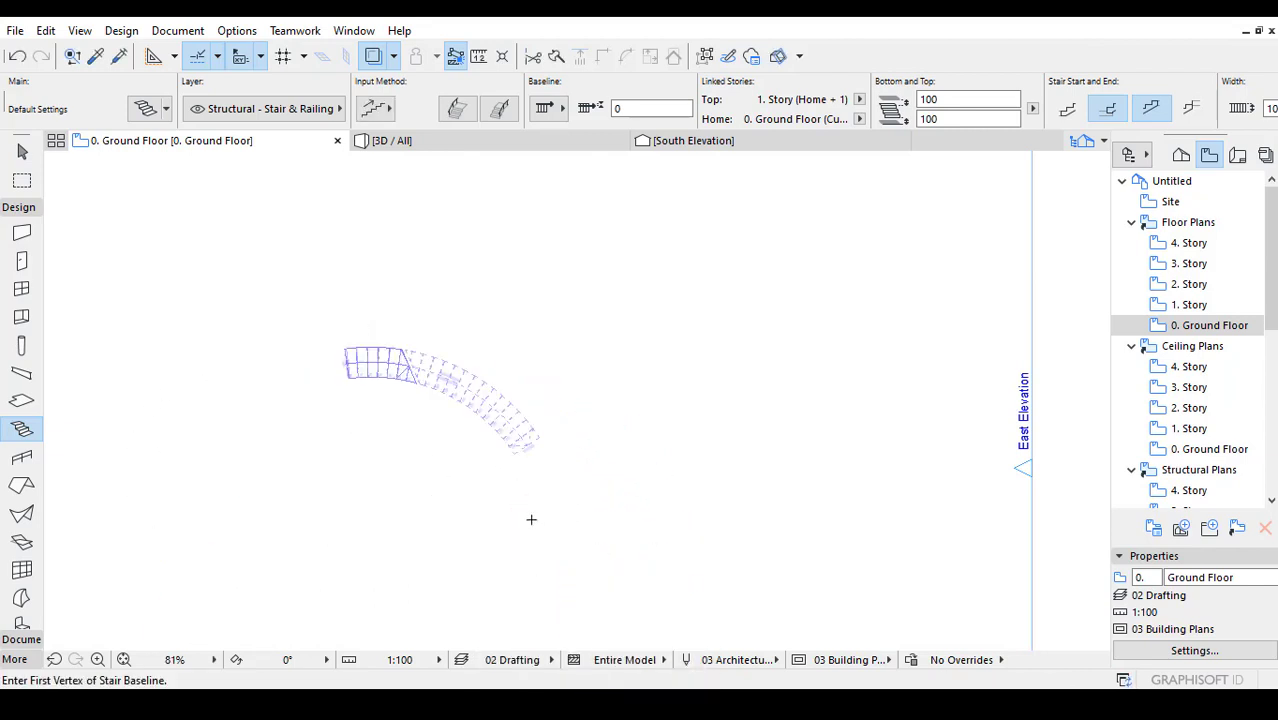
scroll(508, 405, up, 2)
key(Escape)
scroll(513, 400, up, 4)
Select the new arc stair and move the end node of its baseline inward in two successive repositionings.
click(648, 396)
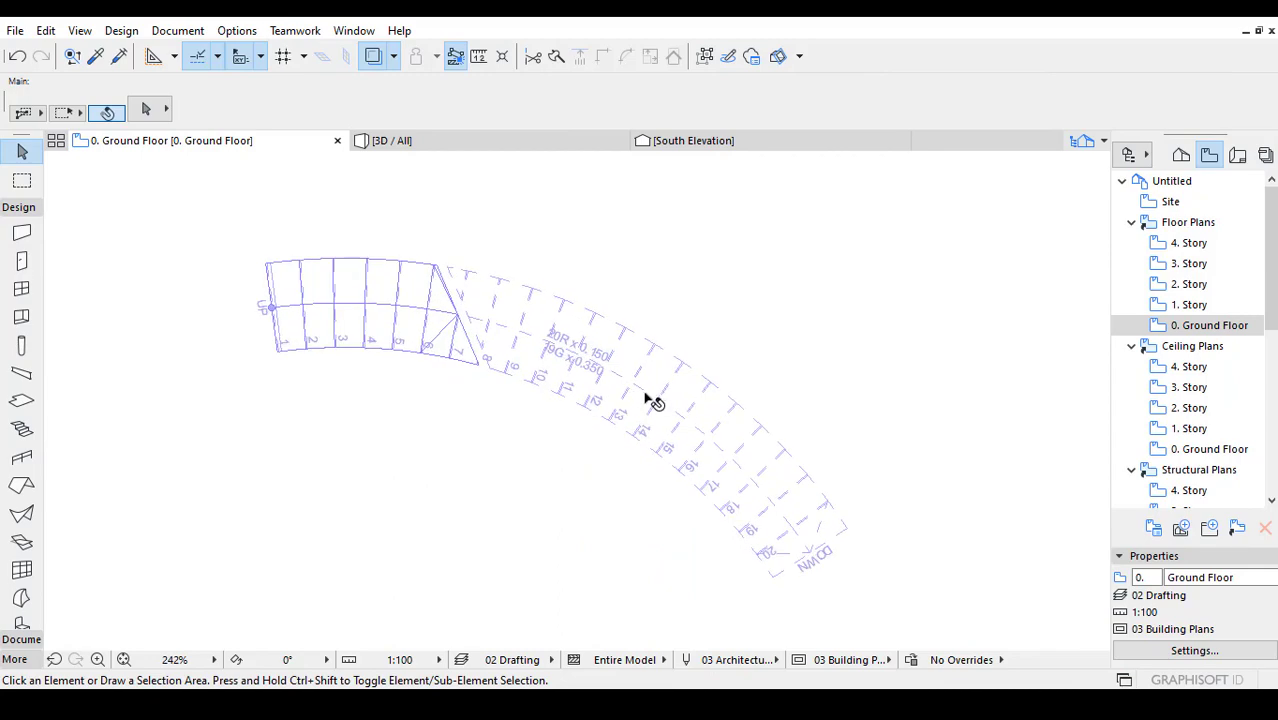
click(848, 531)
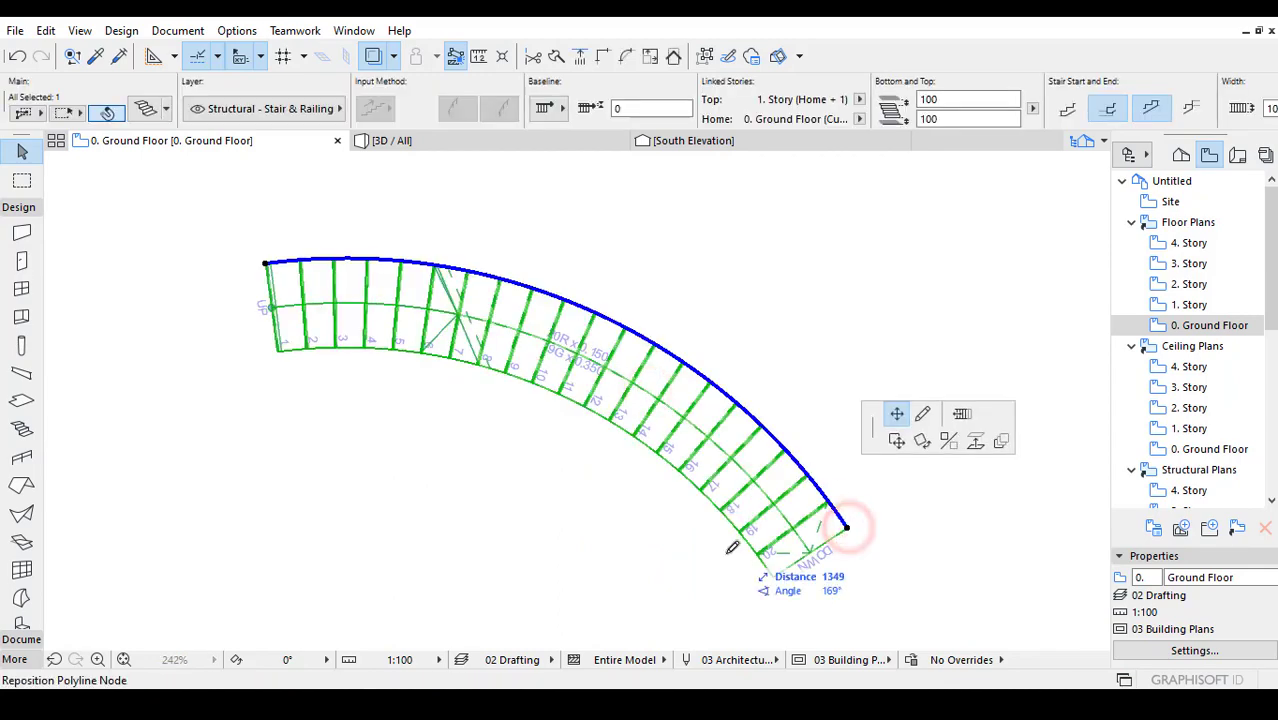
click(728, 550)
scroll(745, 520, down, 3)
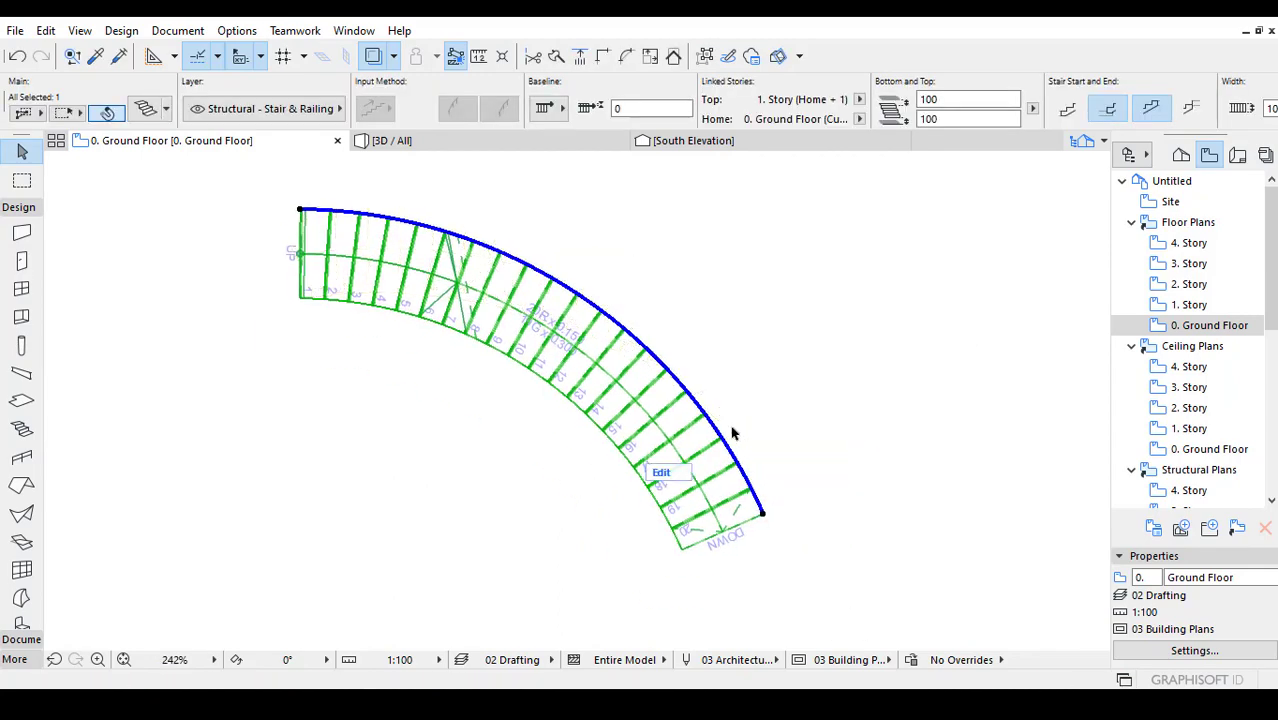
click(755, 507)
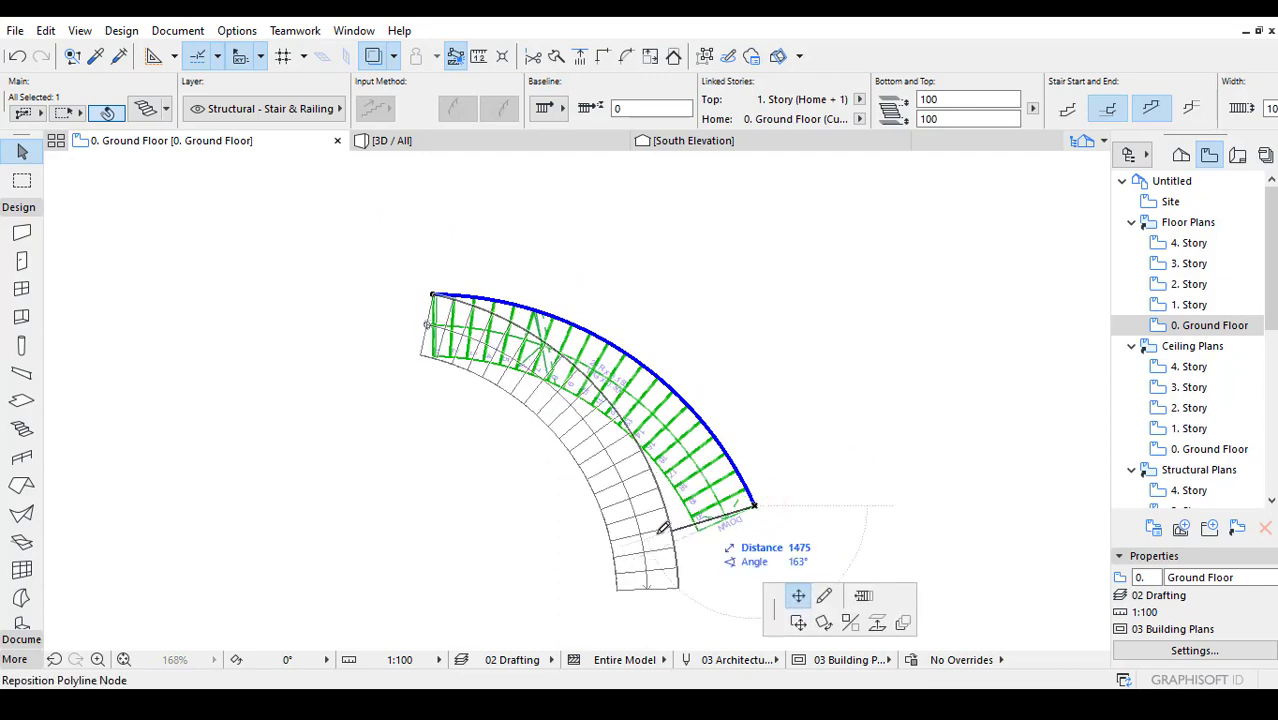
click(690, 512)
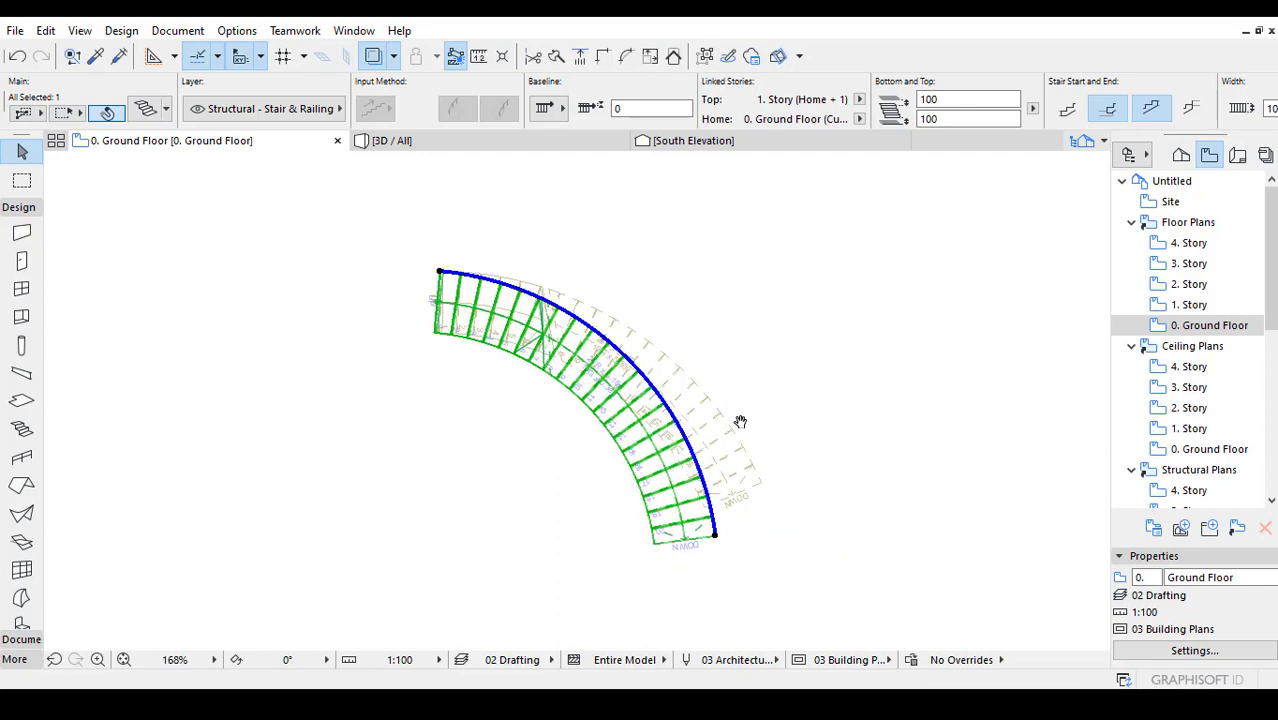
Move the start node of the arc stair's baseline outward by about 700.
click(438, 271)
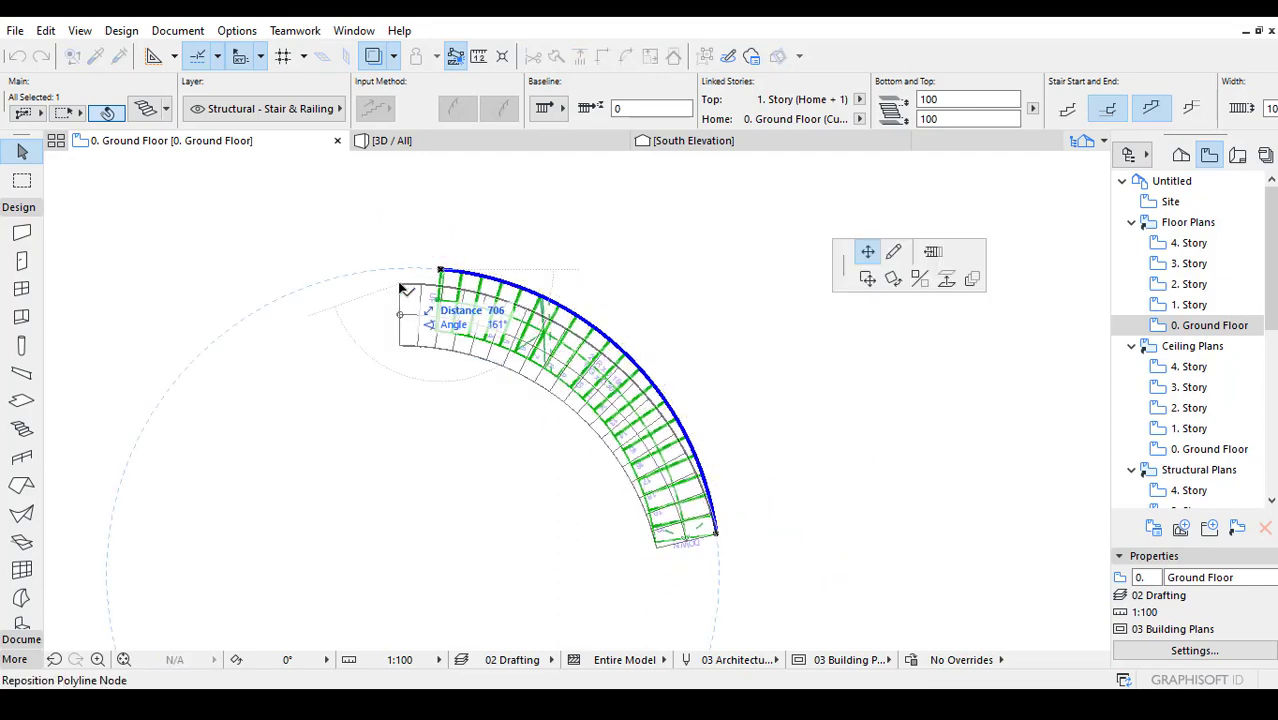
click(397, 282)
scroll(690, 400, up, 1)
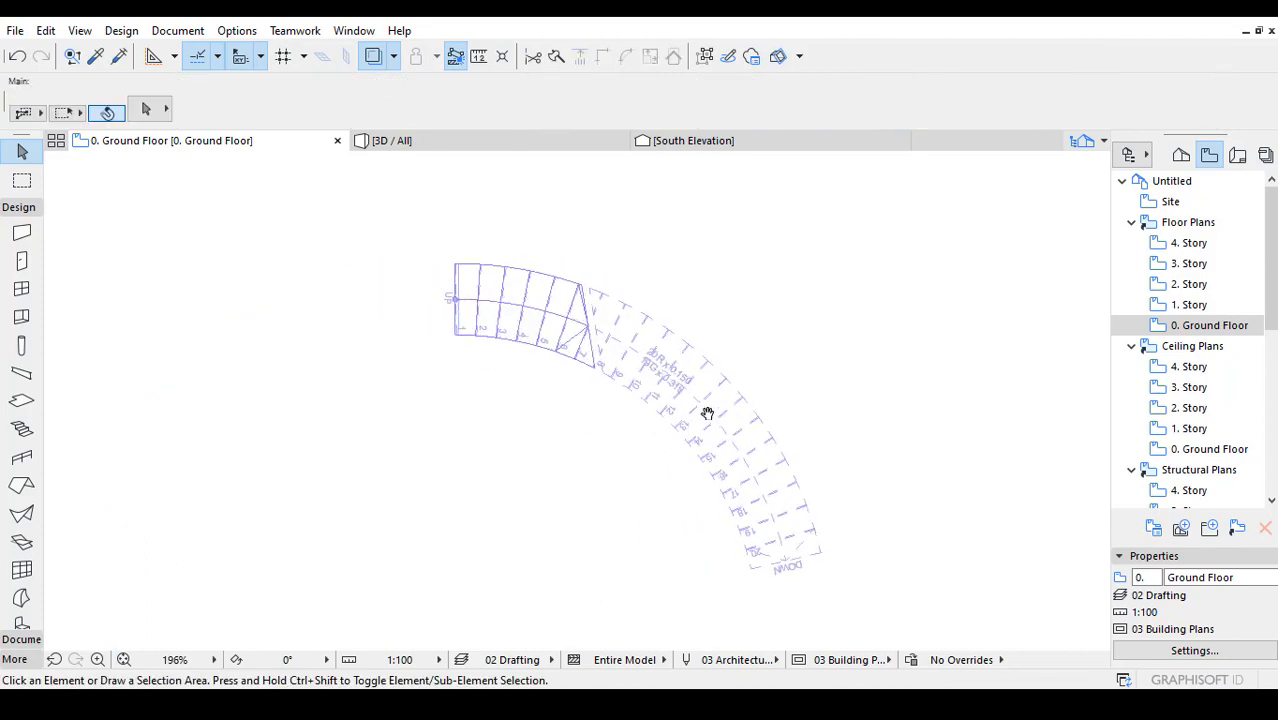
Select the arc stair again and adjust the curvature of its baseline edge.
click(713, 360)
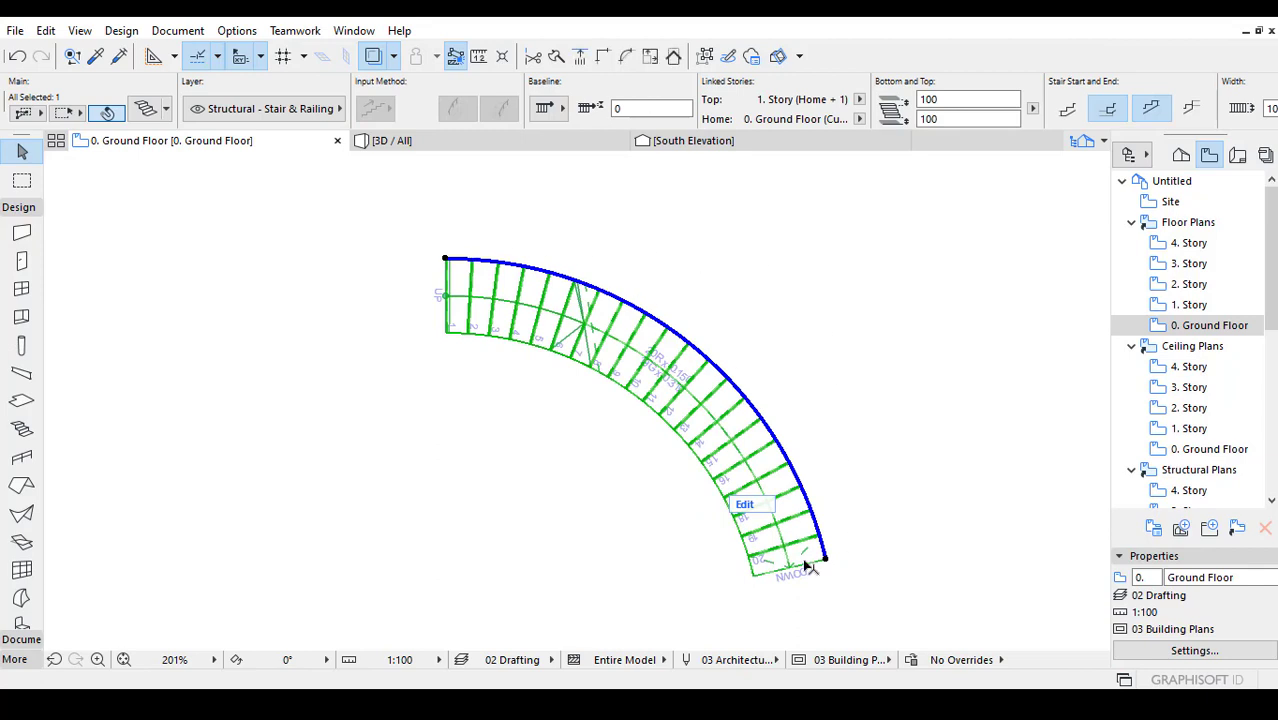
click(688, 343)
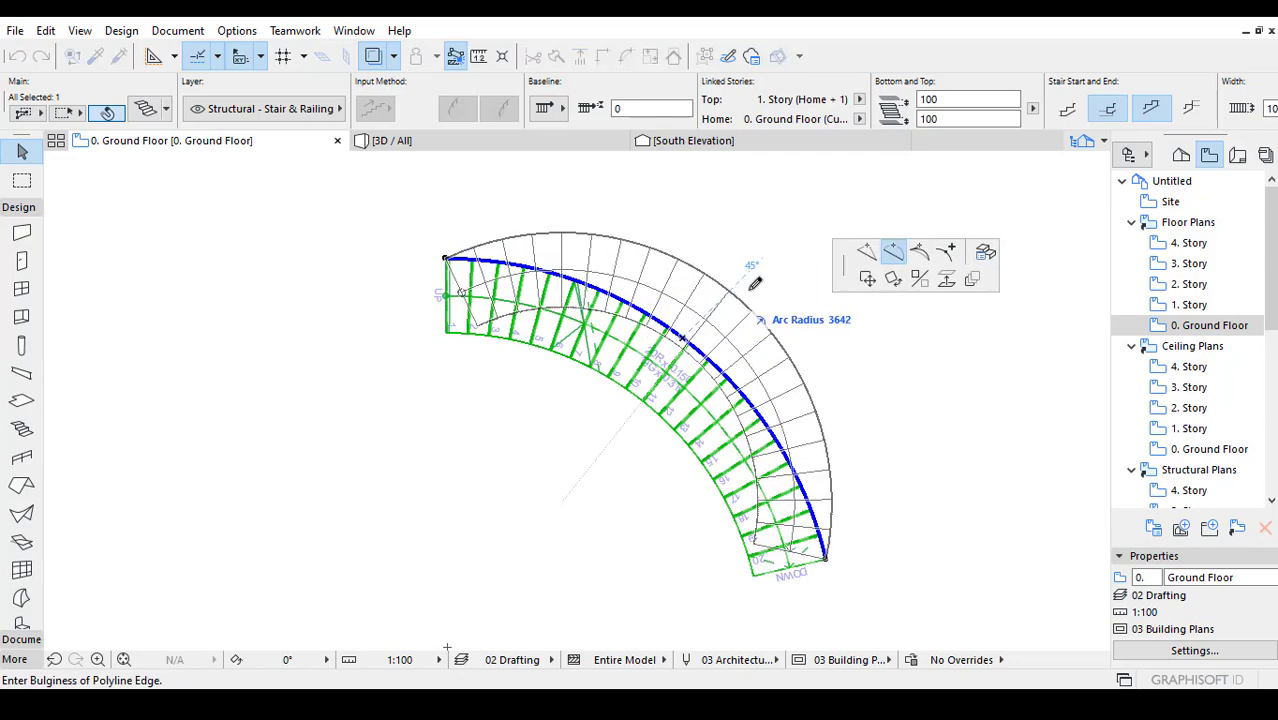
click(705, 350)
scroll(705, 350, up, 5)
middle_drag(762, 342, 798, 336)
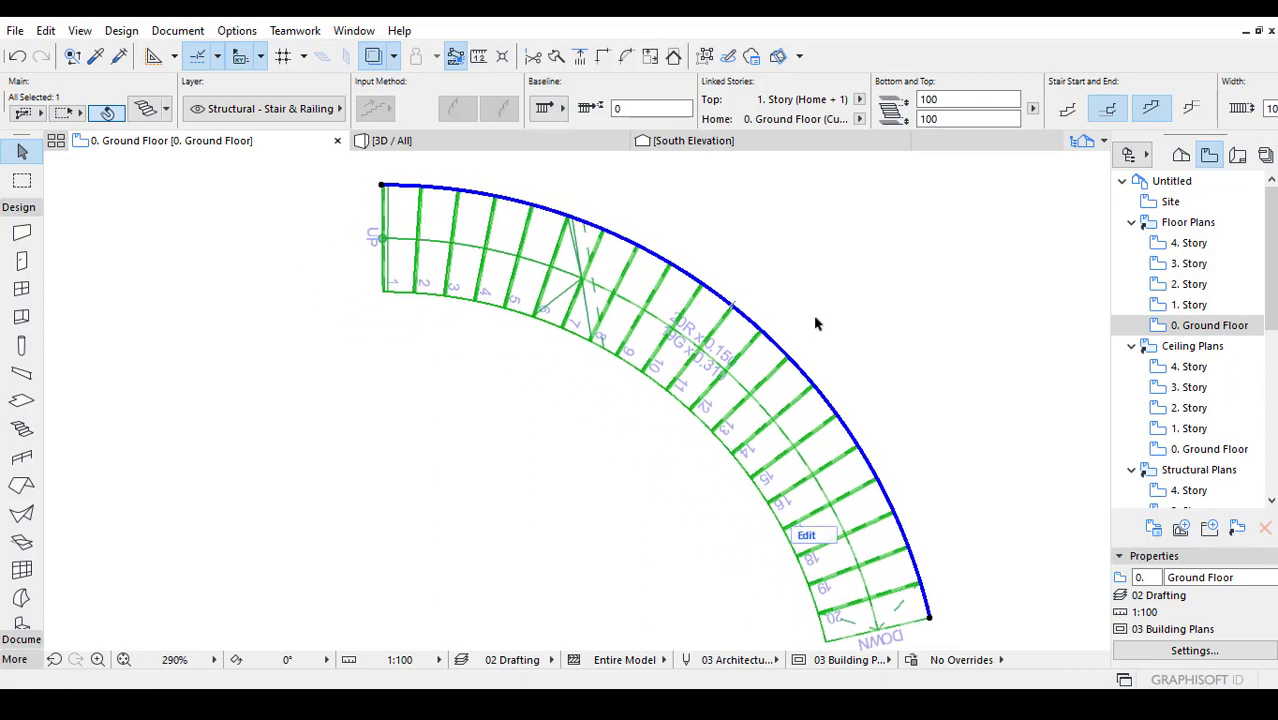
scroll(815, 323, down, 2)
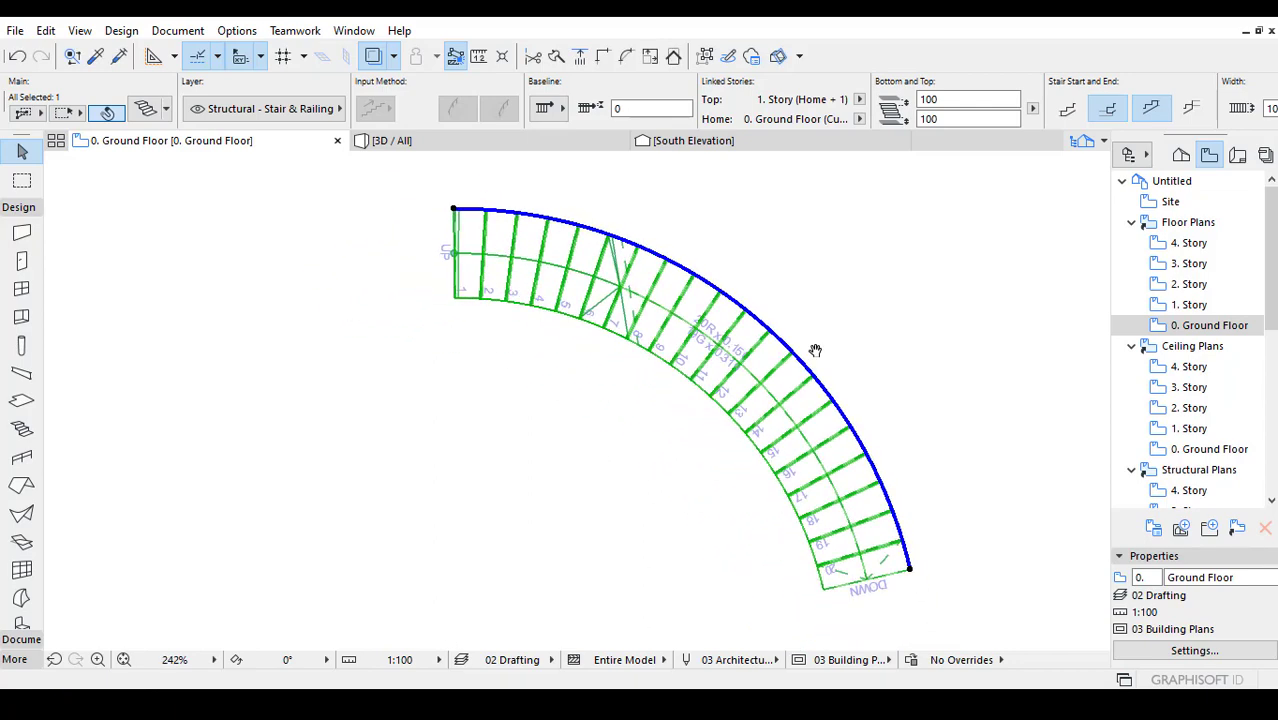
click(697, 390)
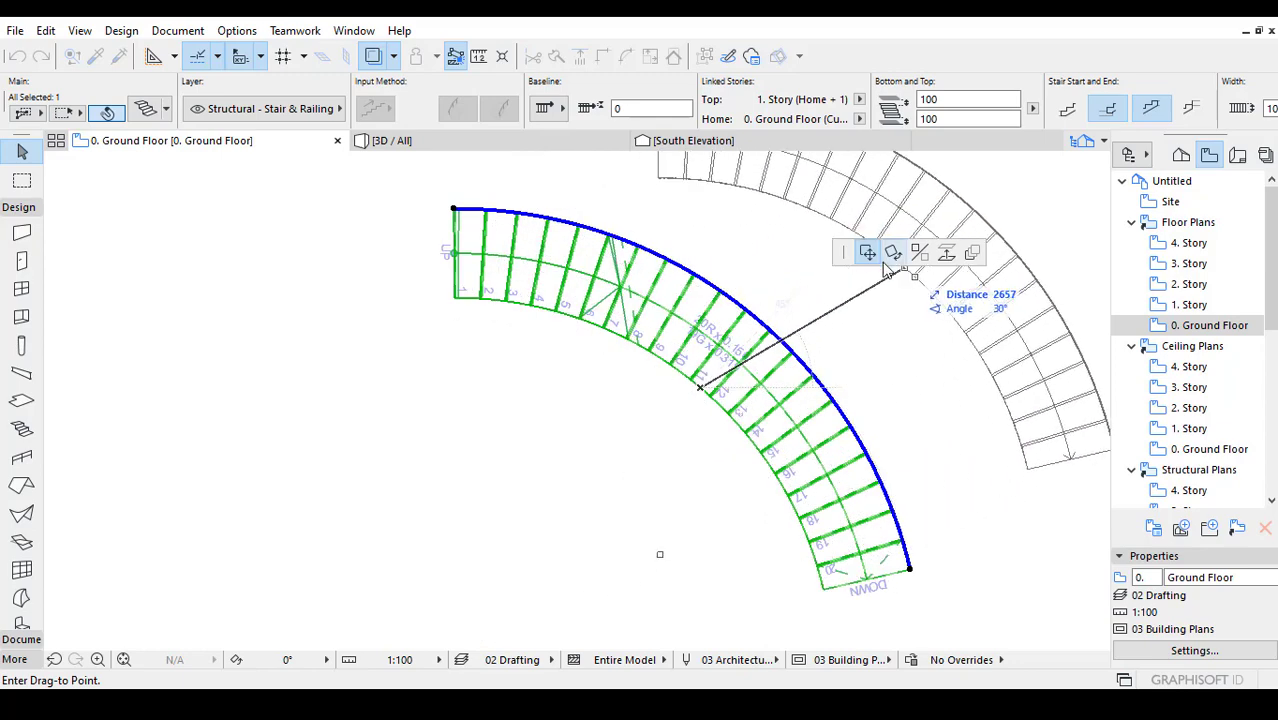
key(Escape)
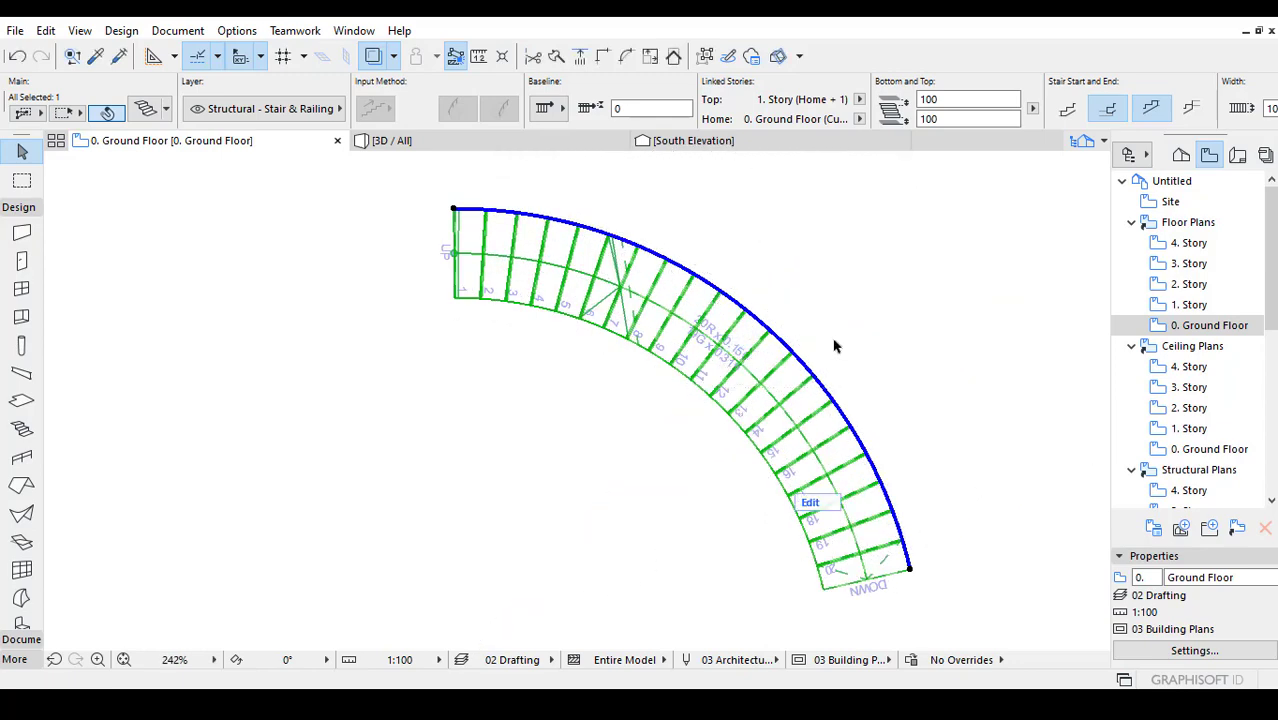
Enter the stair's edit mode and flatten the curve of its inner boundary.
click(811, 506)
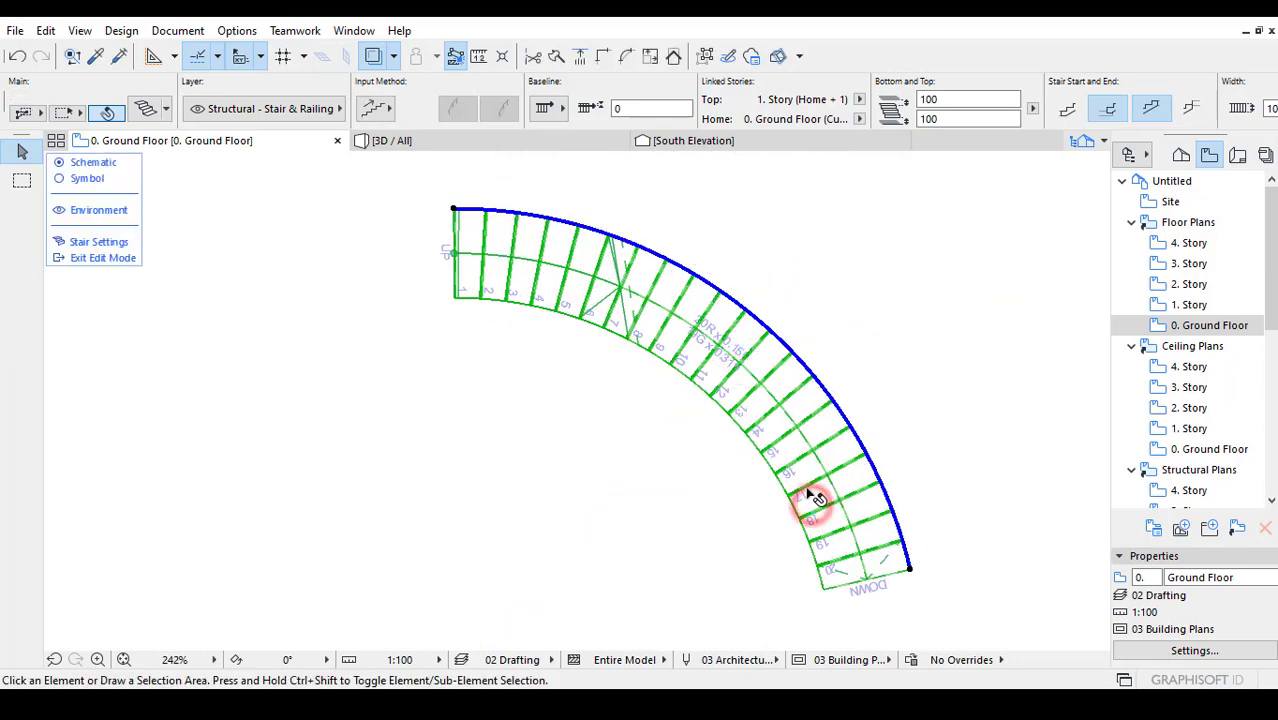
click(699, 387)
click(701, 389)
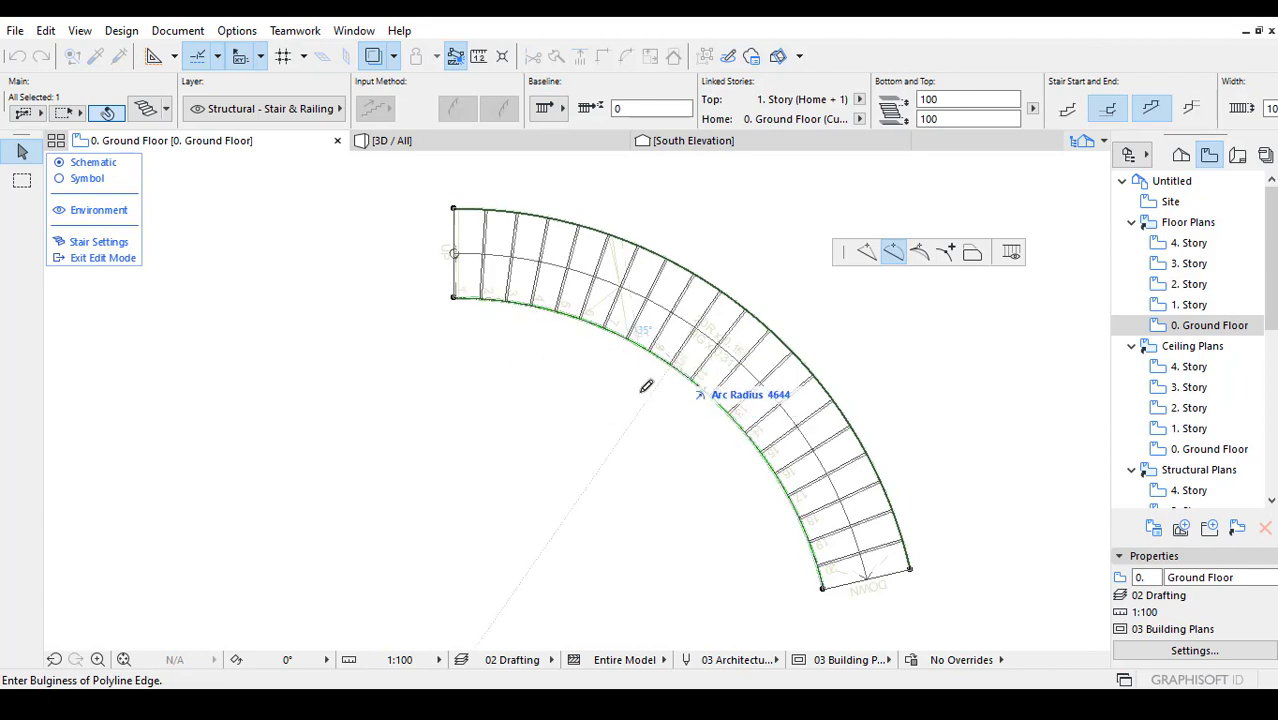
click(652, 390)
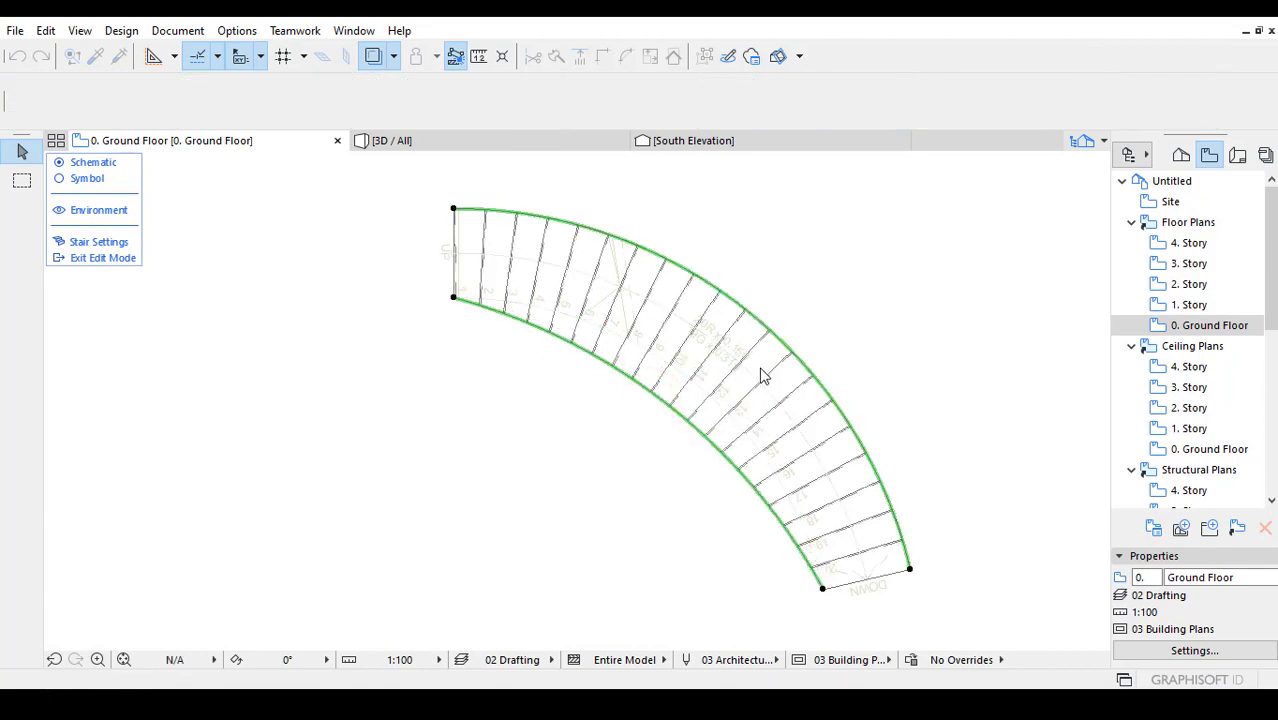
Bulge the stair's outer boundary edge slightly outward by changing its arc curvature.
click(786, 337)
click(938, 396)
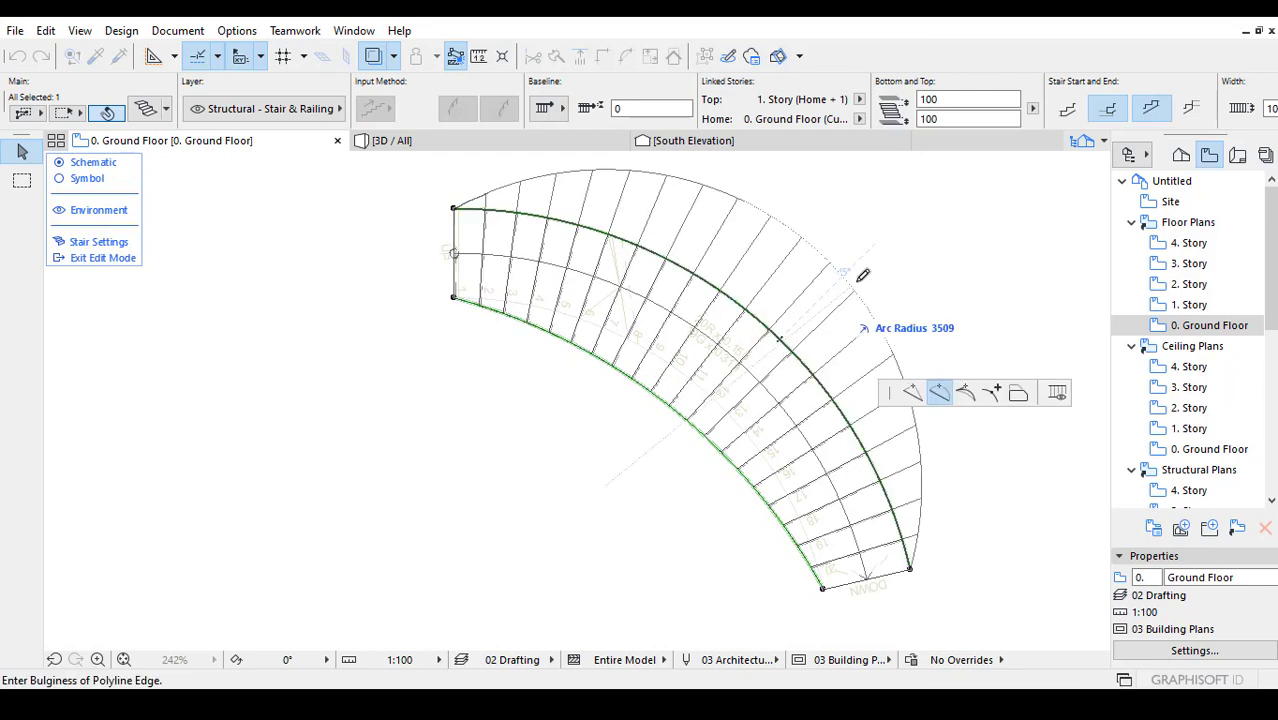
click(822, 346)
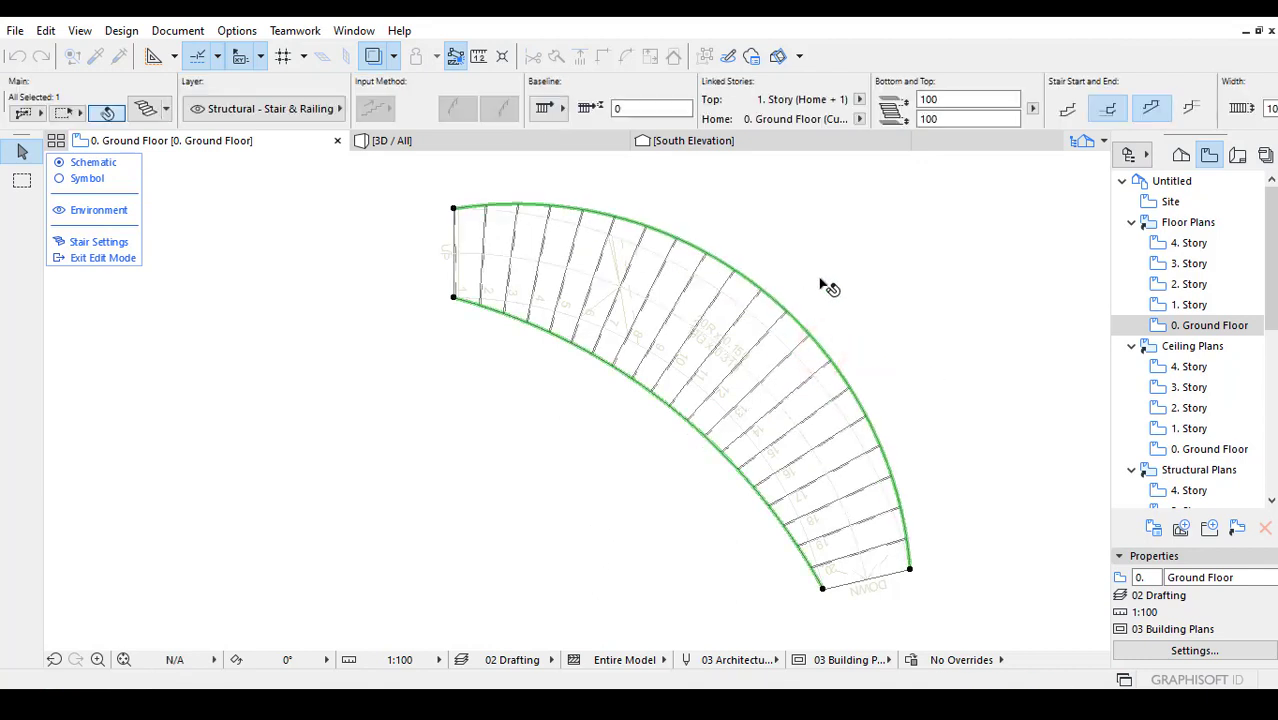
middle_drag(825, 285, 829, 298)
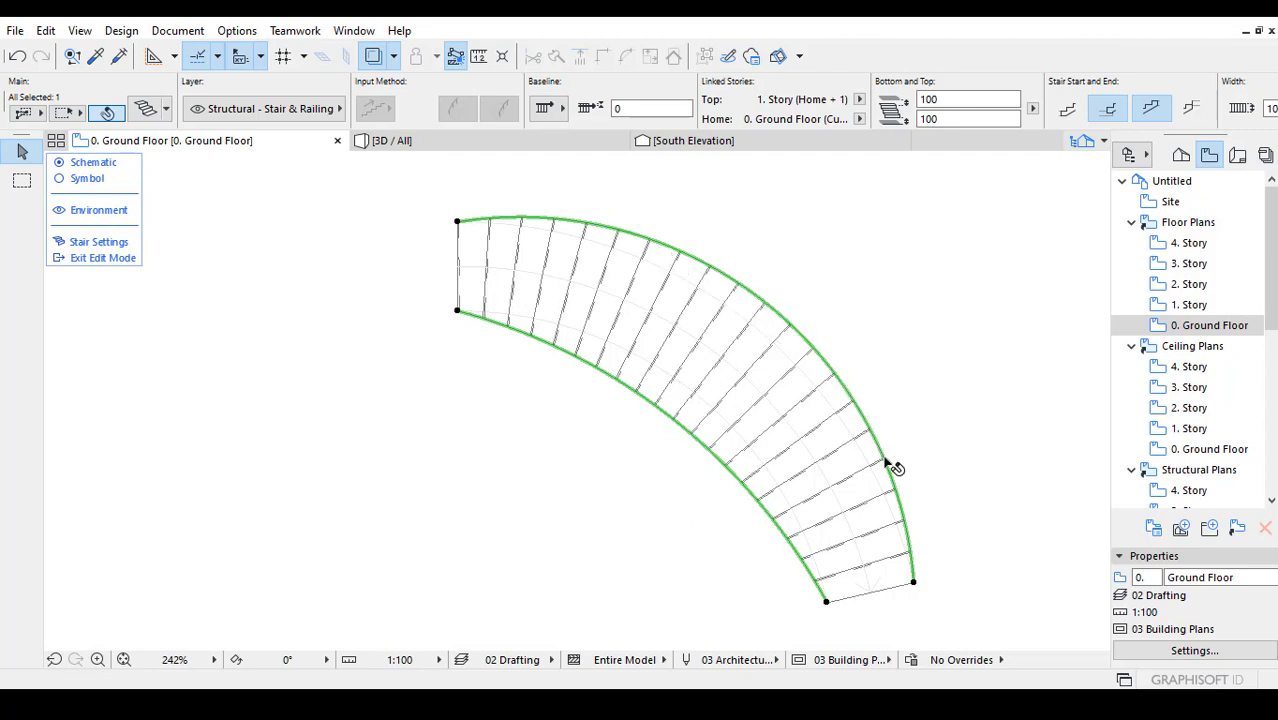
Insert two new nodes into the stair's curved outer boundary, one in the upper part and one in the lower part.
click(698, 263)
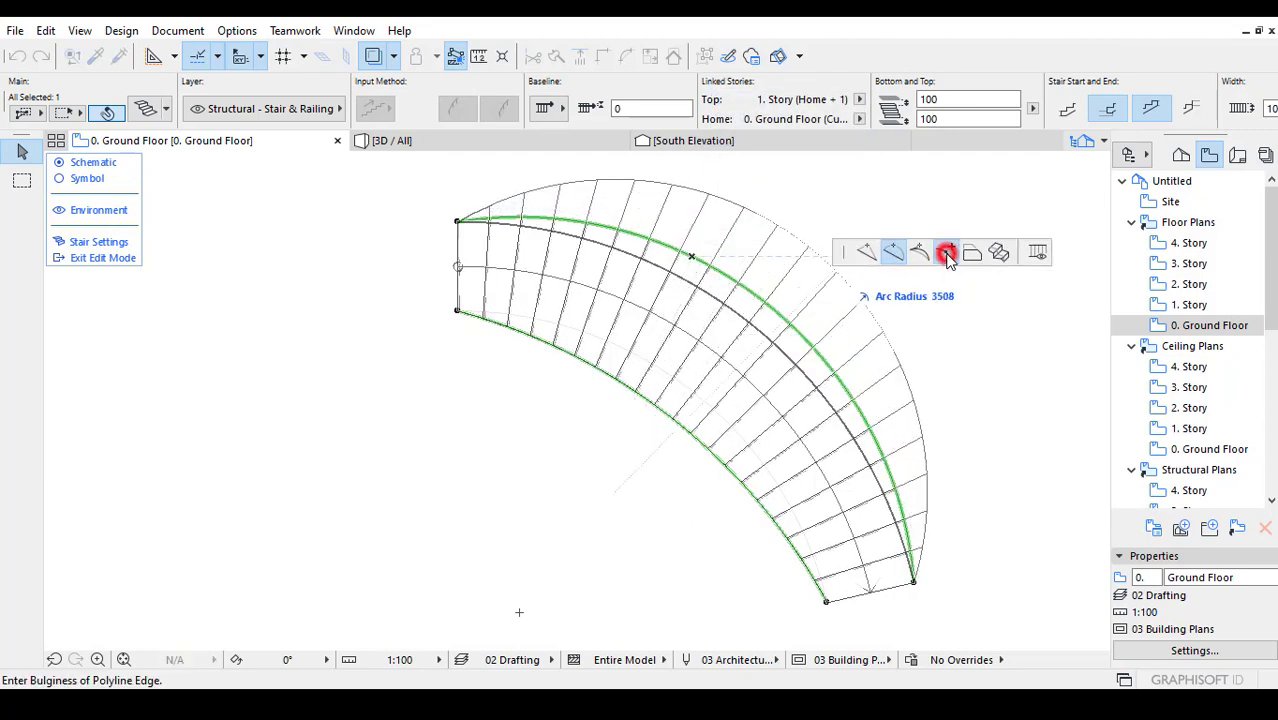
click(947, 255)
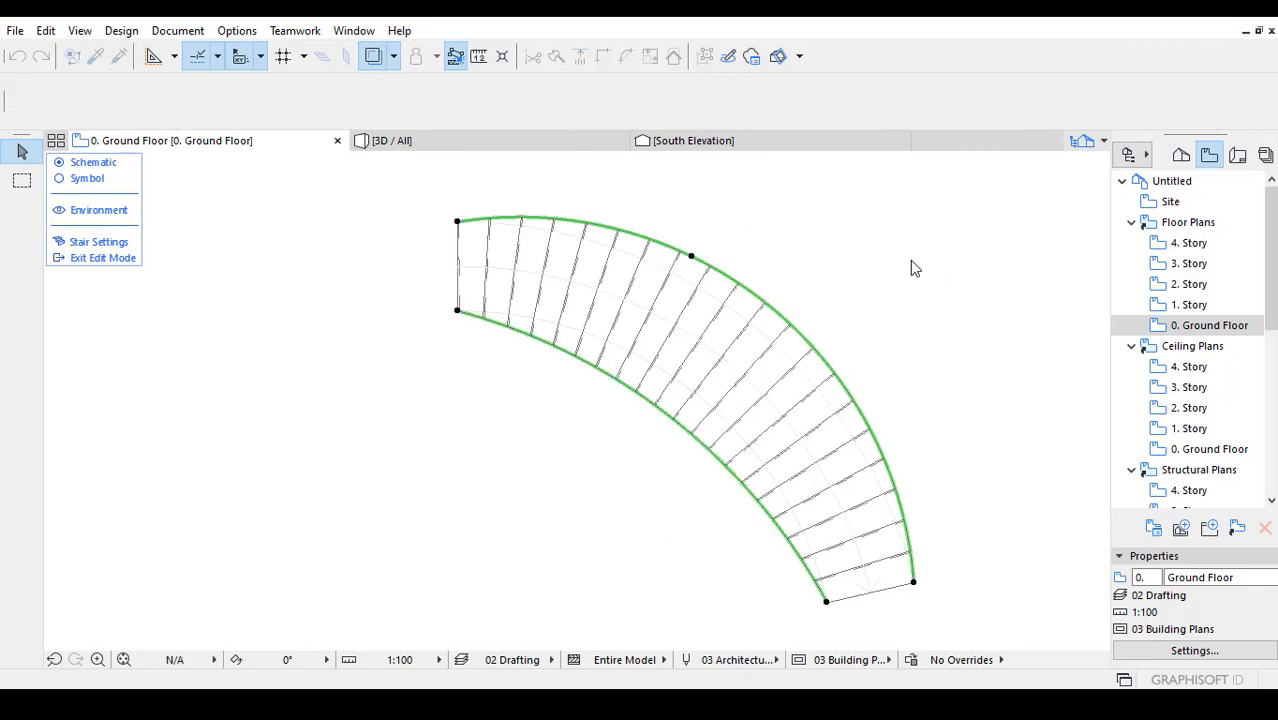
click(867, 418)
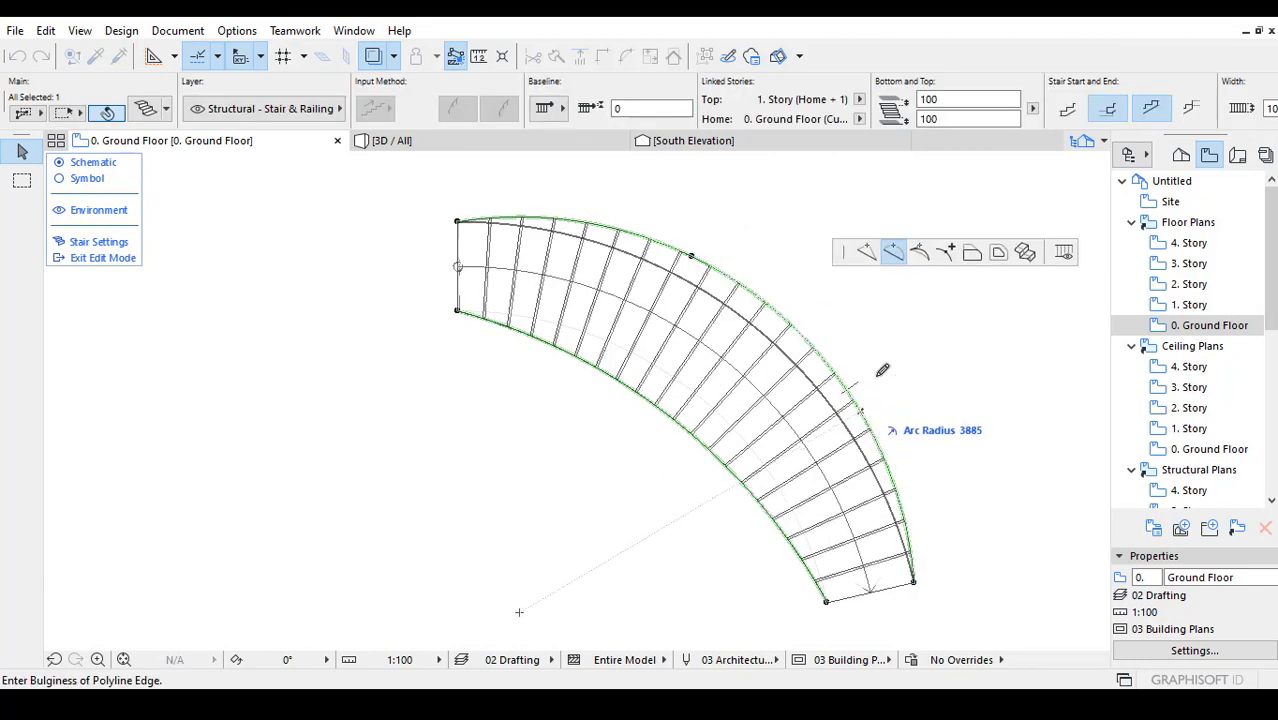
click(858, 410)
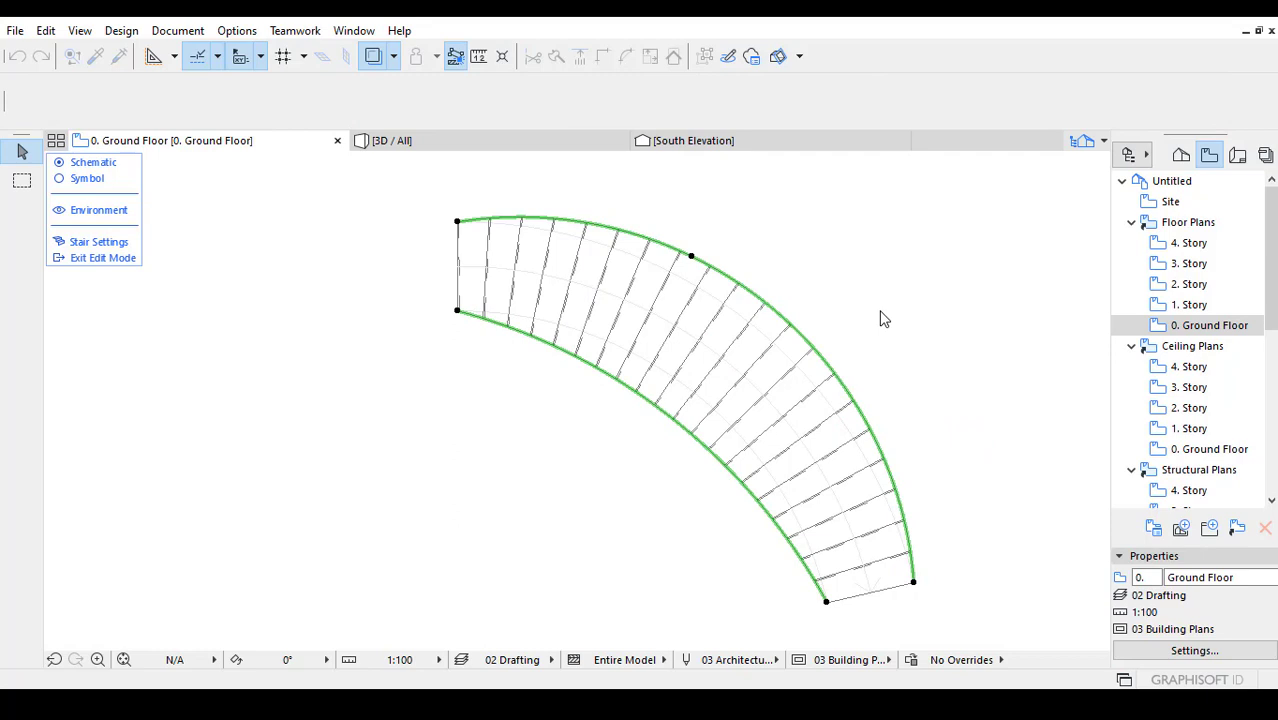
click(872, 396)
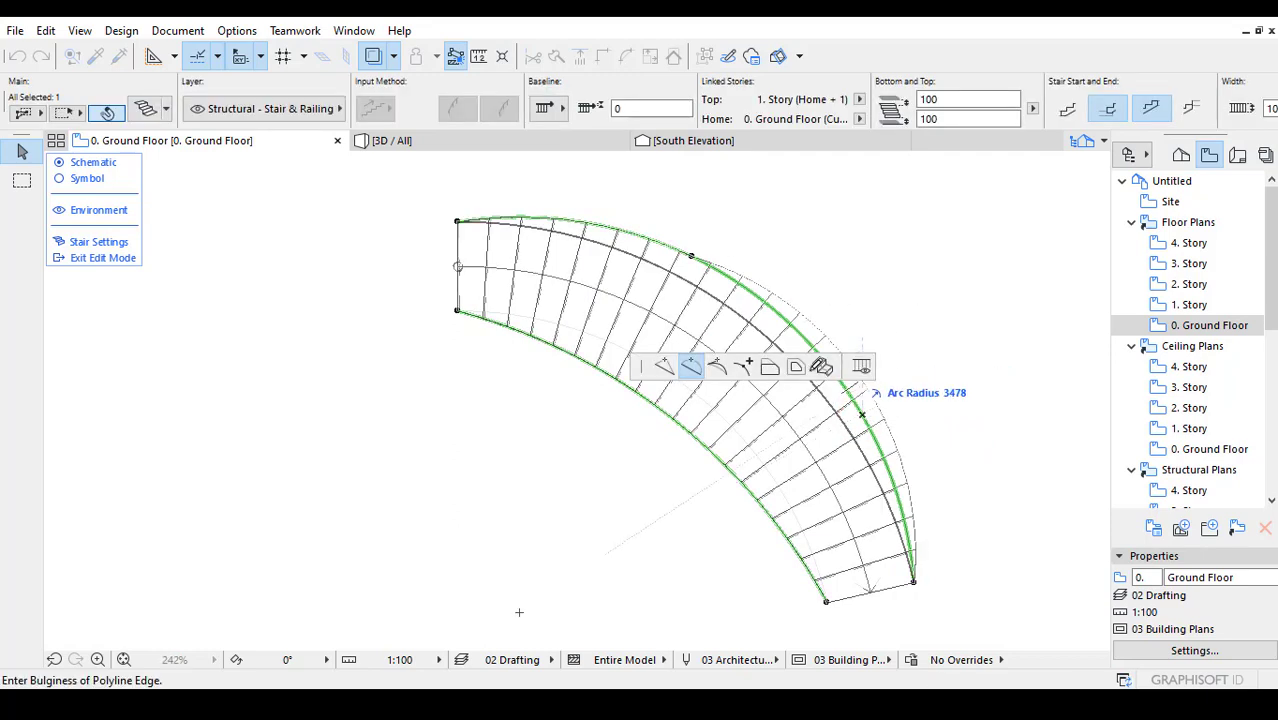
click(998, 252)
click(885, 370)
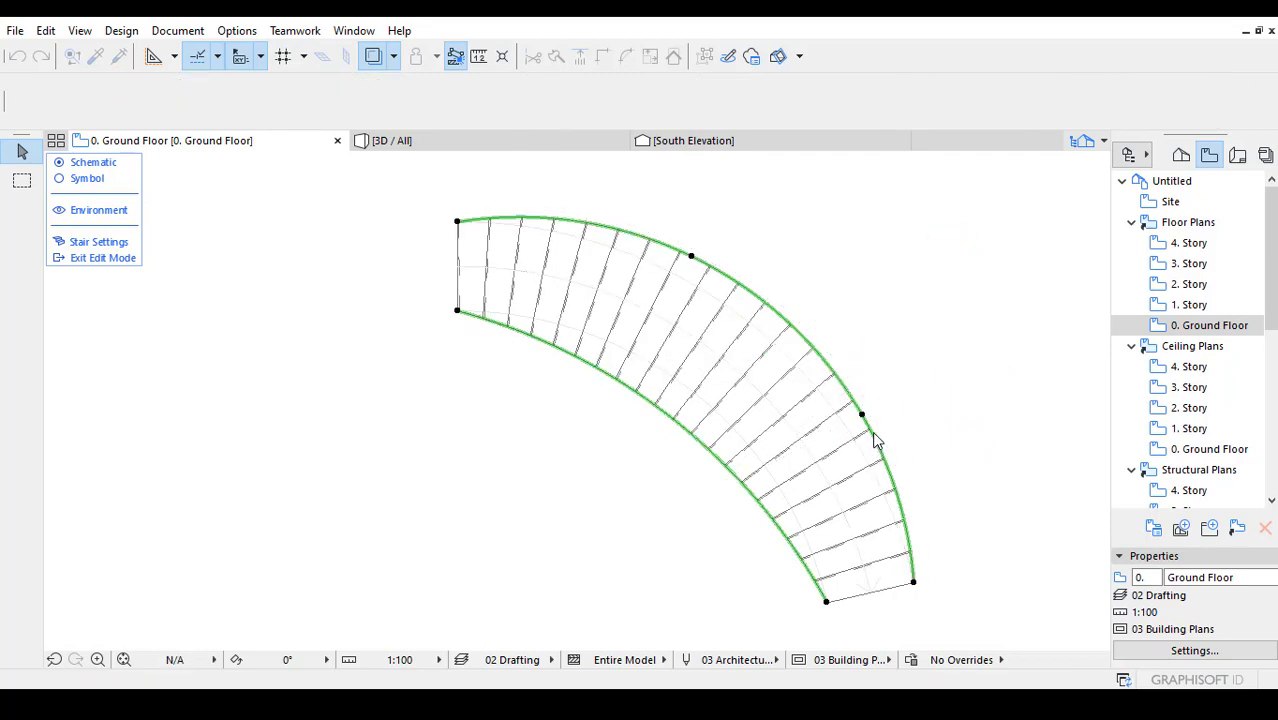
Straighten the upper segment of the stair's outer boundary, between its start point and the upper inserted node.
scroll(800, 300, up, 1)
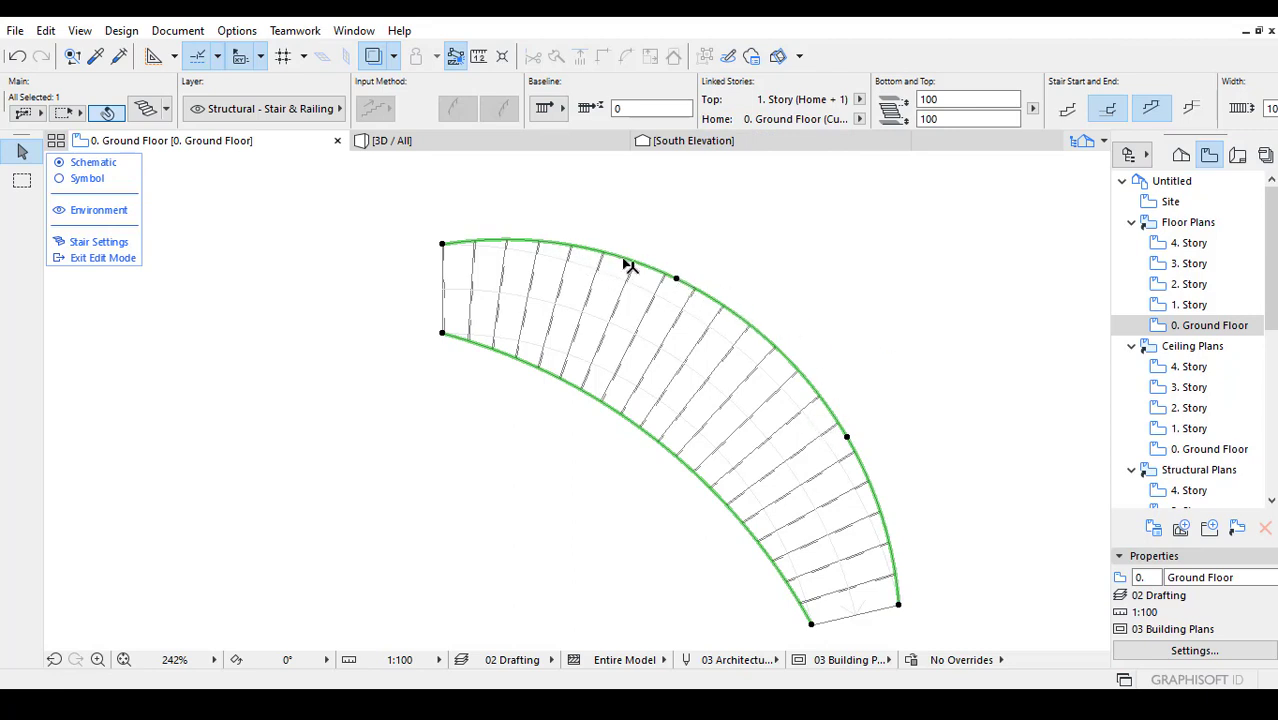
scroll(668, 276, up, 1)
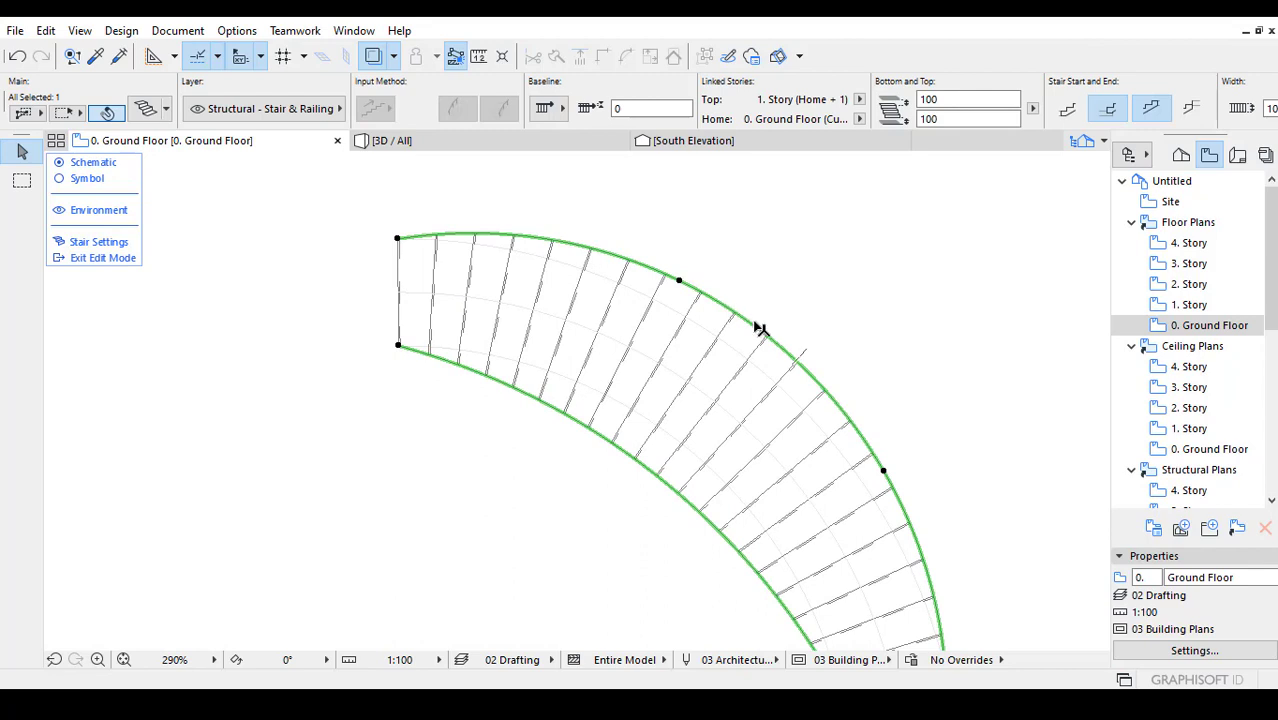
click(679, 283)
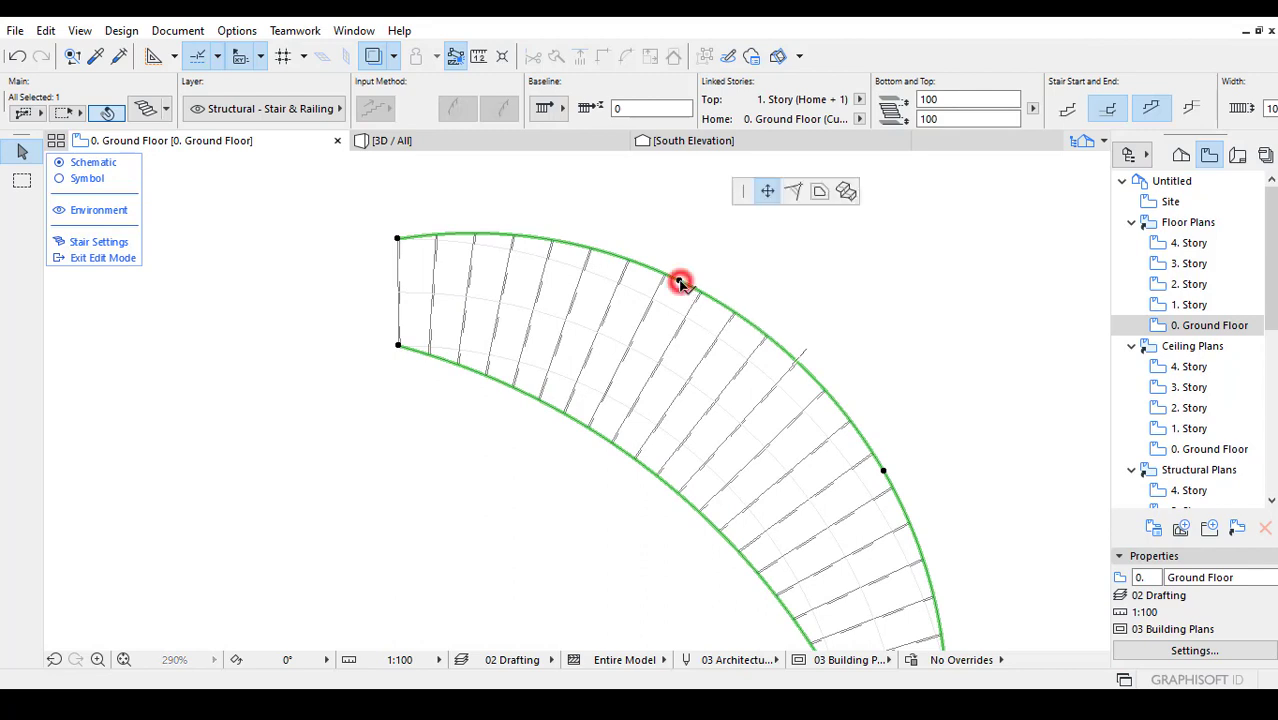
click(684, 279)
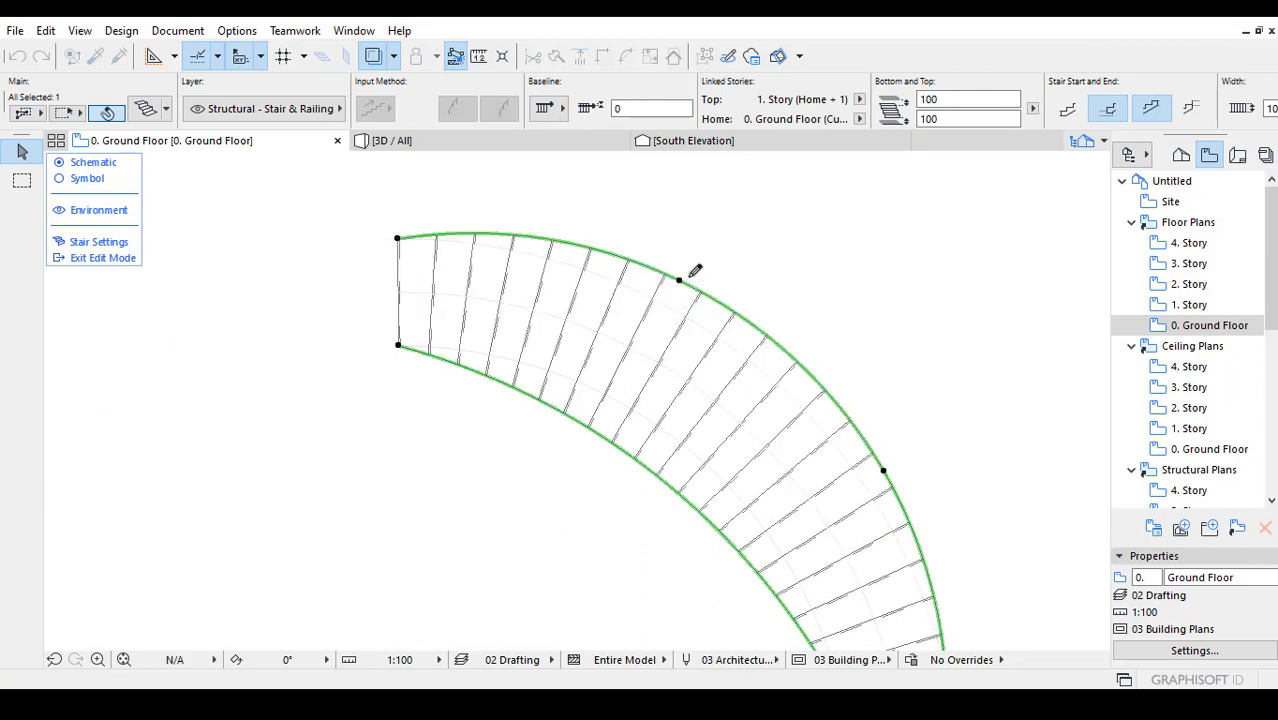
click(651, 272)
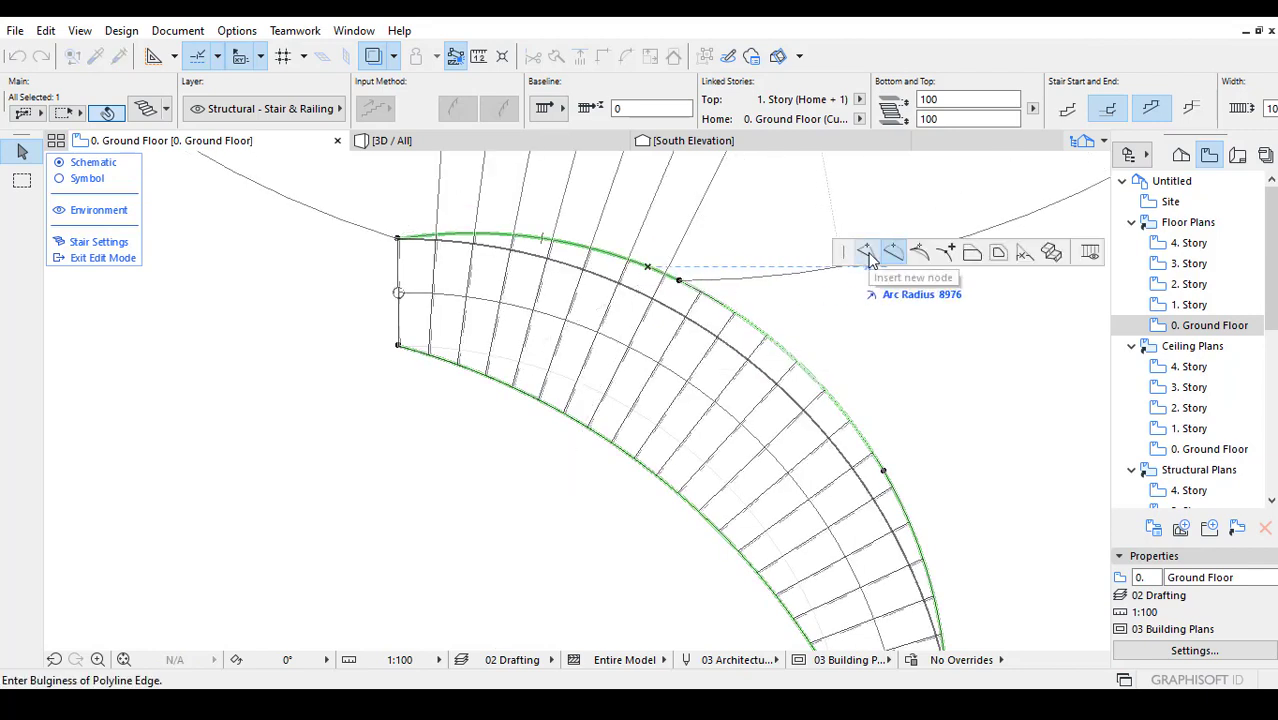
click(867, 253)
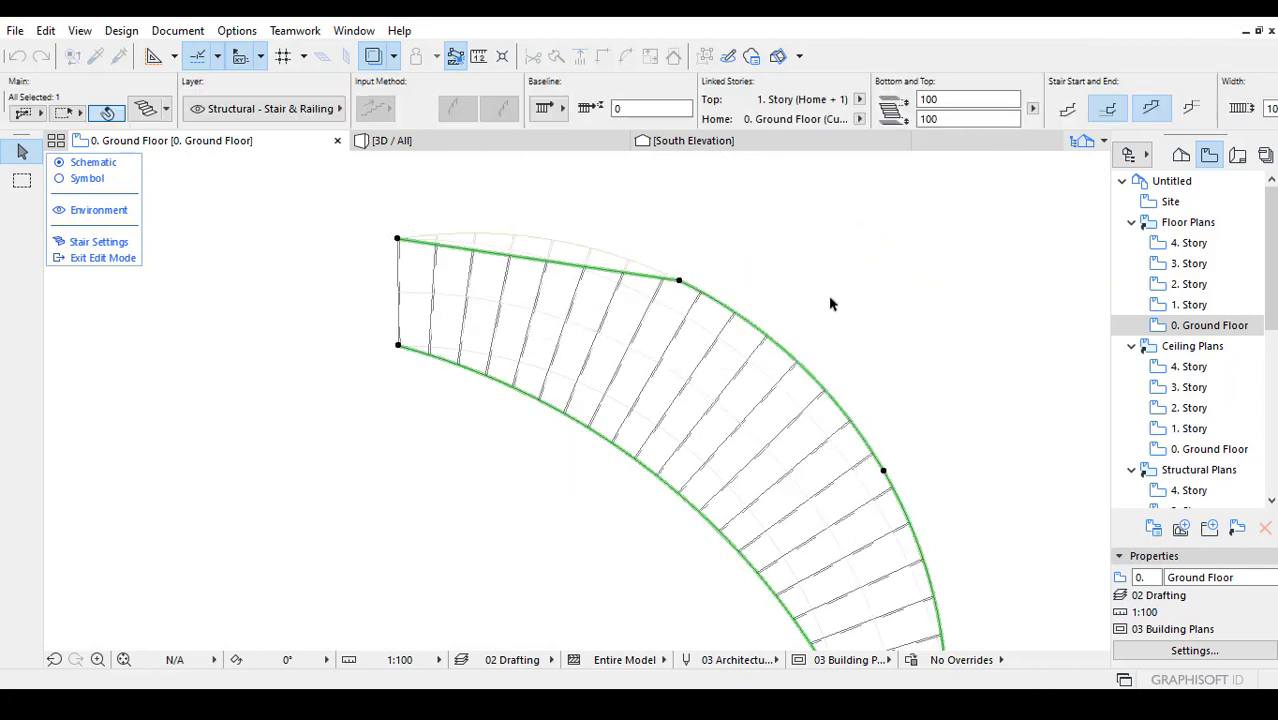
scroll(893, 456, down, 2)
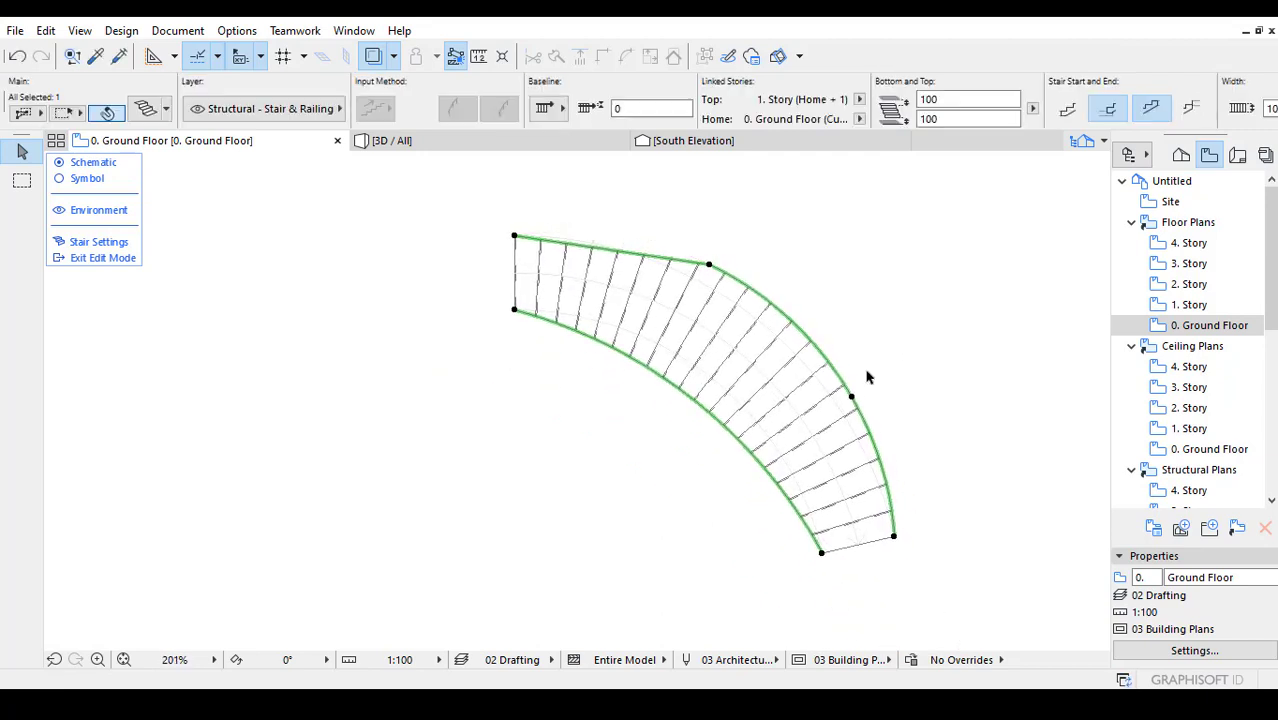
scroll(840, 353, up, 1)
scroll(885, 372, up, 1)
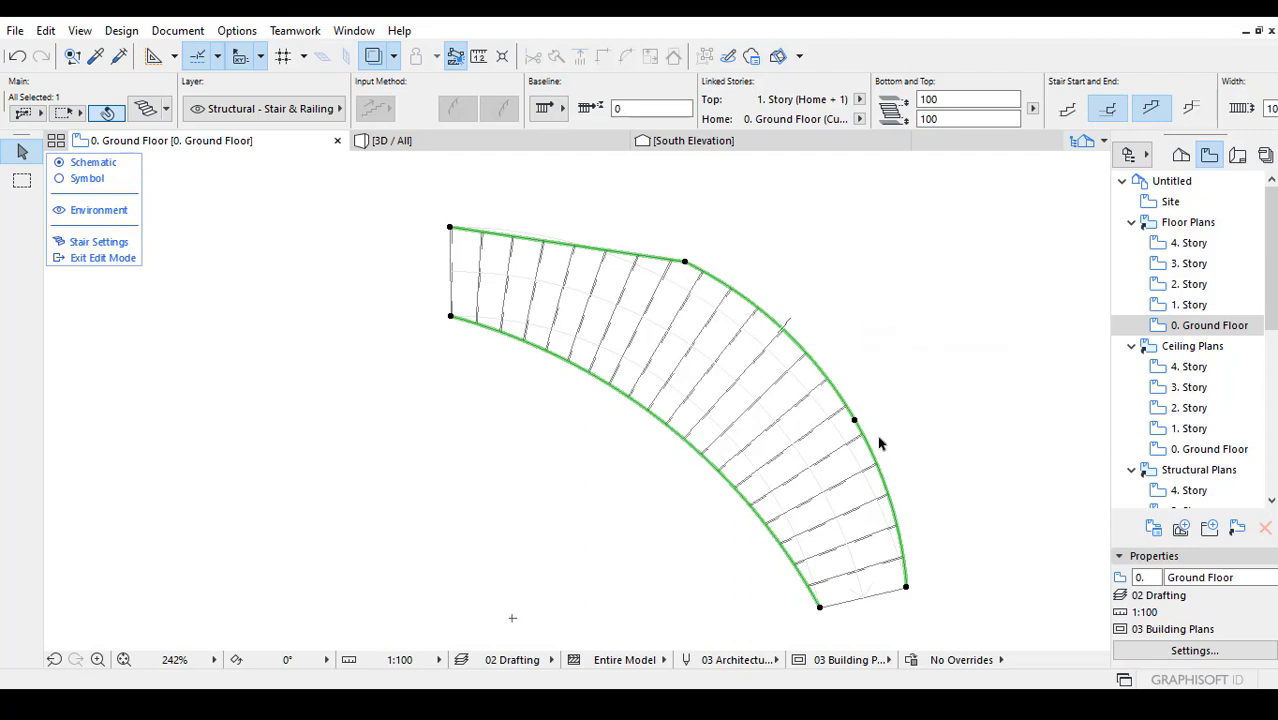
Undo the straightening and the lower node's insertion, and straighten the outer boundary's upper segment again.
key(ctrl+z)
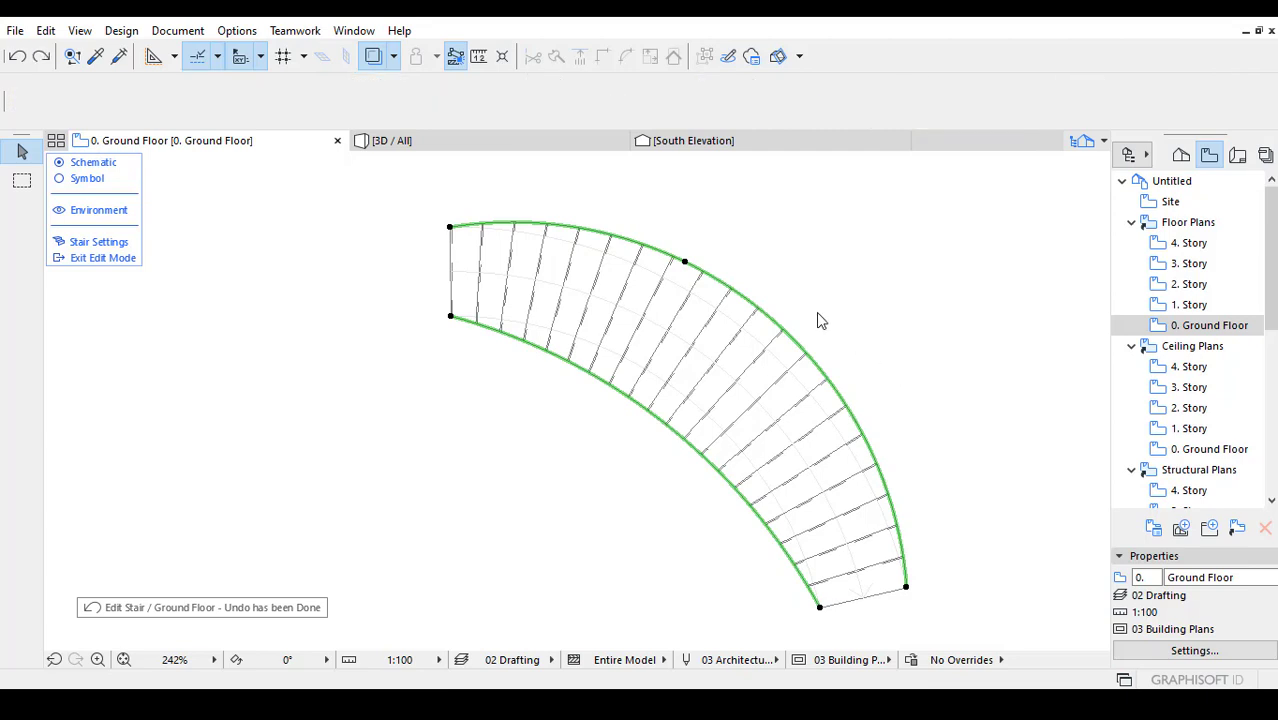
click(643, 248)
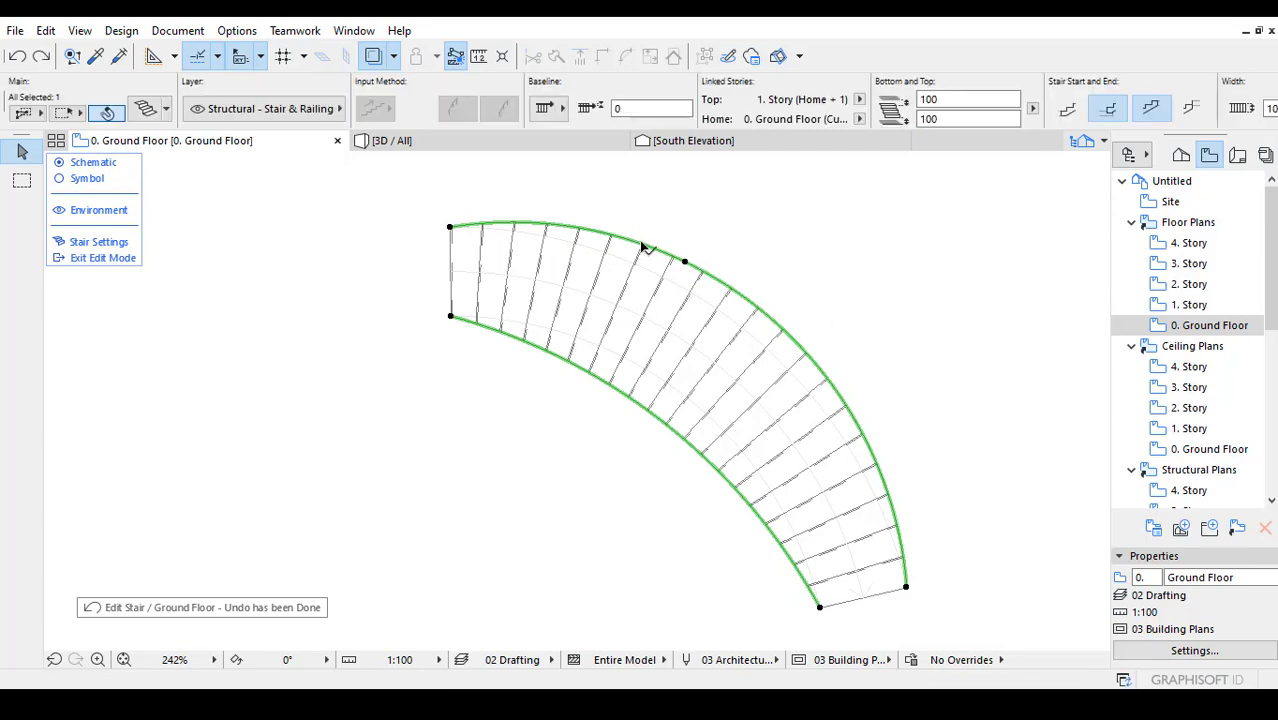
scroll(838, 253, up, 1)
click(632, 256)
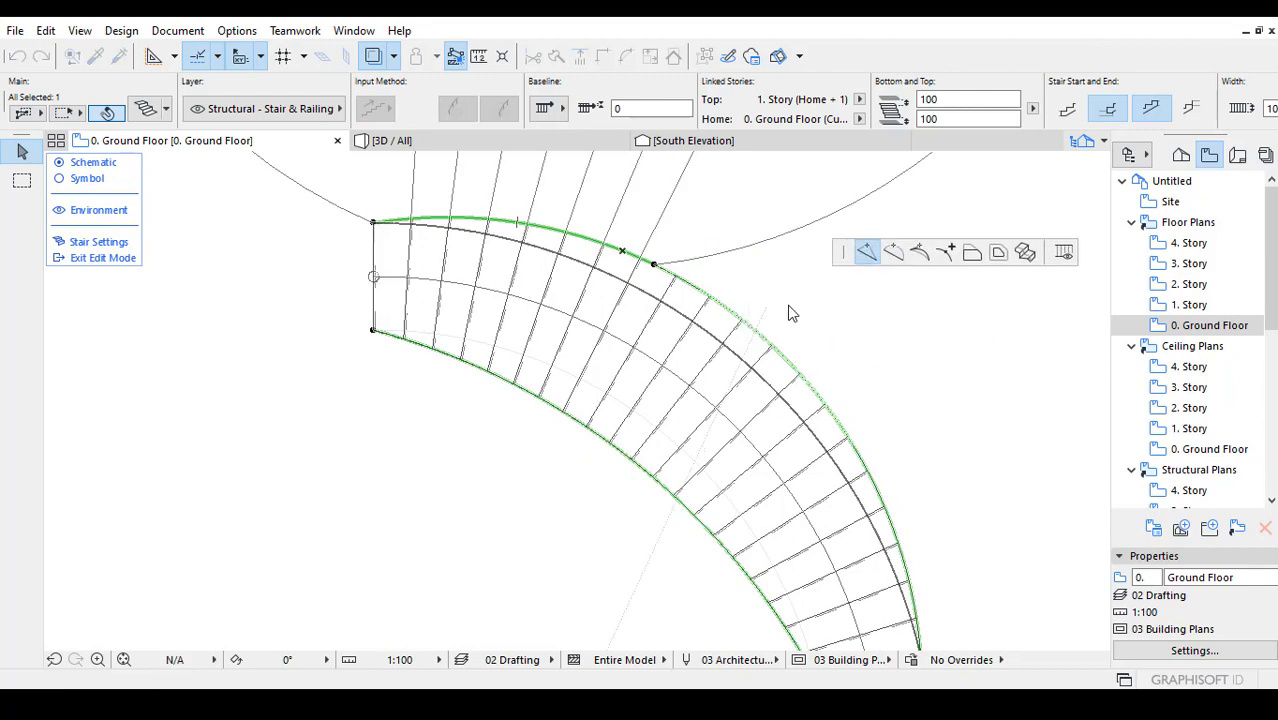
click(855, 273)
scroll(836, 394, down, 2)
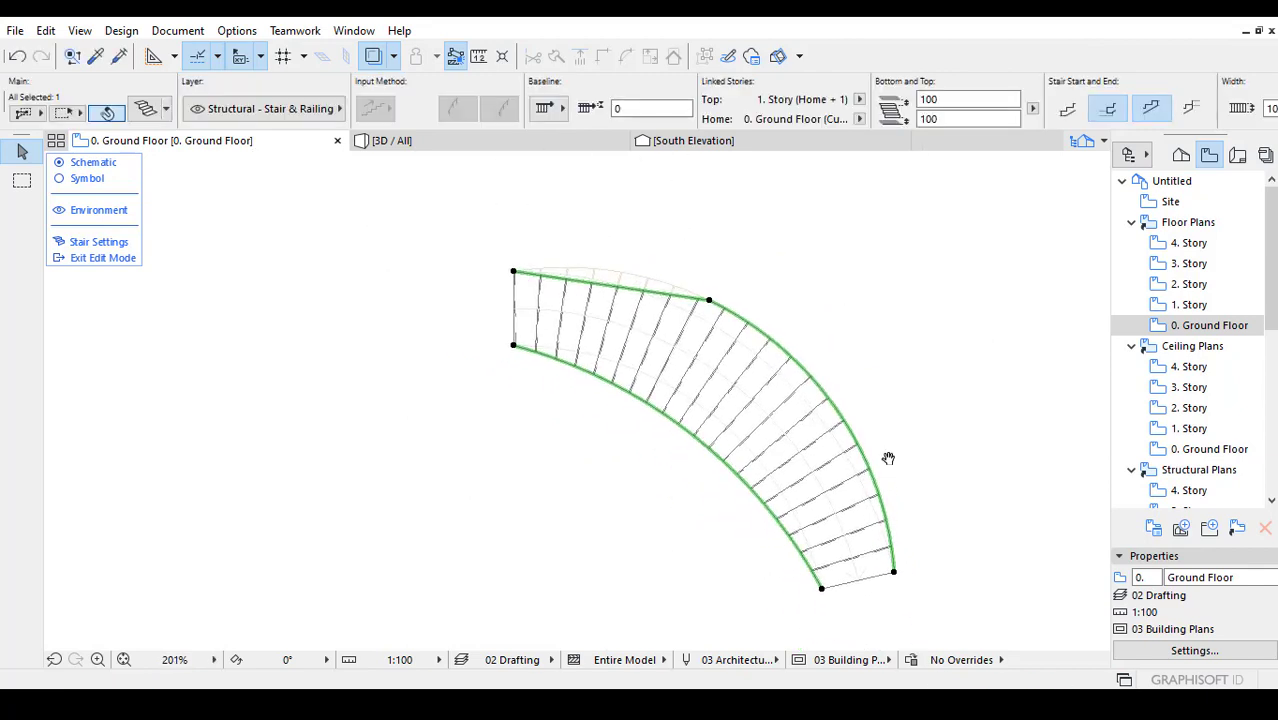
Straighten the remaining curved segment of the outer boundary, from the inserted node to the stair's lower end.
click(836, 402)
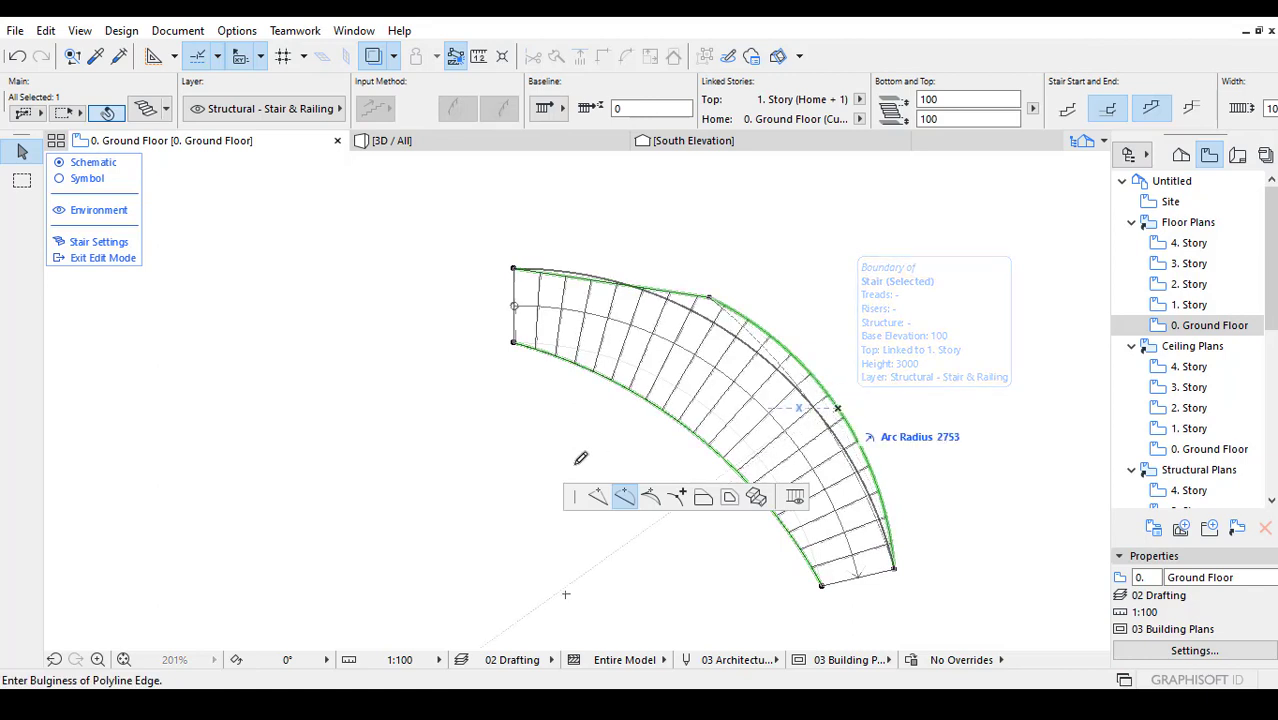
scroll(582, 462, down, 1)
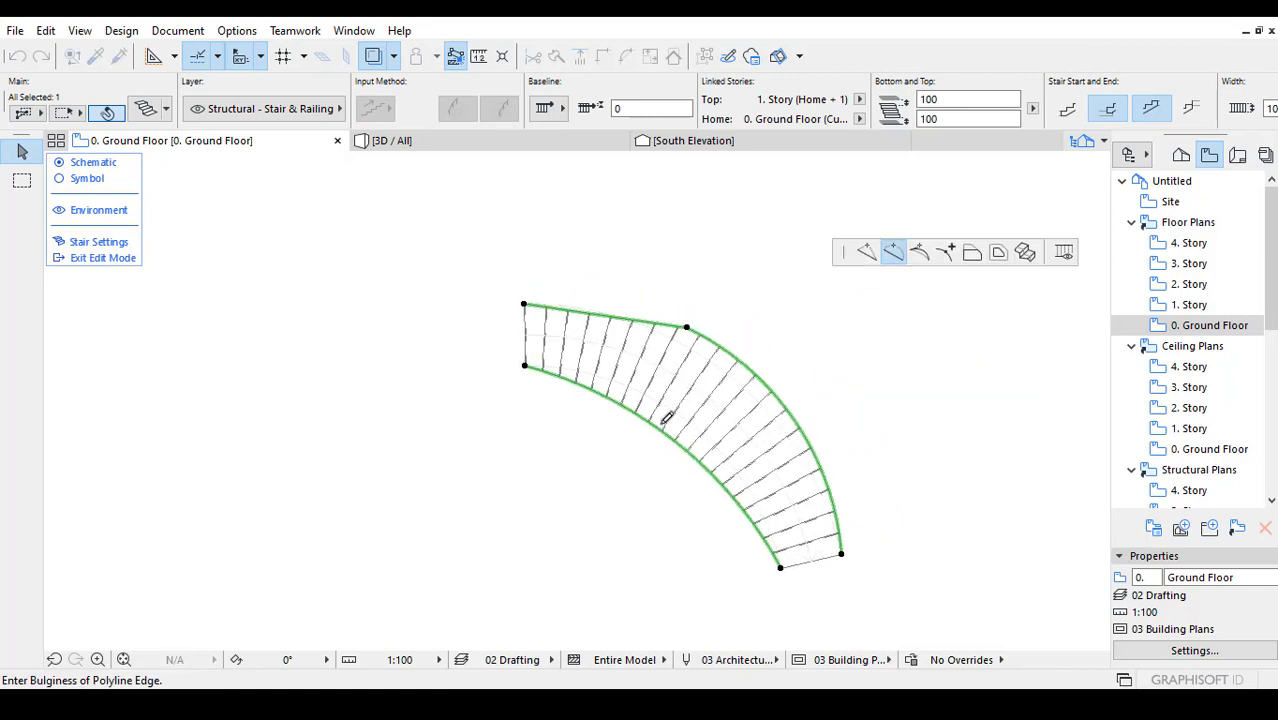
click(866, 254)
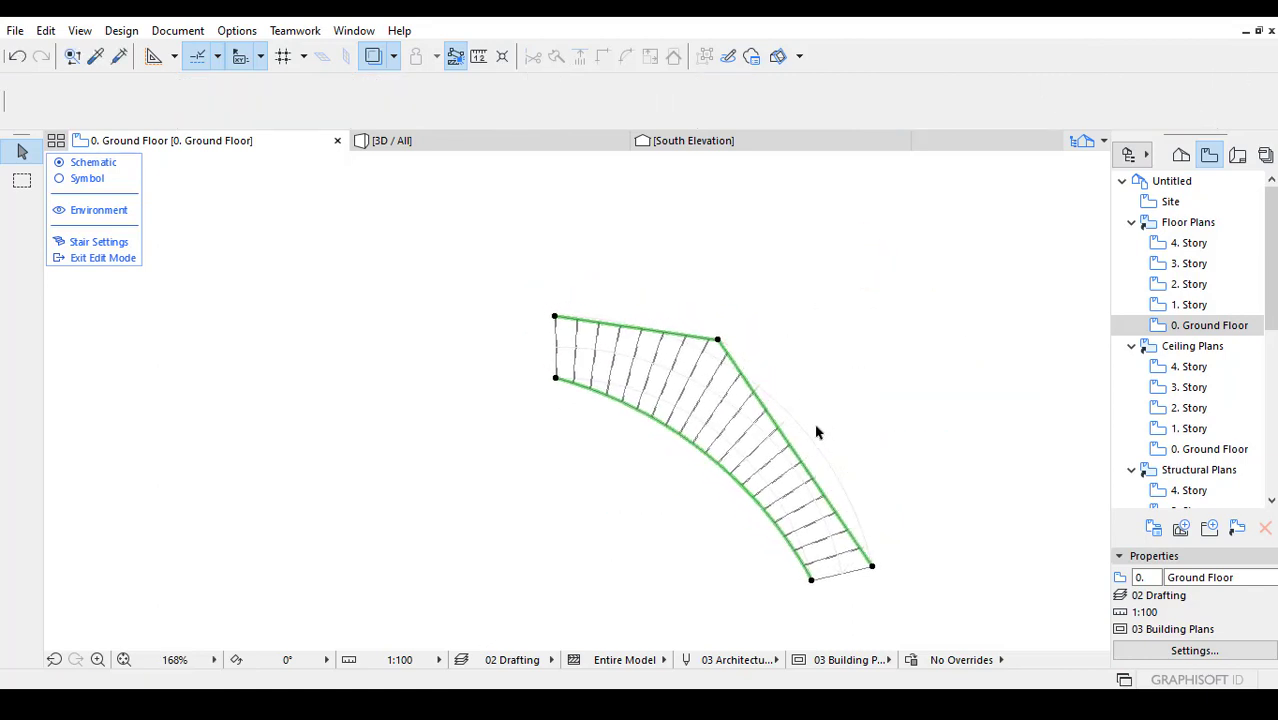
scroll(816, 440, up, 3)
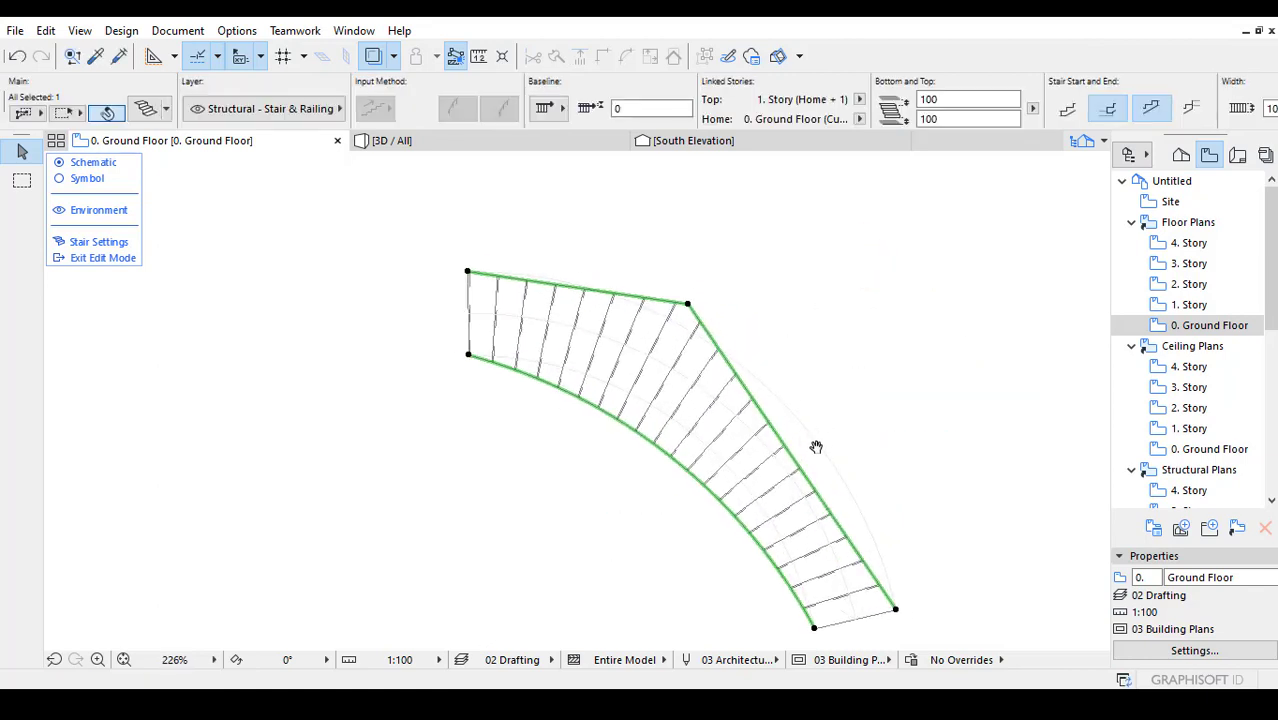
Move the outer boundary's middle node to a square corner, level with the upper end and vertically above the lower end.
click(690, 292)
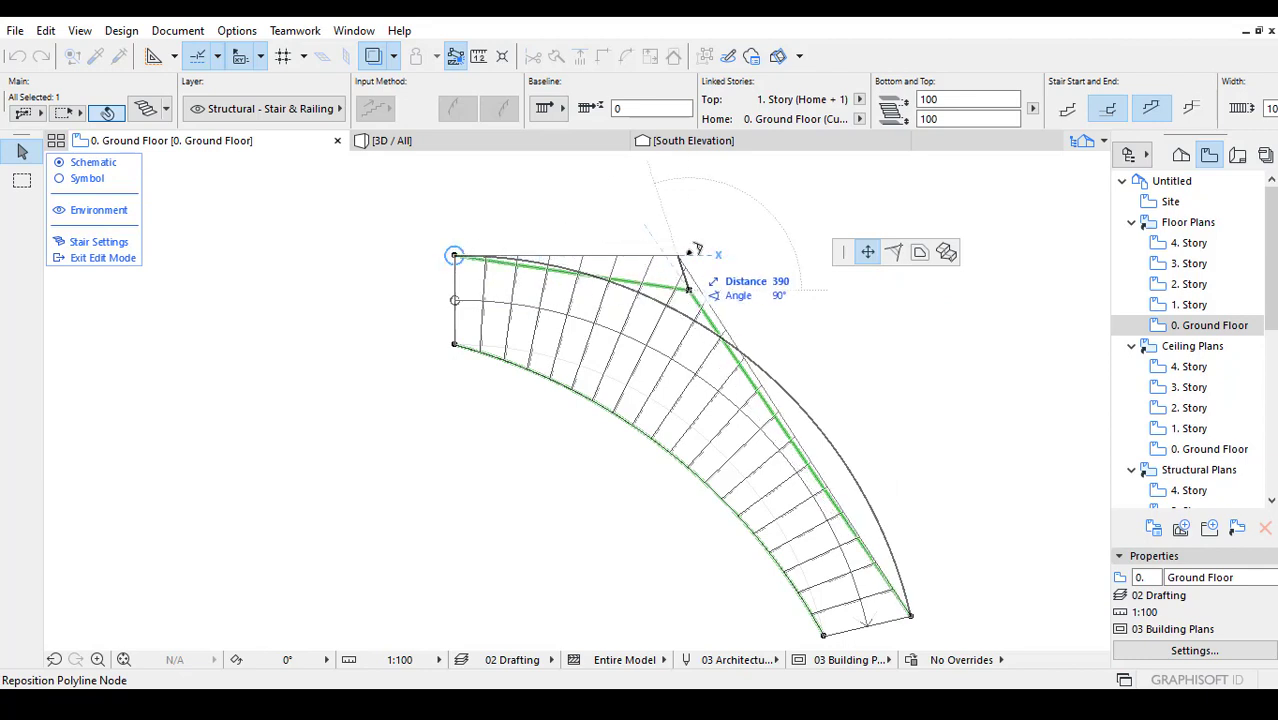
click(917, 256)
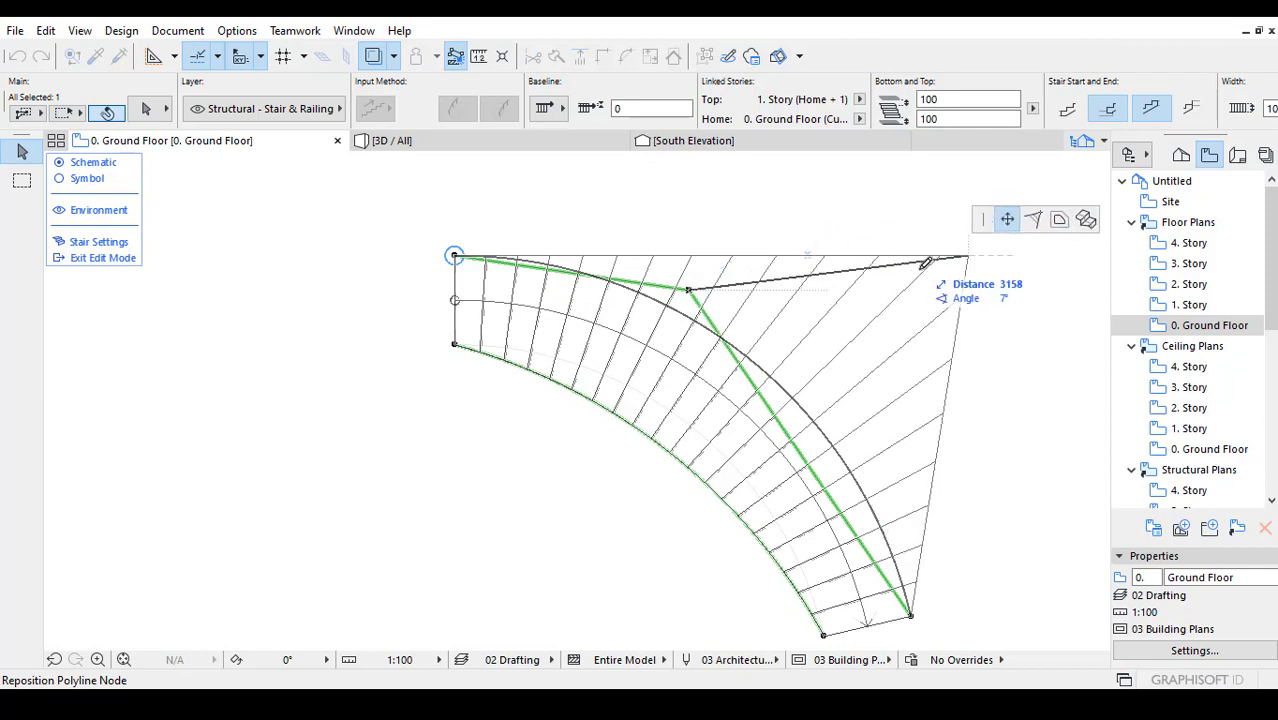
click(910, 614)
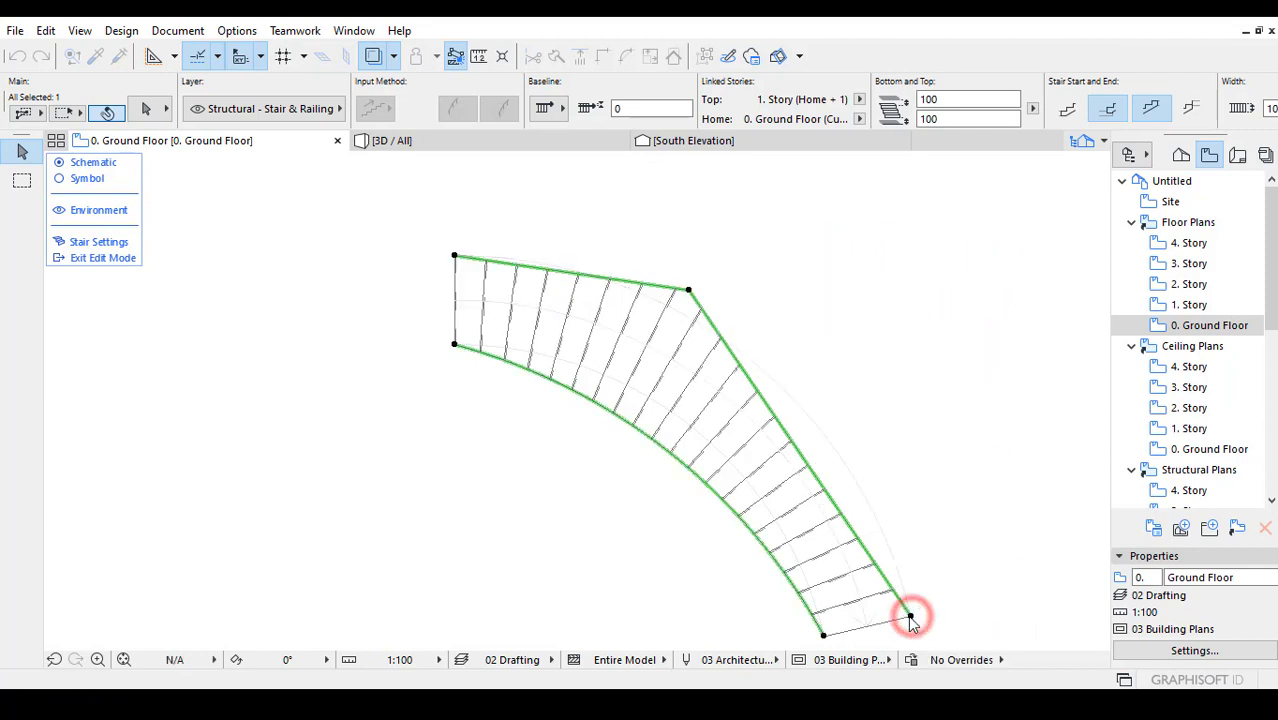
Increase the curvature of the stair's inner boundary, bulging it towards the outer corner.
click(686, 468)
click(795, 548)
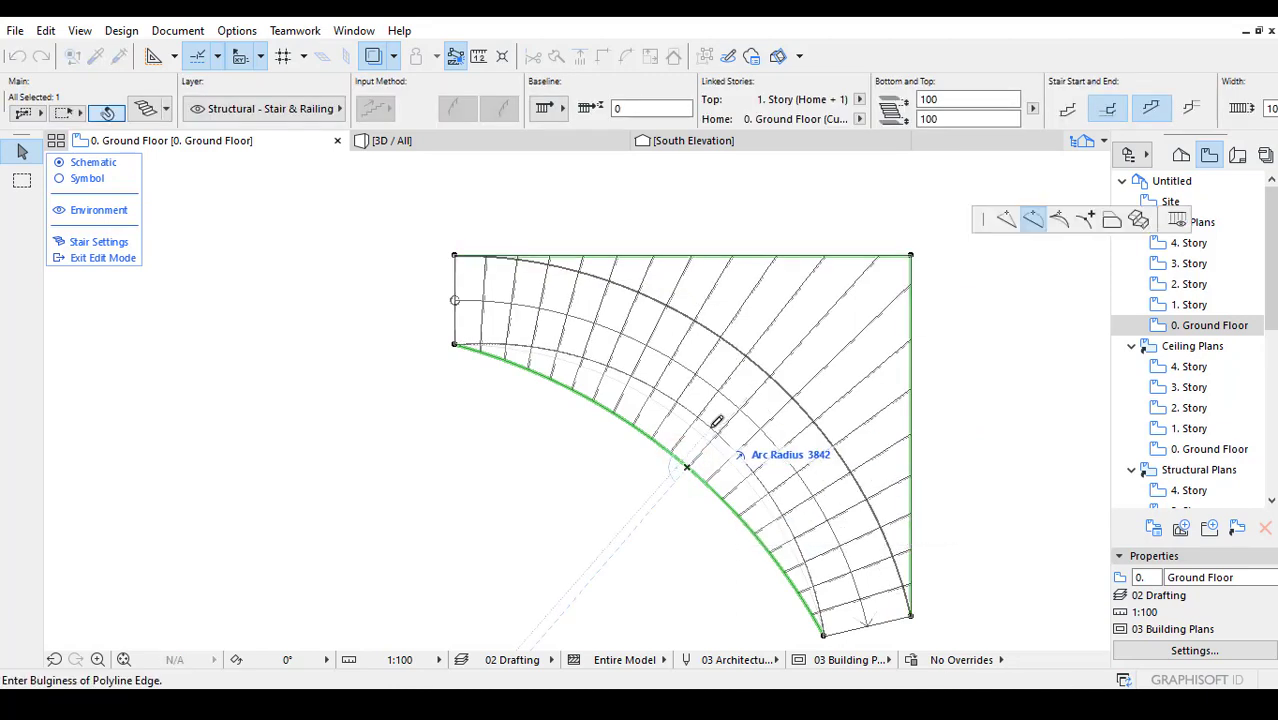
click(710, 426)
middle_drag(961, 434, 944, 424)
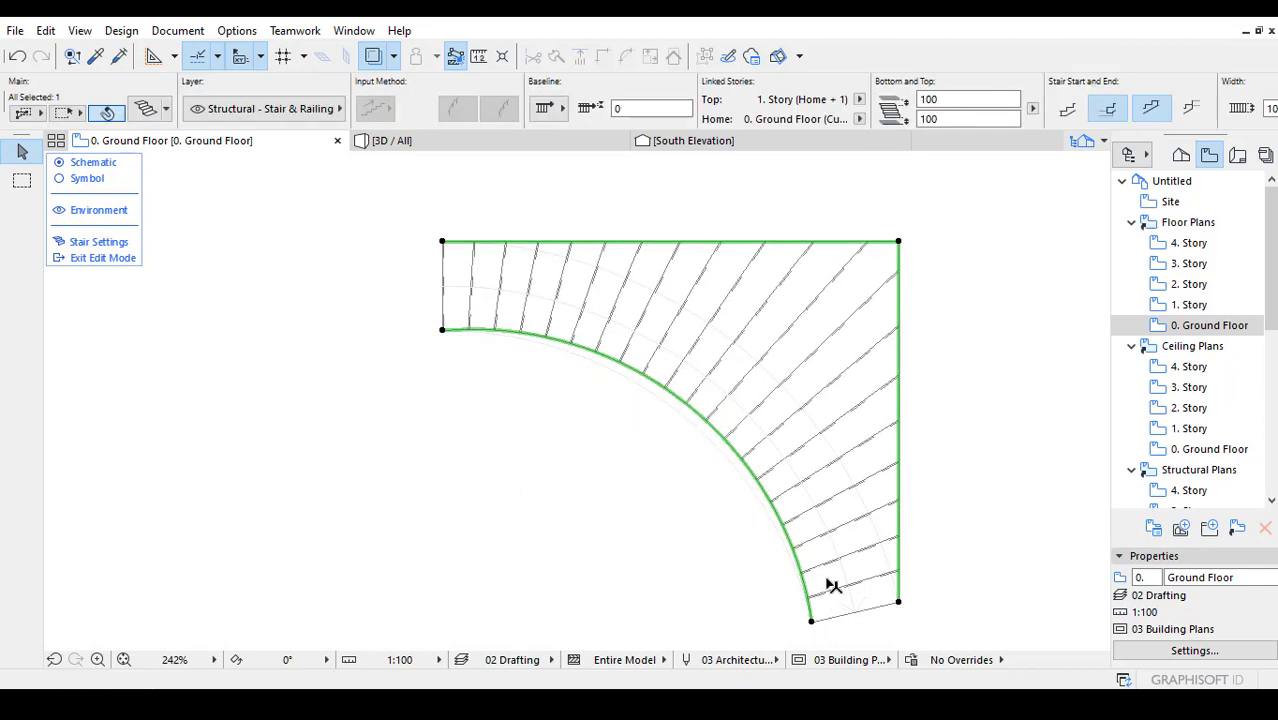
Examine the whole reshaped stair in the 3D view from several angles.
click(442, 141)
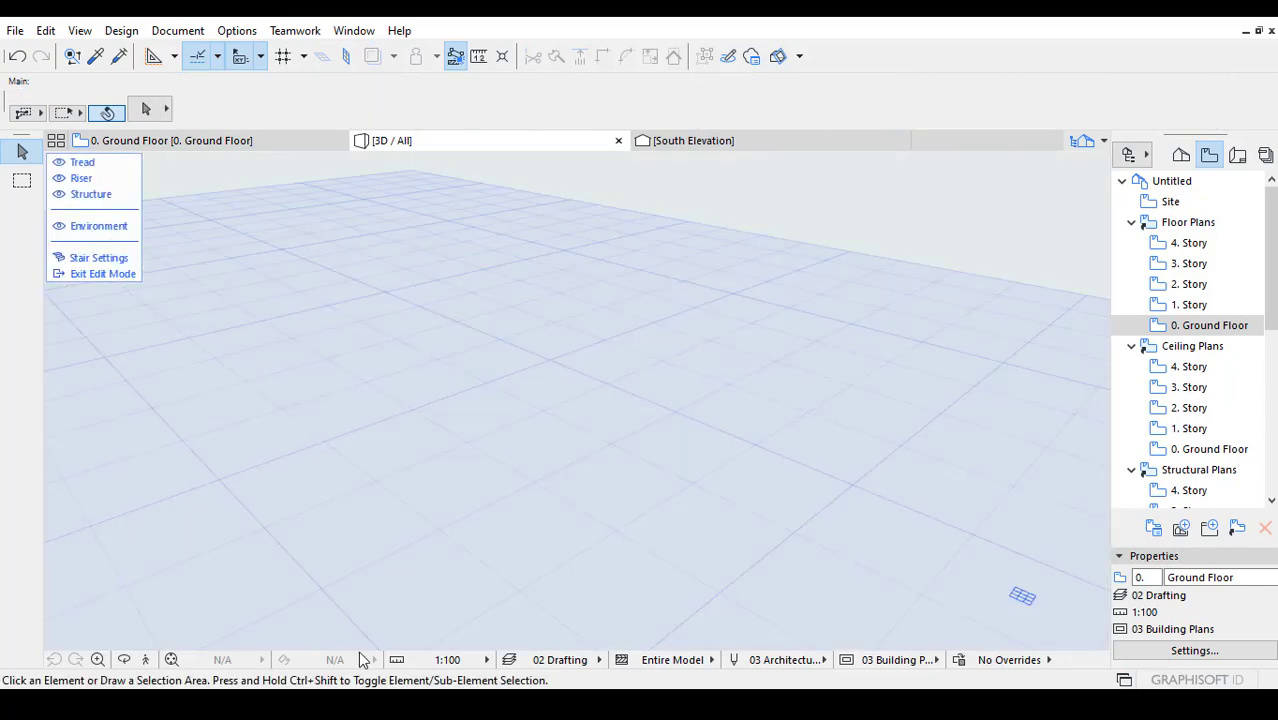
click(172, 659)
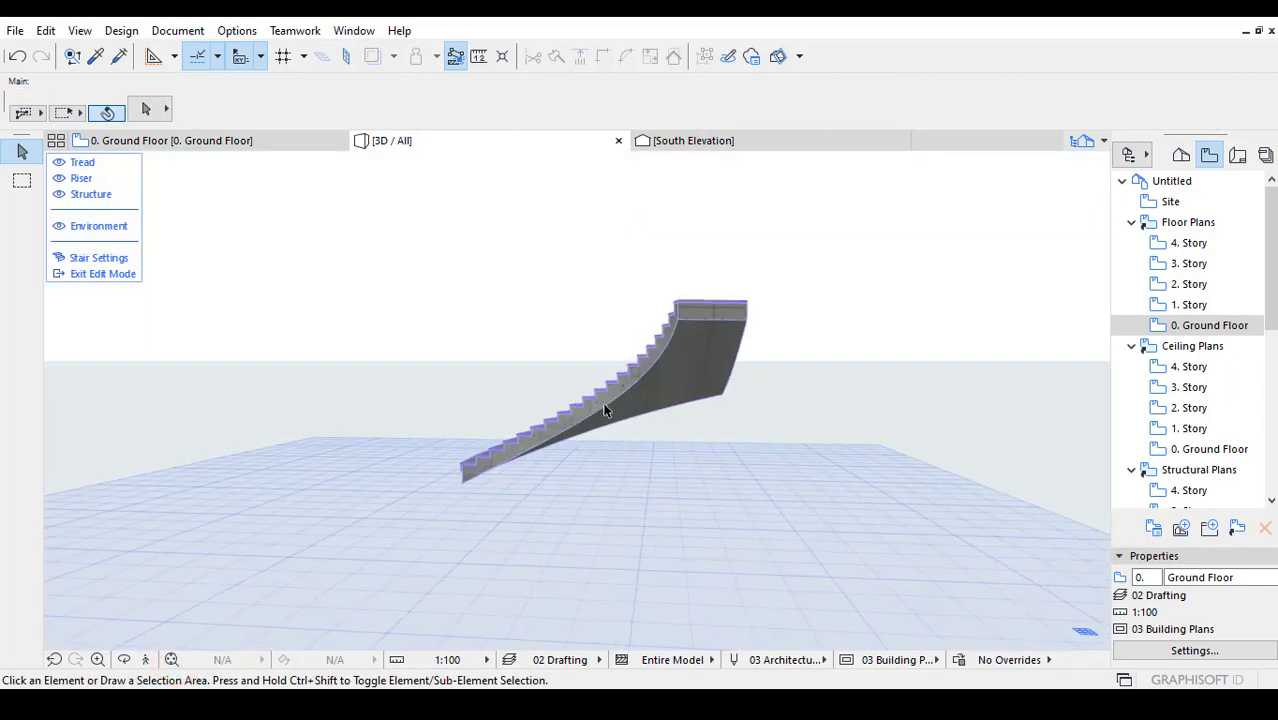
shift+middle_drag(604, 410, 667, 396)
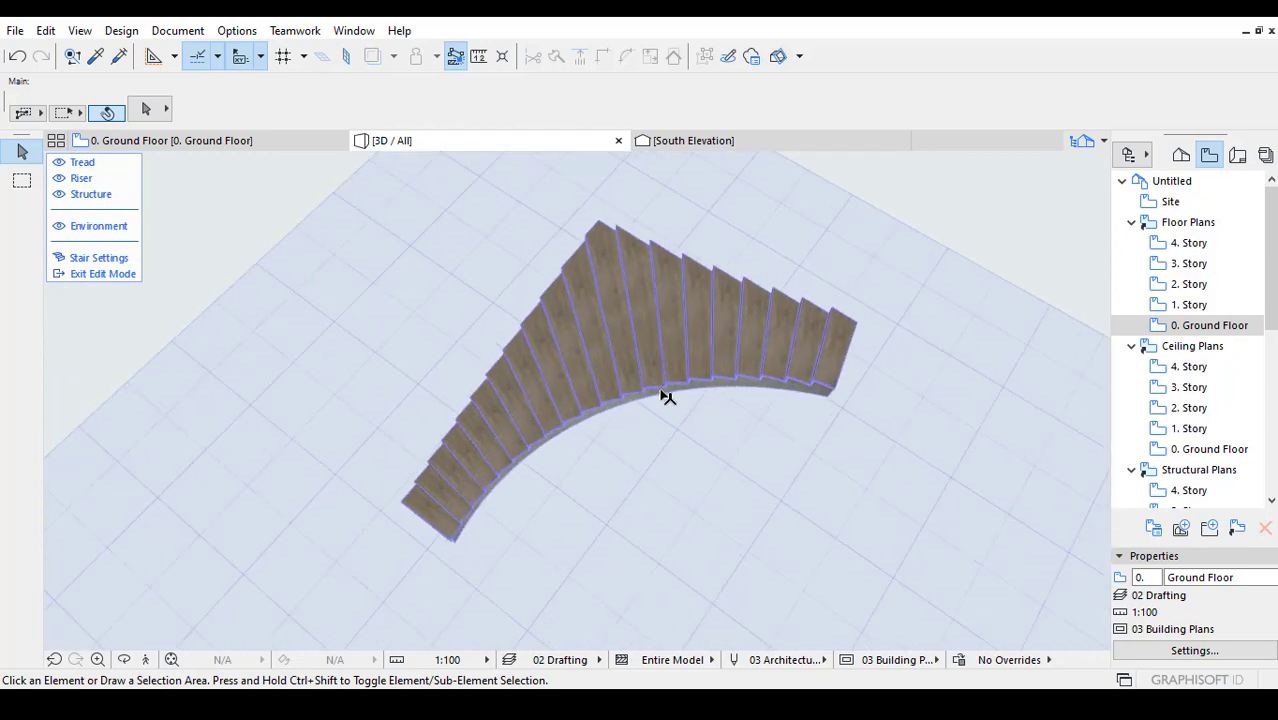
scroll(658, 412, up, 1)
scroll(534, 460, up, 3)
shift+middle_drag(584, 422, 664, 316)
shift+middle_drag(549, 409, 585, 319)
shift+middle_drag(431, 513, 433, 612)
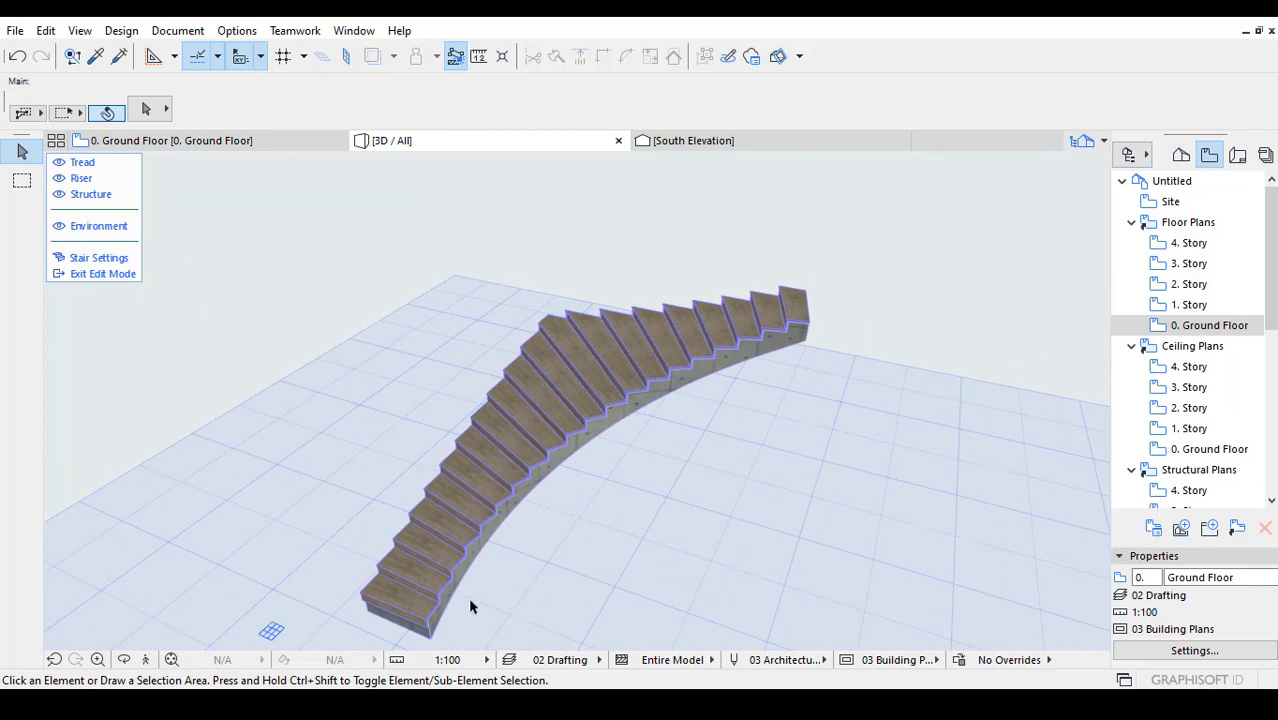
Exit the stair's edit mode, return to the ground floor plan and deselect the stair.
click(106, 276)
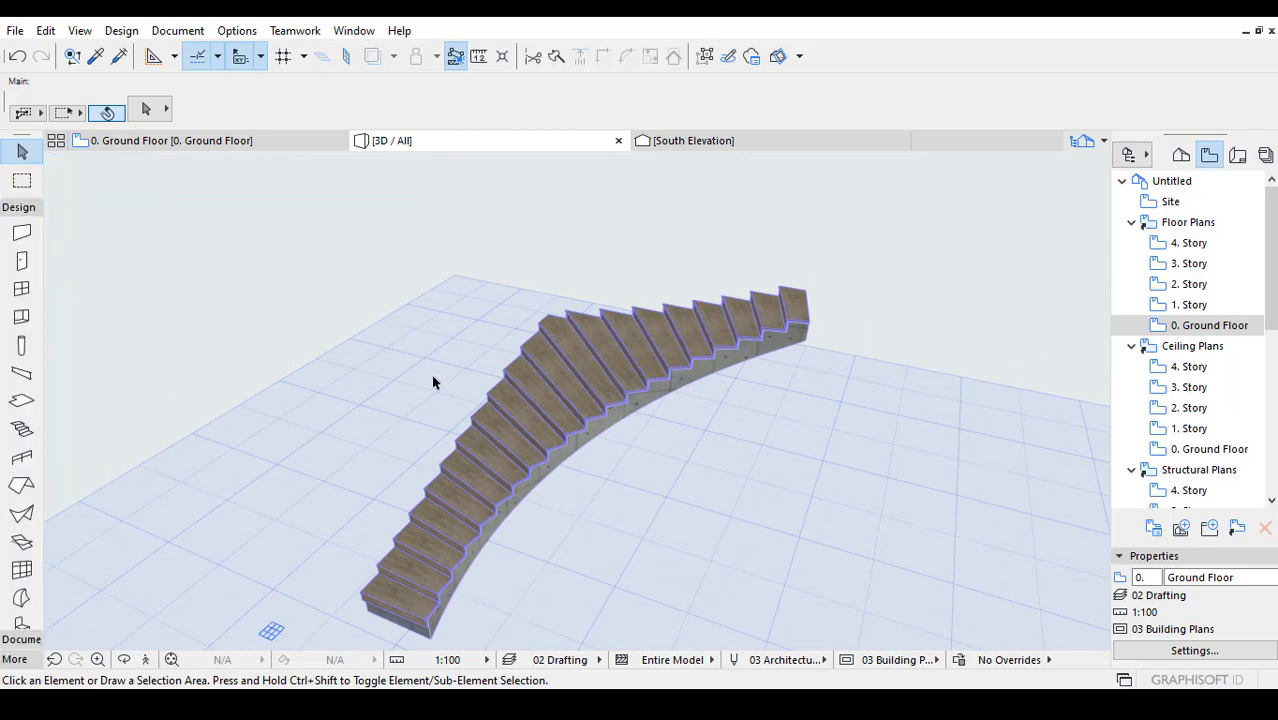
click(240, 137)
scroll(535, 355, up, 3)
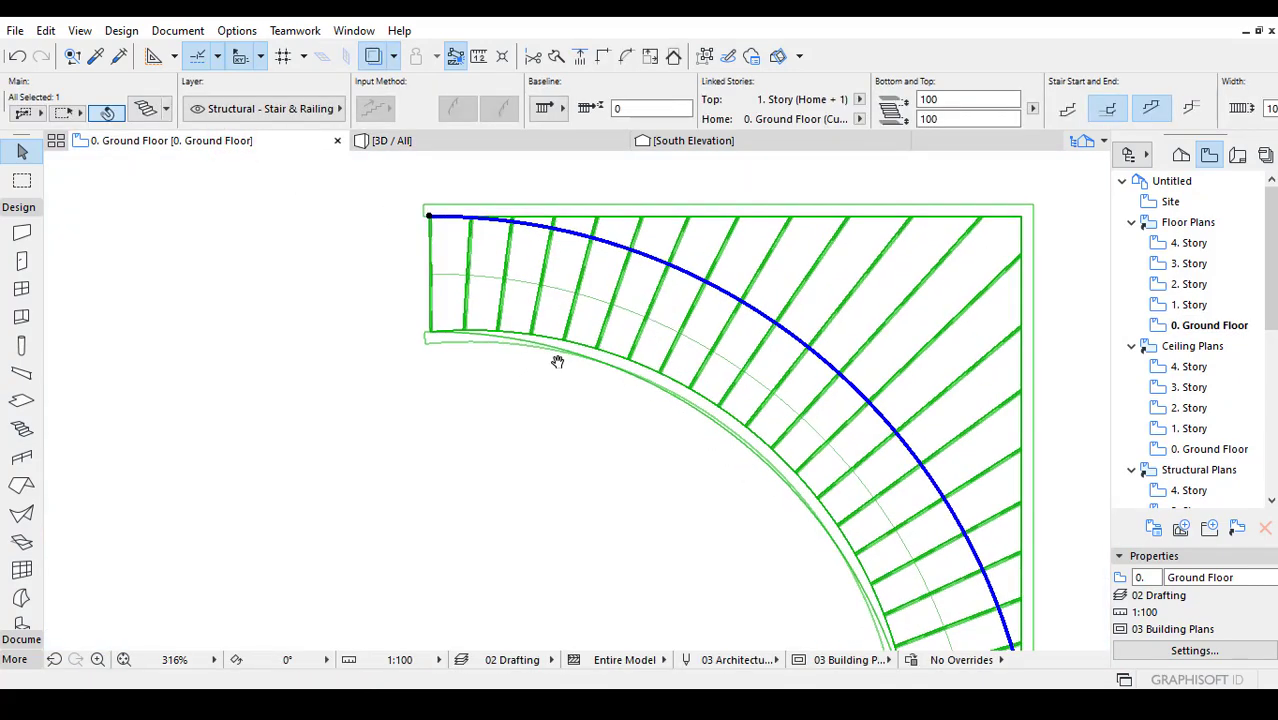
click(500, 420)
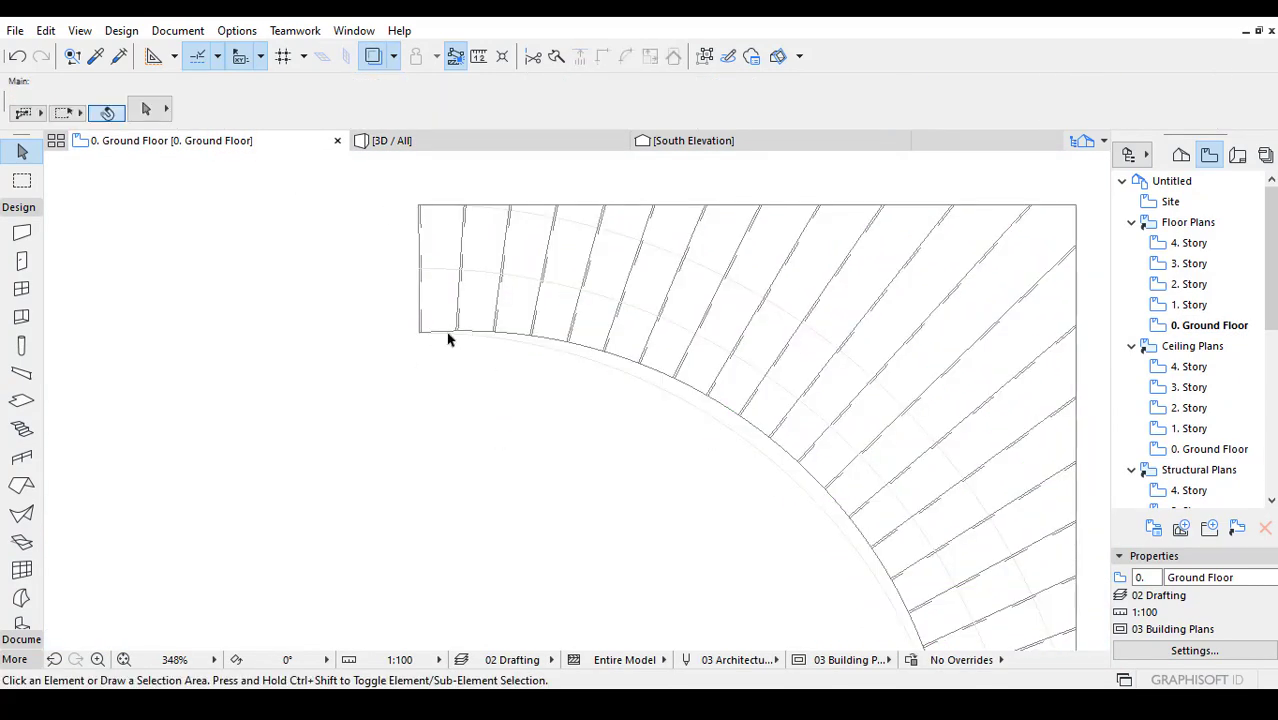
mouse_move(448, 340)
middle_down()
mouse_move(499, 400)
mouse_move(408, 272)
middle_up()
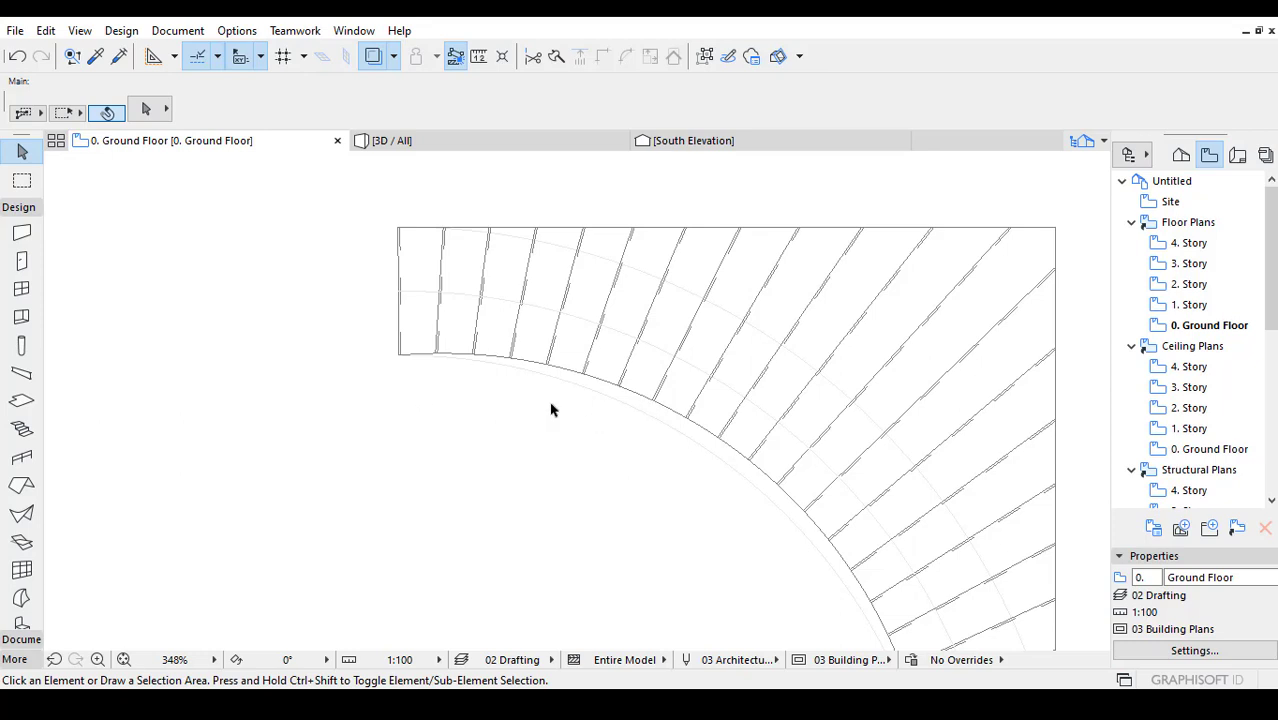
mouse_move(409, 387)
middle_down()
mouse_move(690, 297)
mouse_move(780, 432)
middle_up()
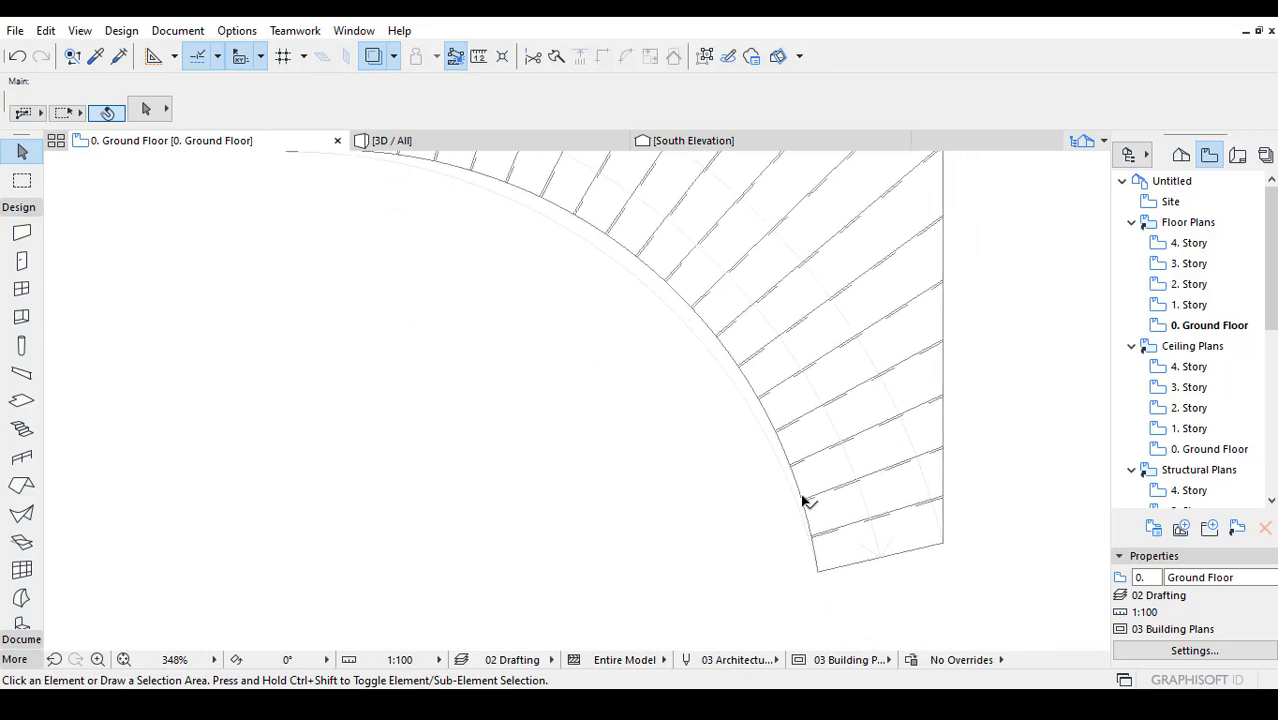
Insert a node in the inner boundary near the stair's lower end and move the boundary's end node away from the outer edge.
click(802, 500)
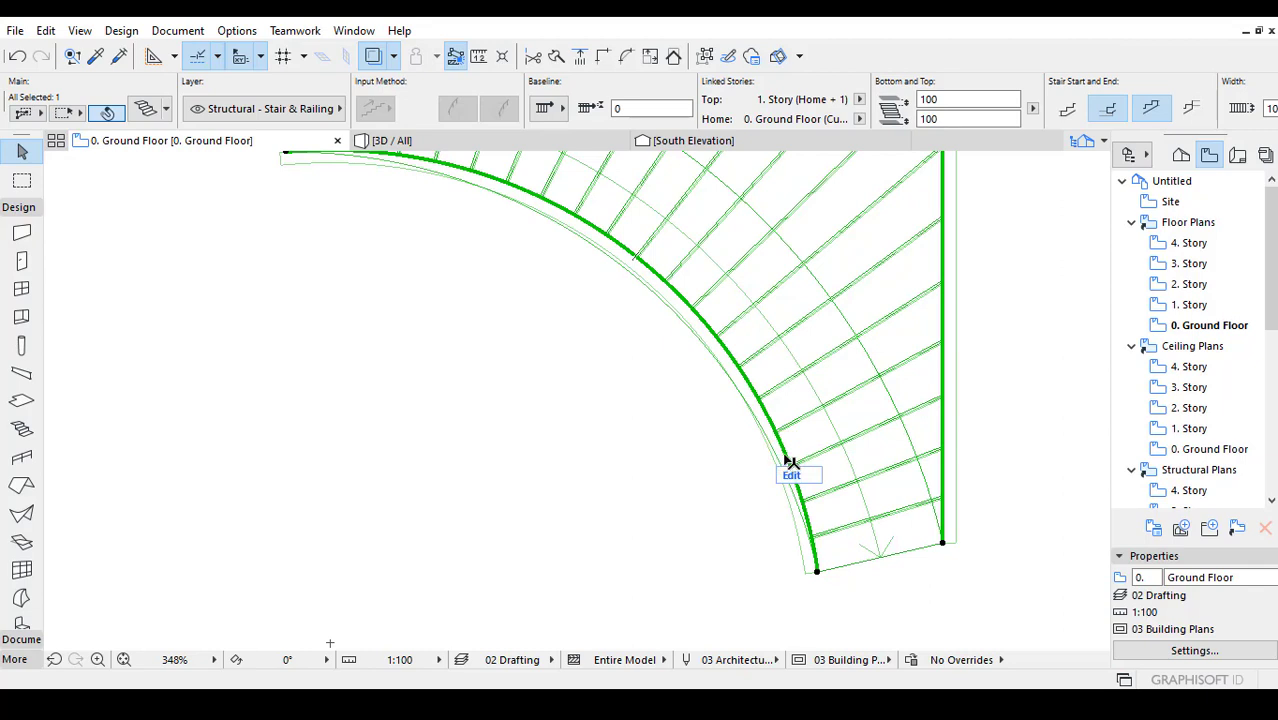
click(786, 462)
click(895, 545)
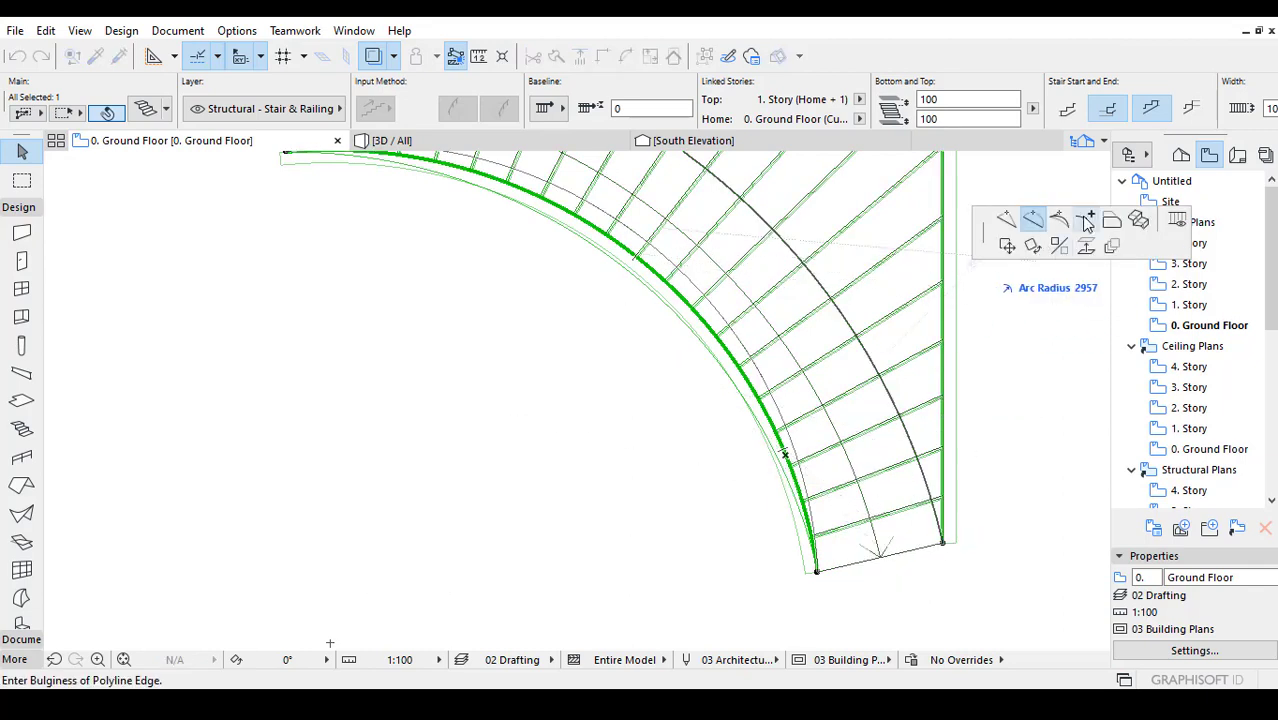
click(1086, 220)
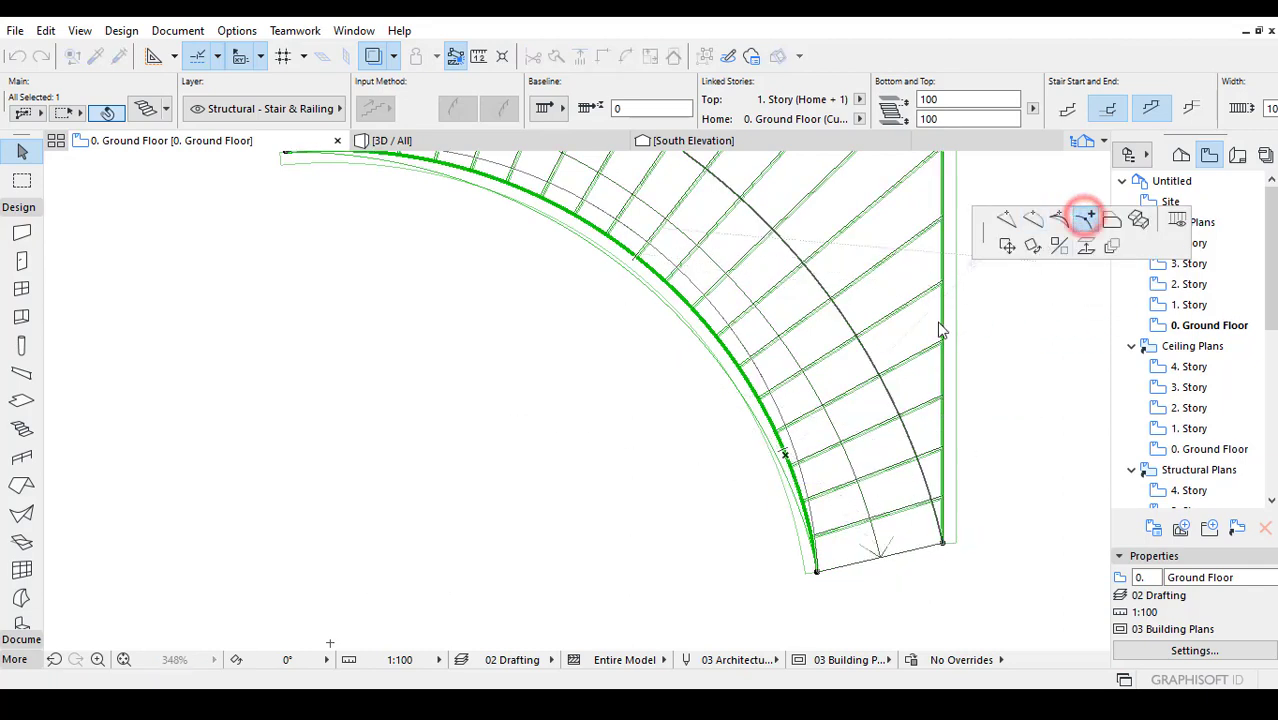
click(818, 575)
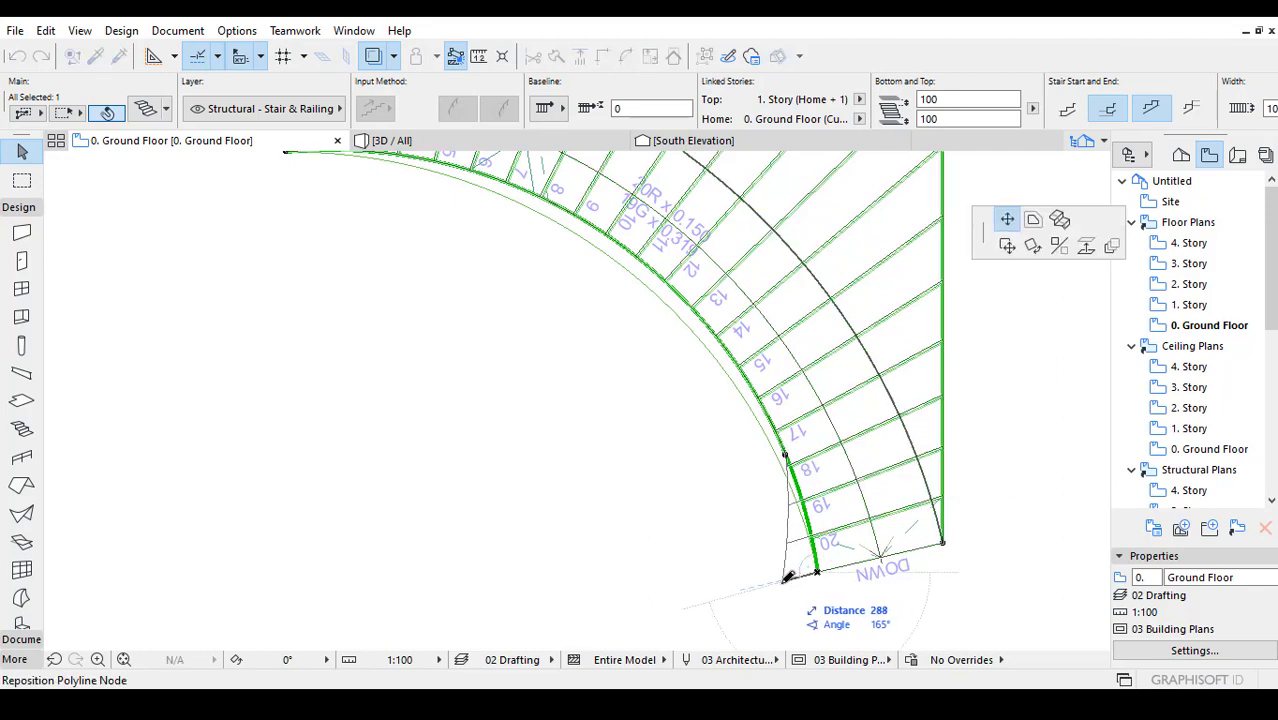
click(776, 580)
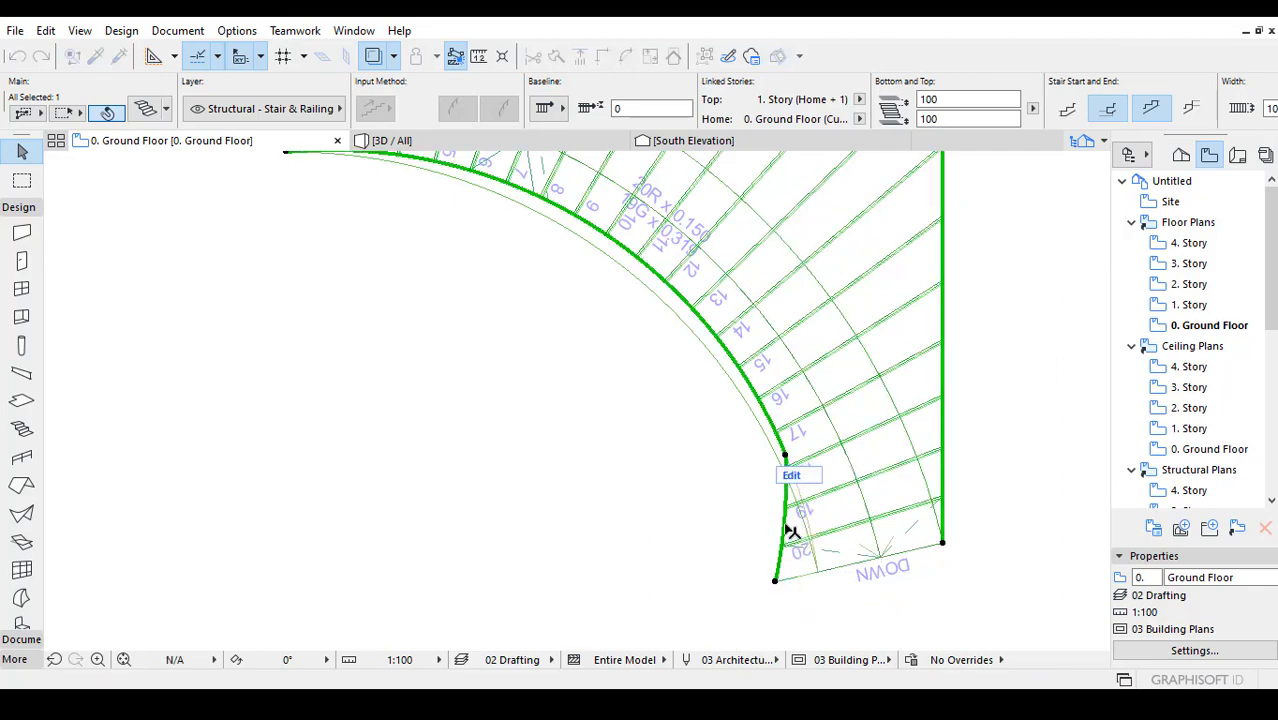
Increase the curvature of the inner boundary's short segment at the DOWN end, bulging it towards the treads.
click(785, 528)
click(802, 523)
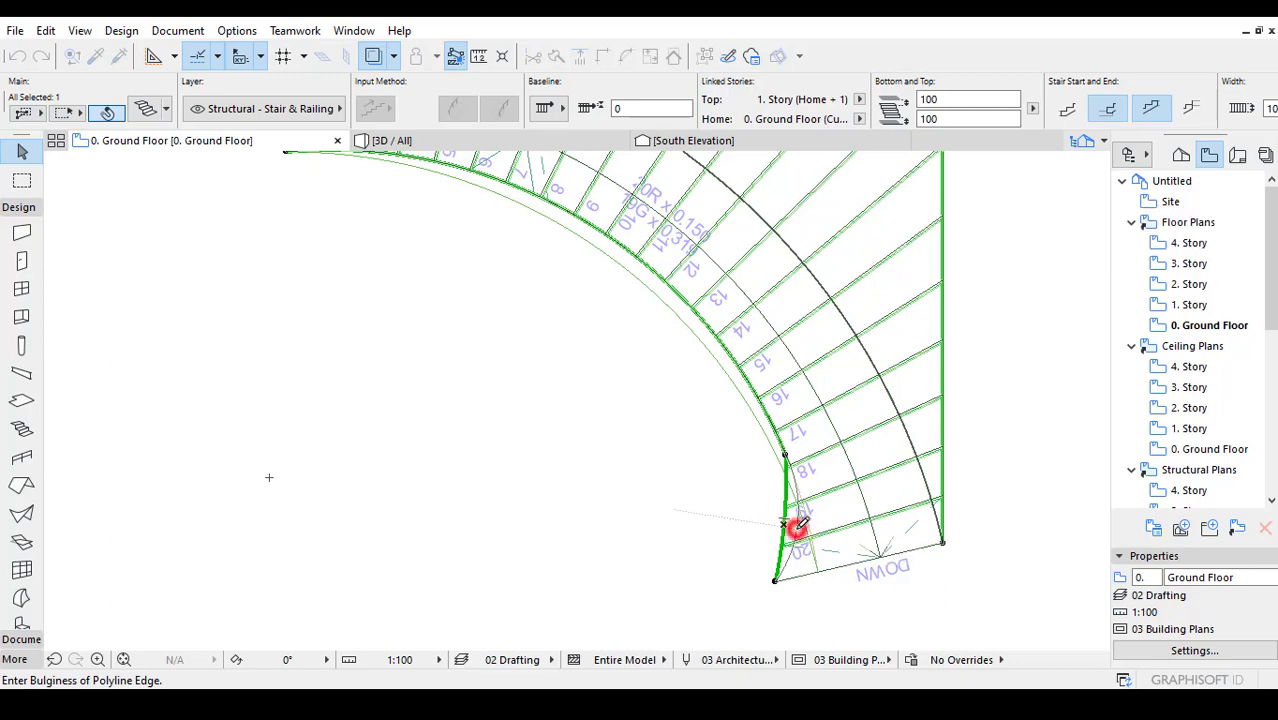
Insert a node in the stair's inner boundary near the UP end, at about the fourth step.
middle_drag(638, 476, 905, 520)
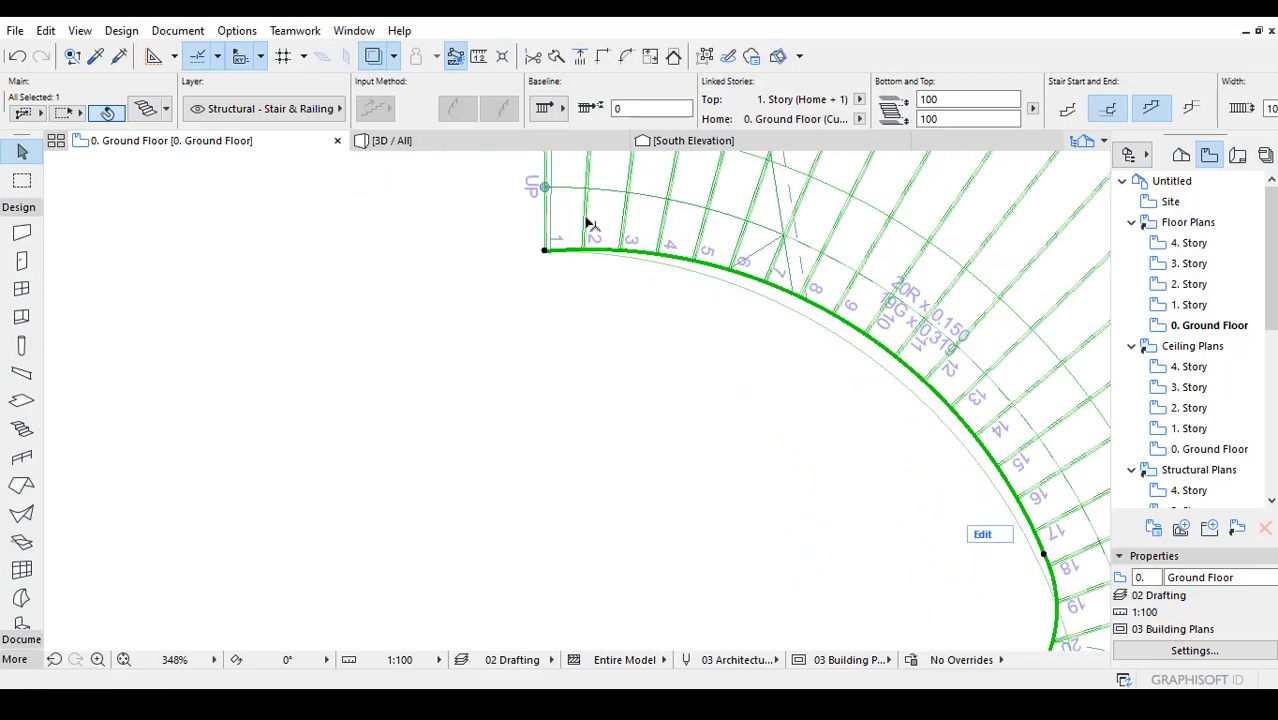
scroll(591, 225, up, 1)
middle_drag(598, 432, 582, 472)
click(632, 452)
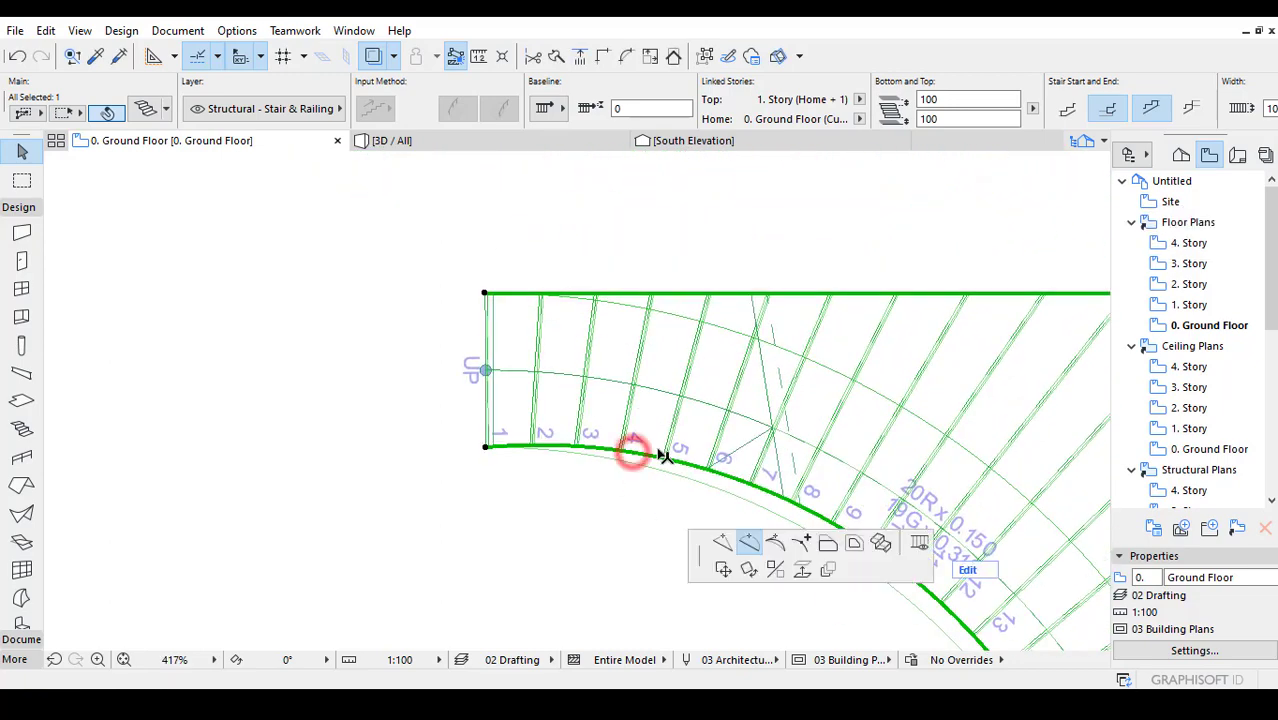
click(633, 447)
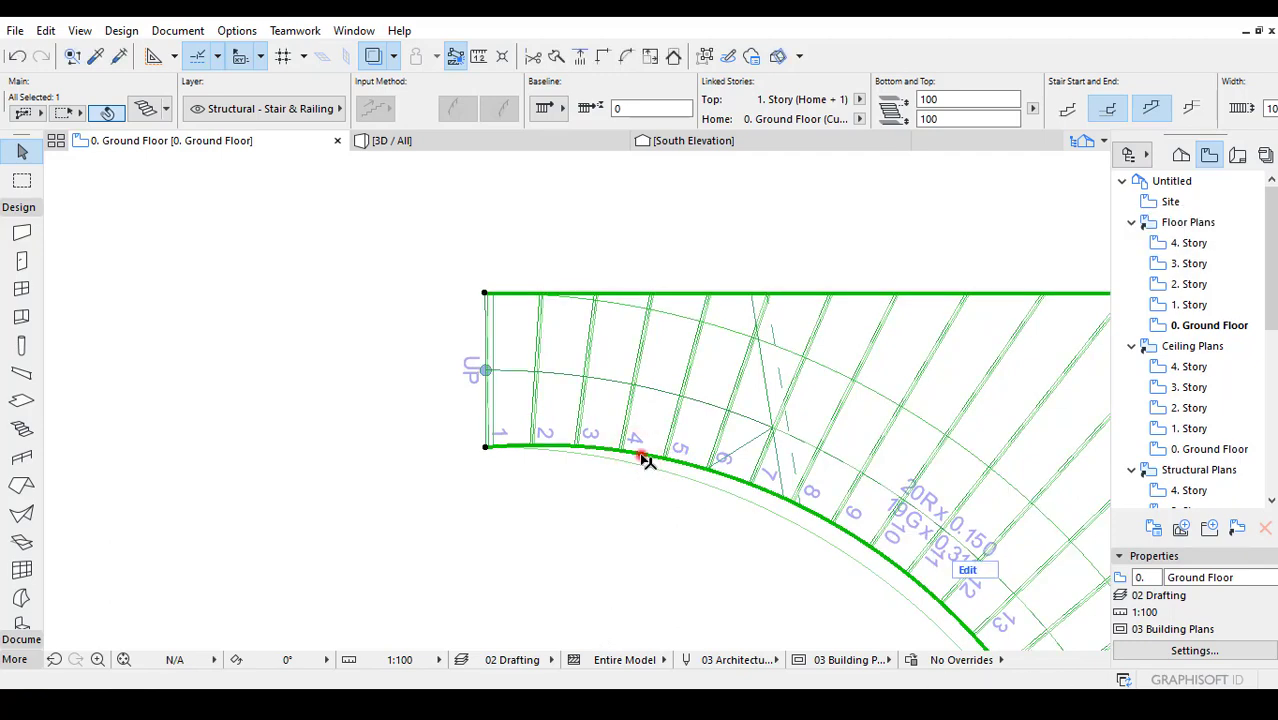
click(644, 456)
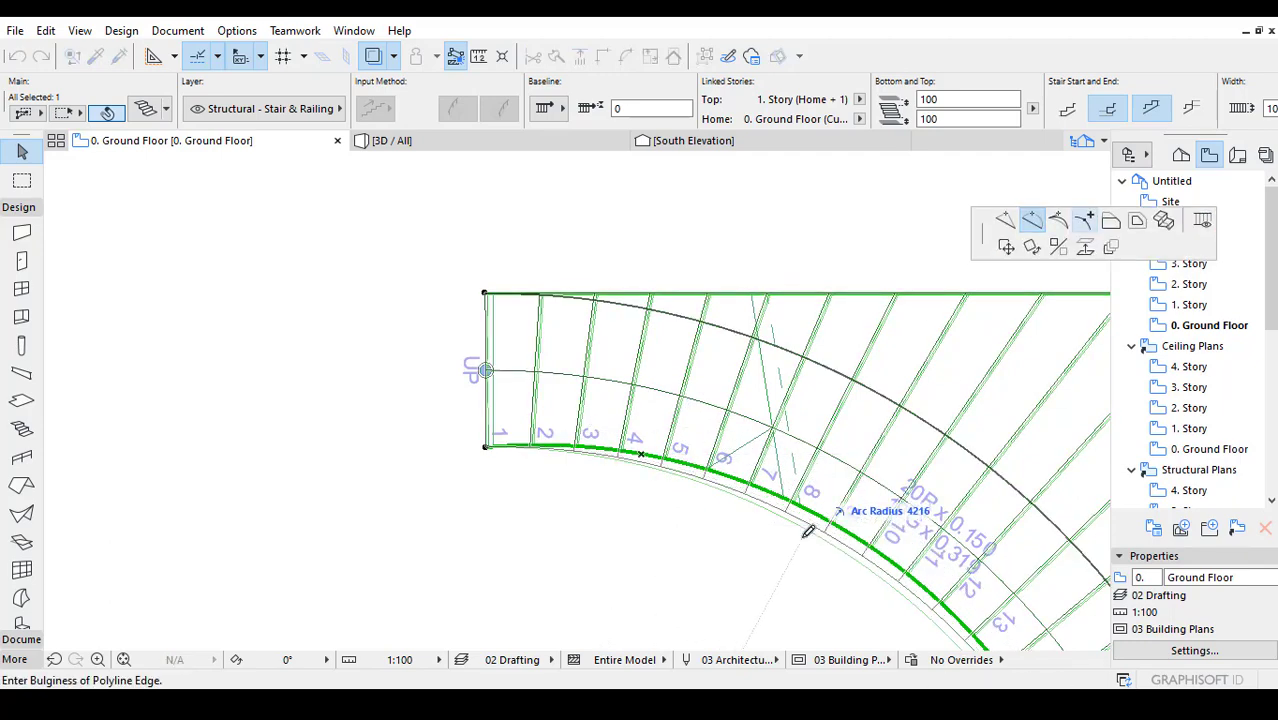
click(808, 531)
Move the inner boundary's end node at the UP end away from the outer edge and curve the adjoining segment towards the treads.
click(485, 448)
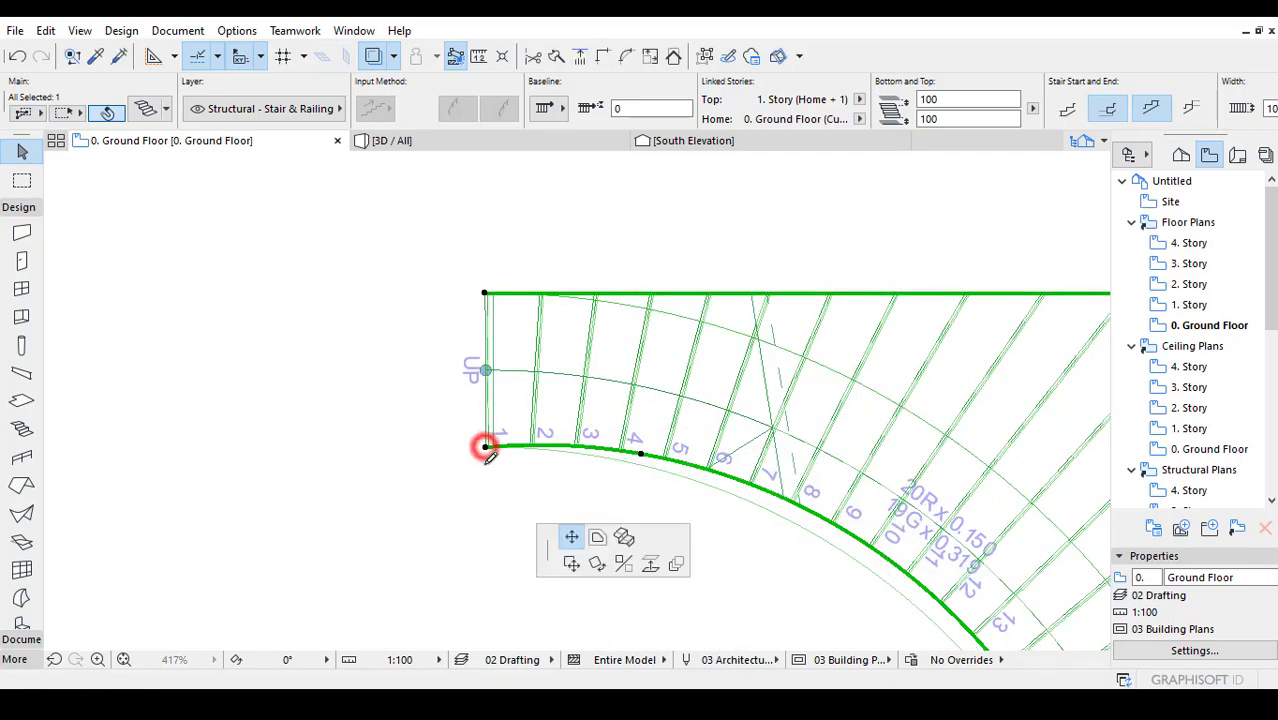
click(485, 516)
click(560, 483)
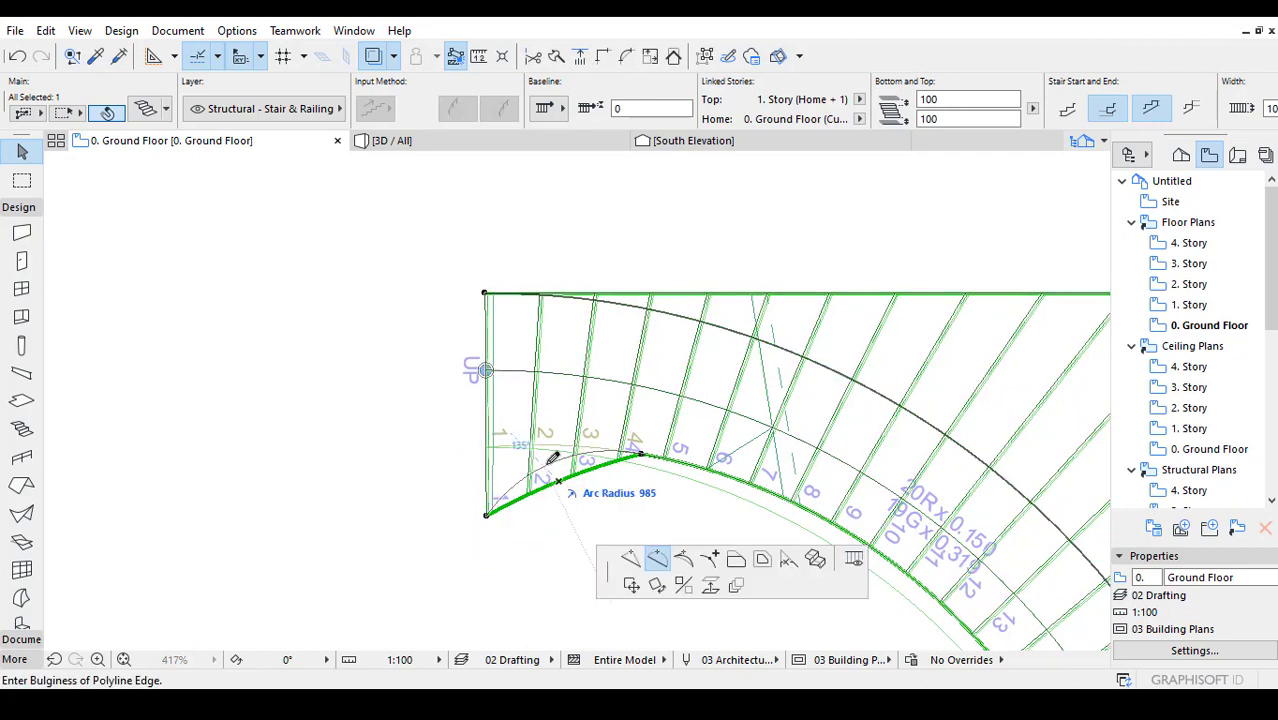
click(550, 467)
Open the 3D view at the stair's lowest steps, select the stair and enter its edit mode.
scroll(712, 404, down, 3)
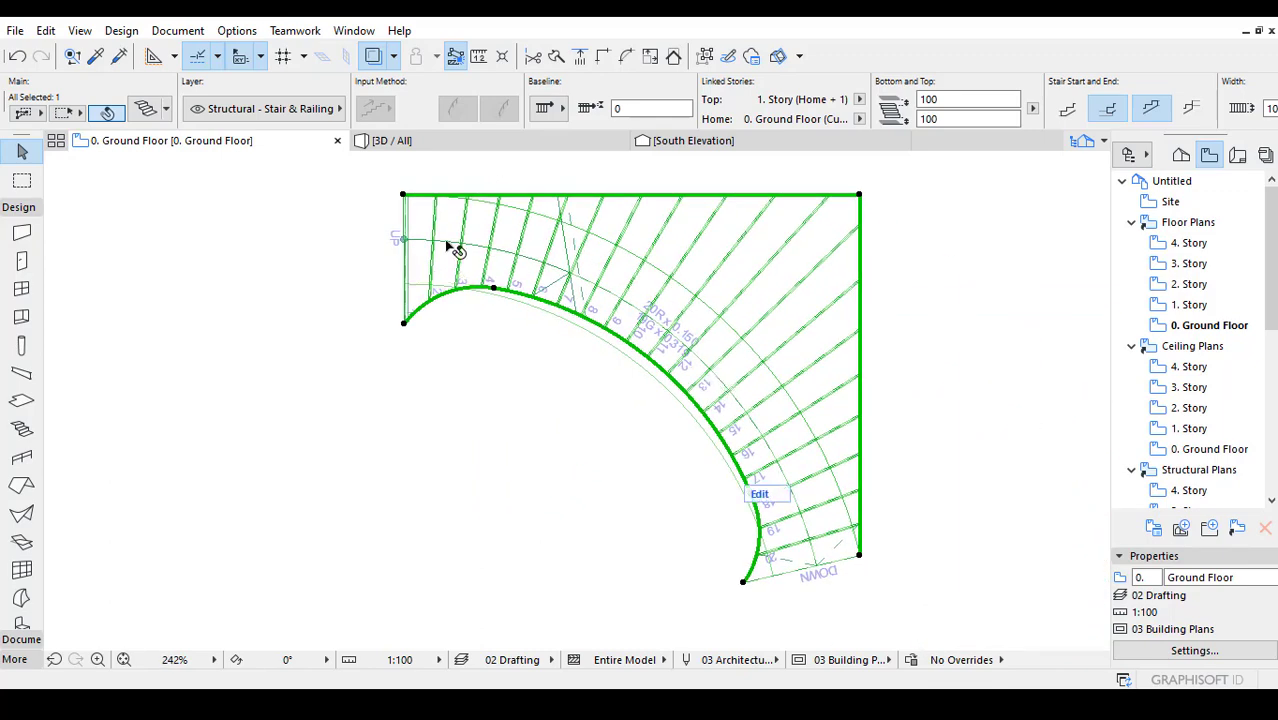
click(432, 140)
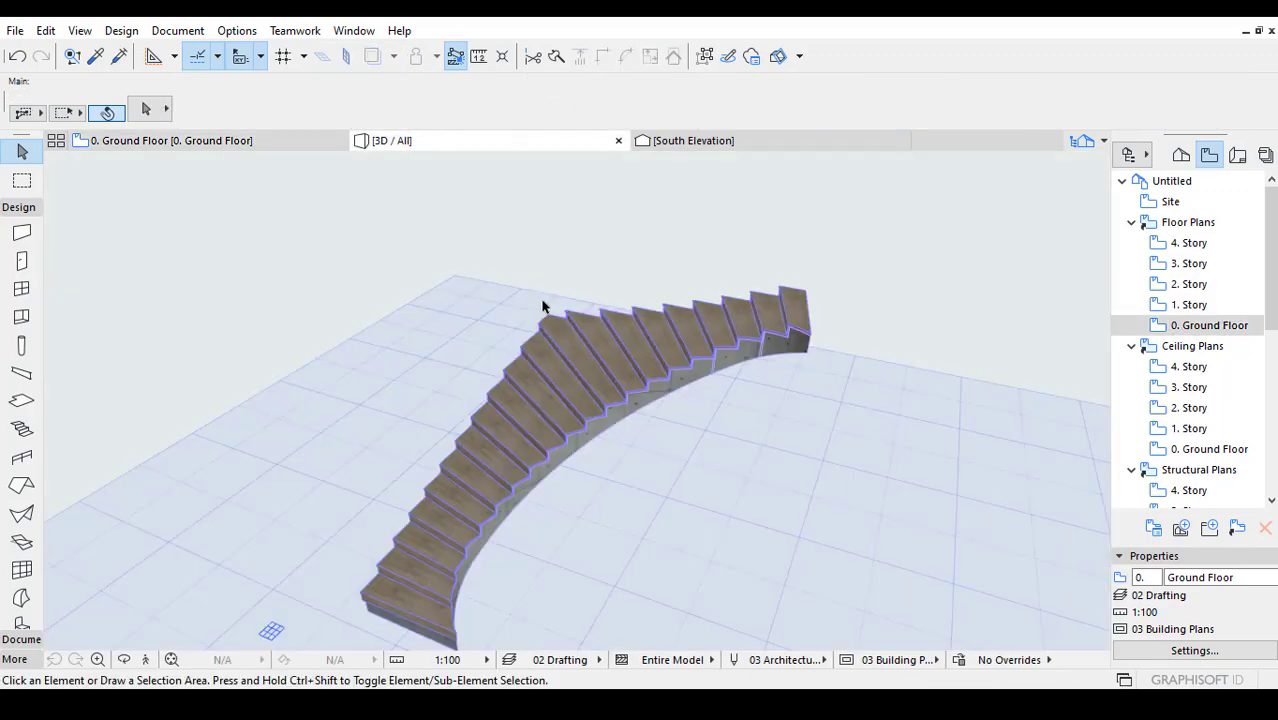
scroll(451, 533, up, 6)
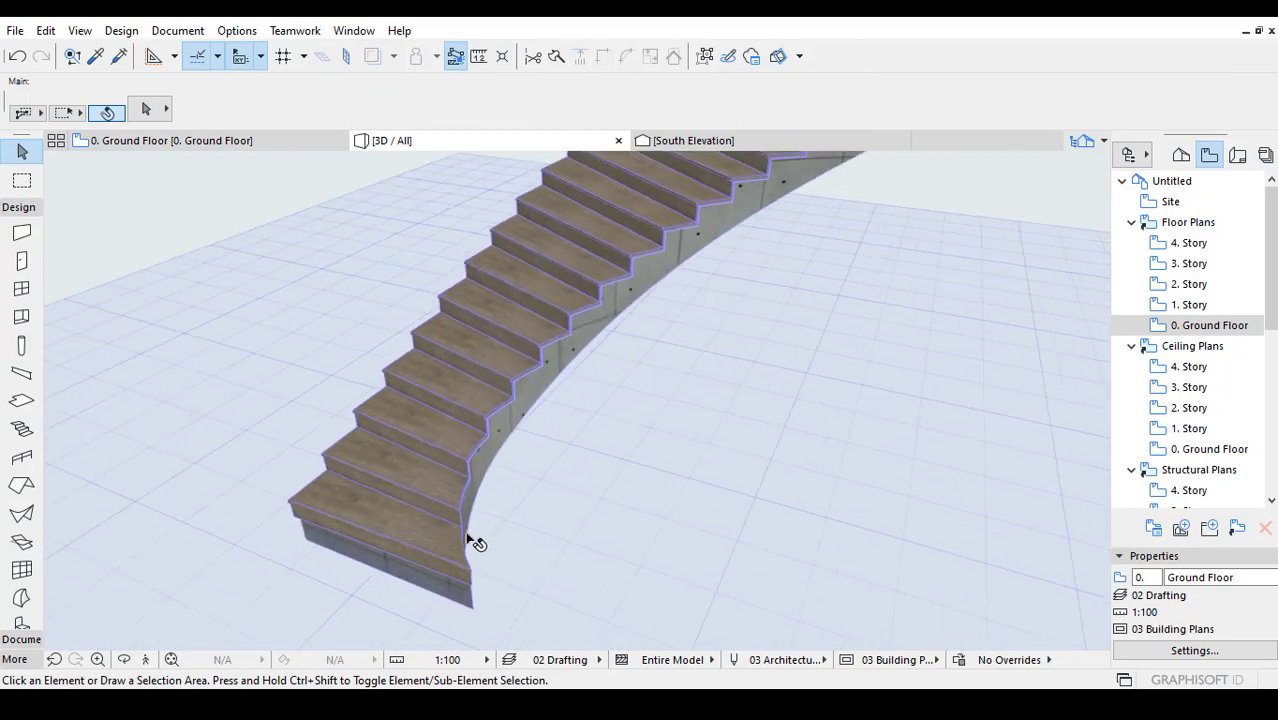
scroll(466, 456, up, 4)
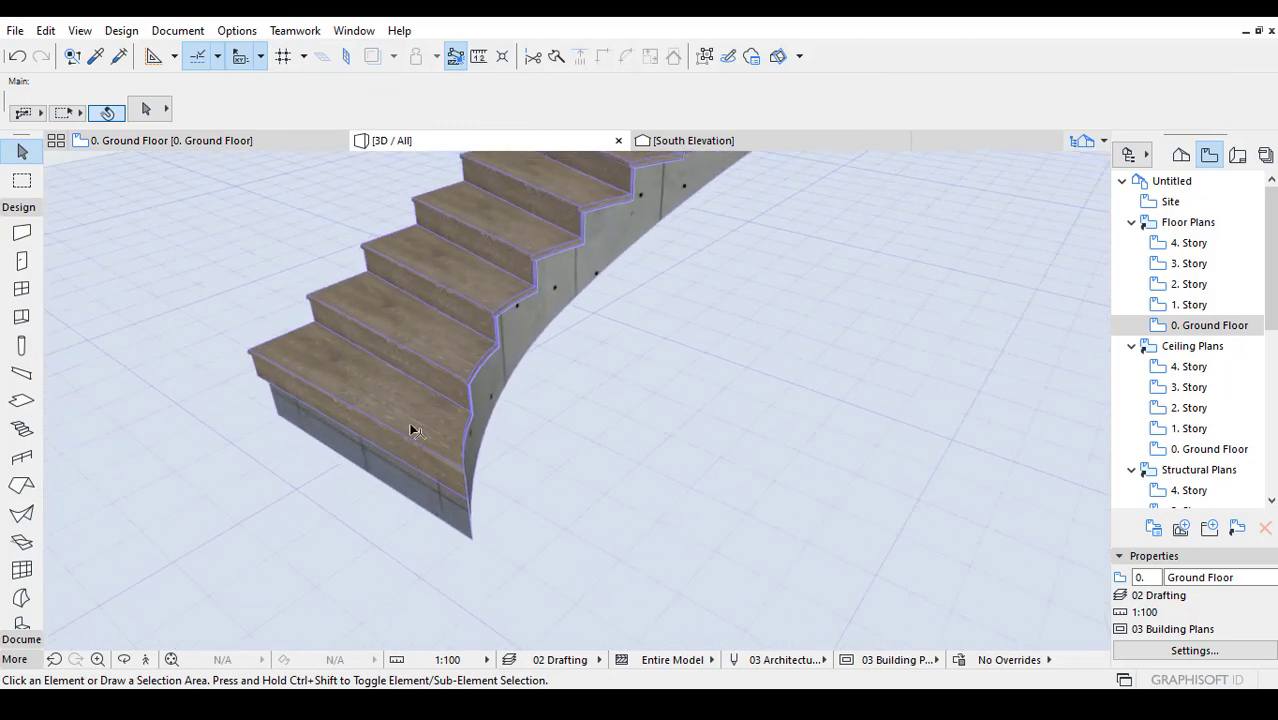
scroll(391, 427, up, 3)
shift+middle_drag(448, 437, 463, 386)
click(463, 386)
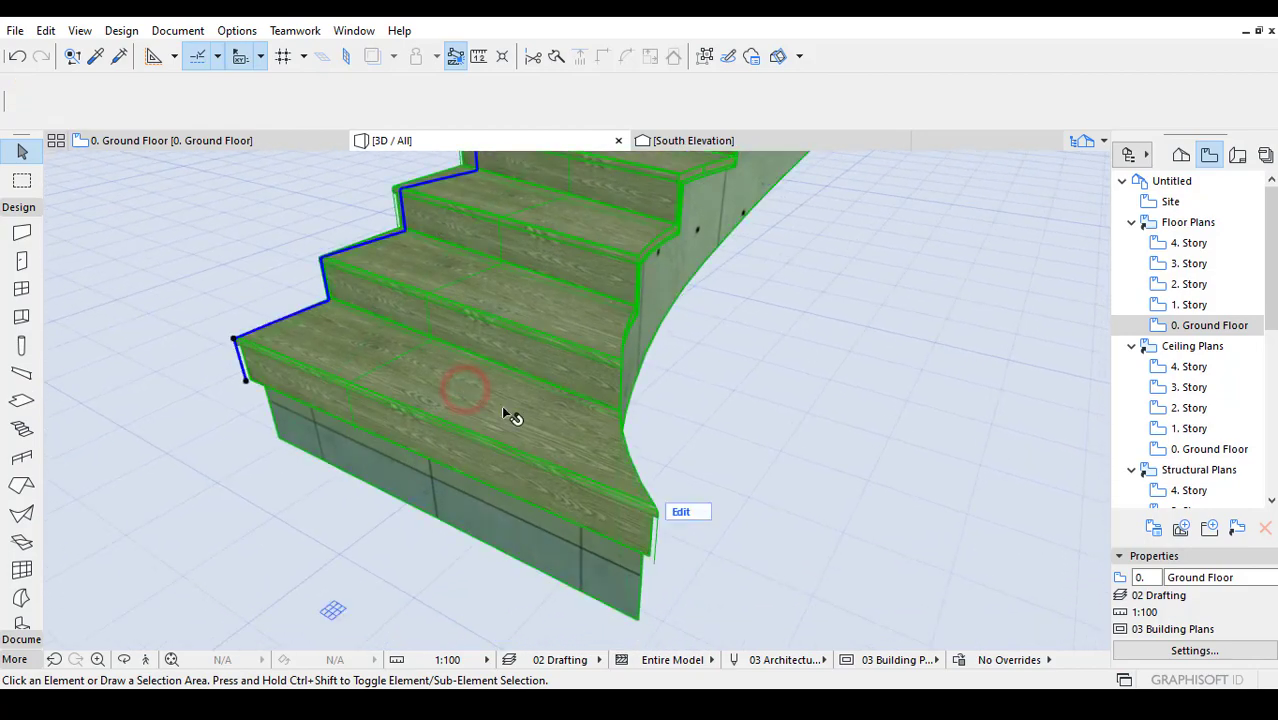
click(682, 513)
Curve the front edge of the lowest tread outwards with an arc radius of about 1841 mm and deselect it.
click(445, 428)
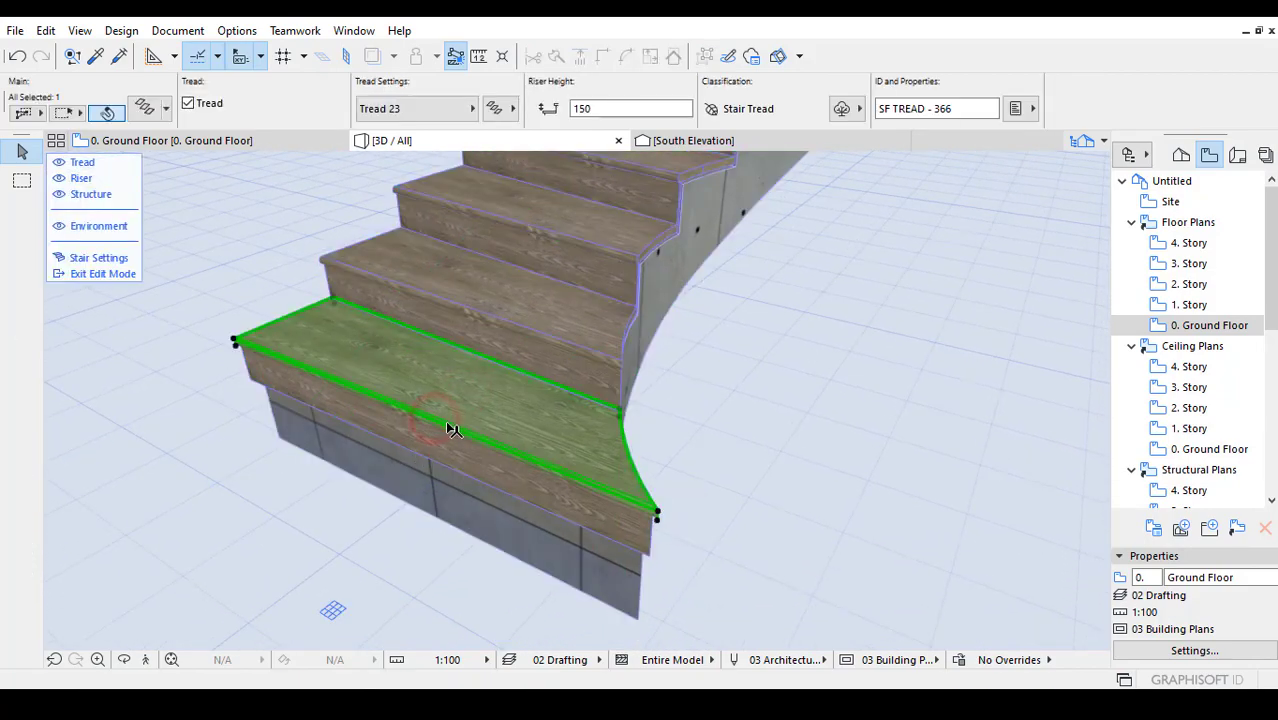
click(443, 427)
click(516, 515)
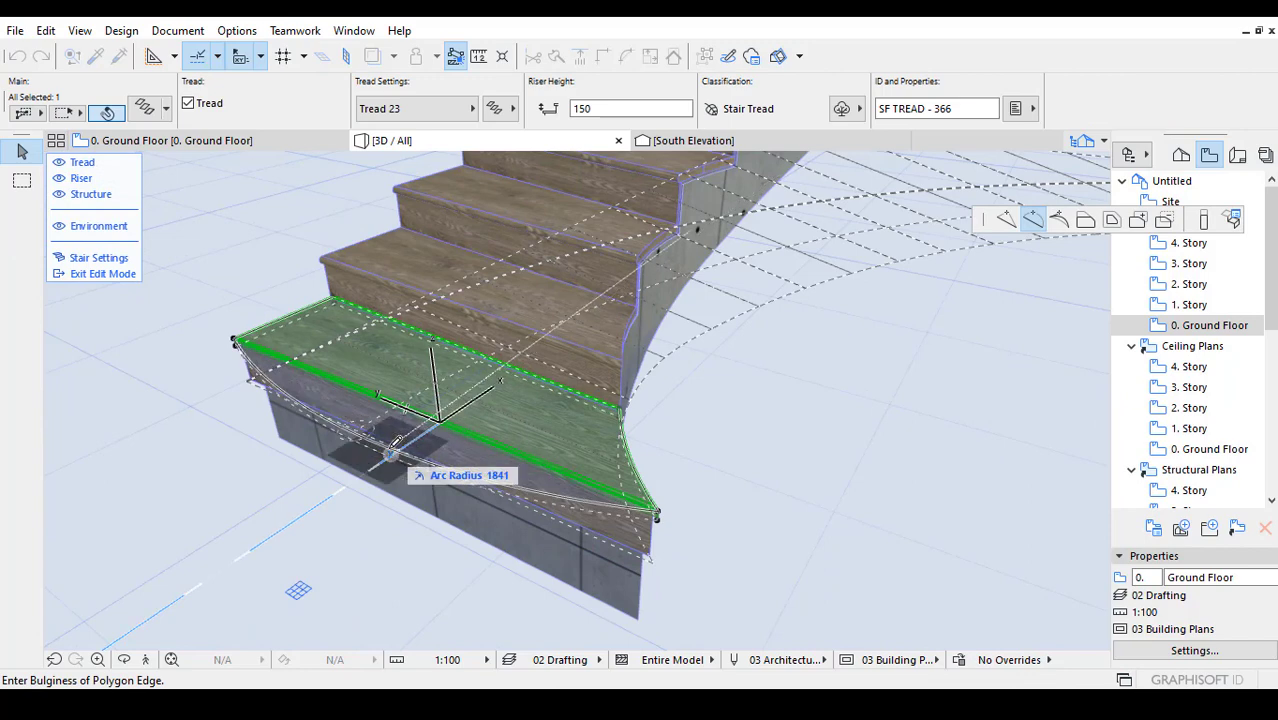
click(390, 458)
click(702, 434)
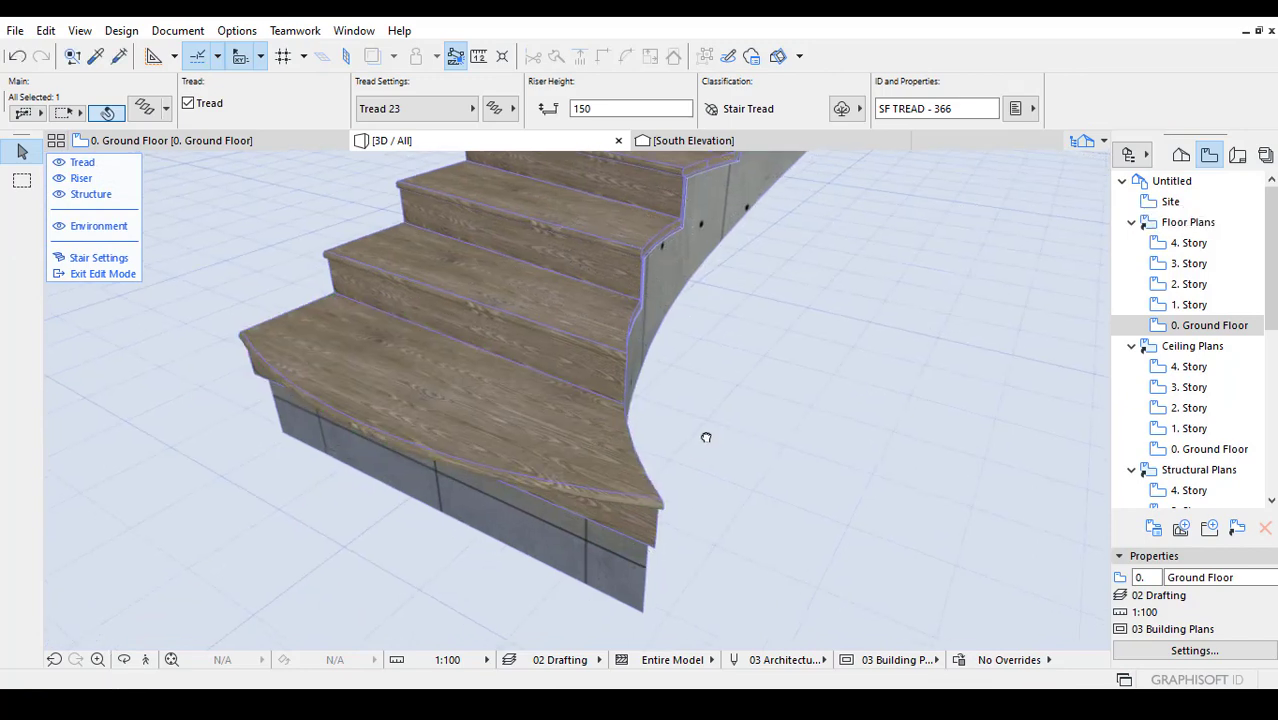
Curve the lowest riser outwards to follow the rounded front edge of the tread above it.
shift+middle_drag(521, 507, 535, 467)
click(535, 465)
click(449, 407)
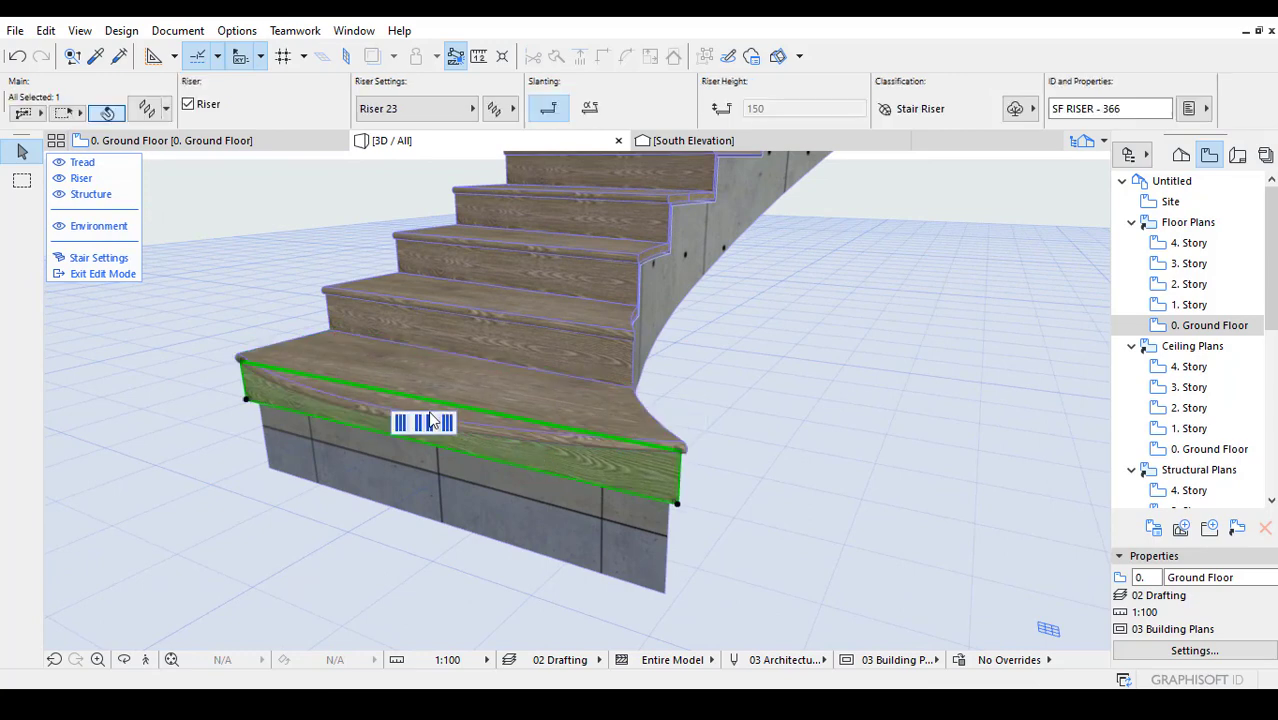
click(424, 423)
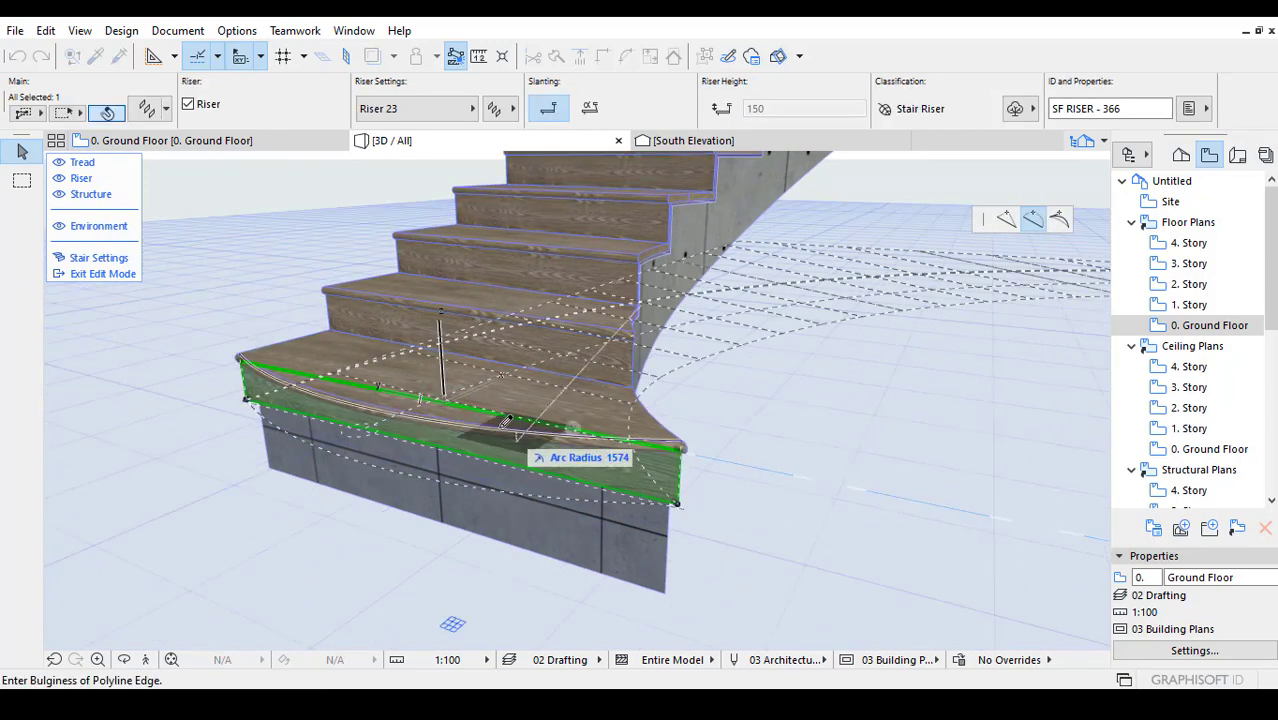
click(494, 432)
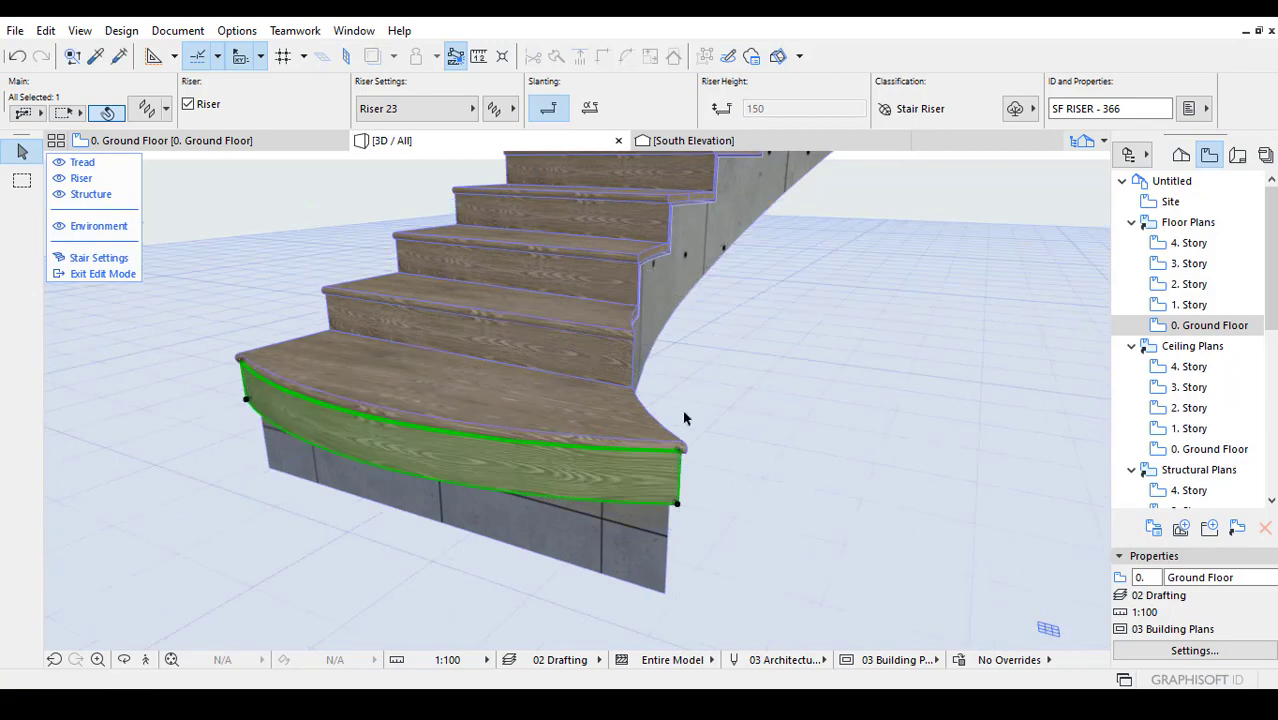
shift+middle_drag(685, 419, 555, 440)
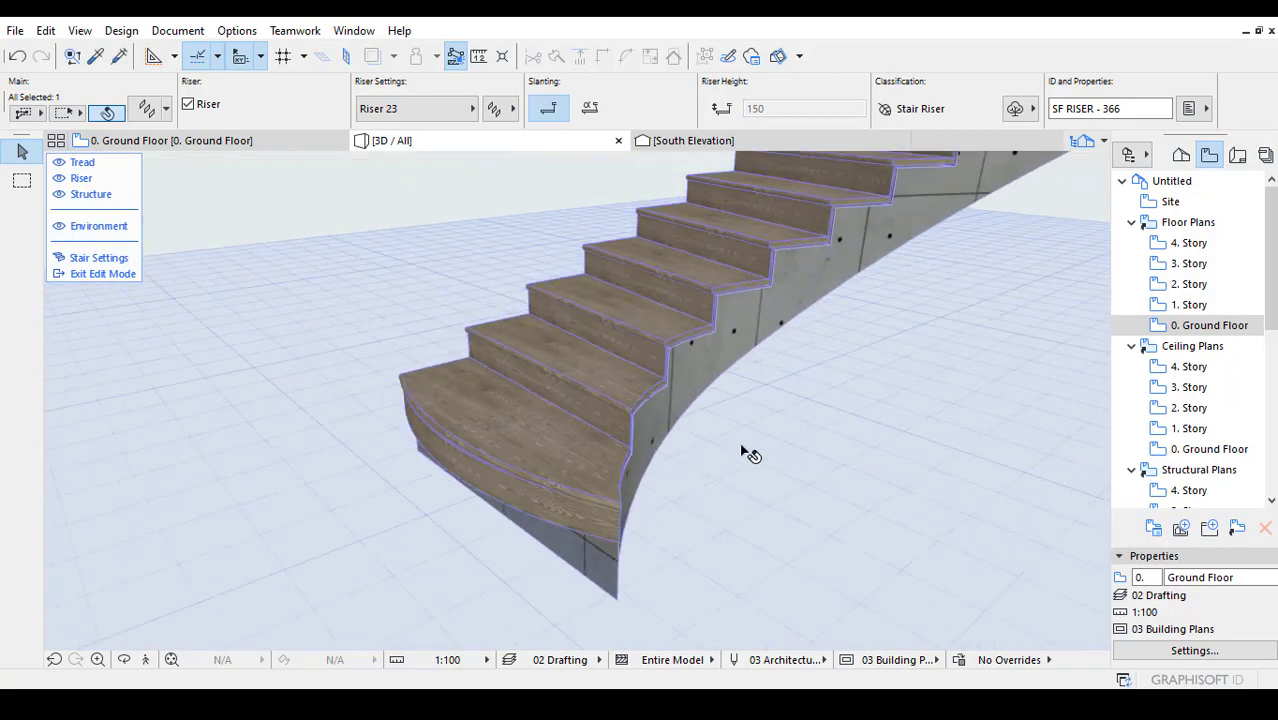